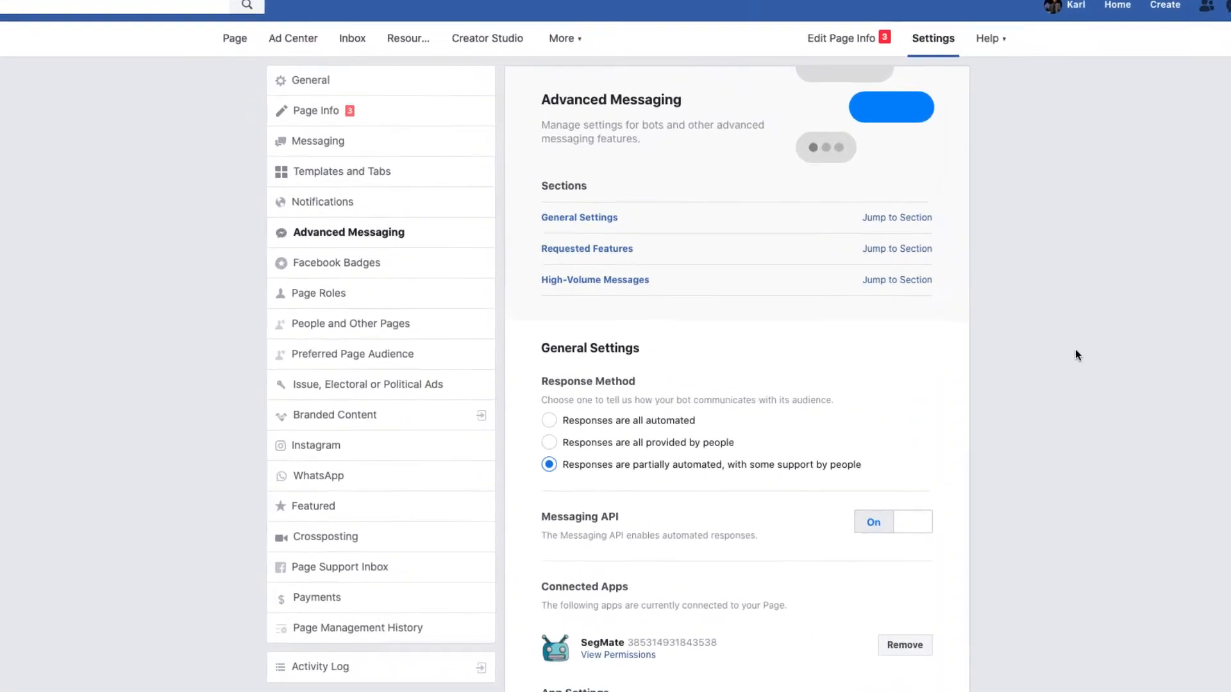
# - Request the One-Time Notification feature for the Facebook page and accept its beta testing terms
pyautogui.scroll(-10, 1002, 374)
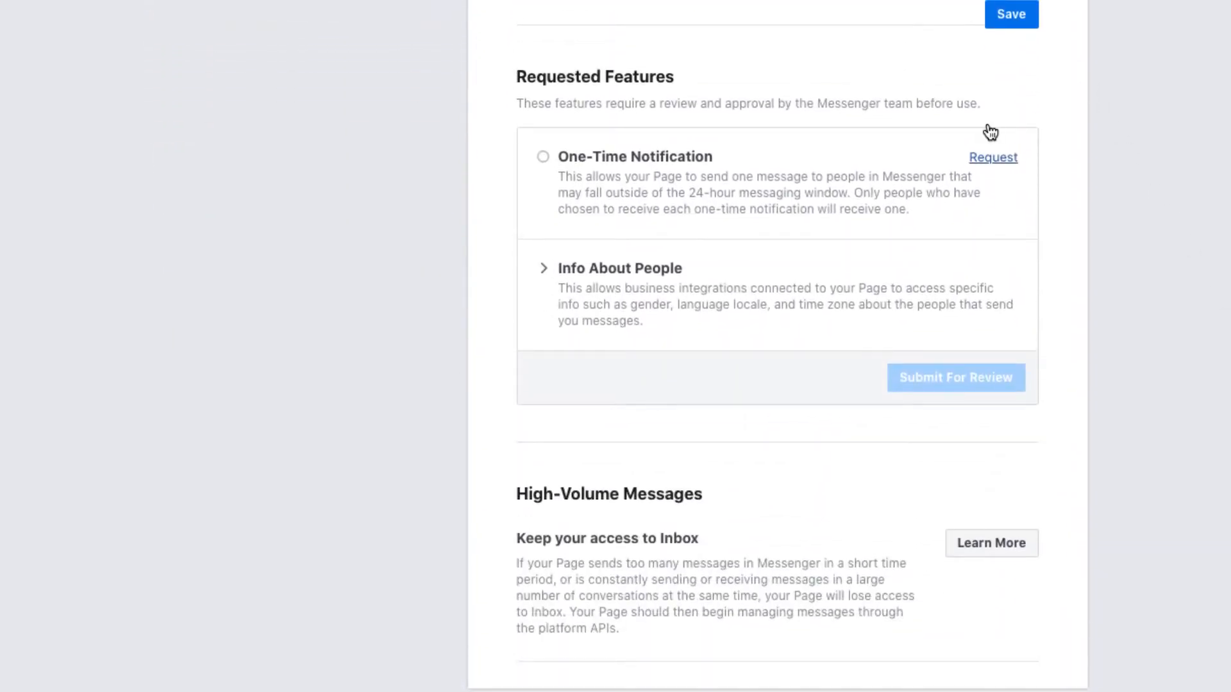
pyautogui.click(984, 159)
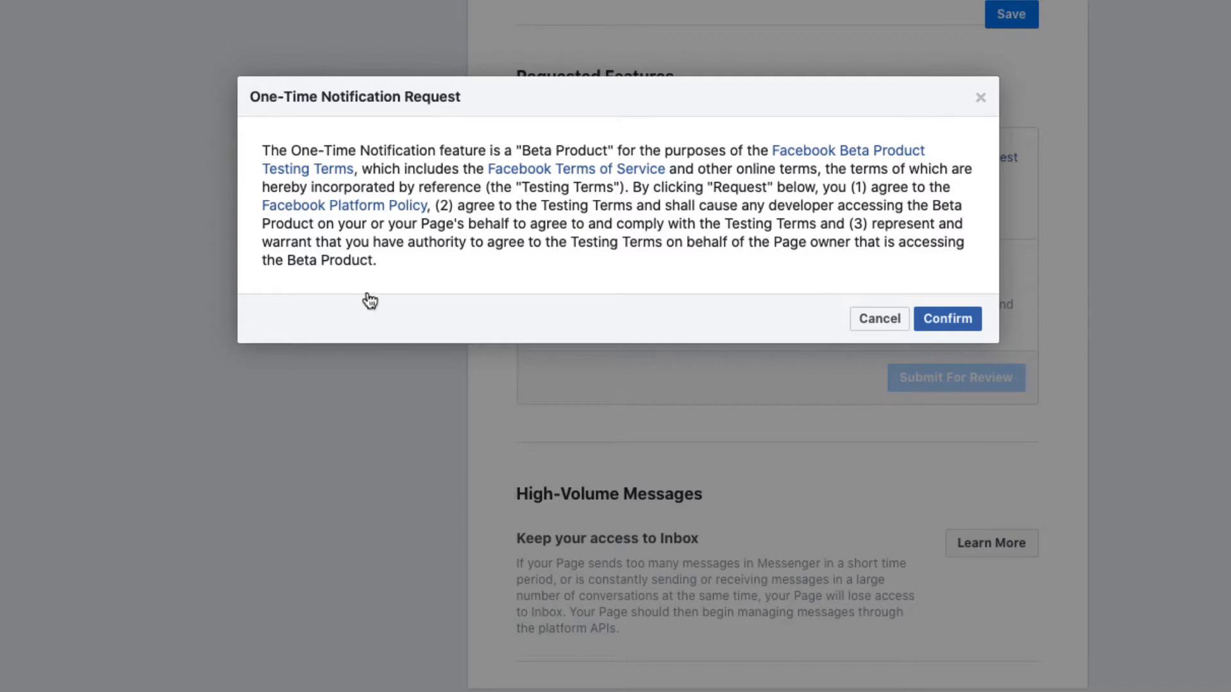
pyautogui.moveTo(522, 151); pyautogui.dragTo(607, 152)
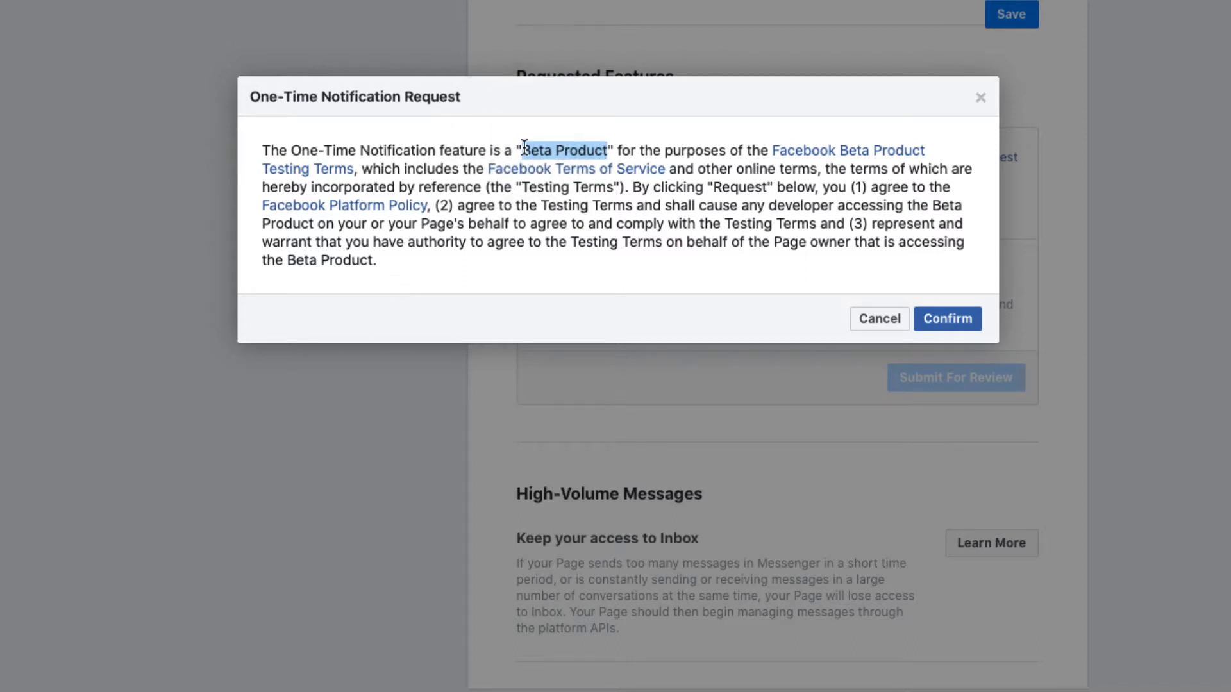
pyautogui.click(607, 152)
pyautogui.moveTo(608, 152); pyautogui.dragTo(522, 148)
pyautogui.click(750, 208)
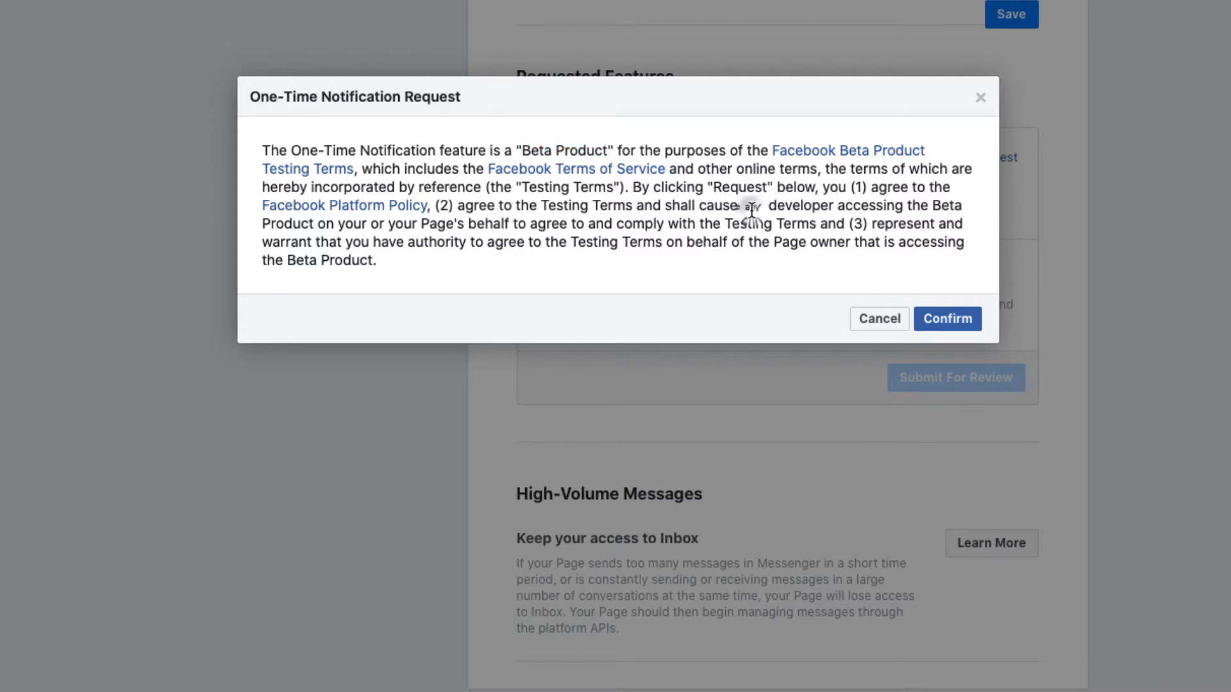
pyautogui.click(948, 323)
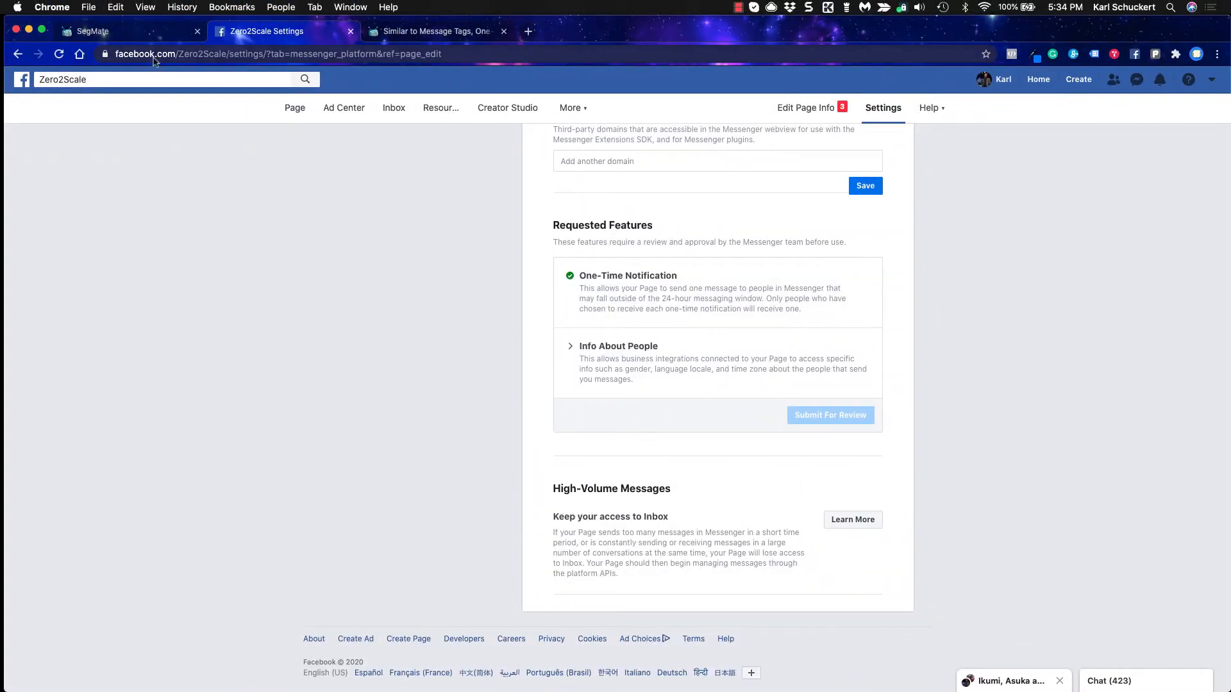
# - Switch to SegMate and start creating a chat bot with the conversation name "OTNR Example"
pyautogui.click(137, 31)
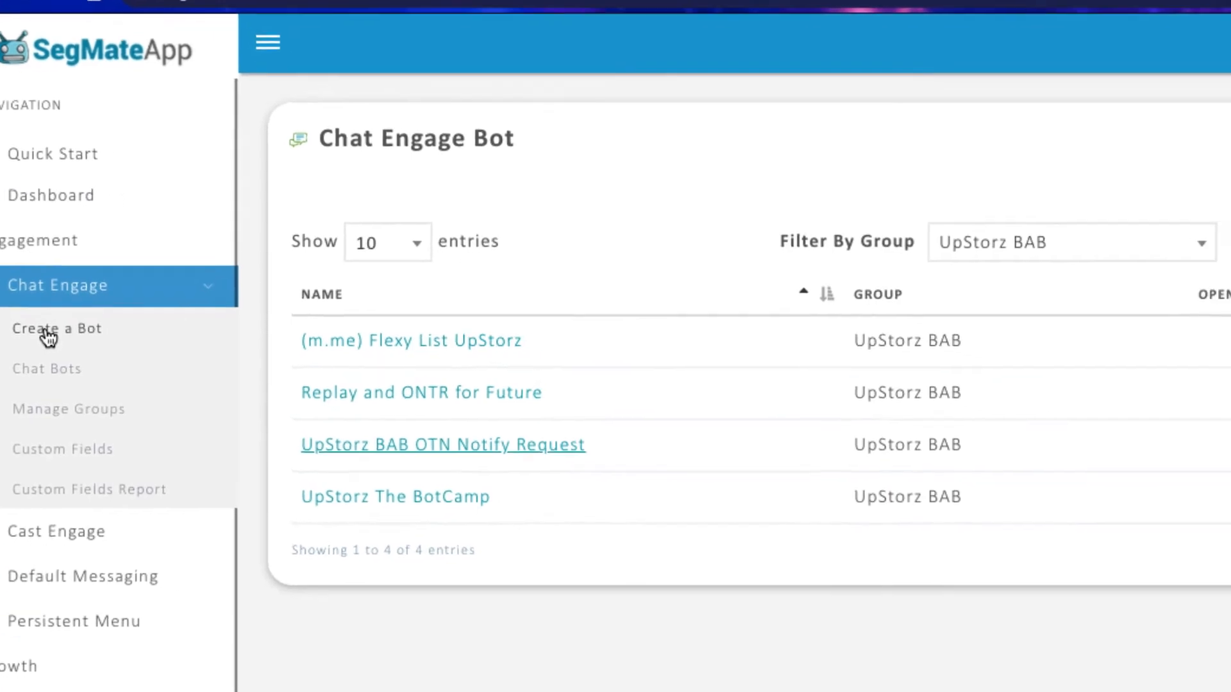
pyautogui.click(48, 330)
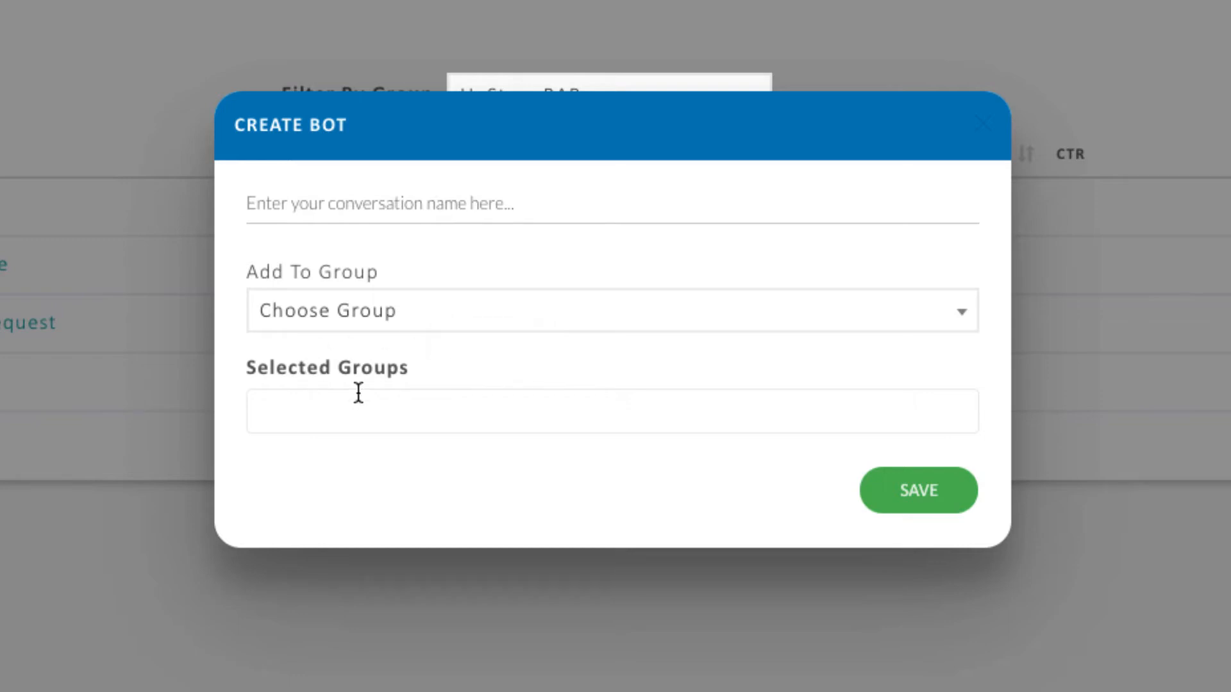
pyautogui.click(341, 198)
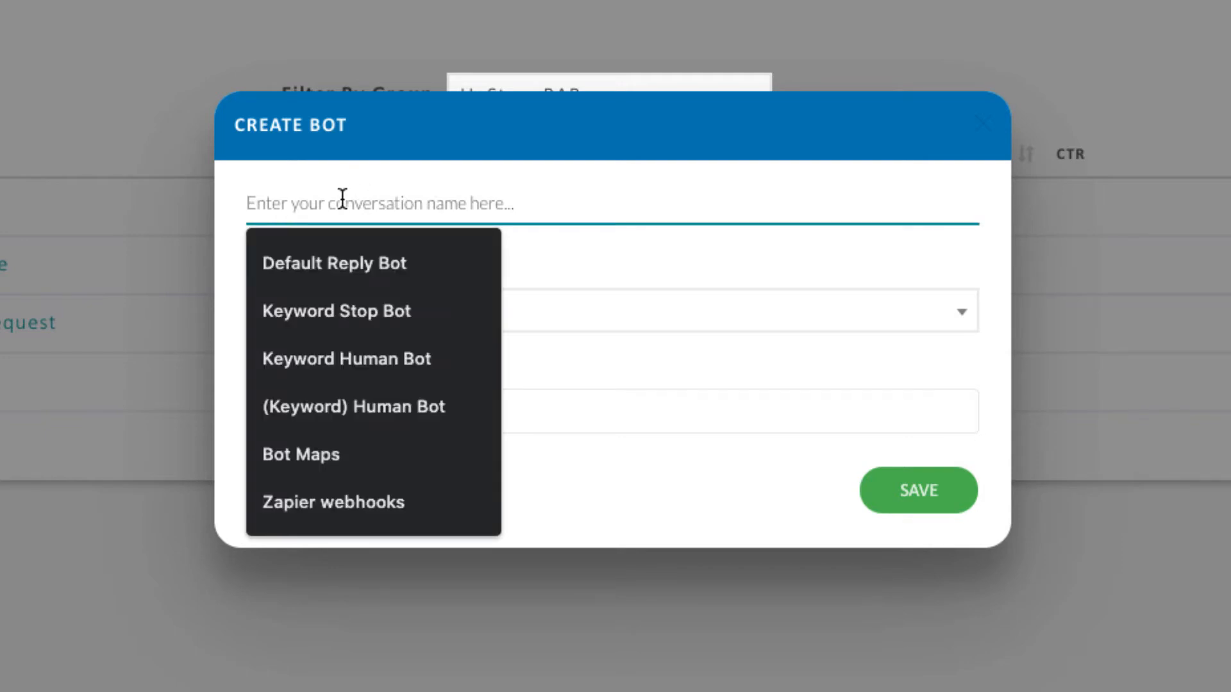
pyautogui.write('R')
pyautogui.press('BackSpace')
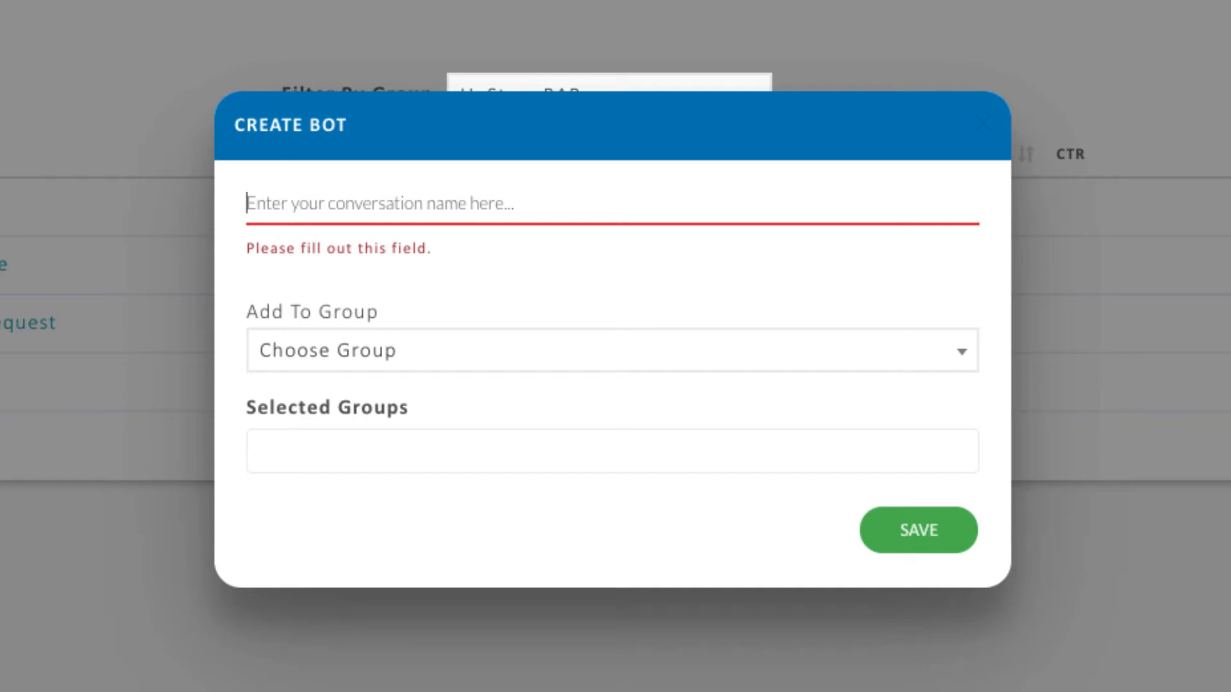
pyautogui.write('OT')
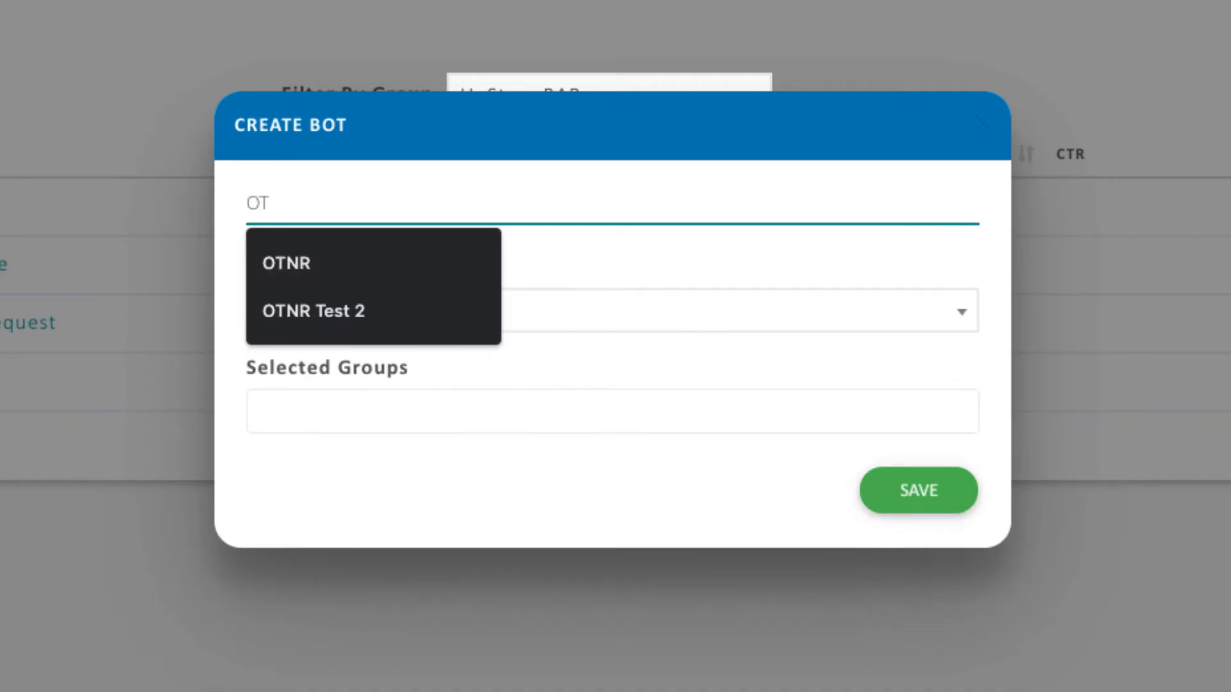
pyautogui.write('NR')
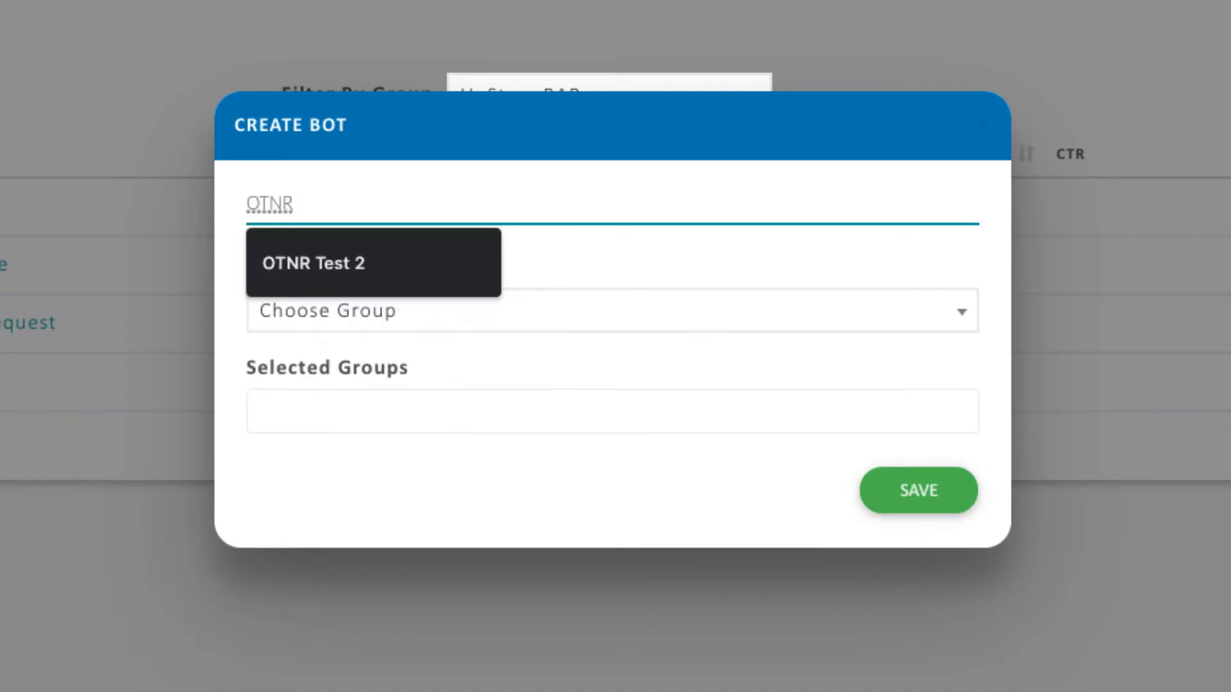
pyautogui.write(' Example')
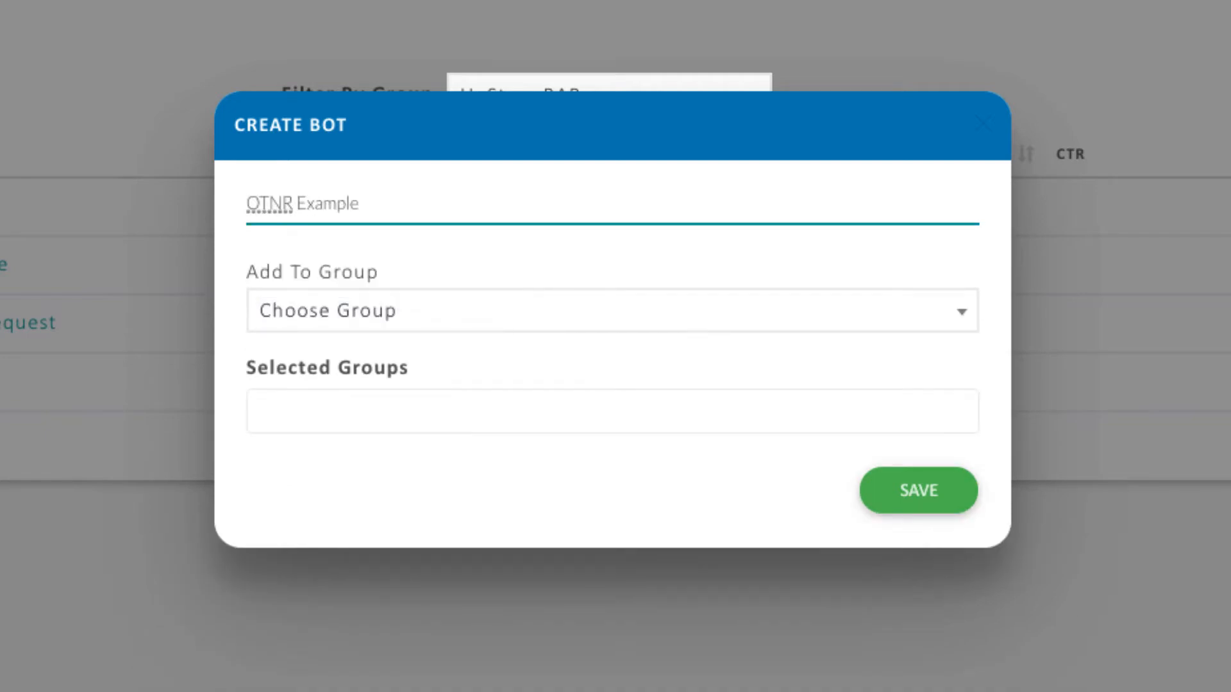
pyautogui.click(440, 312)
pyautogui.scroll(-10, 459, 563)
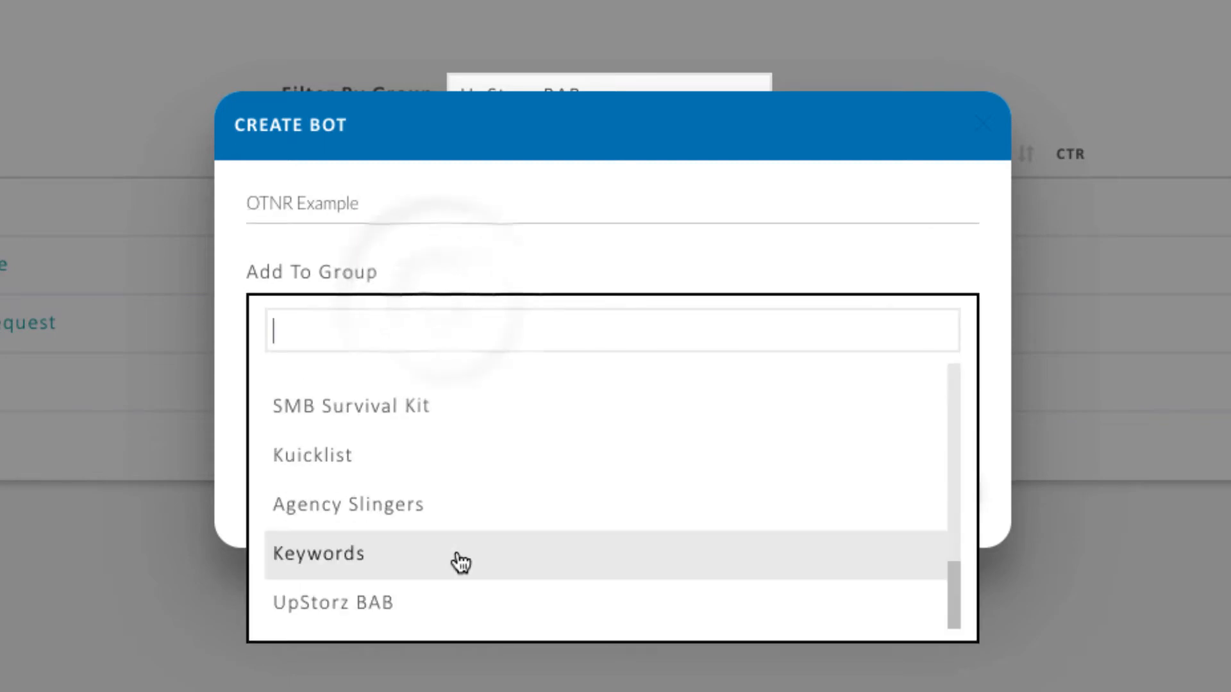
pyautogui.click(654, 211)
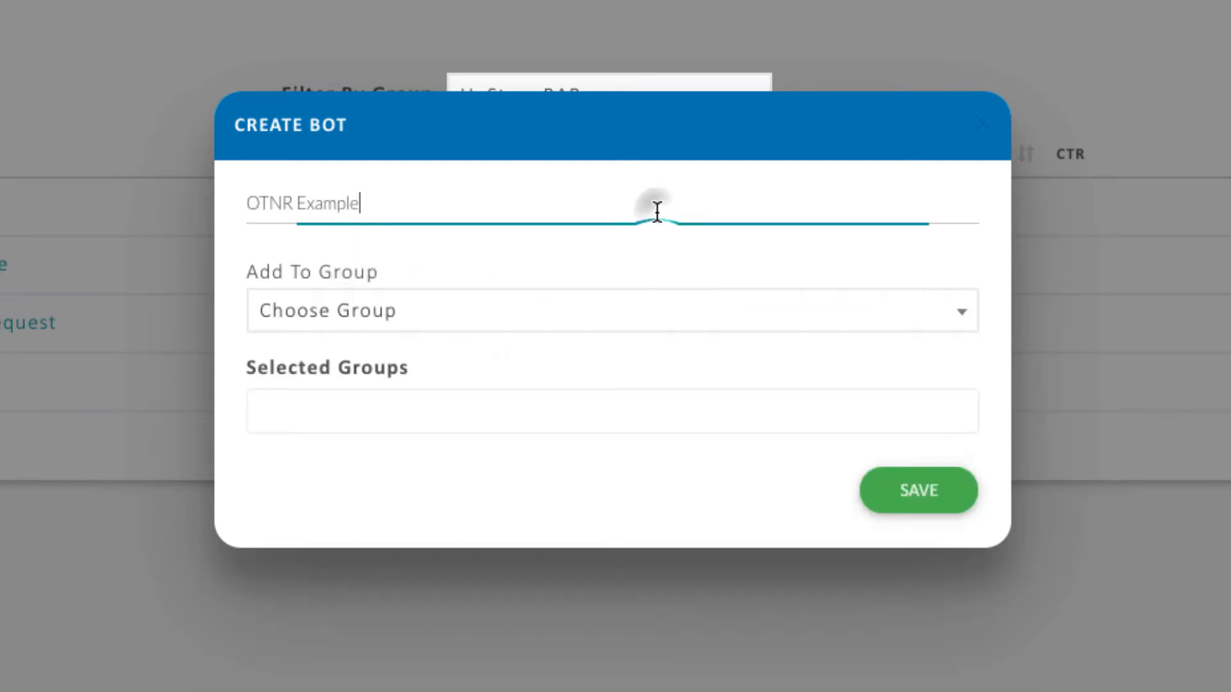
pyautogui.click(653, 160)
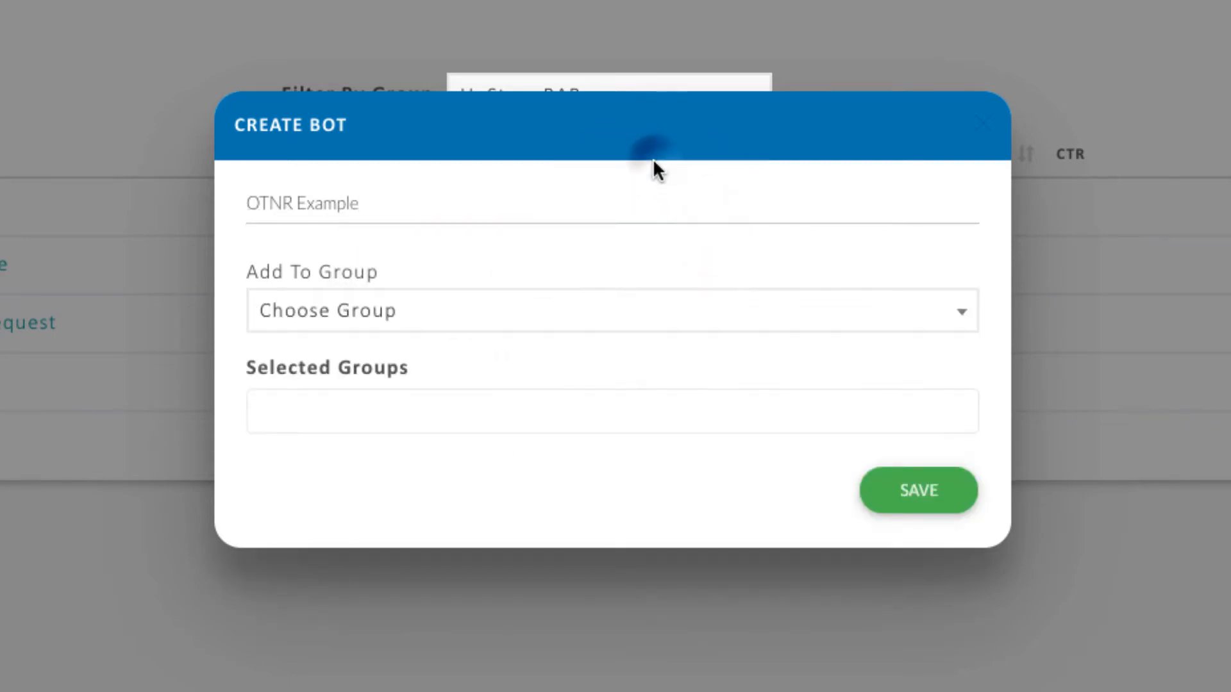
# - Save the new bot without a group and reposition its Step 1 block further down and right on the canvas
pyautogui.click(921, 496)
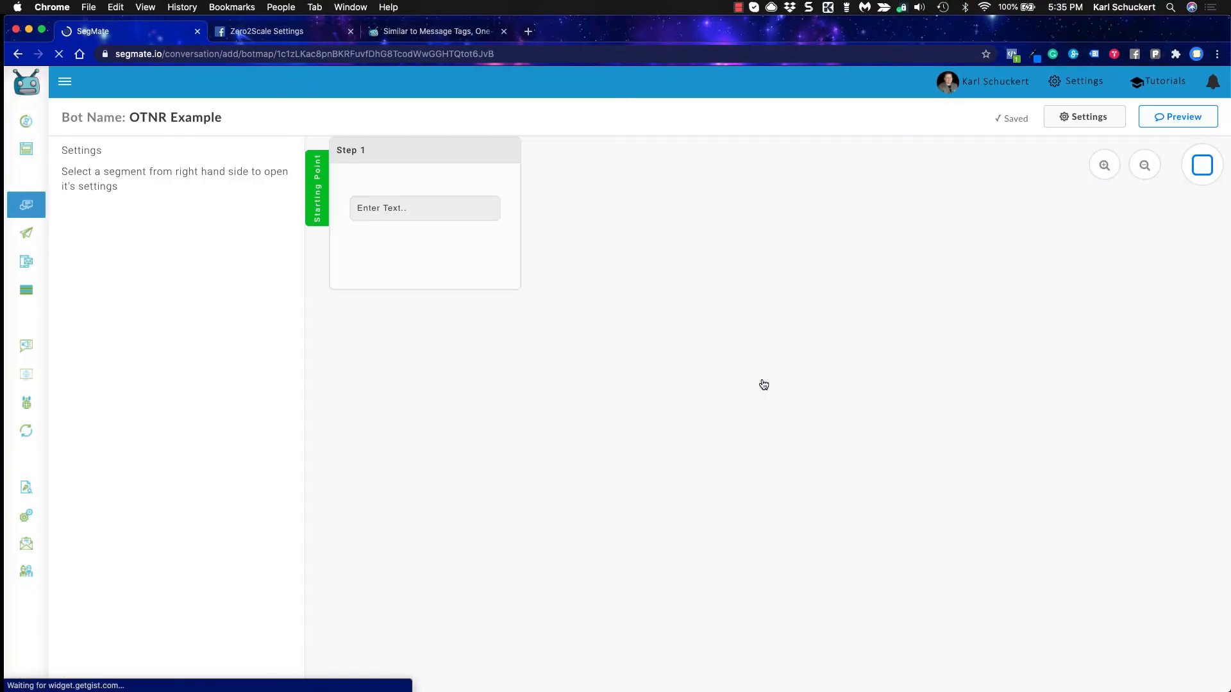
pyautogui.click(463, 253)
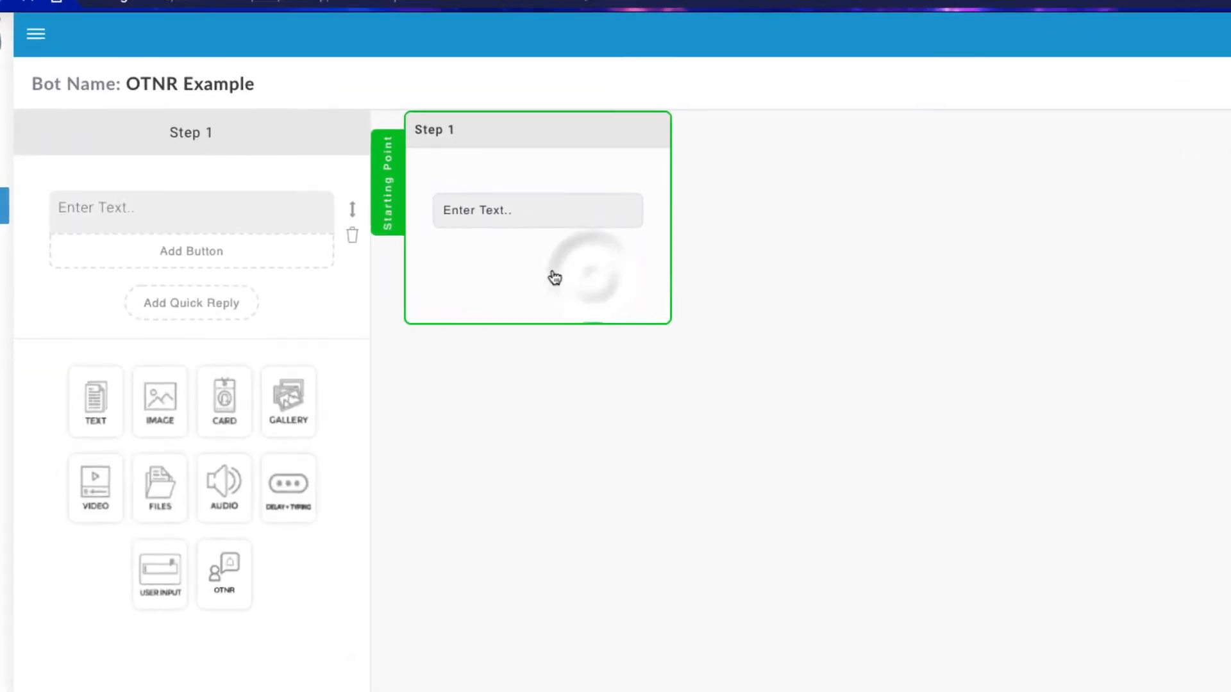
pyautogui.moveTo(522, 271); pyautogui.dragTo(637, 360)
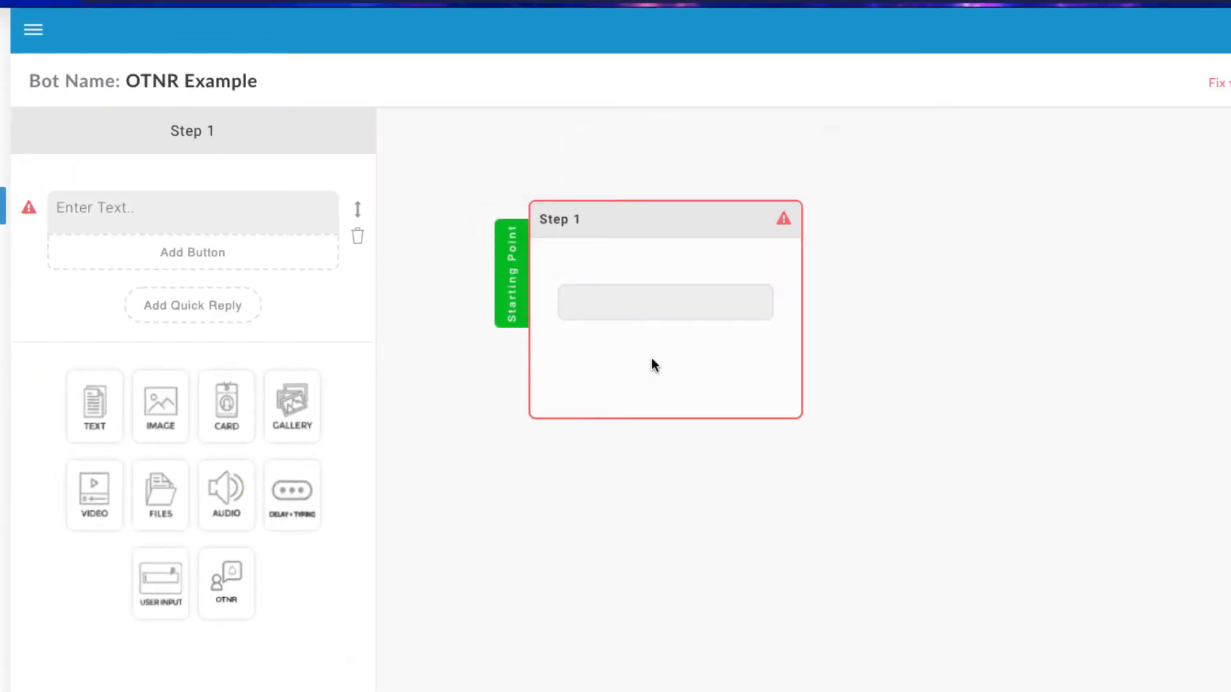
pyautogui.moveTo(635, 343)
pyautogui.mouseDown()
pyautogui.moveTo(662, 318)
pyautogui.moveTo(631, 364)
pyautogui.mouseUp()
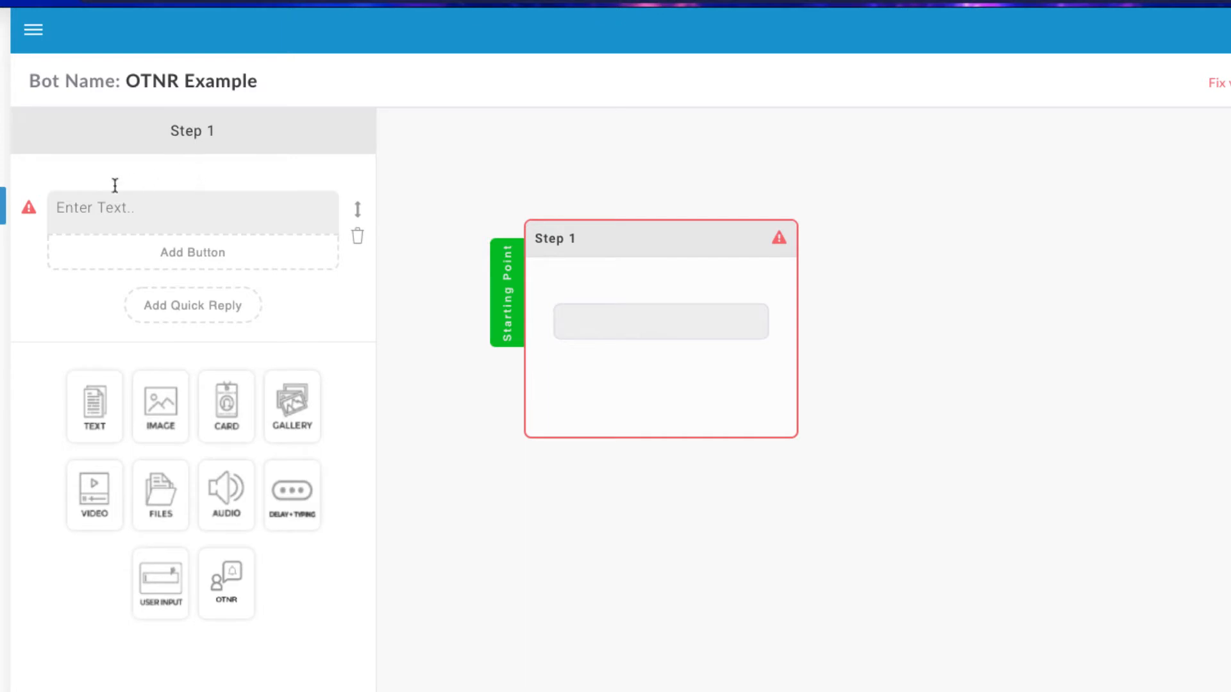
# - Begin the Step 1 text message with "Hey", the First Name personalization field and a comma
pyautogui.moveTo(31, 207)
pyautogui.moveTo(31, 243)
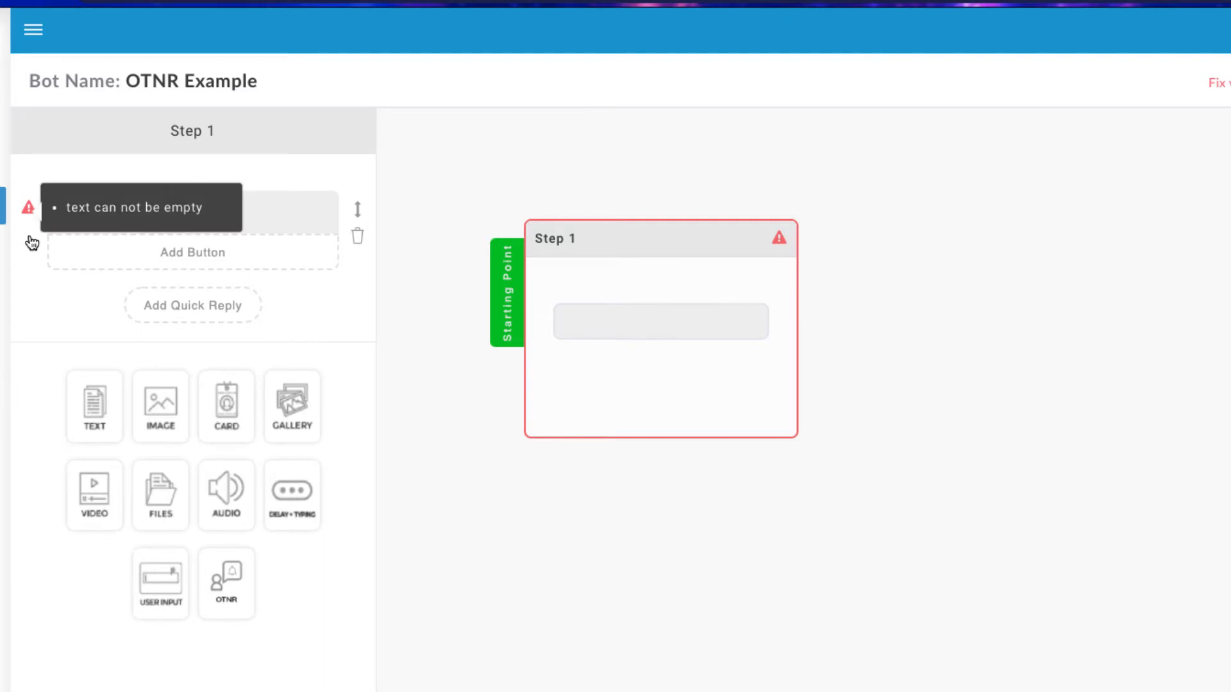
pyautogui.click(192, 202)
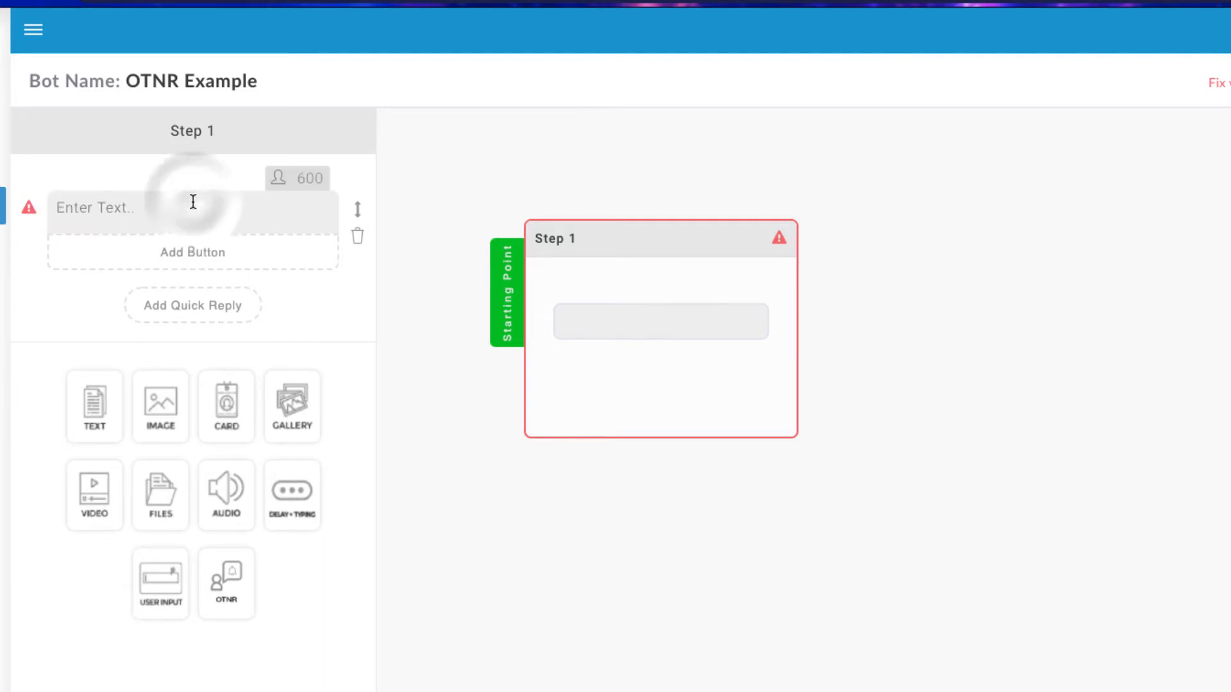
pyautogui.write('Hey')
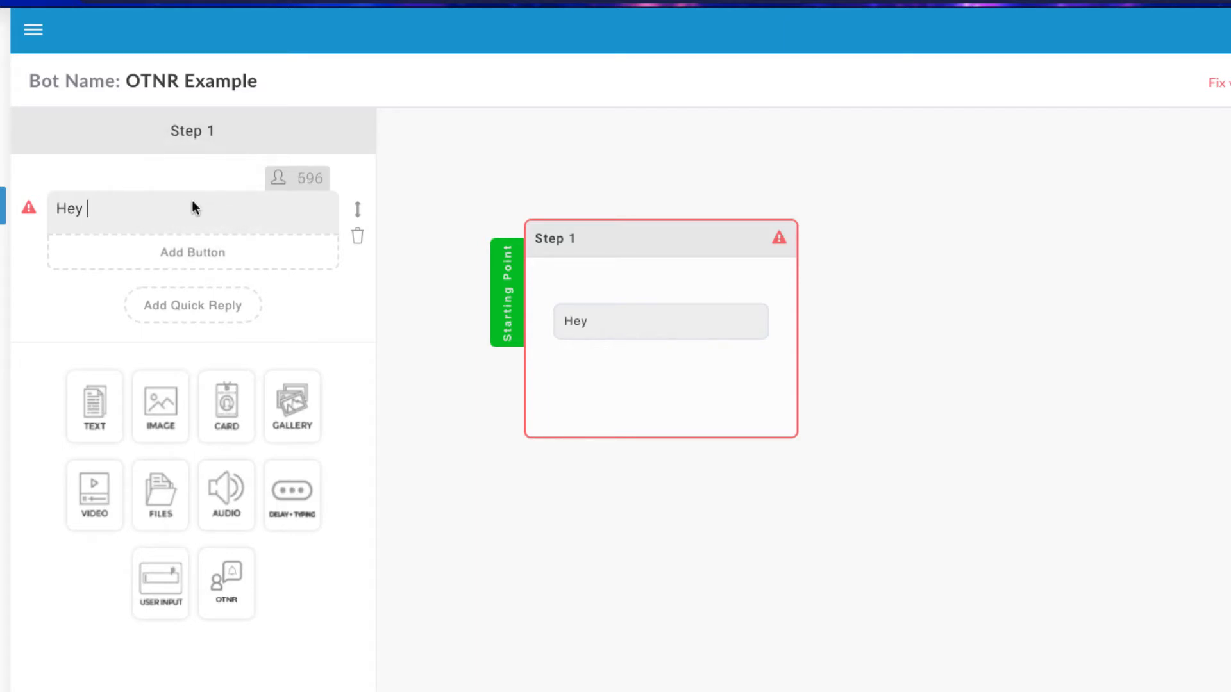
pyautogui.click(278, 178)
pyautogui.click(191, 174)
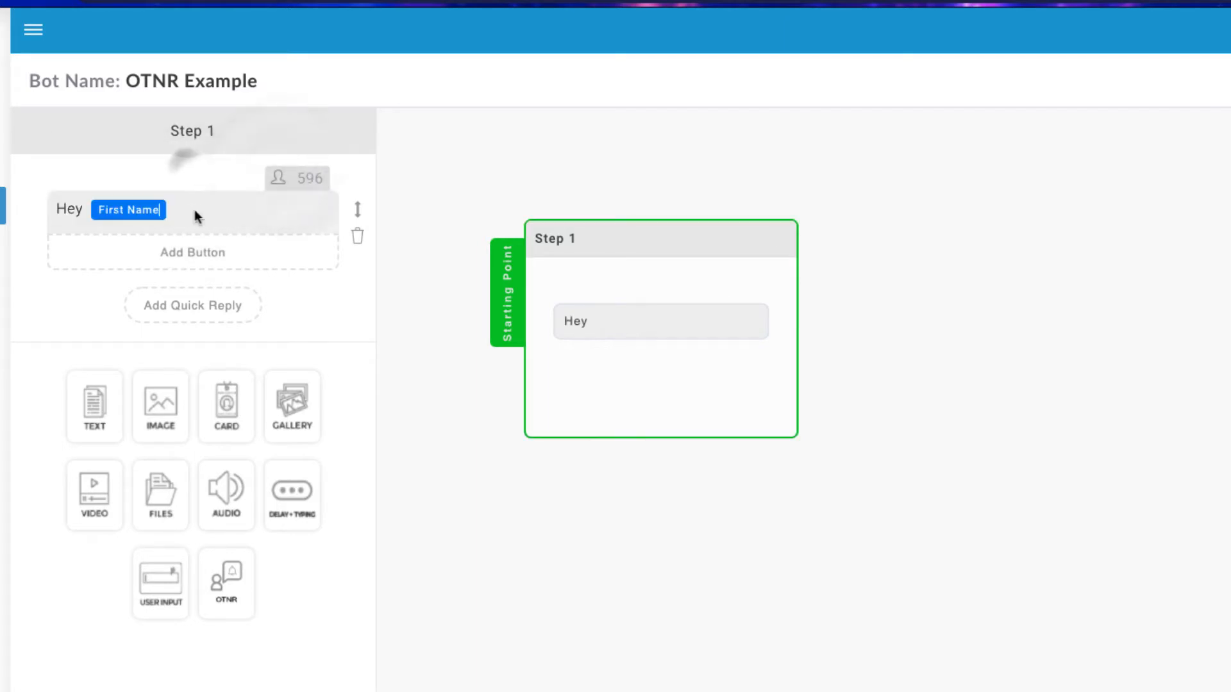
pyautogui.write(',')
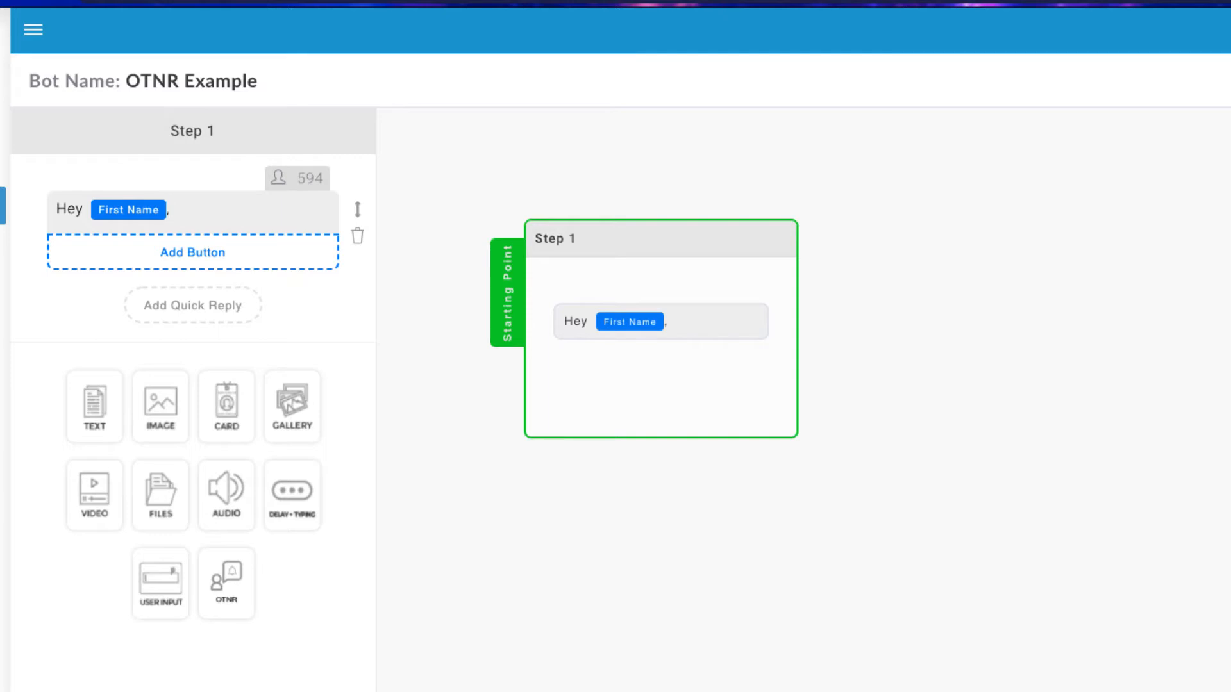
# - Continue the Step 1 message with "just wanted to follow up with you about our up and coming event..."
pyautogui.write(' just wanted to foll')
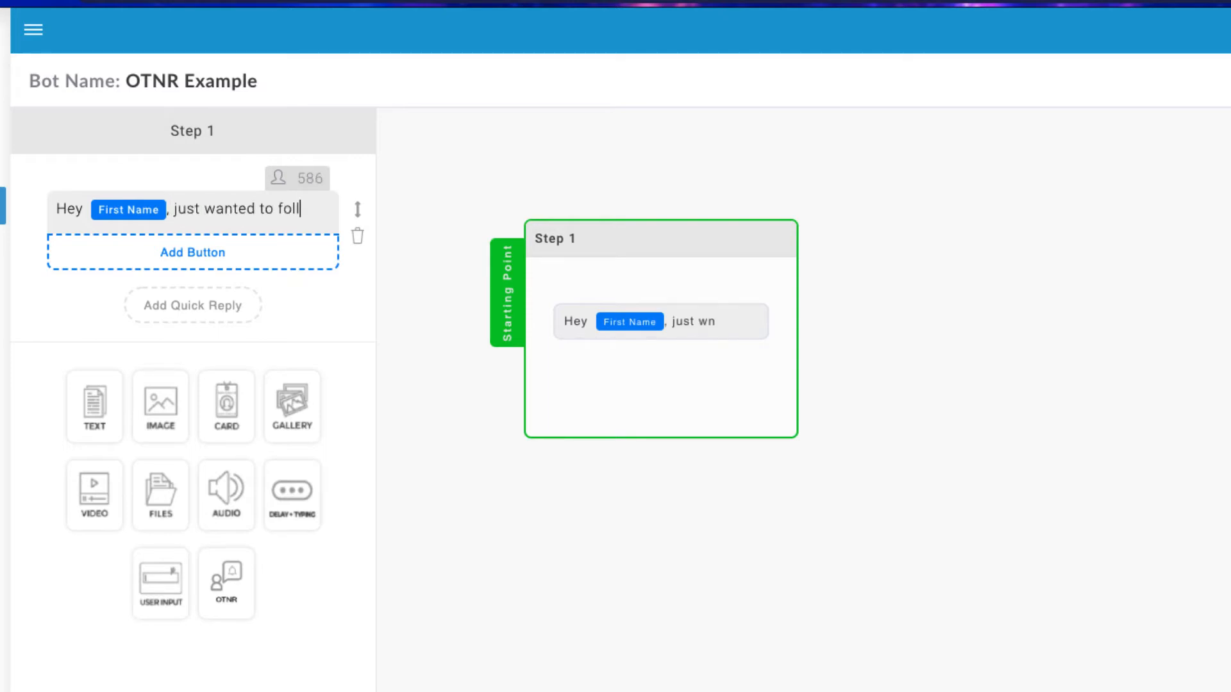
pyautogui.write('ow up with you avout')
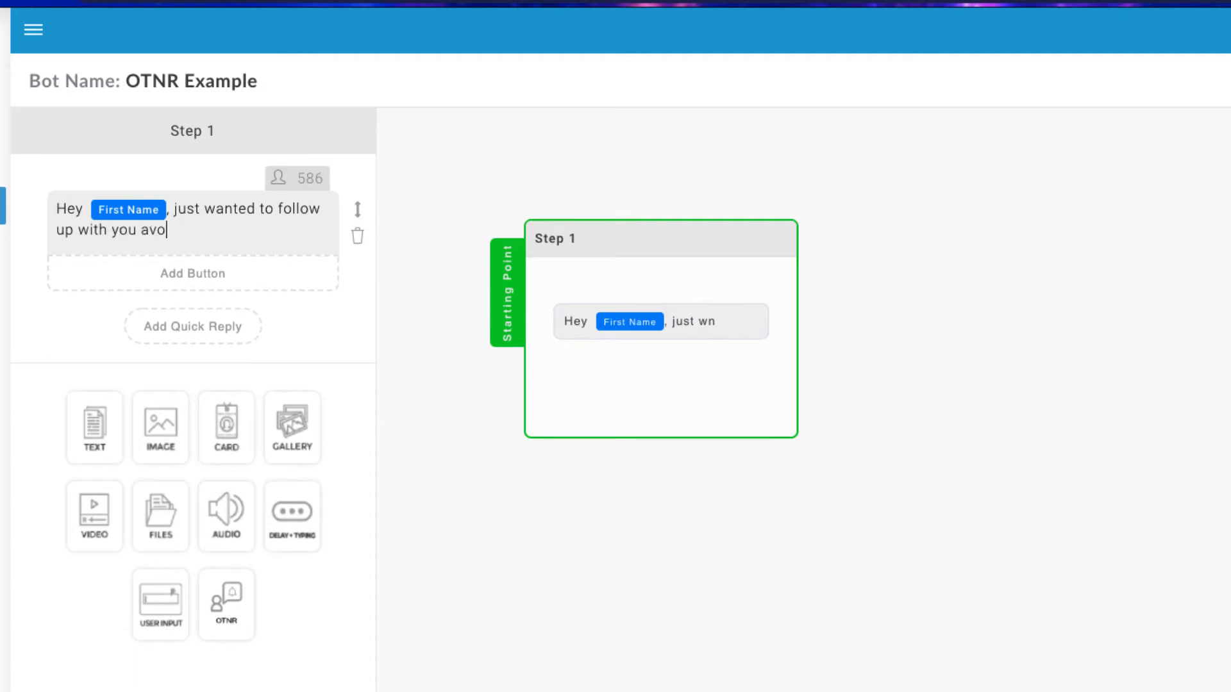
pyautogui.press('BackSpace')
pyautogui.press('BackSpace')
pyautogui.press('BackSpace')
pyautogui.press('BackSpace')
pyautogui.press('BackSpace')
pyautogui.write('bout our up and ')
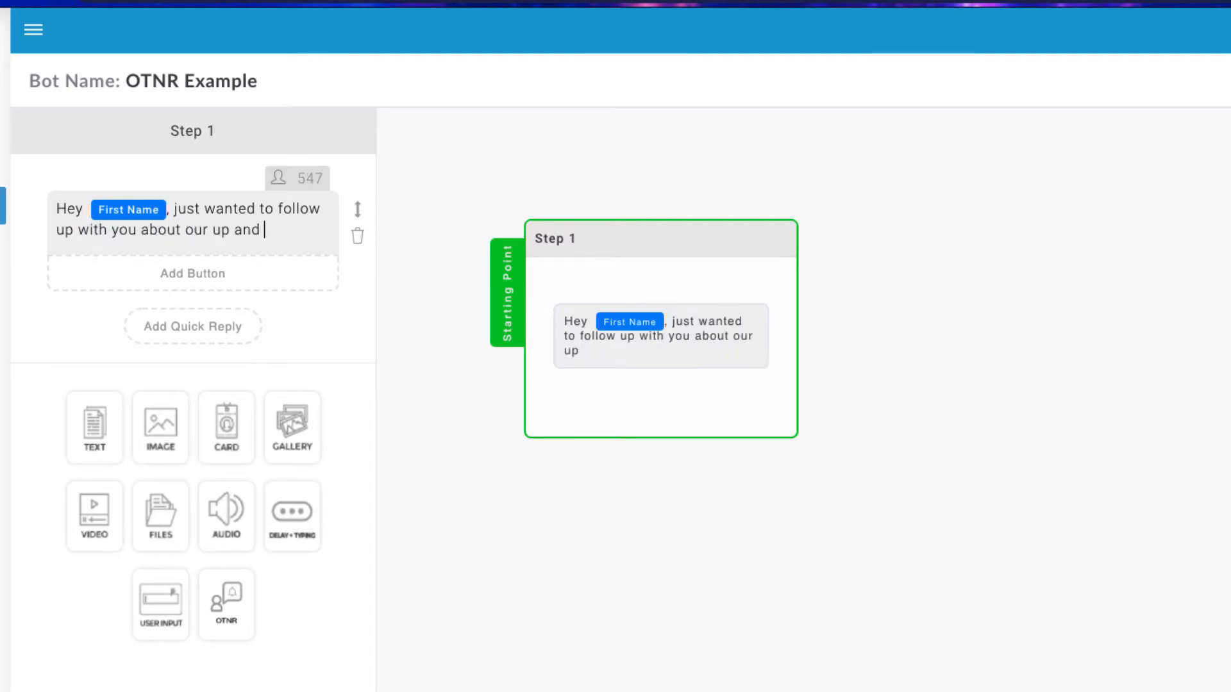
pyautogui.write('comoin')
pyautogui.press('BackSpace')
pyautogui.press('BackSpace')
pyautogui.press('BackSpace')
pyautogui.write('ing event... ')
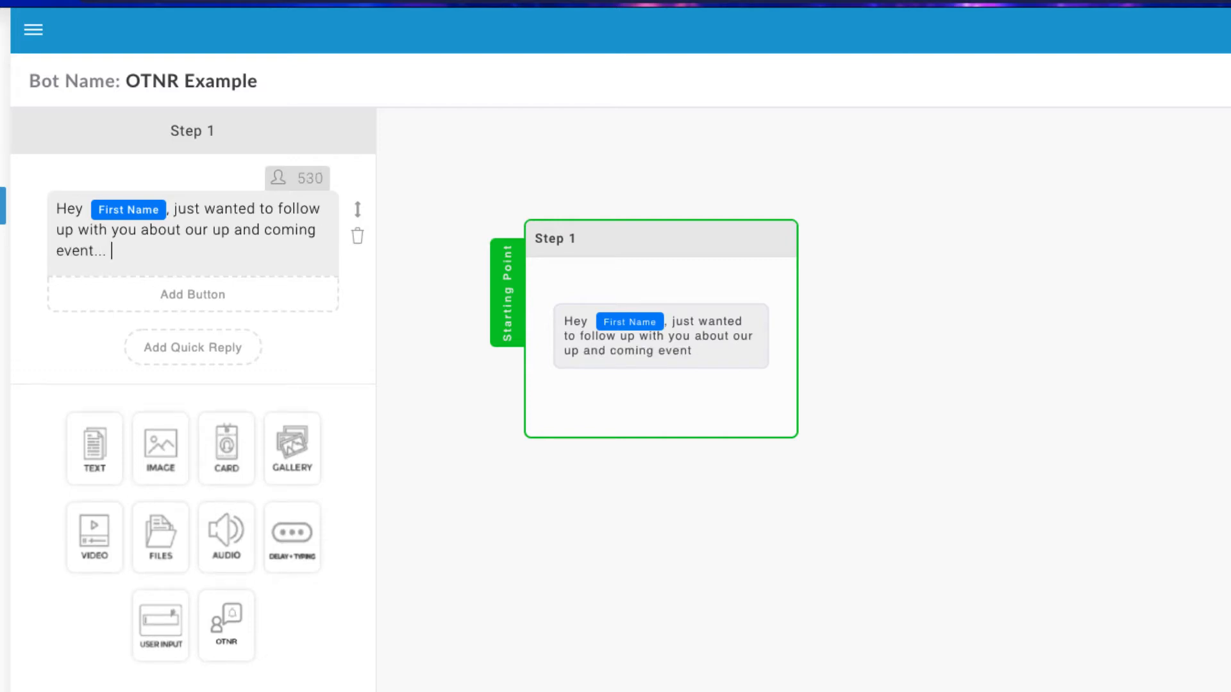
# - Add "Would you like to attend" to the Step 1 message, correcting the misspelled last word
pyautogui.write('Would you like to add')
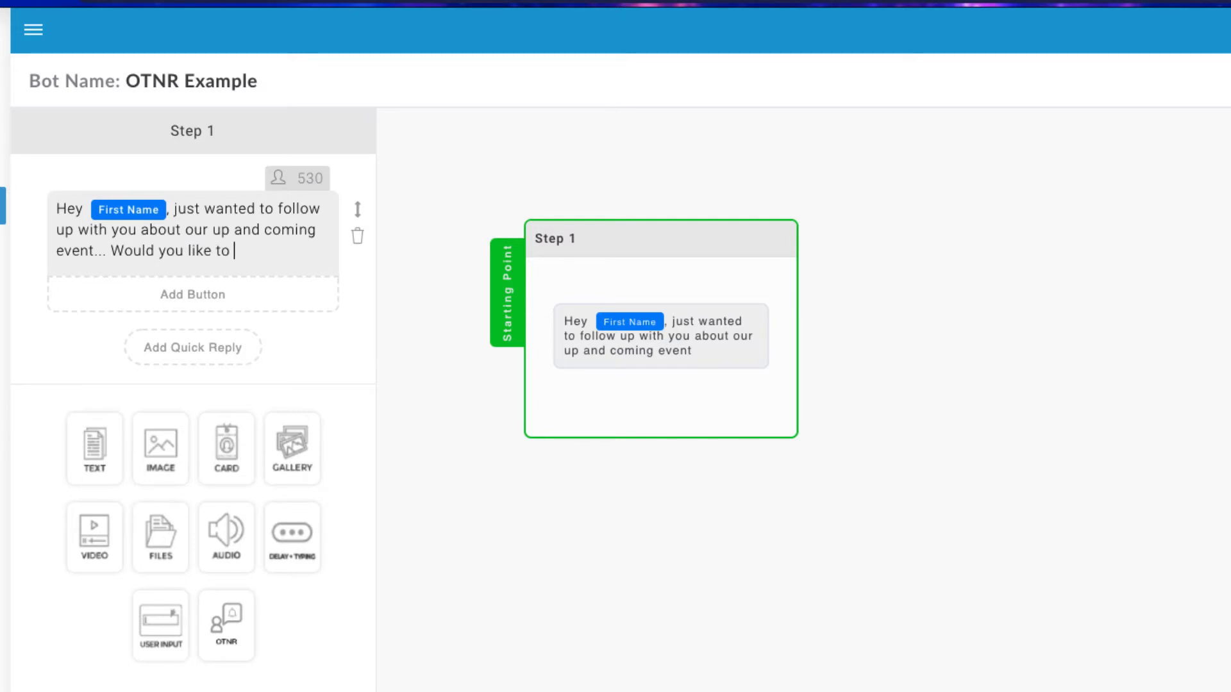
pyautogui.press('BackSpace')
pyautogui.press('BackSpace')
pyautogui.write('ttent')
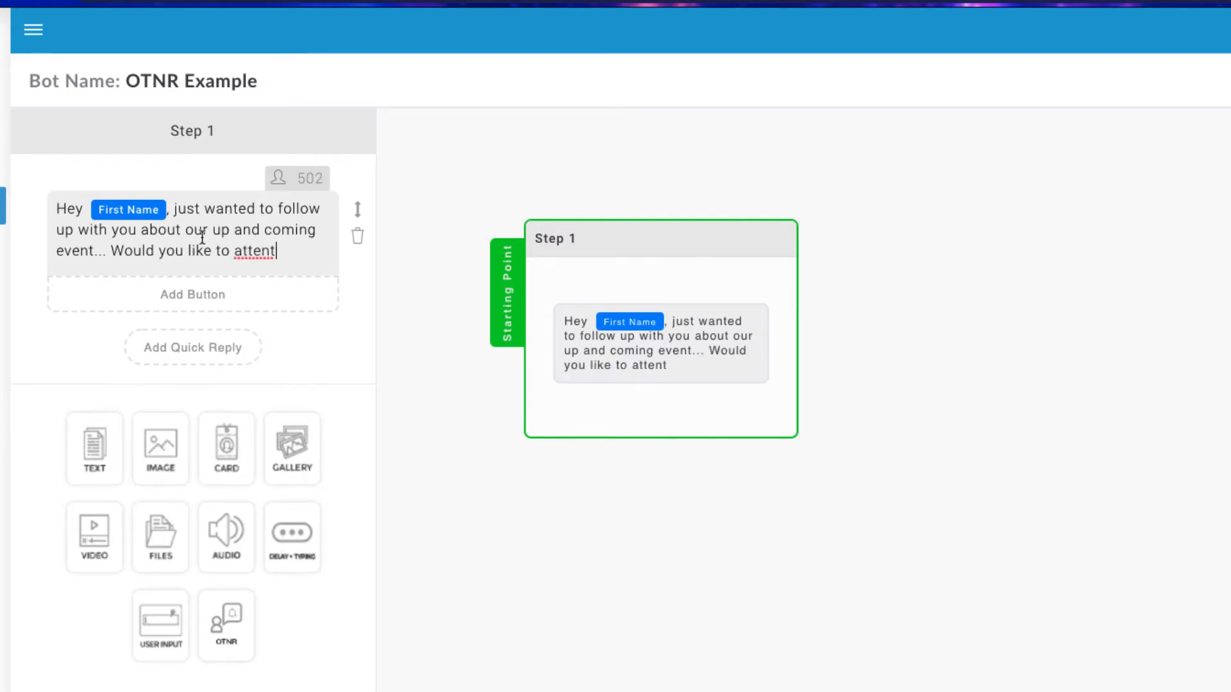
pyautogui.doubleClick(234, 250)
pyautogui.rightClick(241, 252)
pyautogui.click(248, 255)
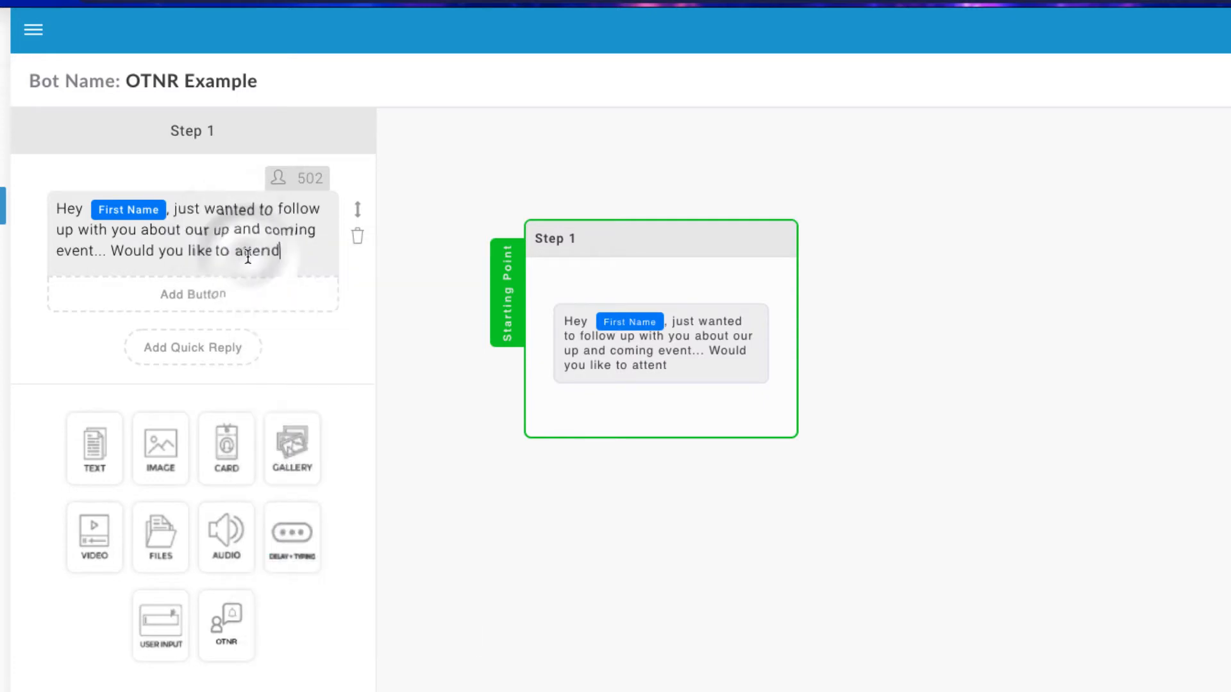
# - Continue the Step 1 message with "its going to me on the 15th of Aug... If some please be"
pyautogui.write('its going')
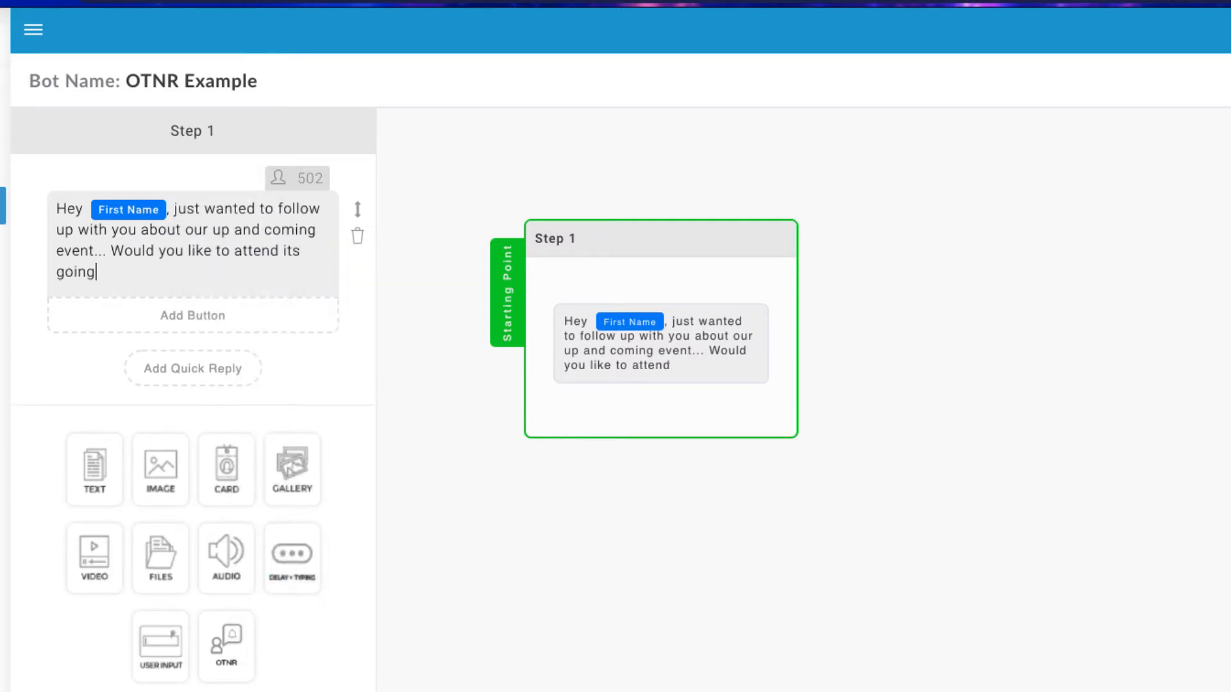
pyautogui.write(' to me on the ')
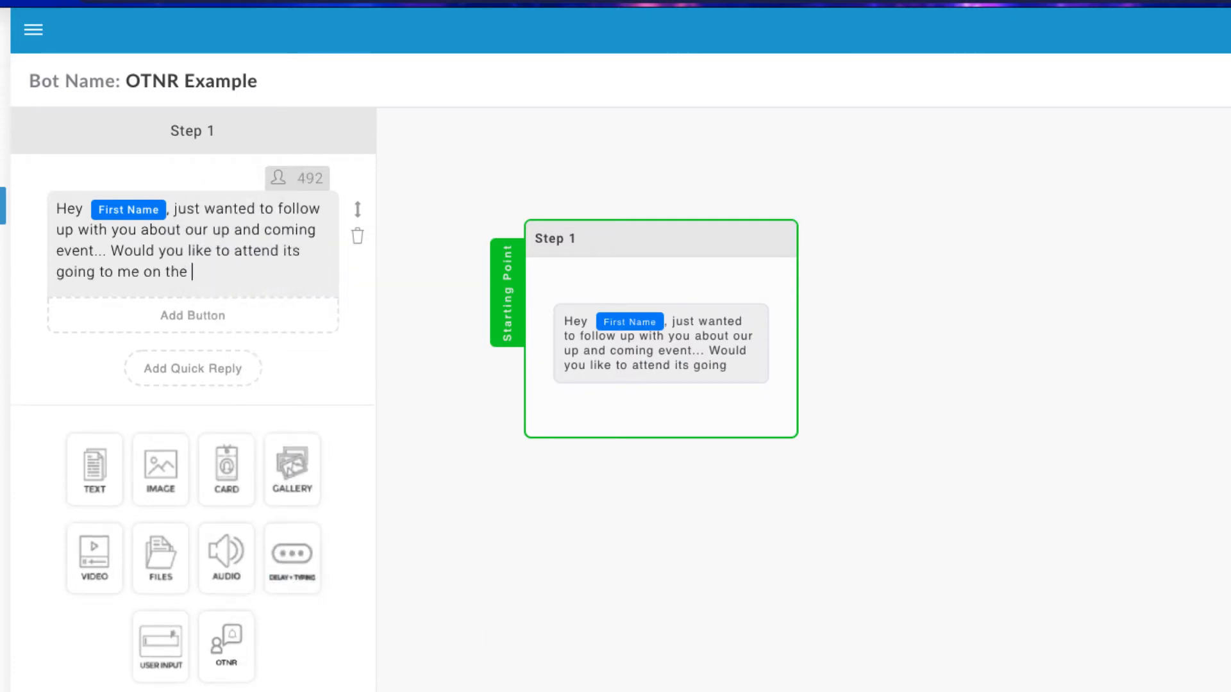
pyautogui.write('15th of U')
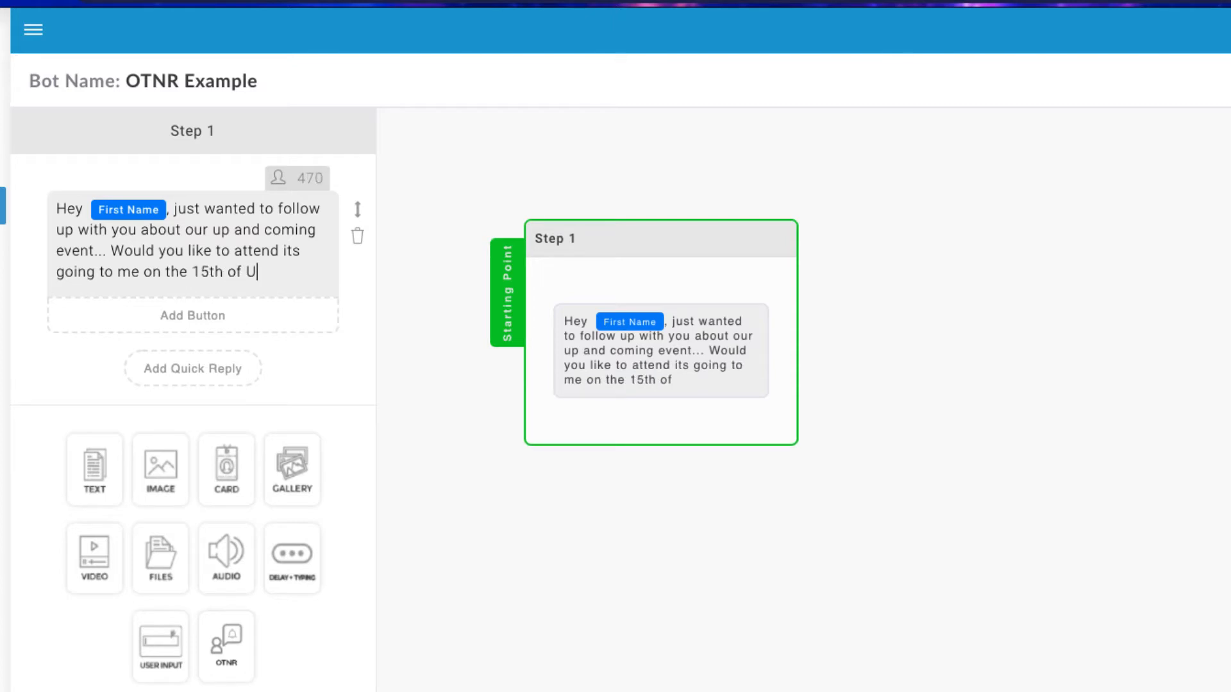
pyautogui.press('BackSpace')
pyautogui.write('Aug... If some pl')
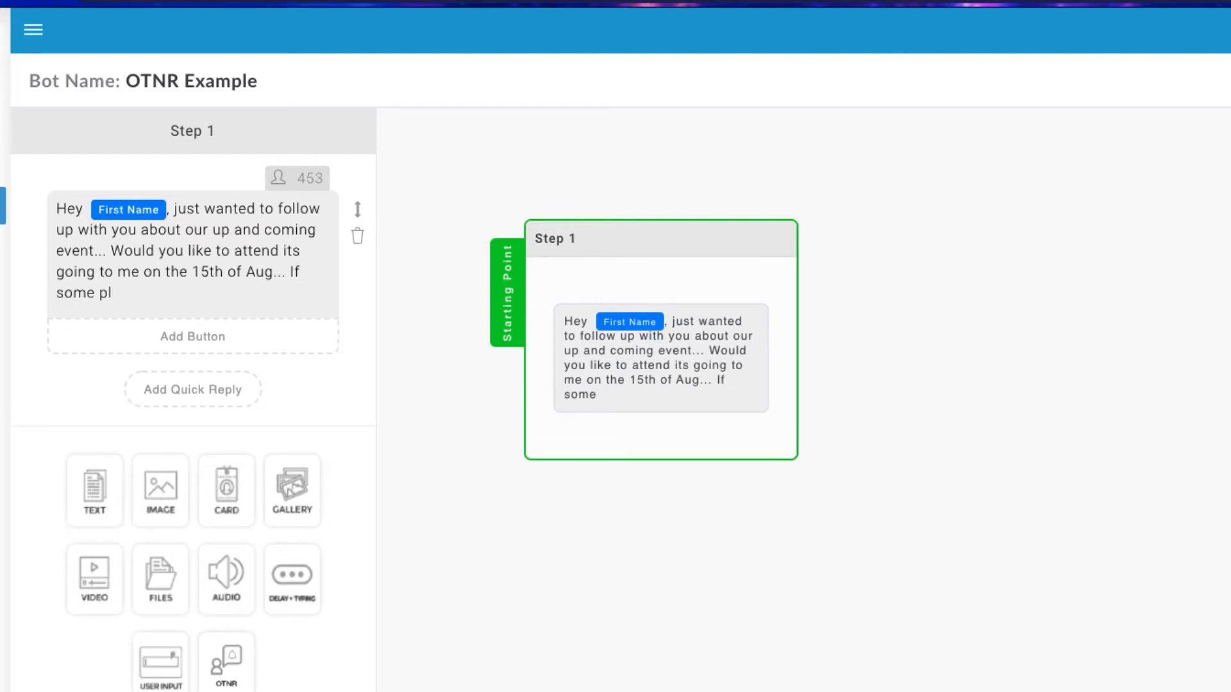
pyautogui.write('ease be')
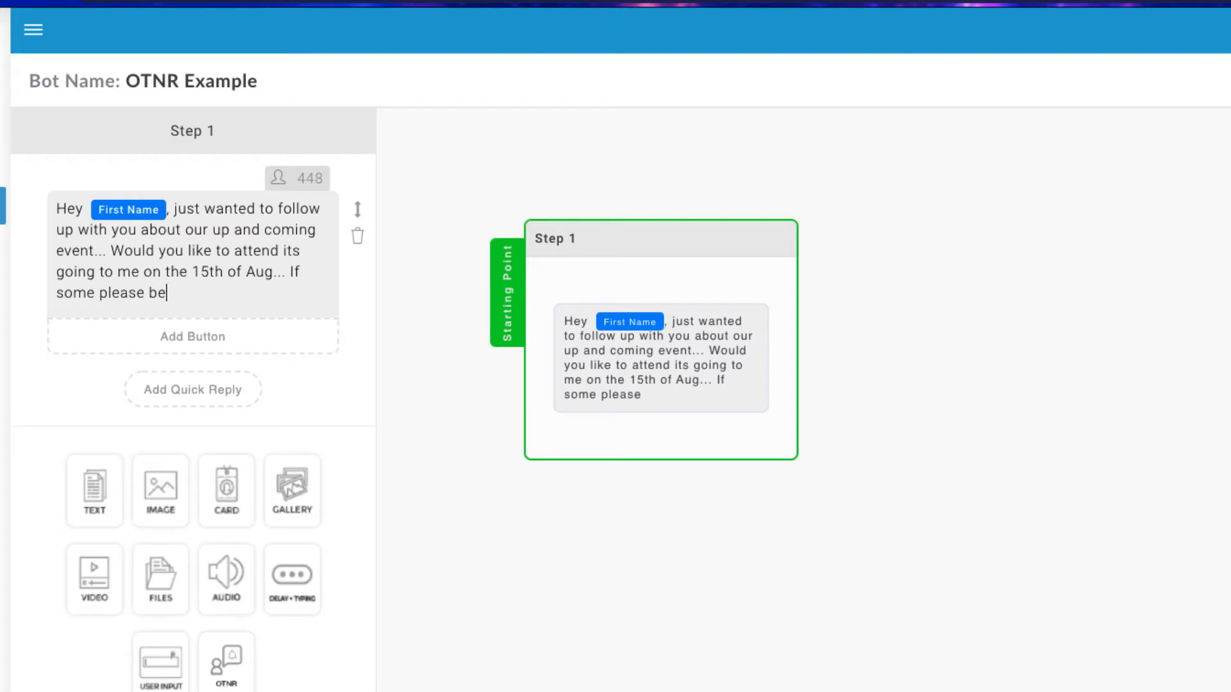
# - Finish the Step 1 message with "sure to click the notify me button below..." and a pointing-down emoji
pyautogui.write(' sure to')
pyautogui.write('click the n')
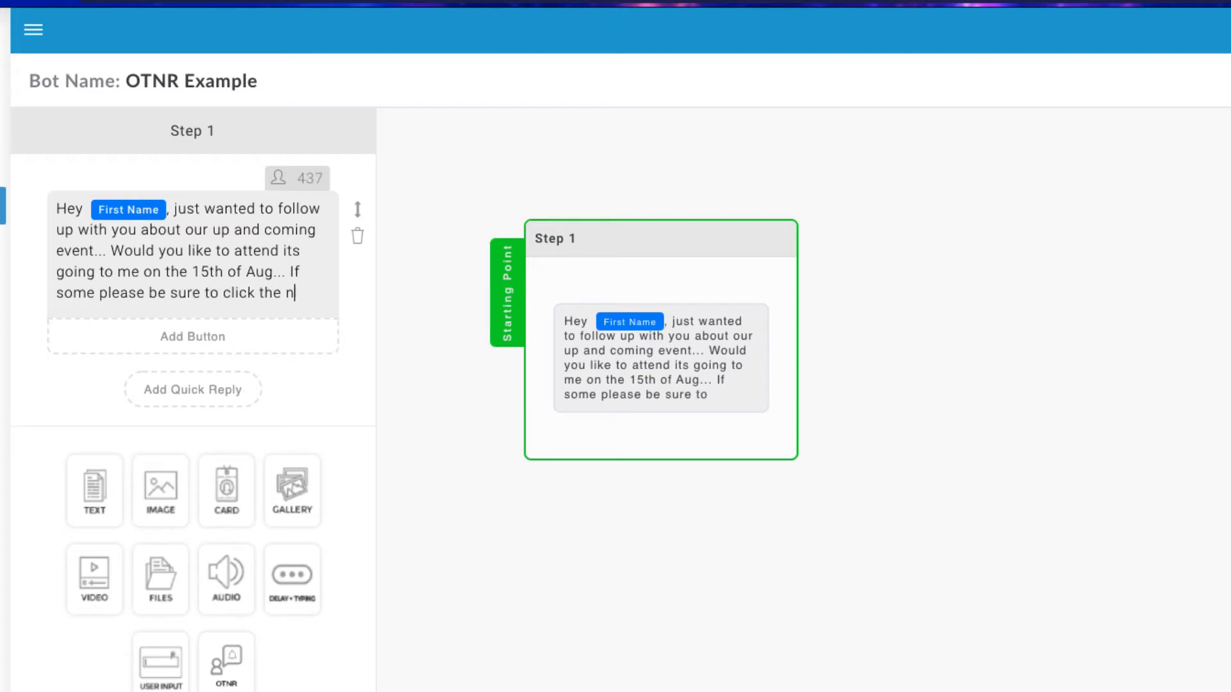
pyautogui.press('BackSpace')
pyautogui.write('notify ')
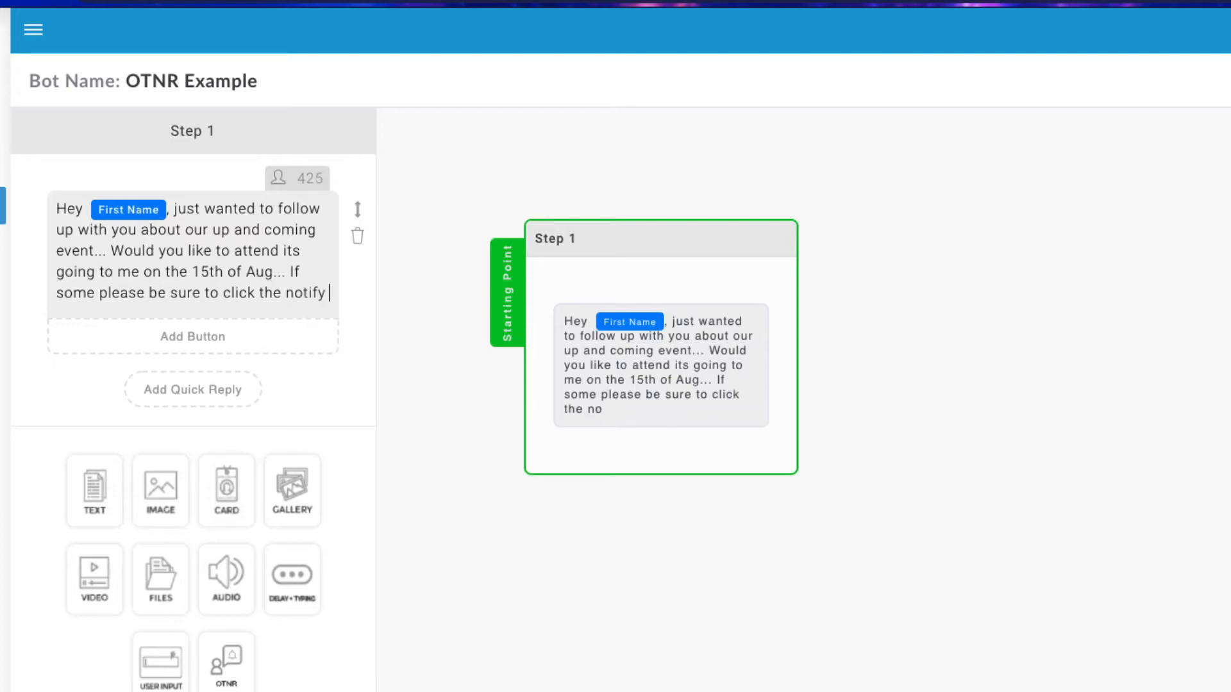
pyautogui.write('me but')
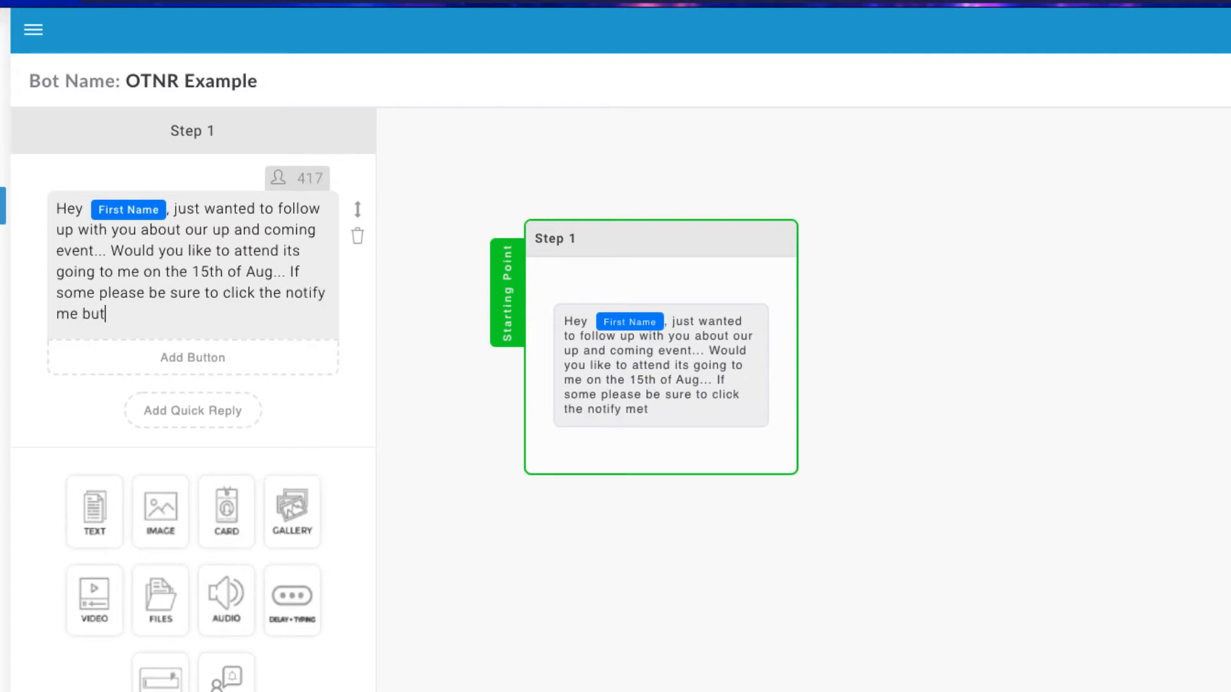
pyautogui.write('ton below')
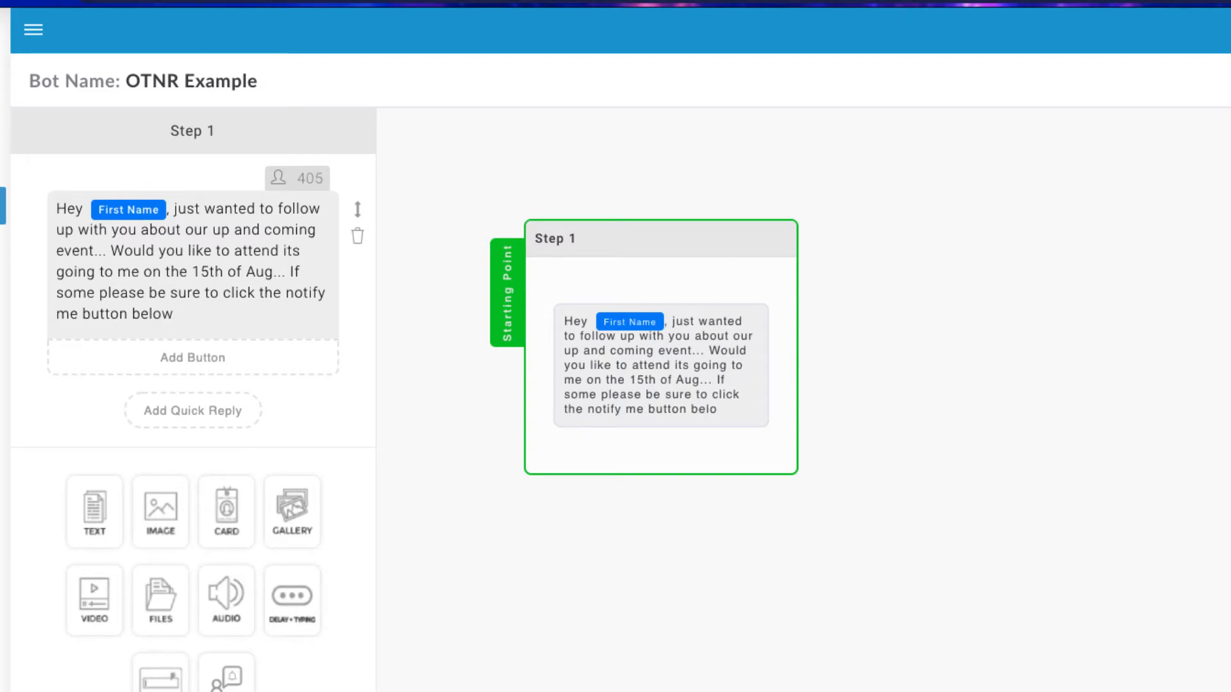
pyautogui.write('...')
pyautogui.press('ctrl+super+space')
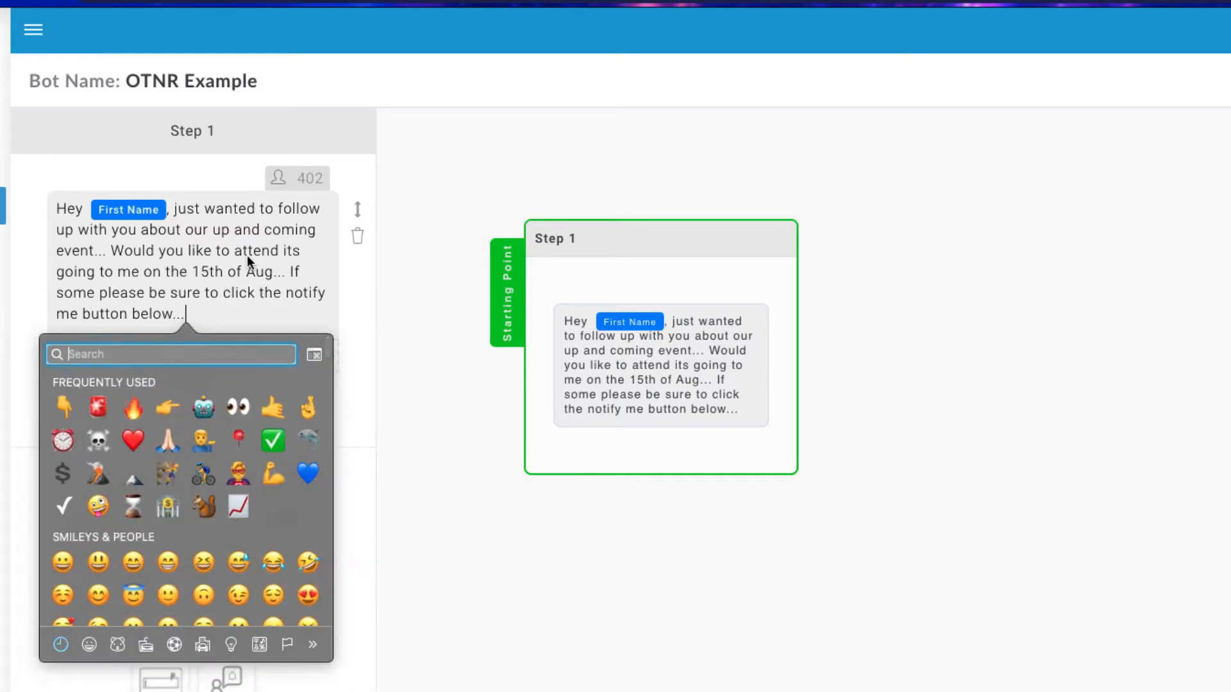
pyautogui.click(67, 409)
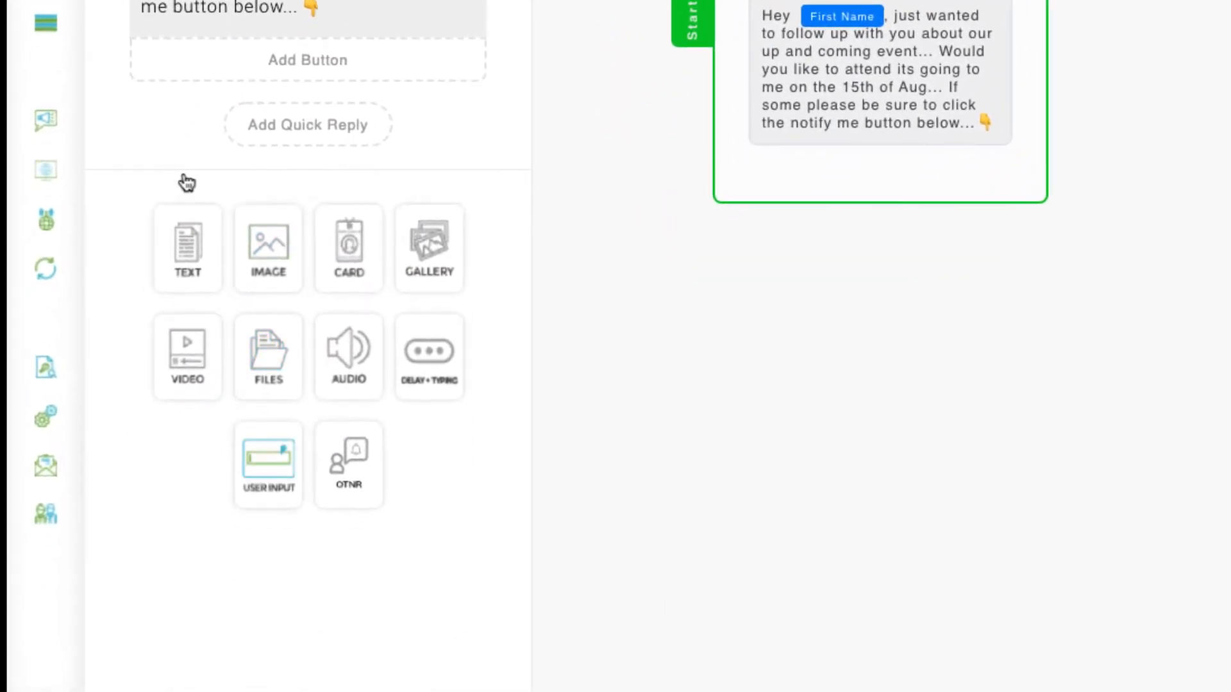
# - Add a One-Time Notification Request below the Step 1 text message and look over its tag settings
pyautogui.click(357, 473)
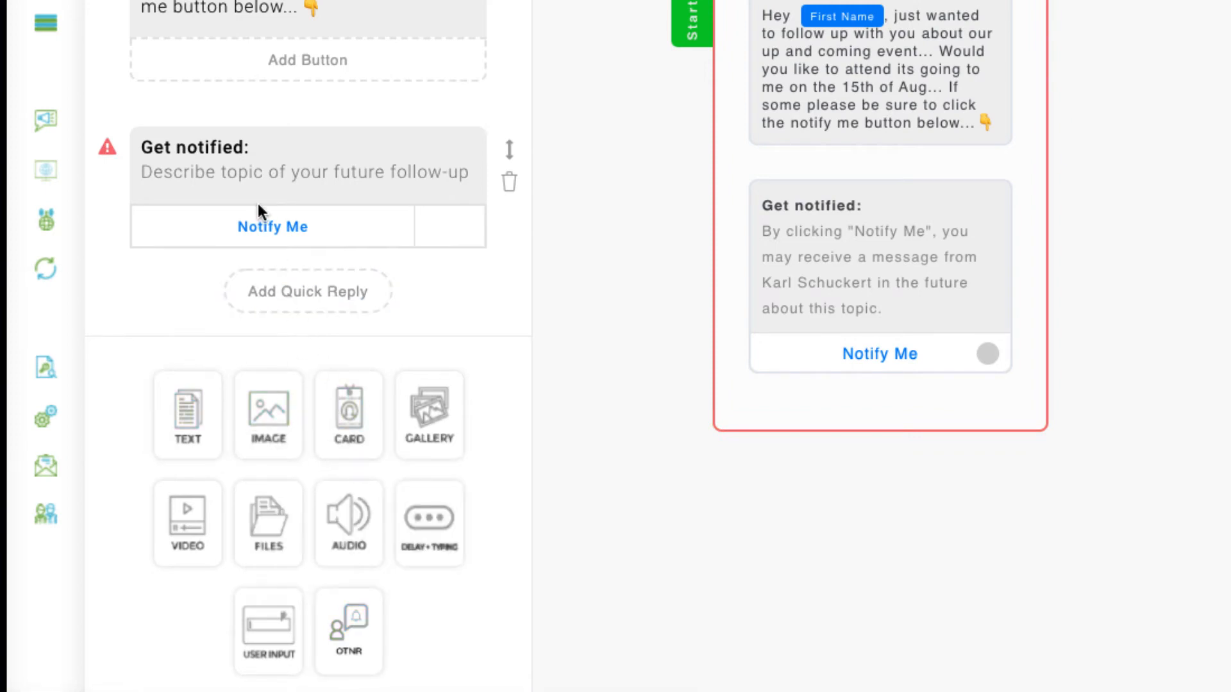
pyautogui.click(191, 172)
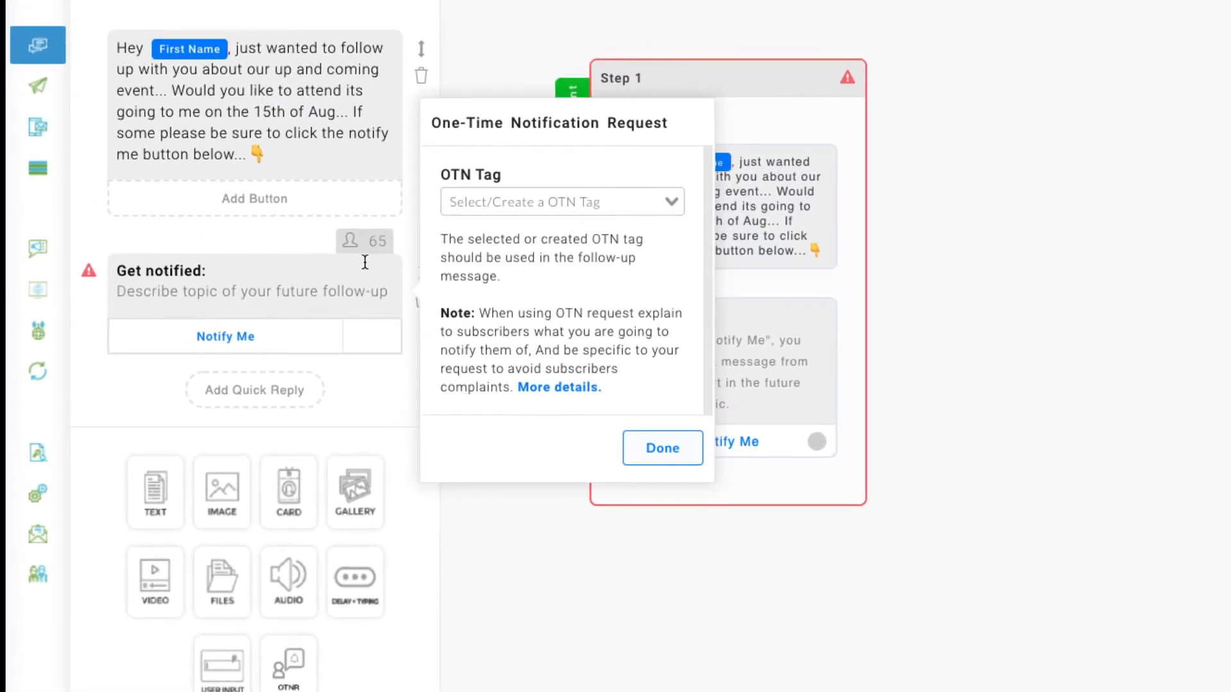
pyautogui.click(314, 155)
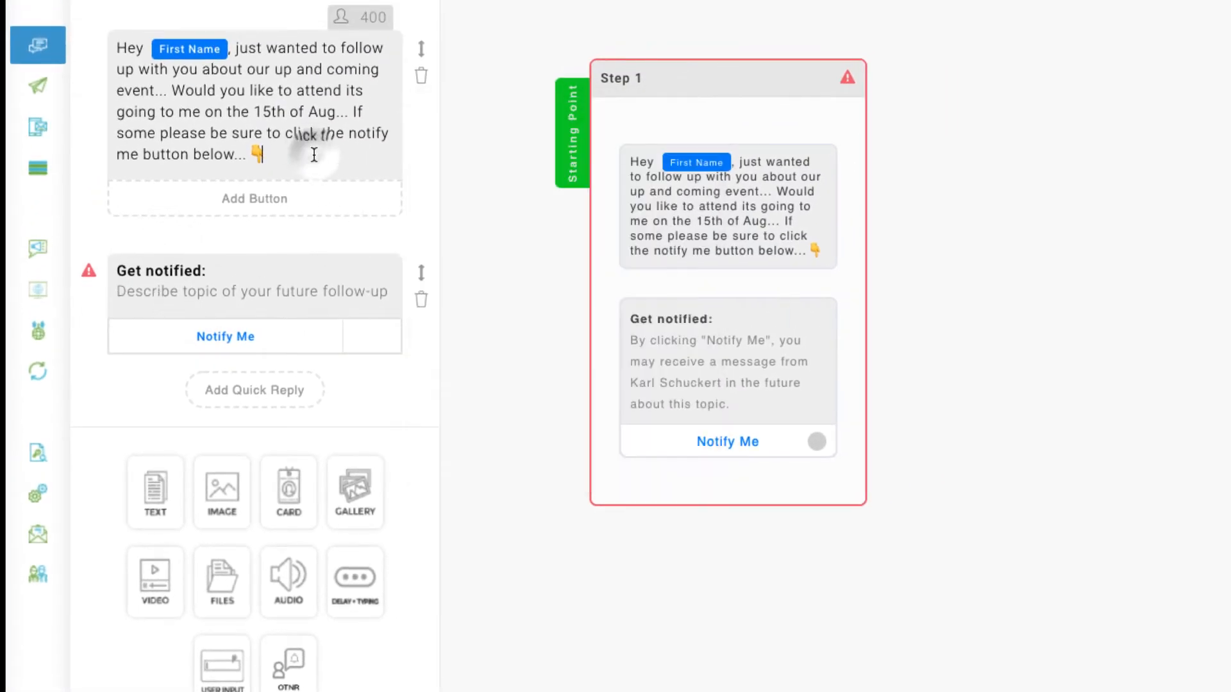
pyautogui.click(245, 291)
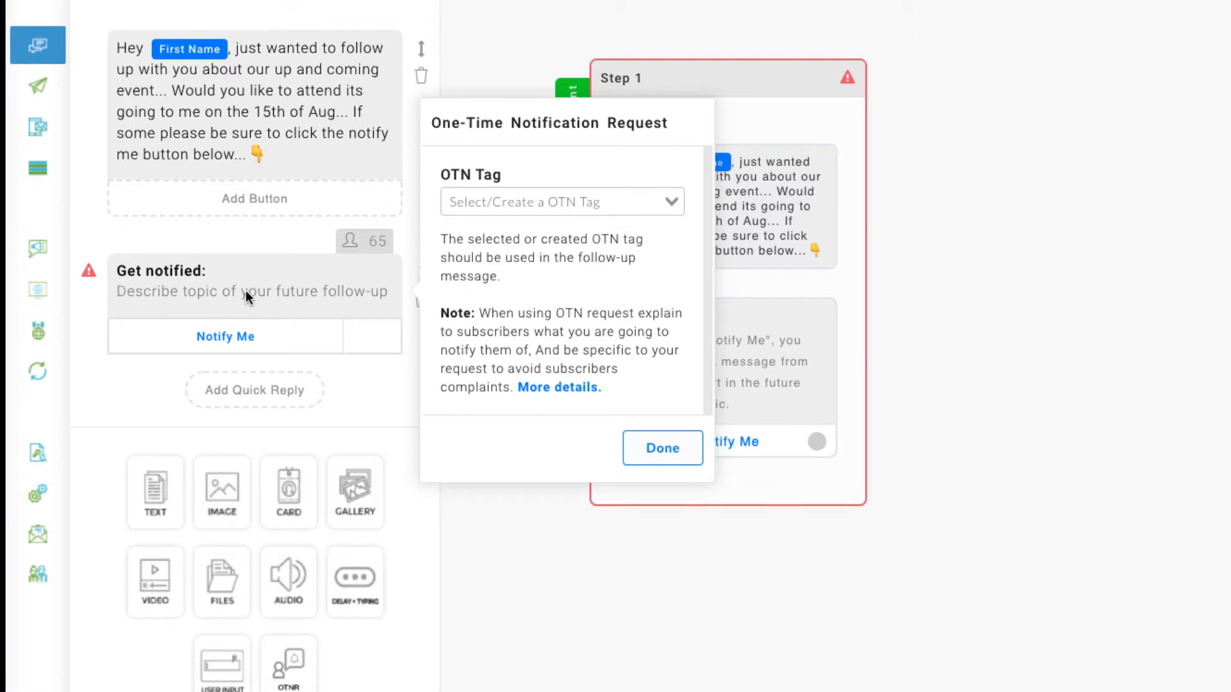
pyautogui.click(398, 169)
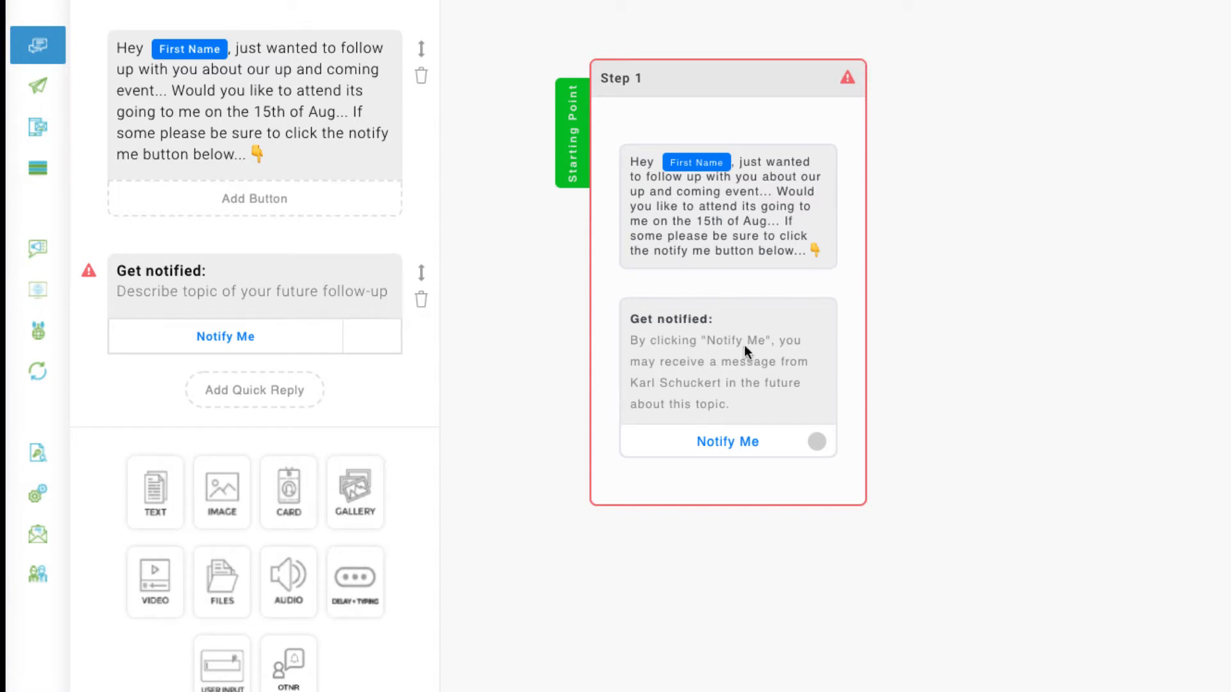
# - Begin the notification request's follow-up topic with "Please remind me"
pyautogui.click(249, 291)
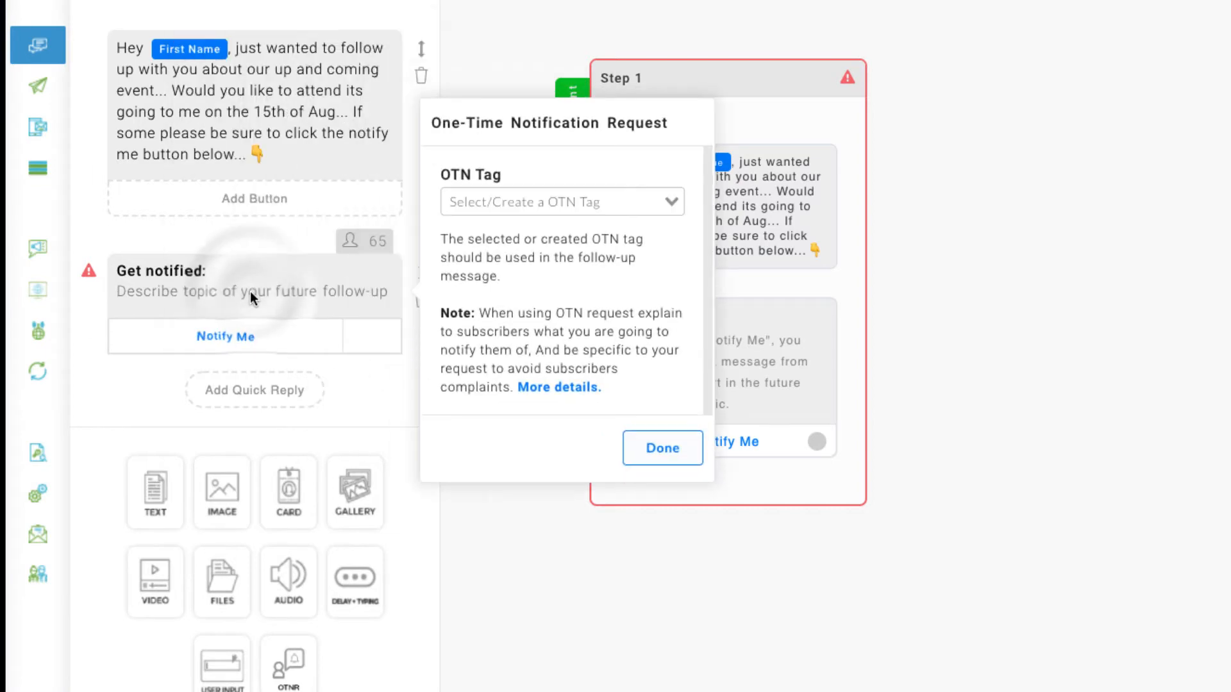
pyautogui.write('OPI')
pyautogui.press('BackSpace')
pyautogui.press('BackSpace')
pyautogui.press('BackSpace')
pyautogui.write('Ple')
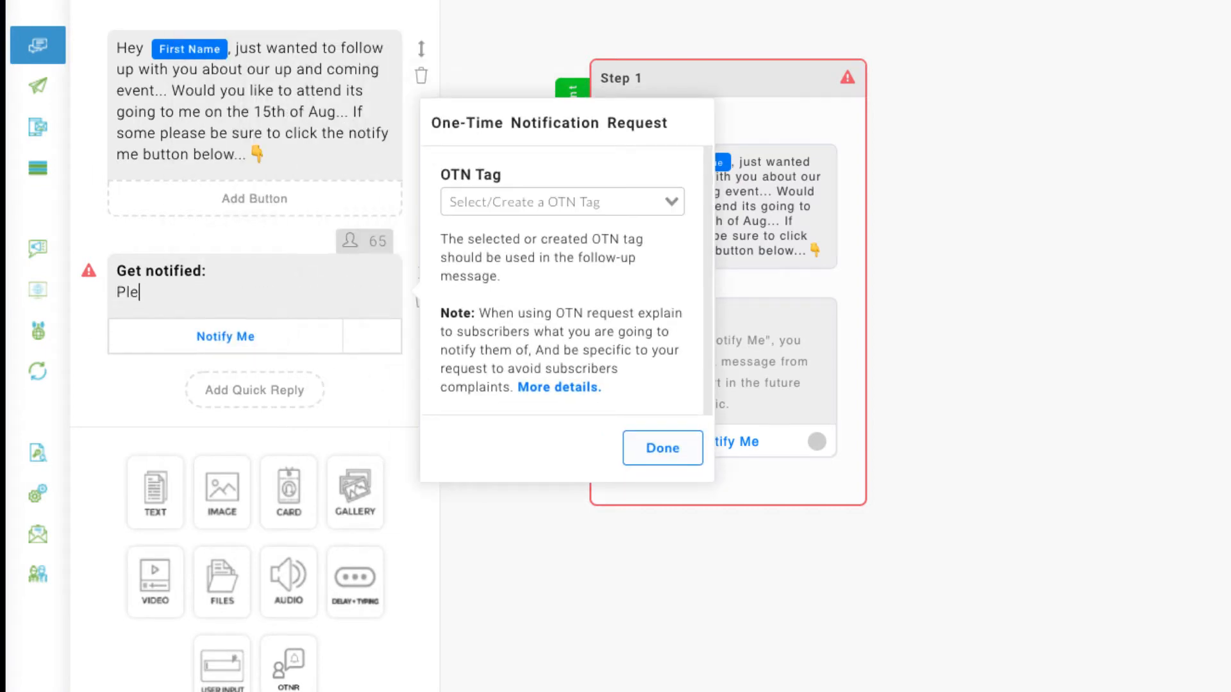
pyautogui.write('ase reminde')
pyautogui.press('BackSpace')
pyautogui.write('me a')
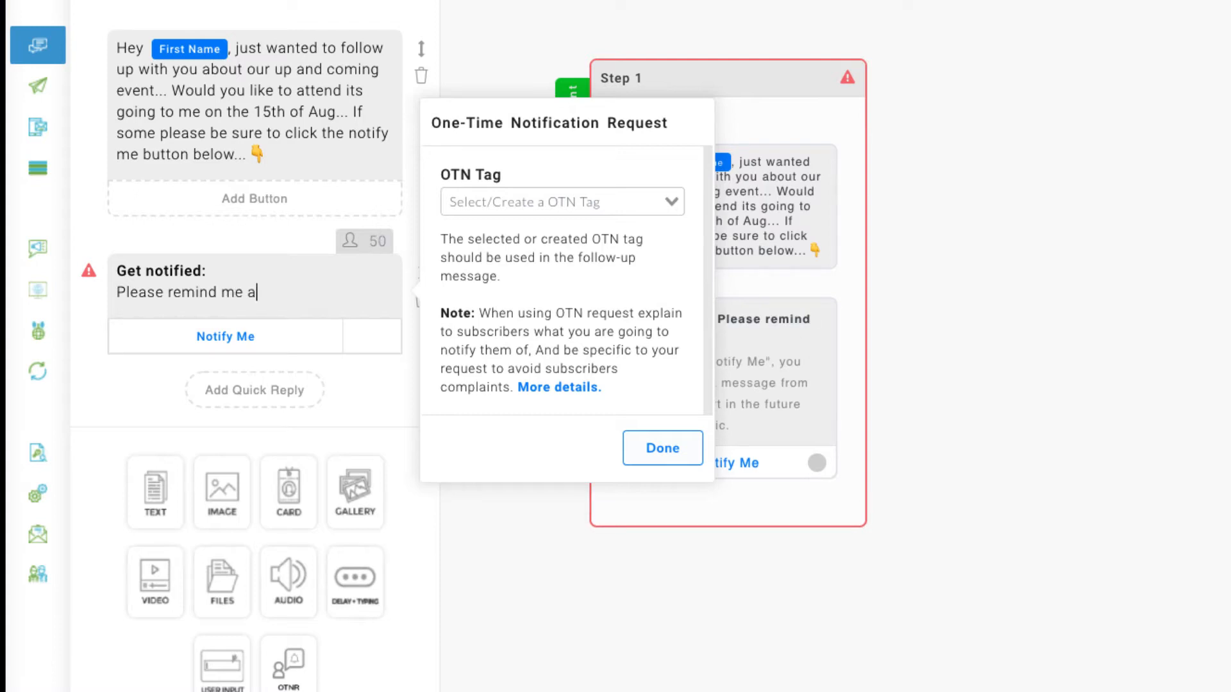
# - Continue the follow-up topic so that it reads "Please remind me when you go live..."
pyautogui.write('bout when you')
pyautogui.press('BackSpace')
pyautogui.press('BackSpace')
pyautogui.press('BackSpace')
pyautogui.press('BackSpace')
pyautogui.press('BackSpace')
pyautogui.press('BackSpace')
pyautogui.press('BackSpace')
pyautogui.press('BackSpace')
pyautogui.press('BackSpace')
pyautogui.press('BackSpace')
pyautogui.press('BackSpace')
pyautogui.press('BackSpace')
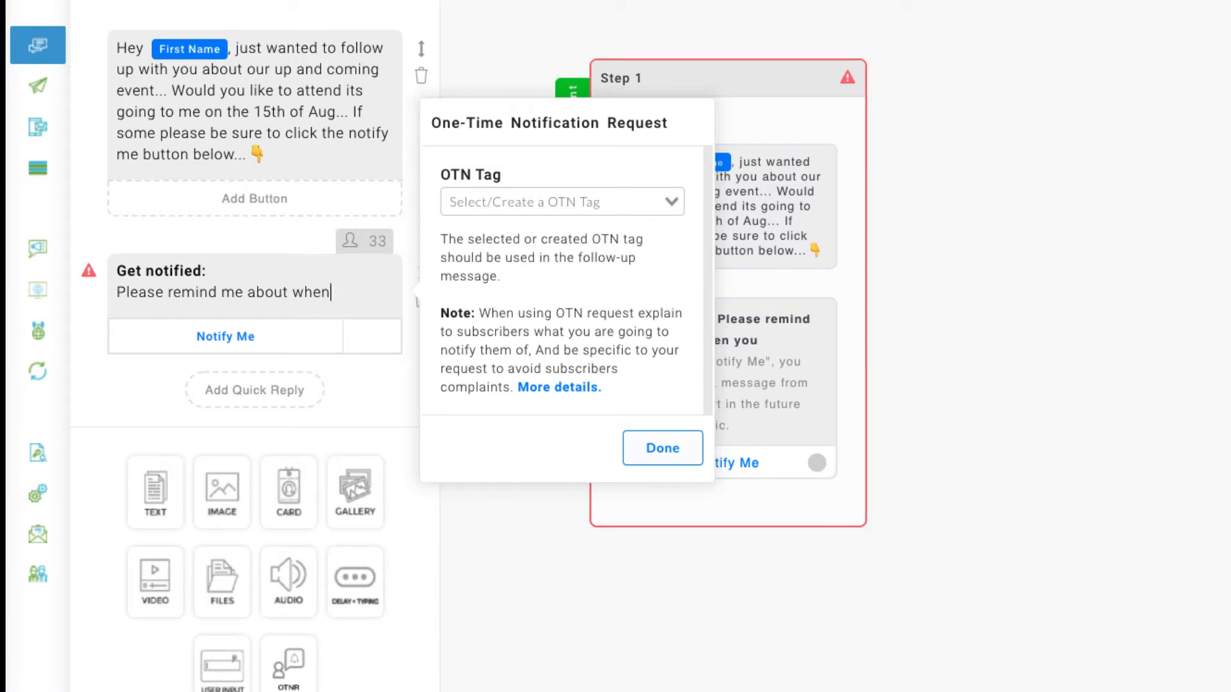
pyautogui.press('BackSpace')
pyautogui.press('BackSpace')
pyautogui.press('BackSpace')
pyautogui.write('when you go live')
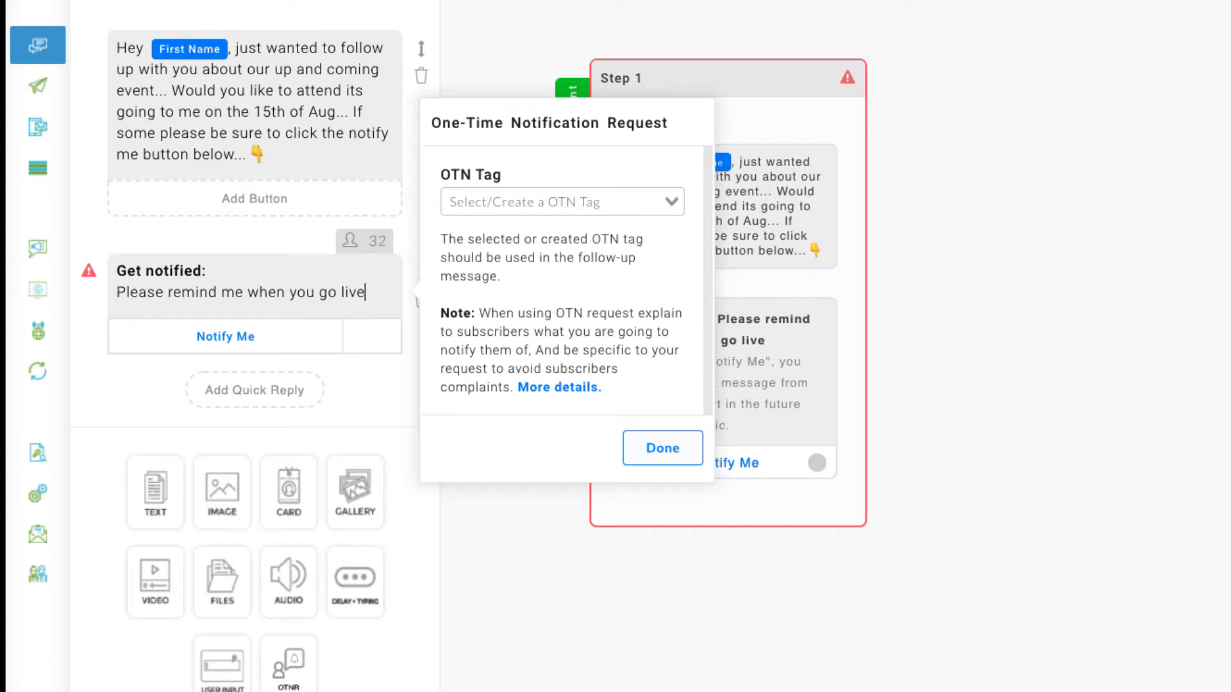
pyautogui.write('!')
pyautogui.press('BackSpace')
pyautogui.write('...')
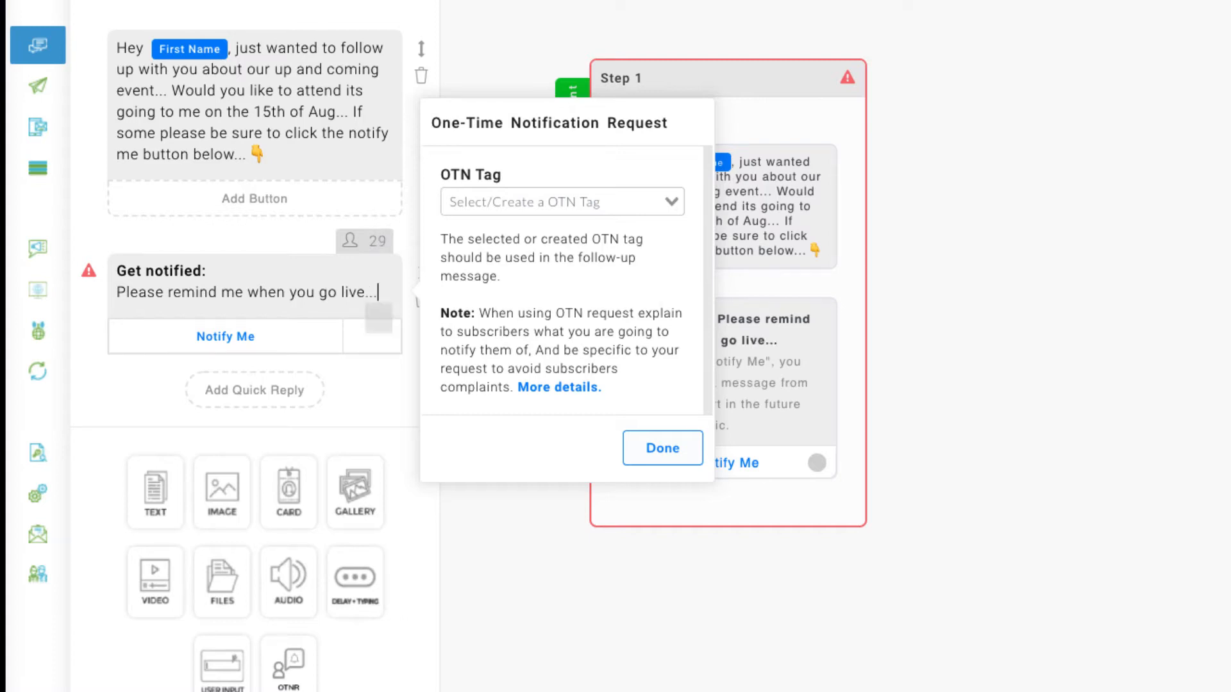
# - Add a pointing-down emoji at the end of the notification request's topic
pyautogui.press('ctrl+super+space')
pyautogui.scroll(5, 253, 385)
pyautogui.scroll(10, 254, 384)
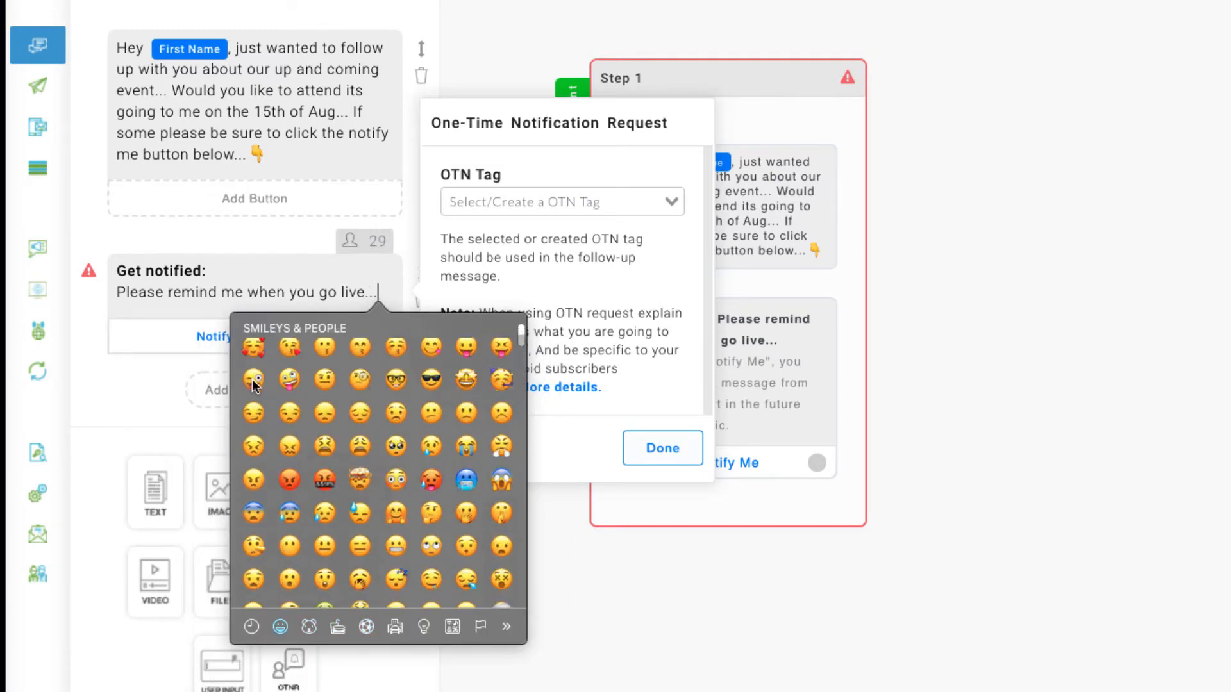
pyautogui.click(253, 386)
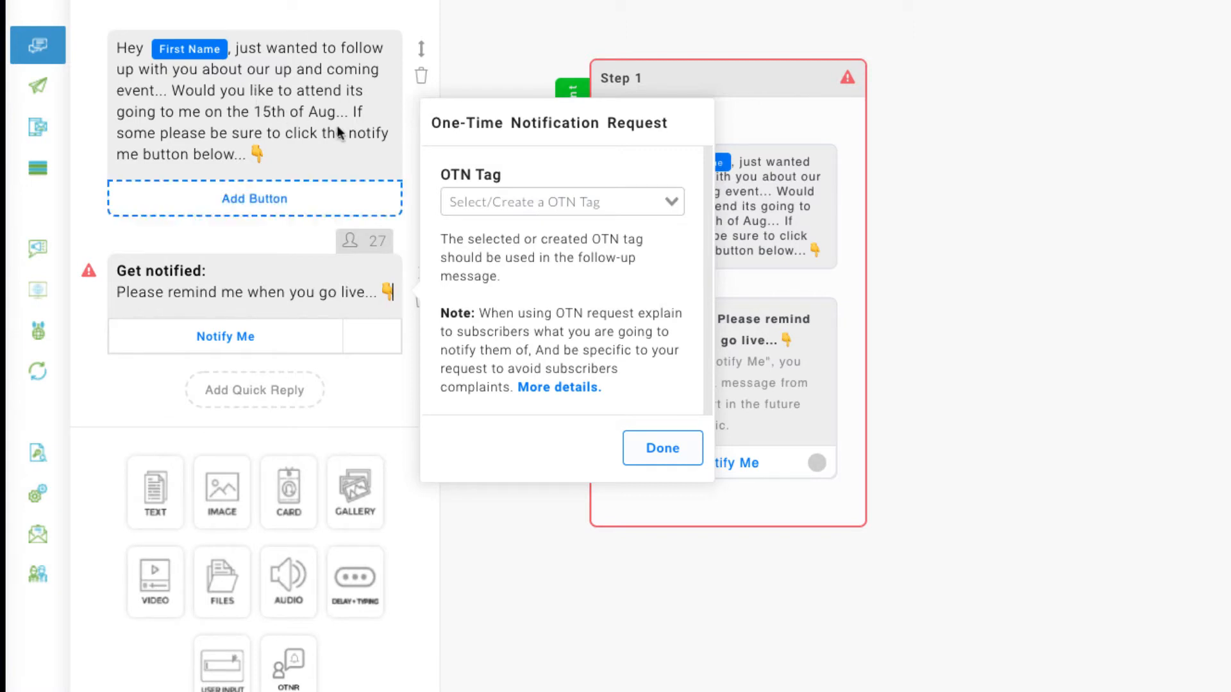
# - Create the OTN tag "Event on Aug 15ht 2020" for the notification request and accept its settings
pyautogui.click(560, 200)
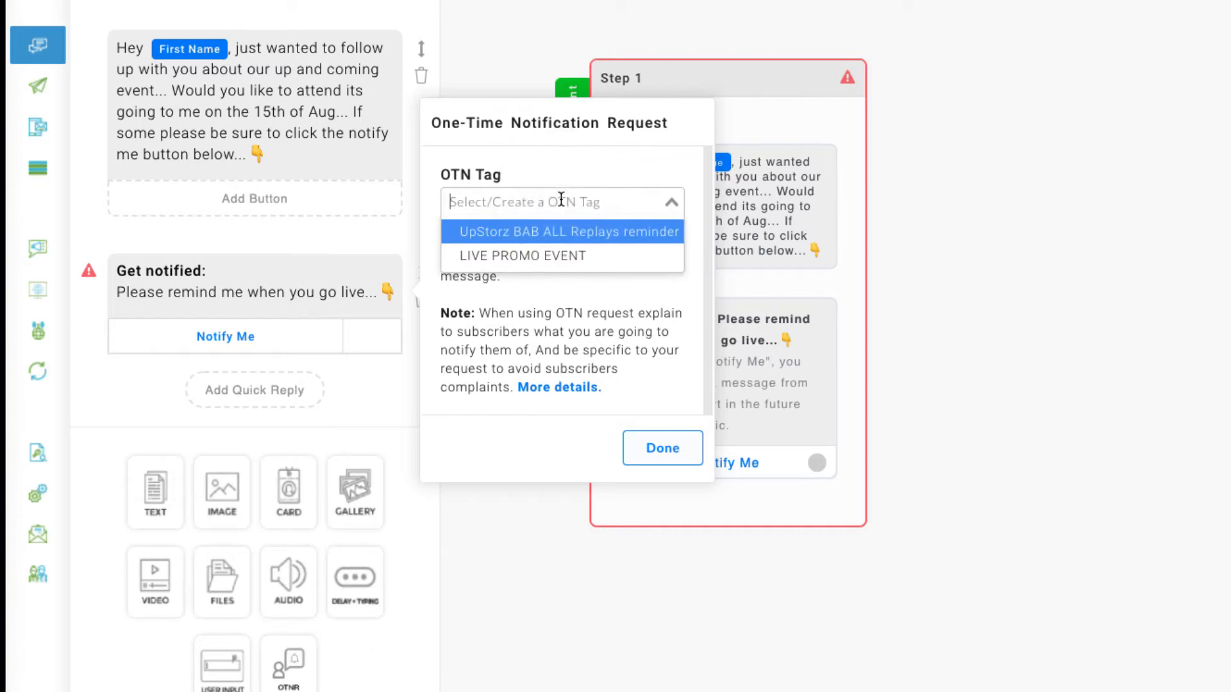
pyautogui.write('Event on ')
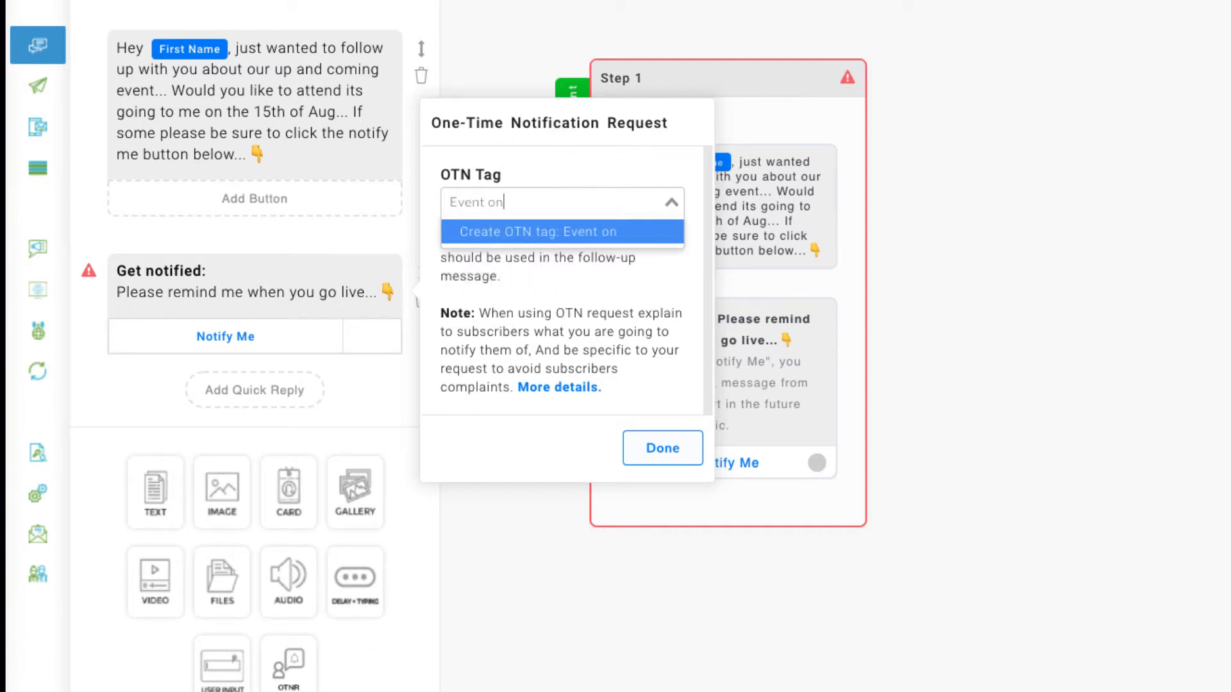
pyautogui.write('Aug 15ht 2020')
pyautogui.press('Return')
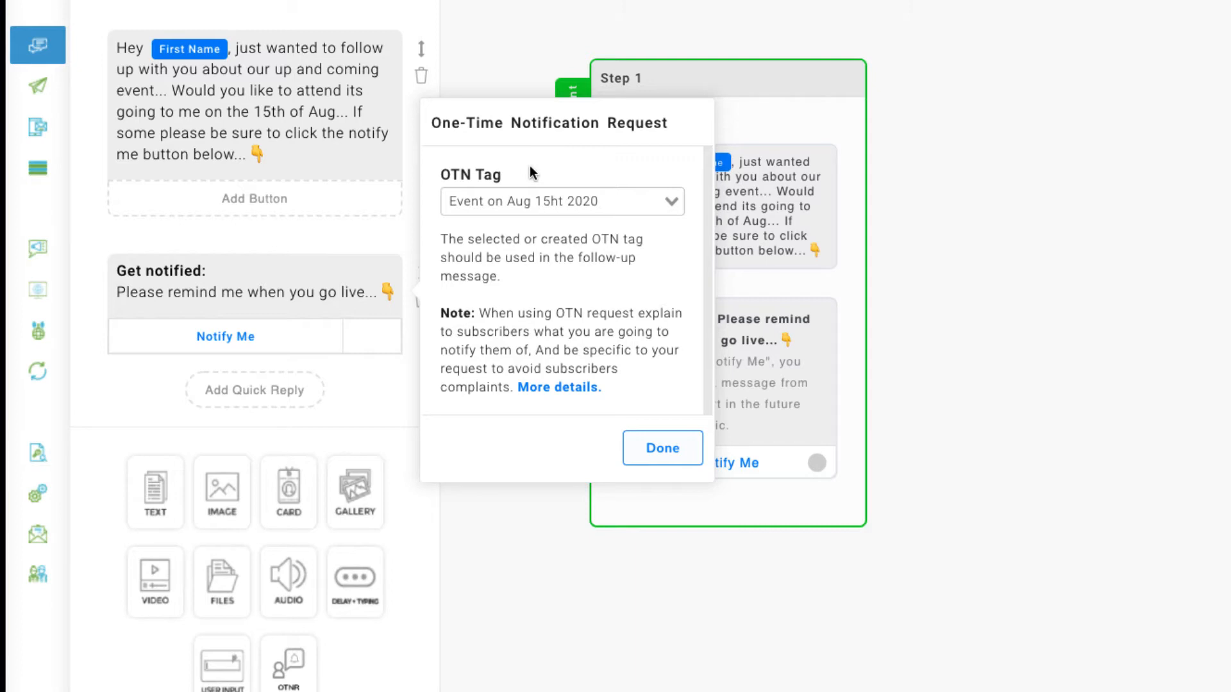
pyautogui.click(640, 451)
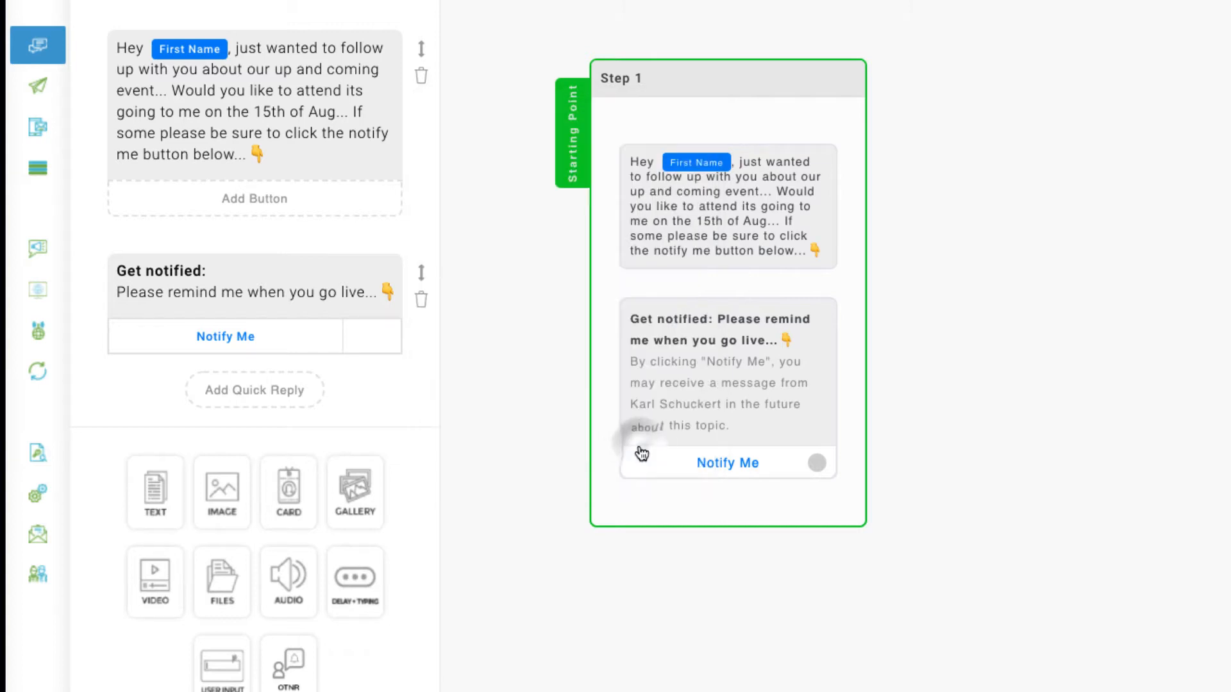
# - Make the Notify Me button send a message in a new step, and open that step for editing
pyautogui.click(290, 340)
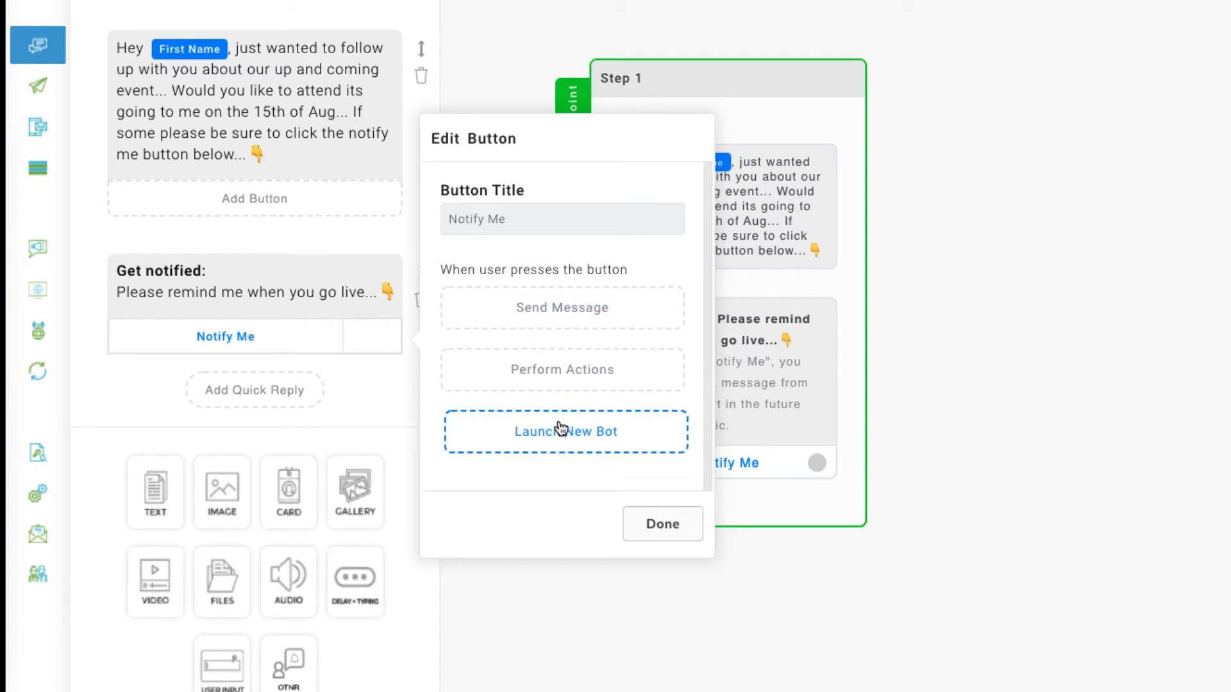
pyautogui.moveTo(515, 215)
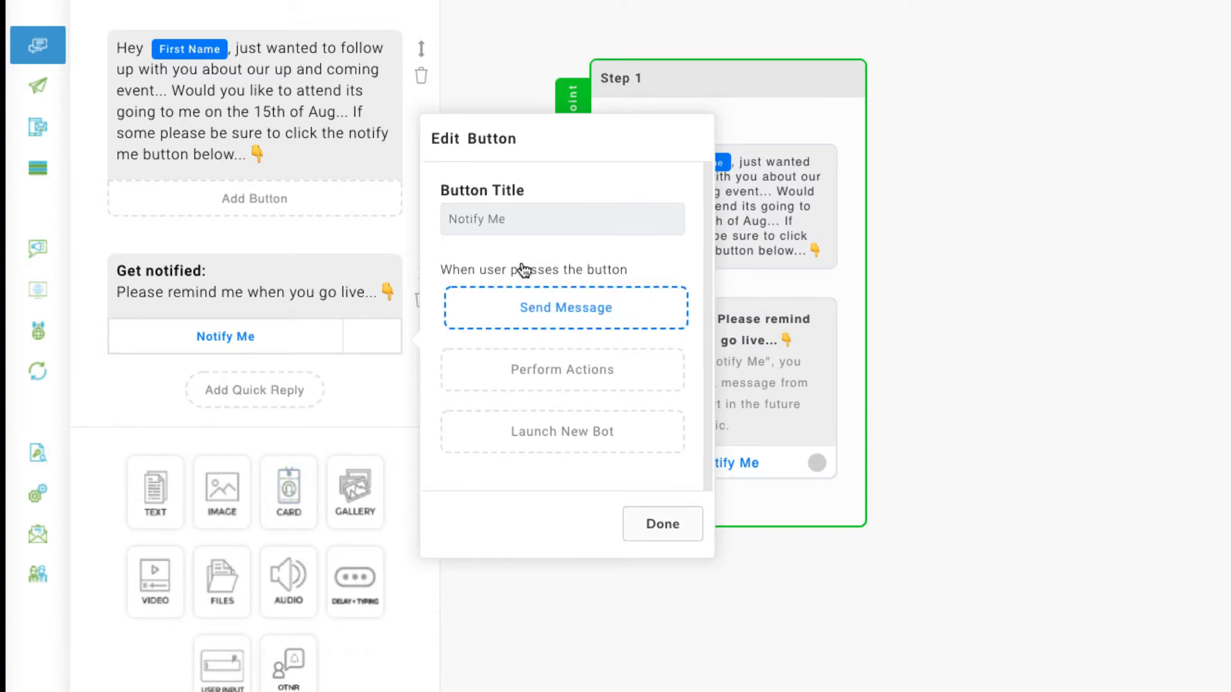
pyautogui.click(547, 307)
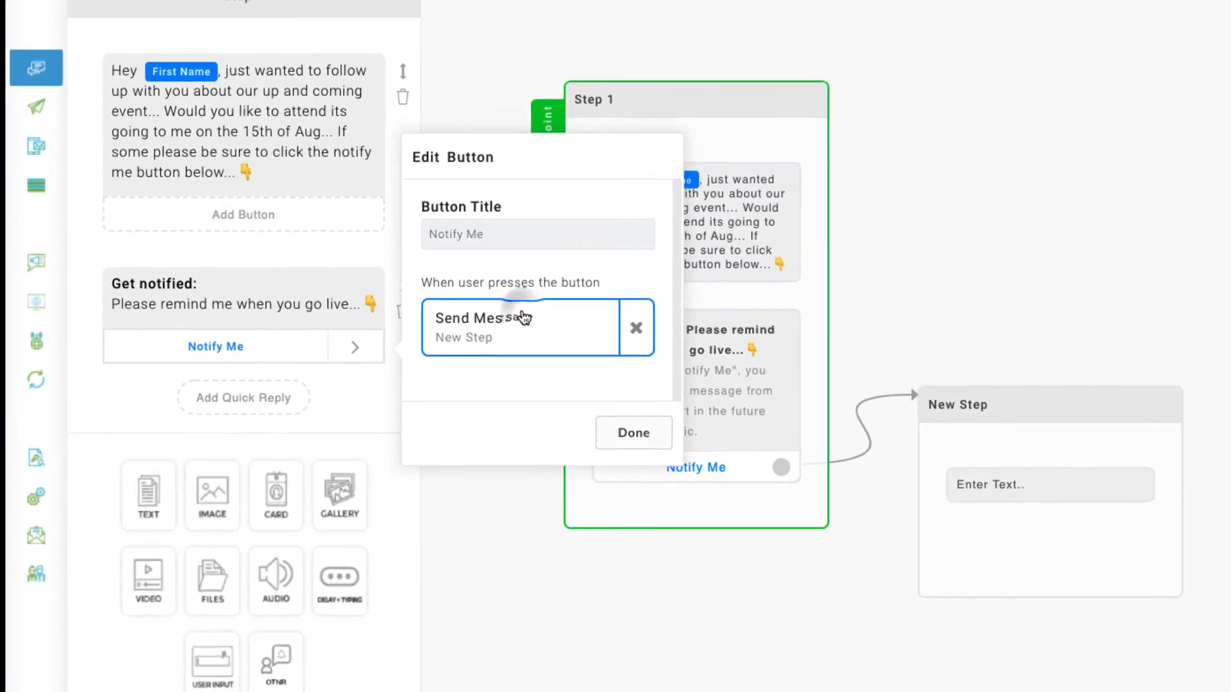
pyautogui.click(1000, 551)
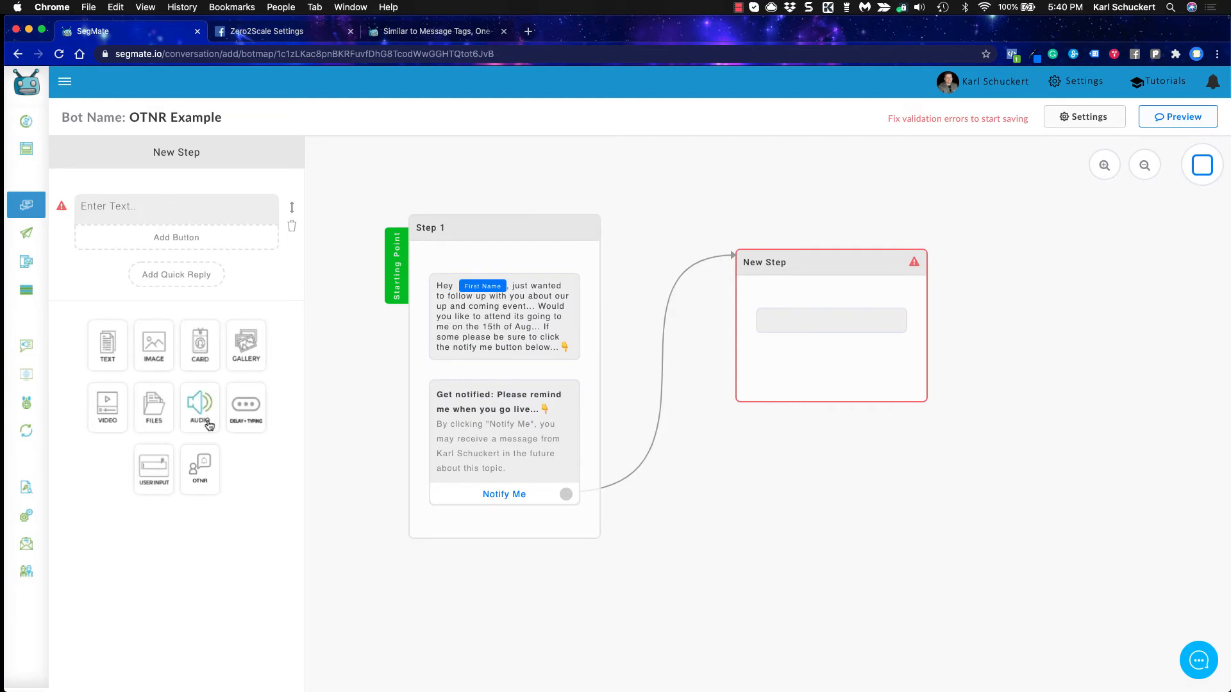
# - Shift the Step 1 block slightly up and left on the canvas and reselect the new step's block
pyautogui.moveTo(199, 490)
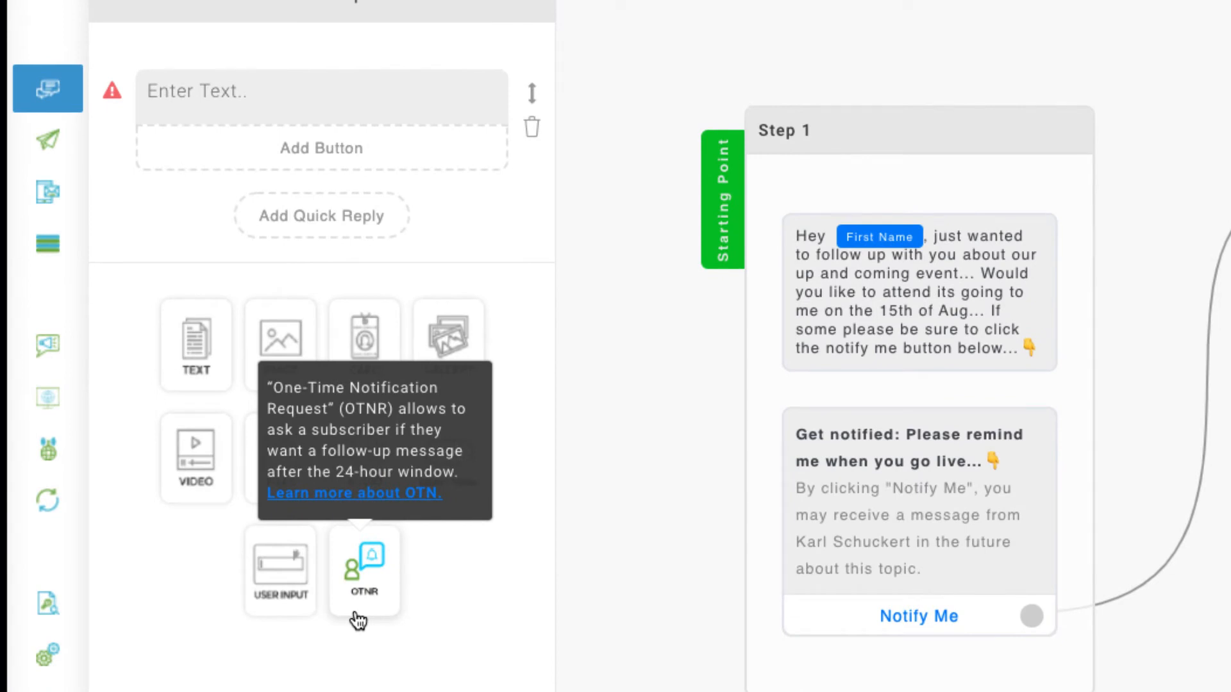
pyautogui.click(769, 393)
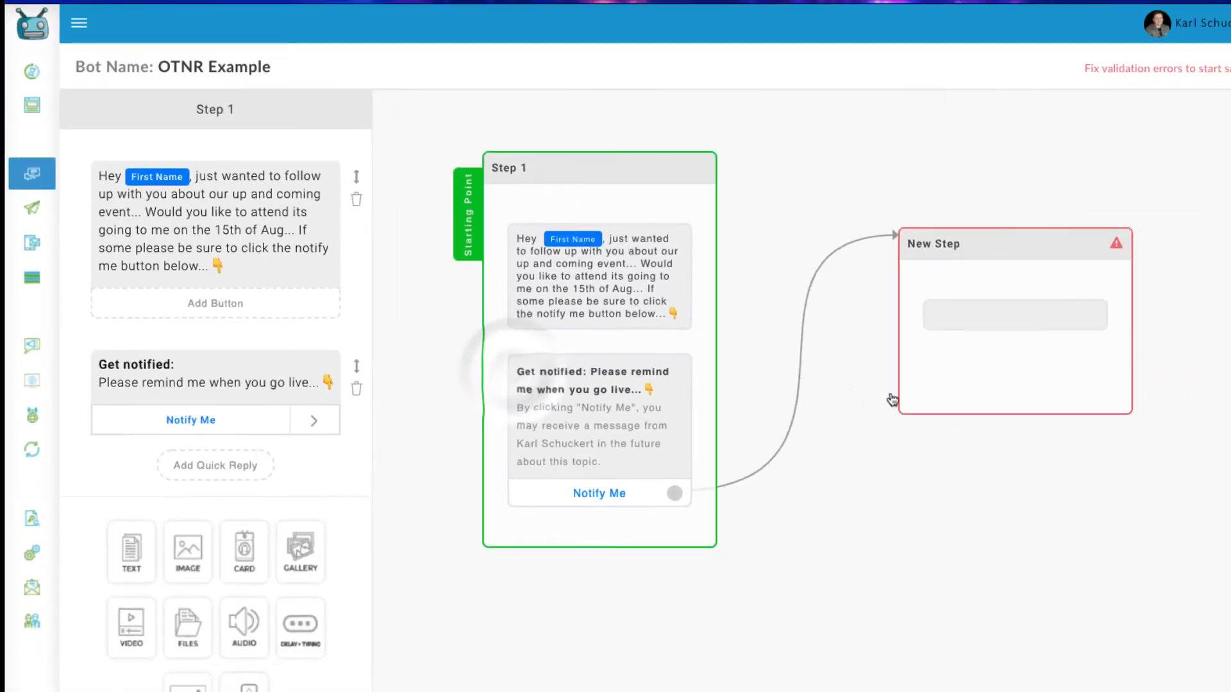
pyautogui.click(800, 397)
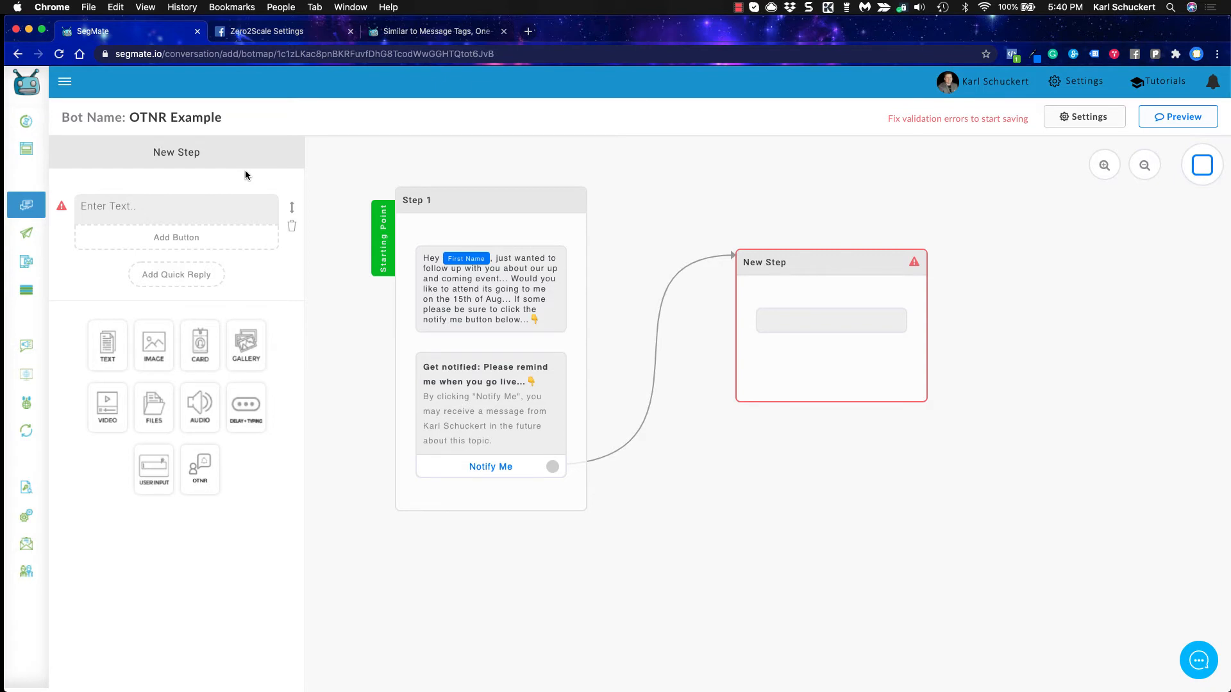
# - Start the new step's text message with the First Name field followed by "success you have been included also every month we"
pyautogui.click(166, 199)
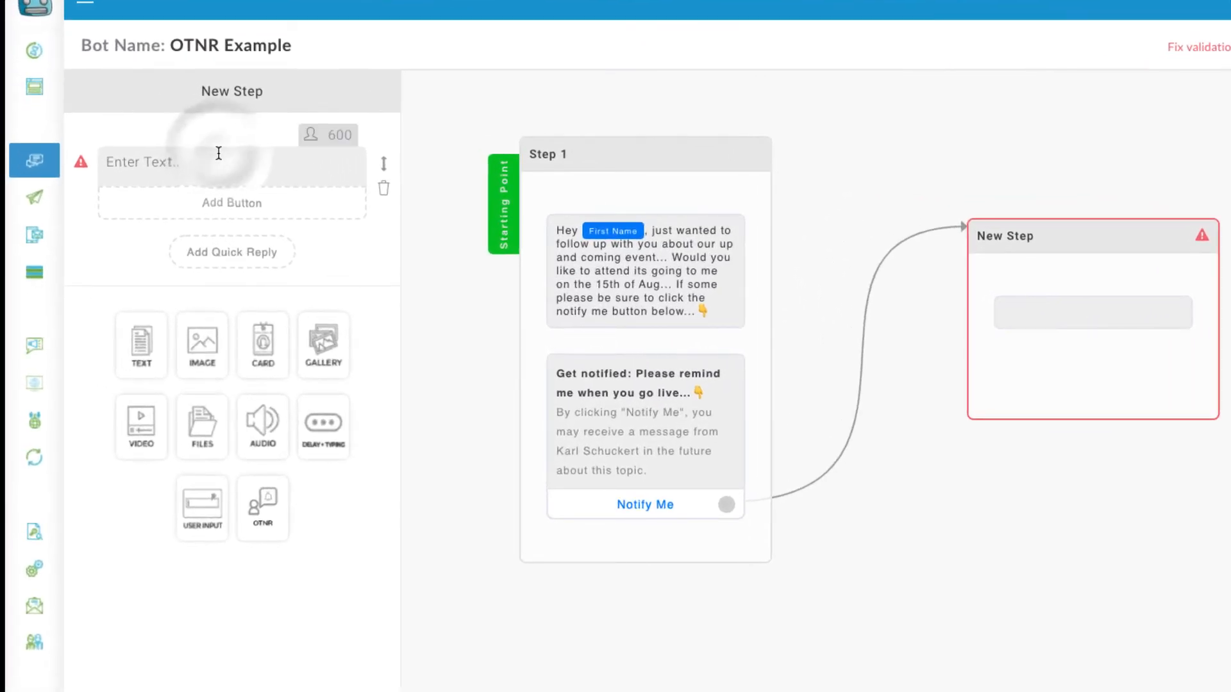
pyautogui.click(309, 135)
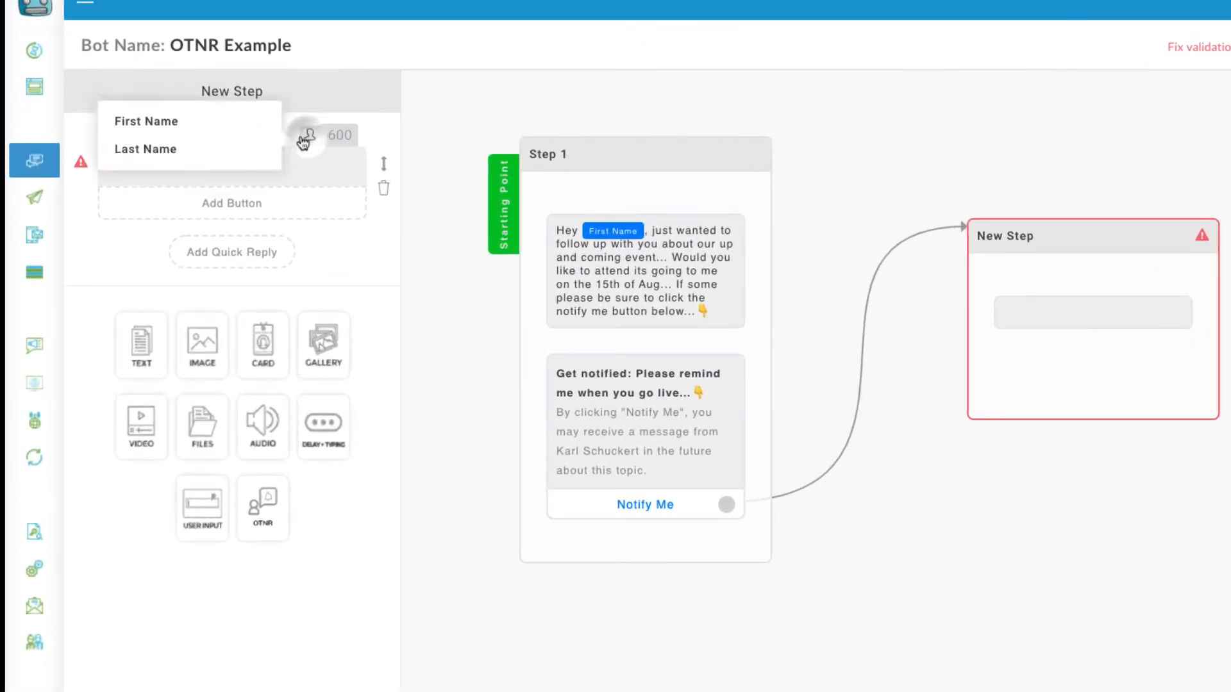
pyautogui.click(240, 131)
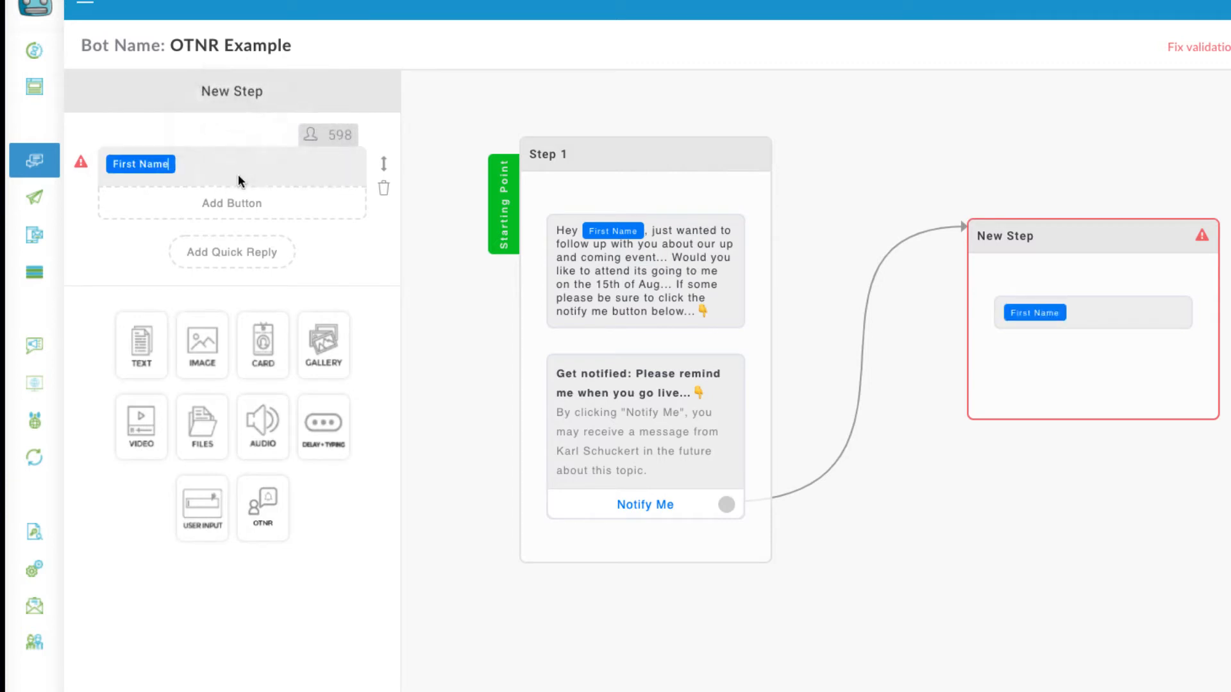
pyautogui.write('success ')
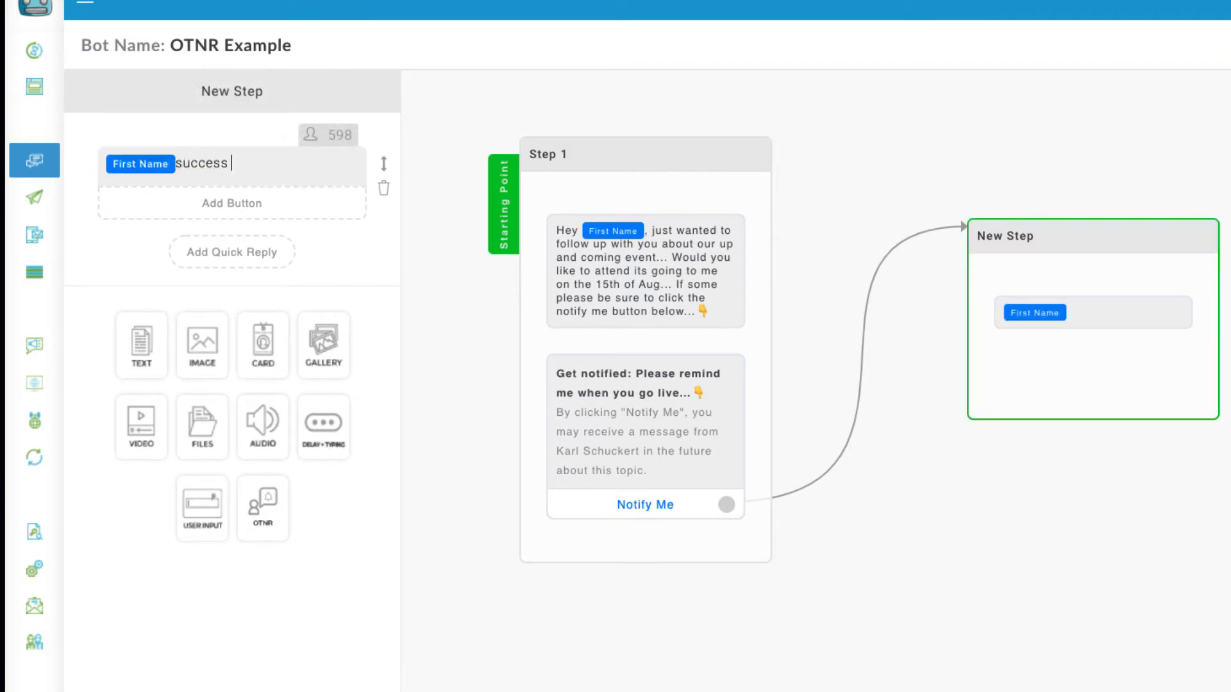
pyautogui.write('you have been inclu')
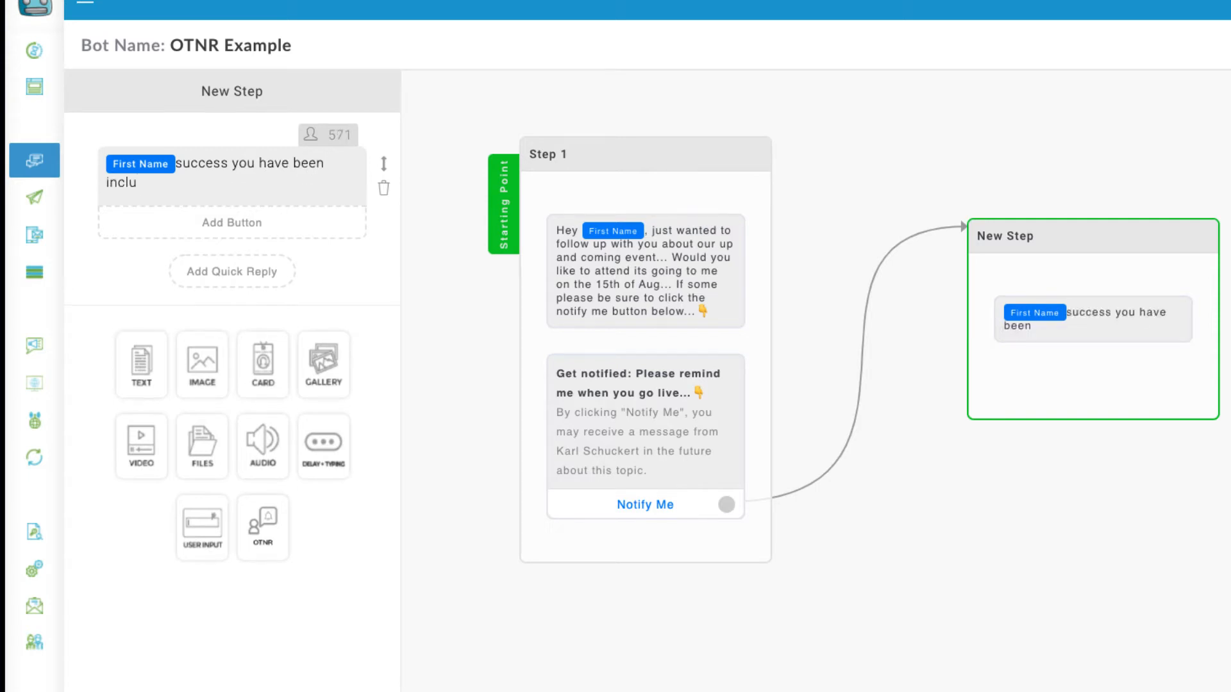
pyautogui.write('ded also ever')
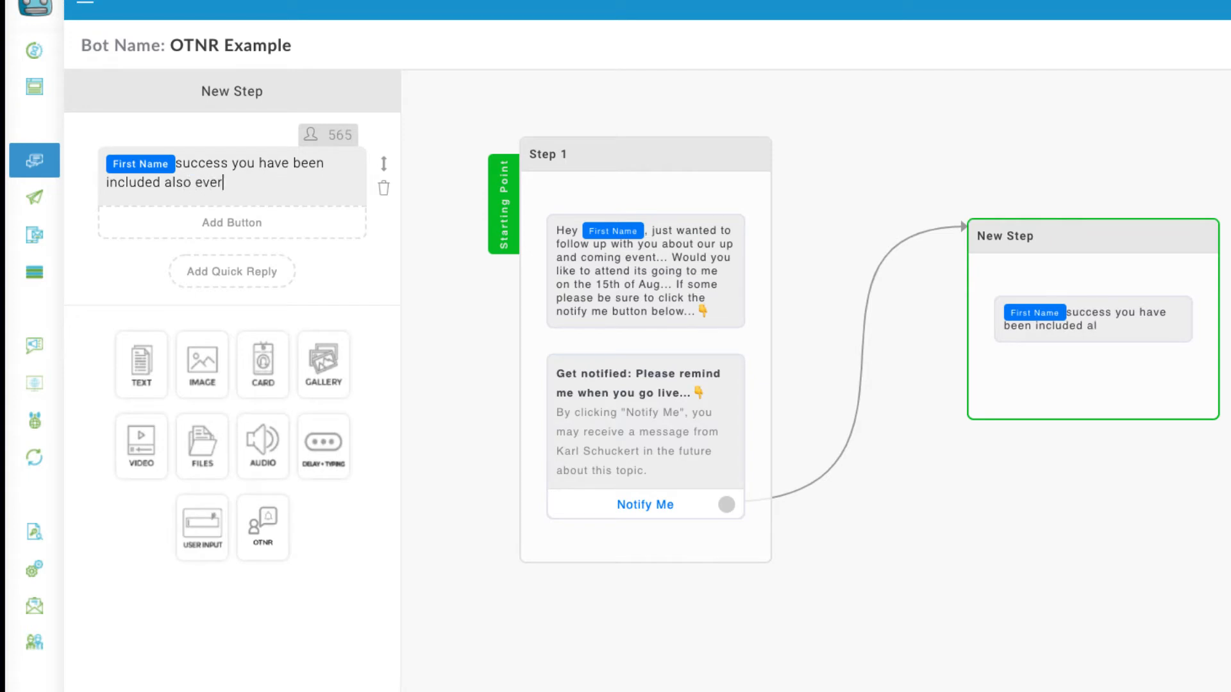
pyautogui.write('y month we ')
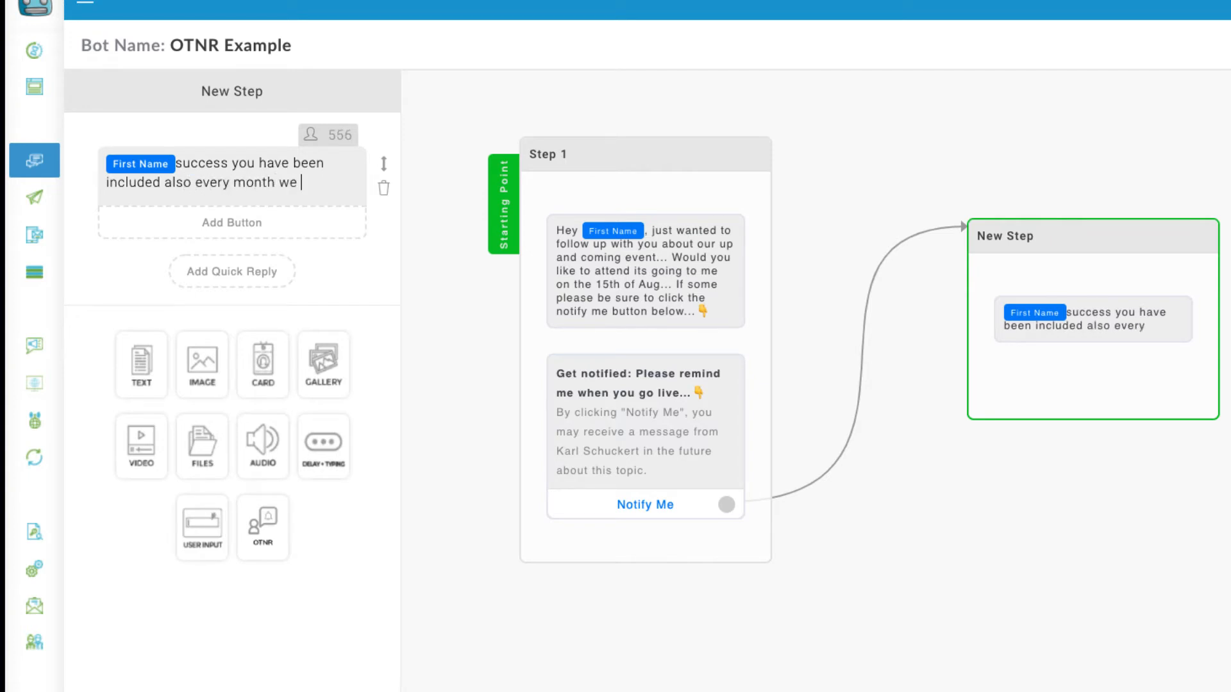
# - Continue the new step's message with "host a new call with an influencer about XYZ..."
pyautogui.write('host a new')
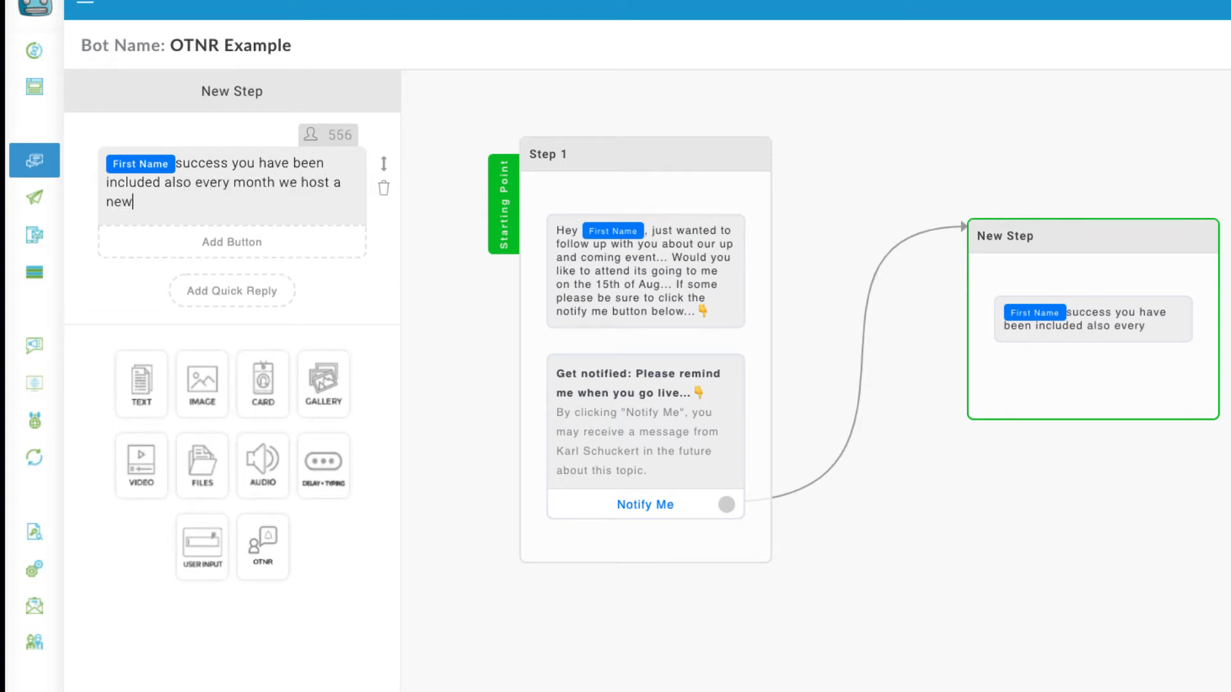
pyautogui.write(' call with a')
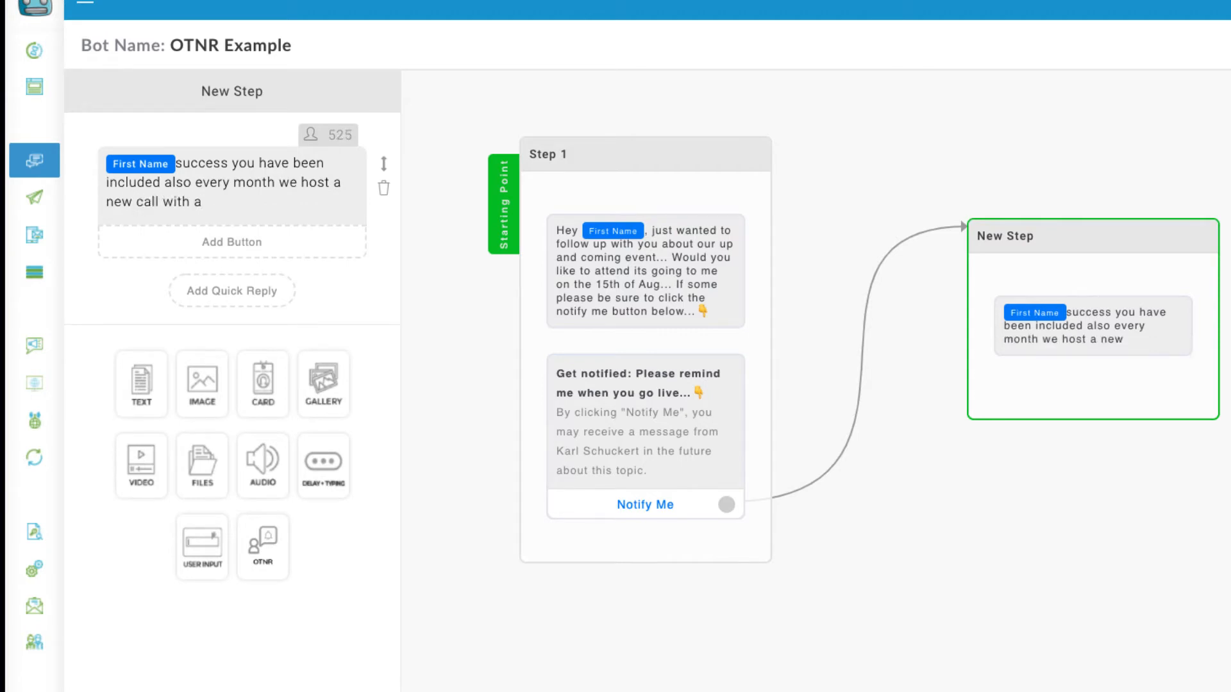
pyautogui.write('n influan')
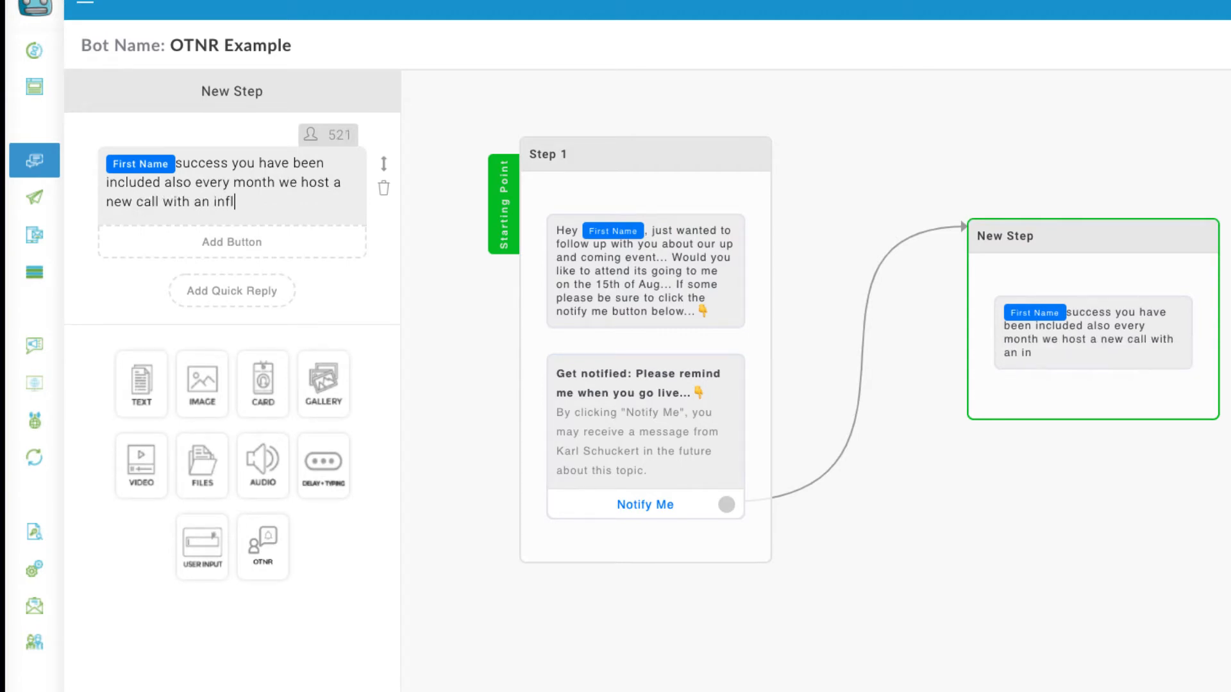
pyautogui.press('BackSpace')
pyautogui.press('BackSpace')
pyautogui.write('encer about ')
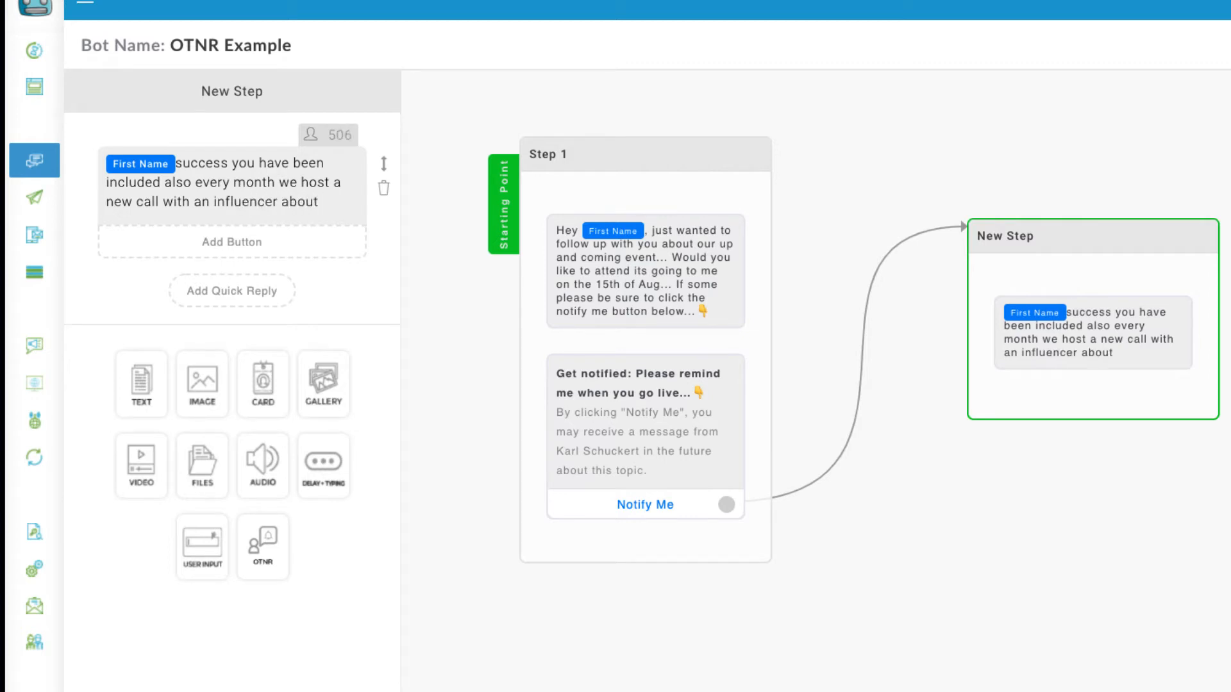
pyautogui.write('XYZ...')
# - Below a gap in the message, add the paragraph "Would you like these future calls I can remind you about them"
pyautogui.press('Return')
pyautogui.press('Return')
pyautogui.press('Return')
pyautogui.write('Wo')
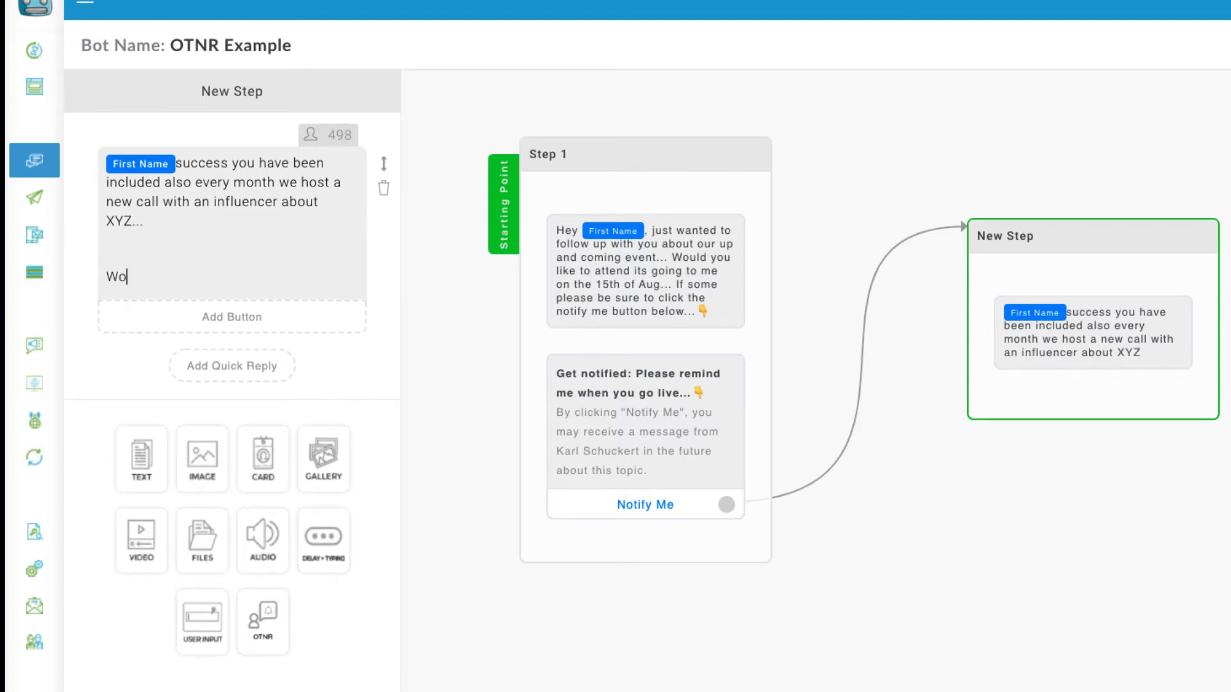
pyautogui.write('uld you ')
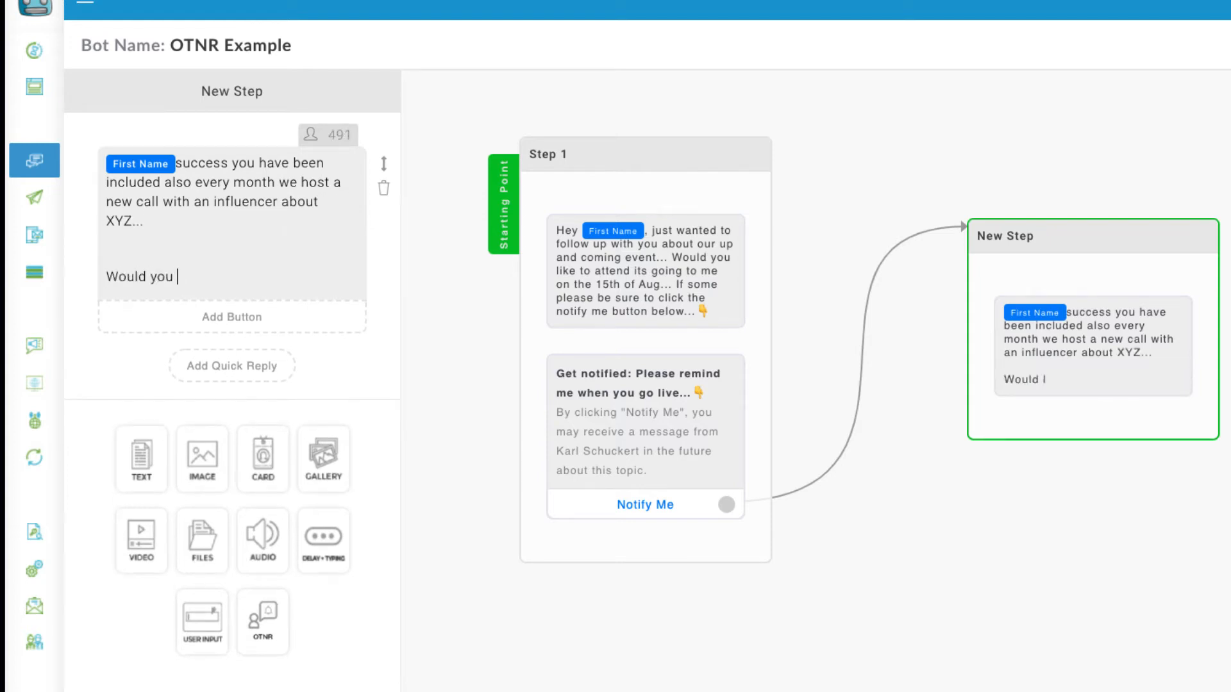
pyautogui.write('like these fu')
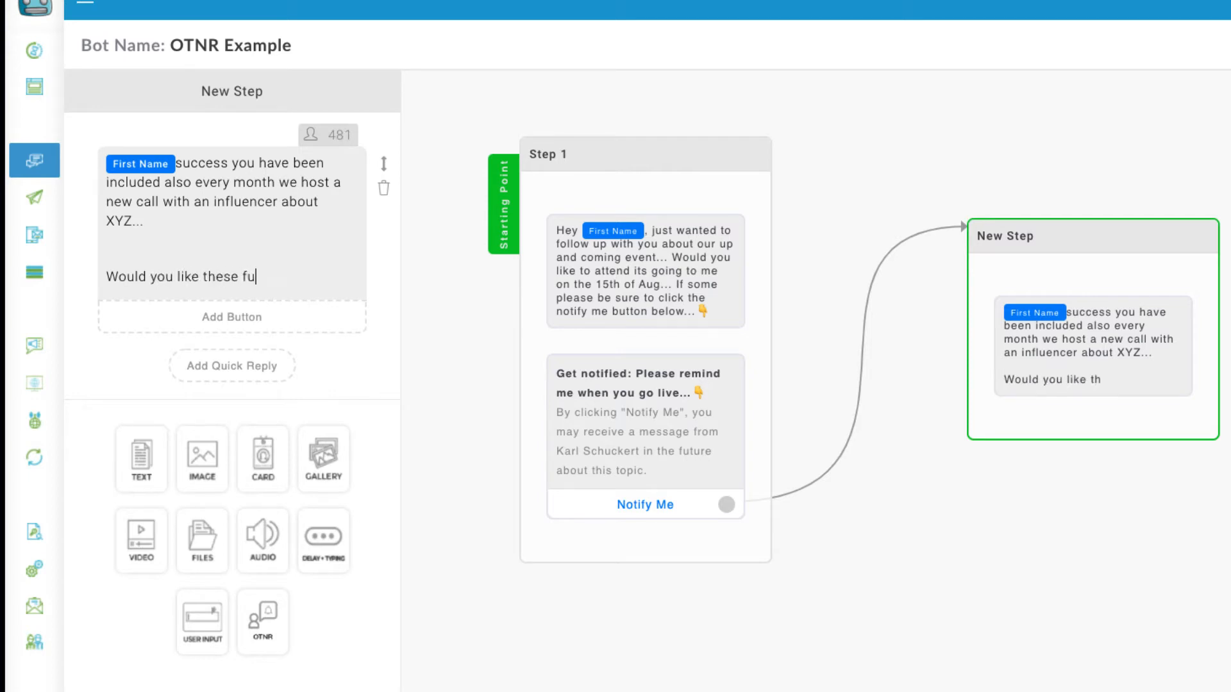
pyautogui.write('ture calls')
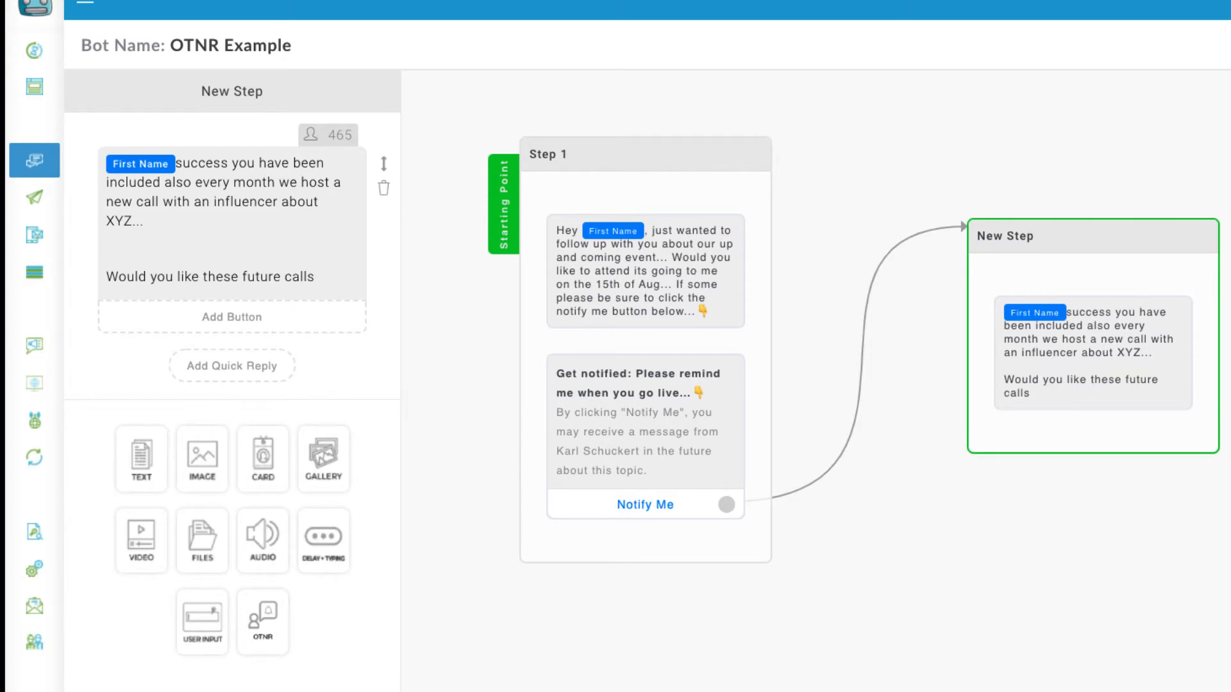
pyautogui.write('I can re')
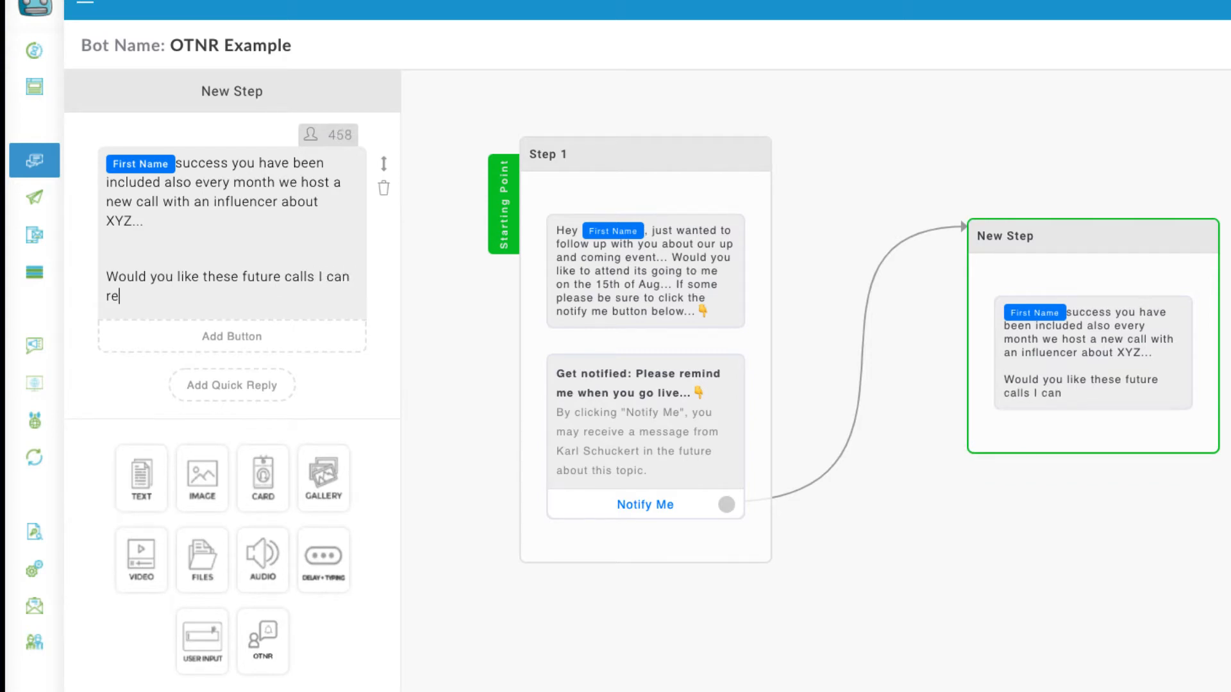
pyautogui.write('mind you a')
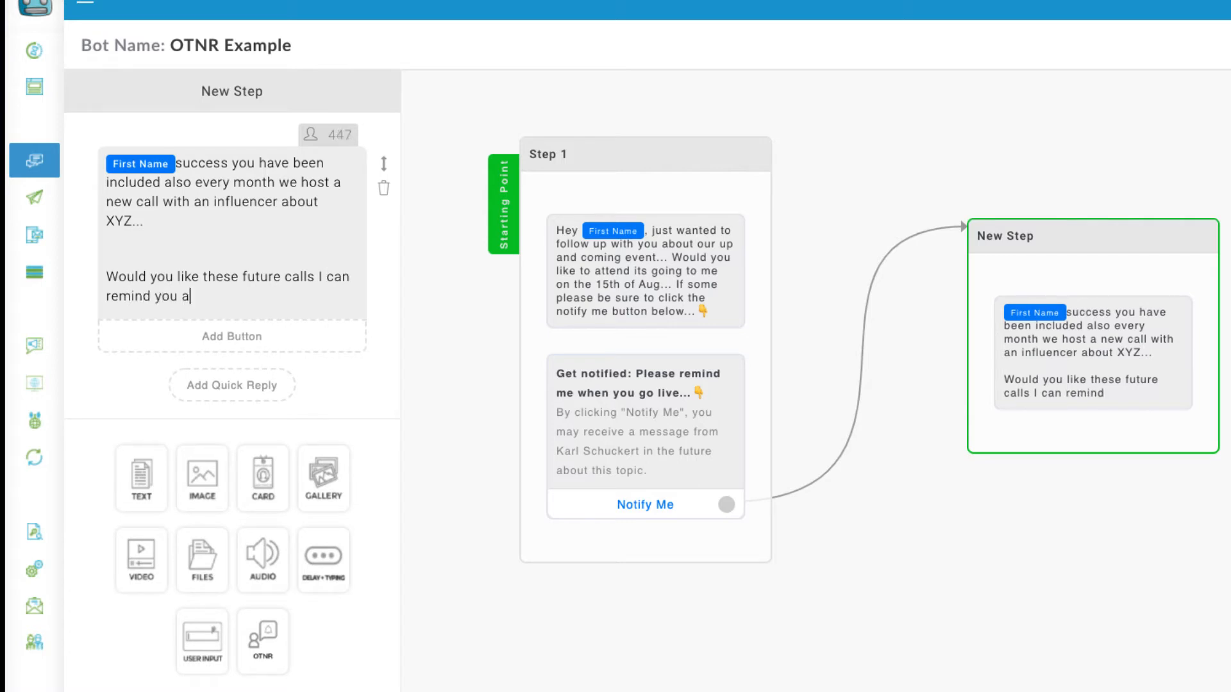
pyautogui.write('bout them')
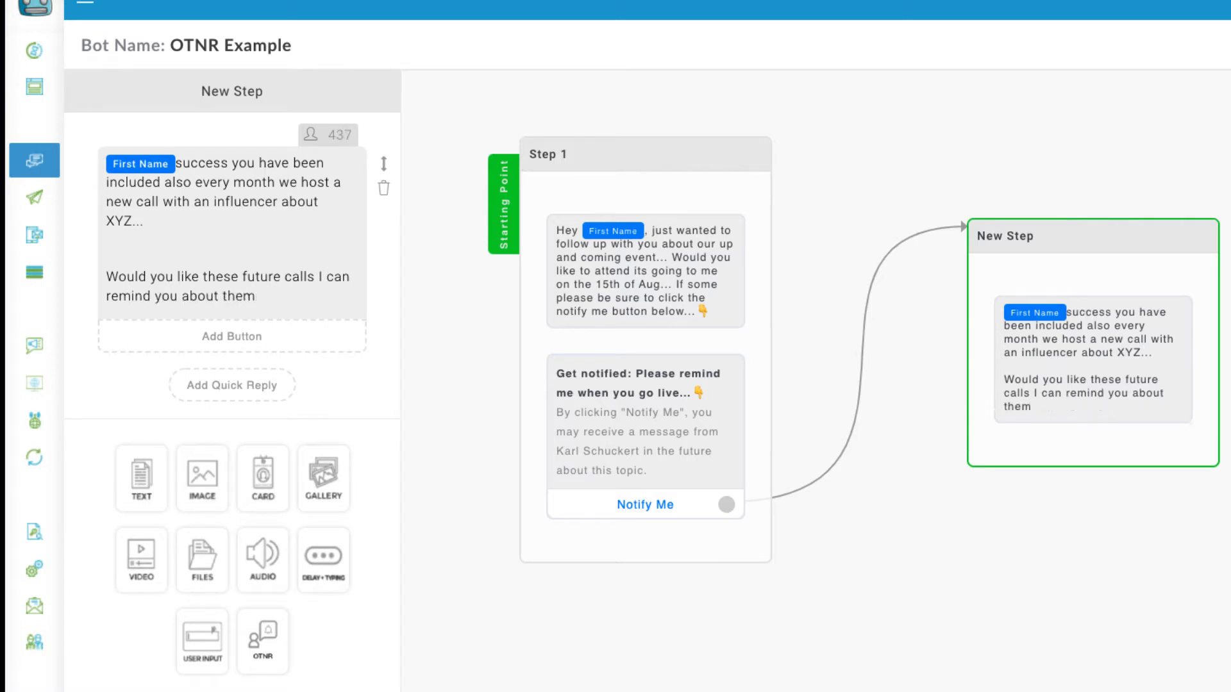
# - Finish the message with ". If so please click on the Notify Button Below..." and a pointing-down emoji
pyautogui.write('. If so please cl')
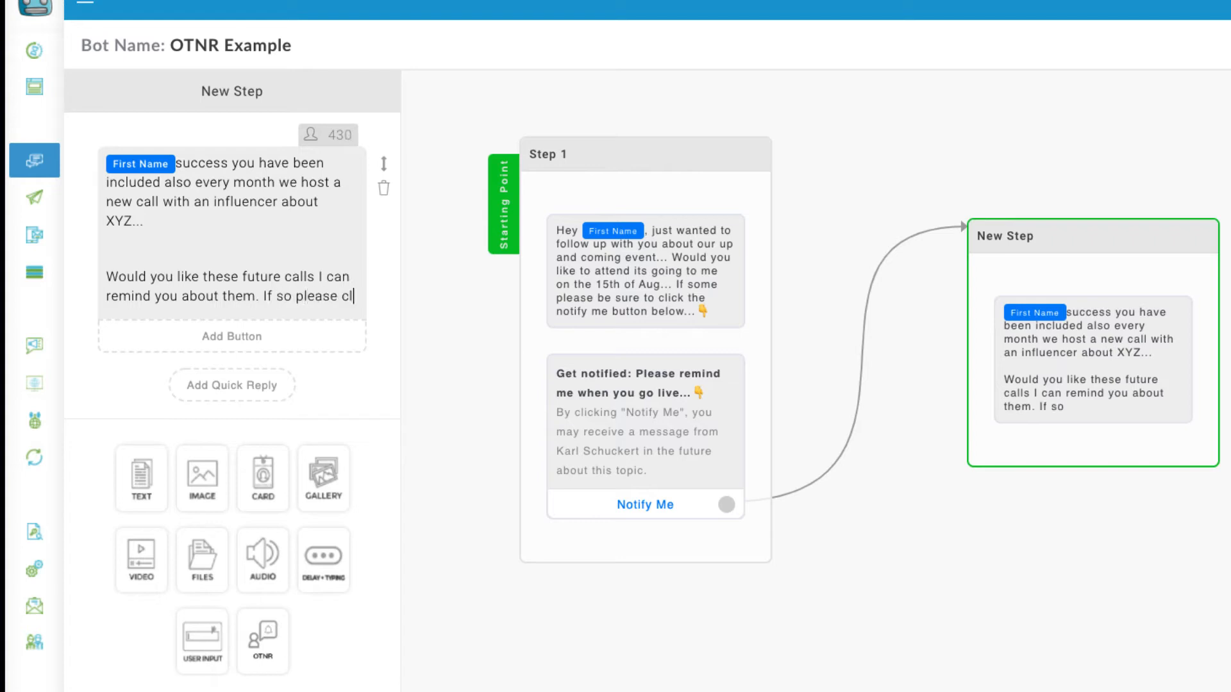
pyautogui.write('ick on the ')
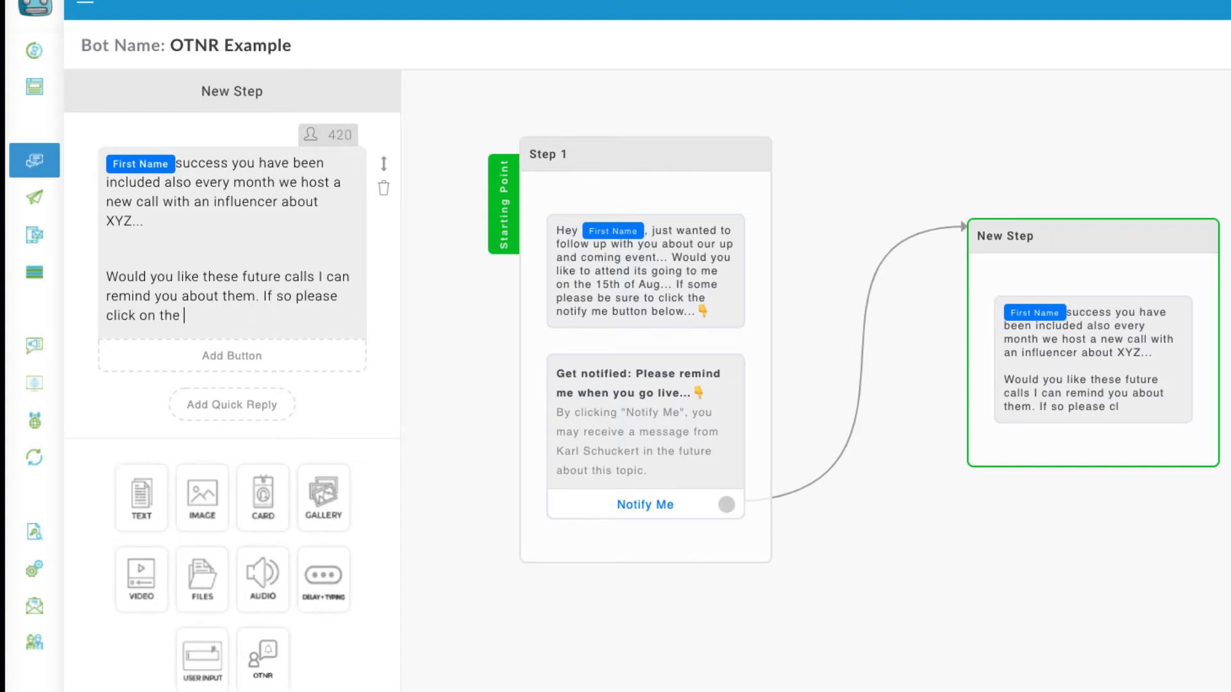
pyautogui.write('Notify Button Belwo')
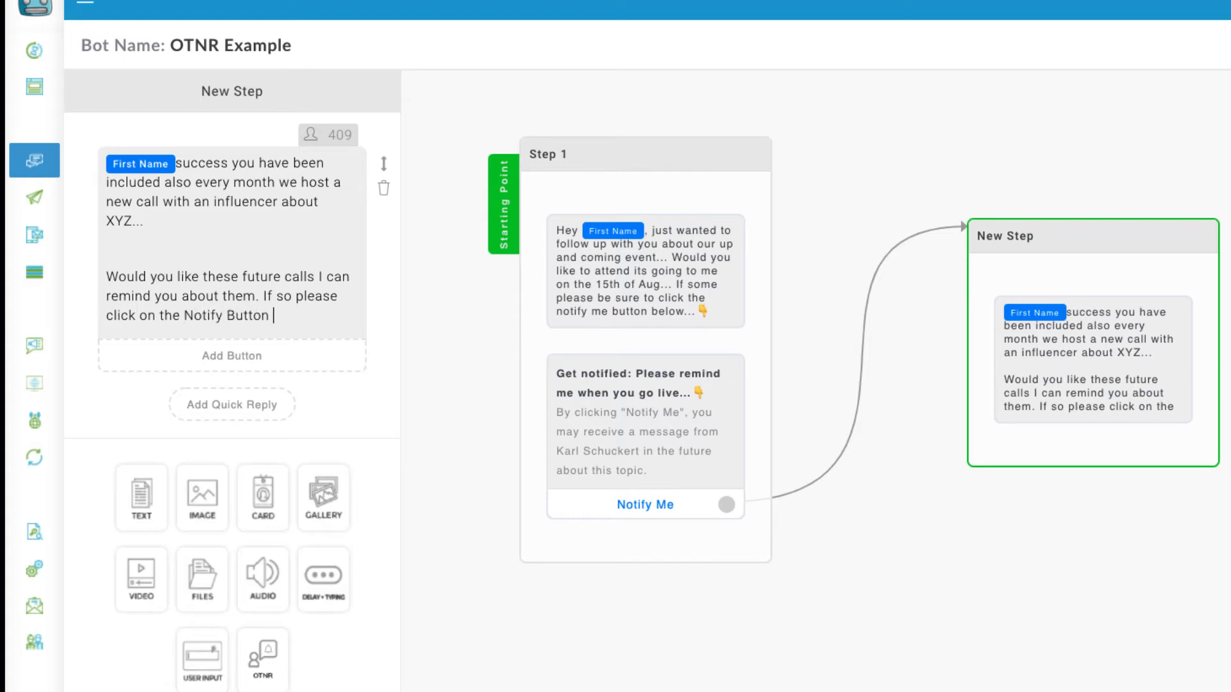
pyautogui.press('BackSpace')
pyautogui.press('BackSpace')
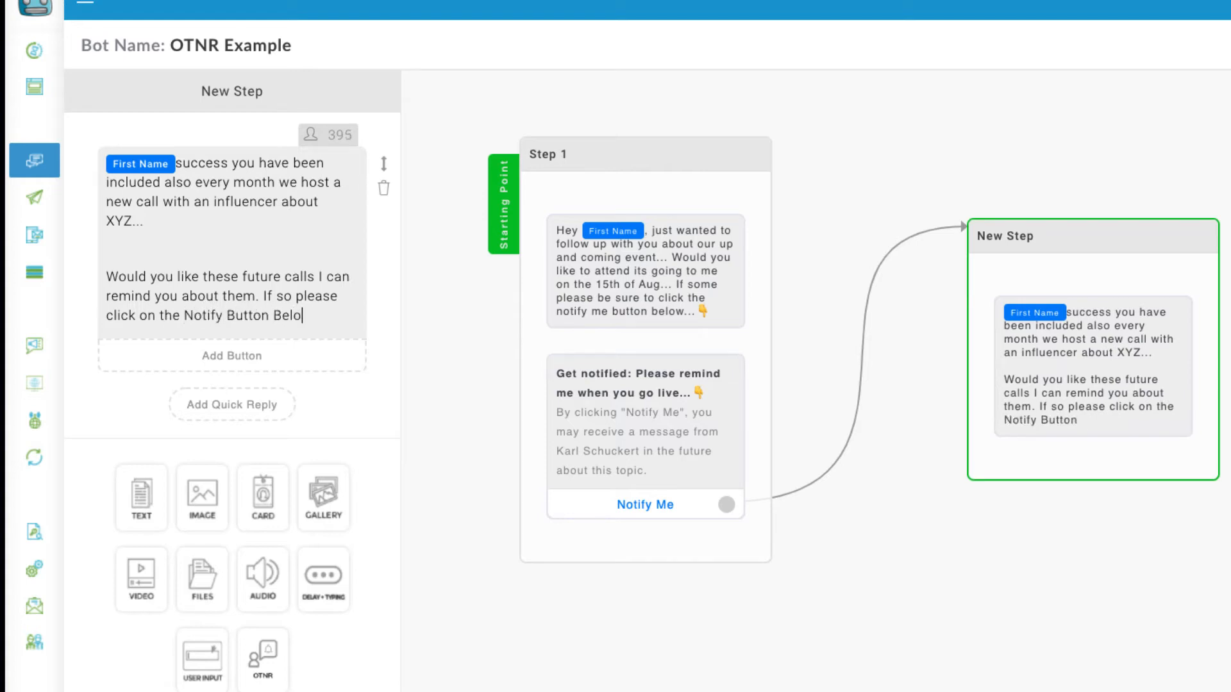
pyautogui.write('ow...')
pyautogui.press('ctrl+super+space')
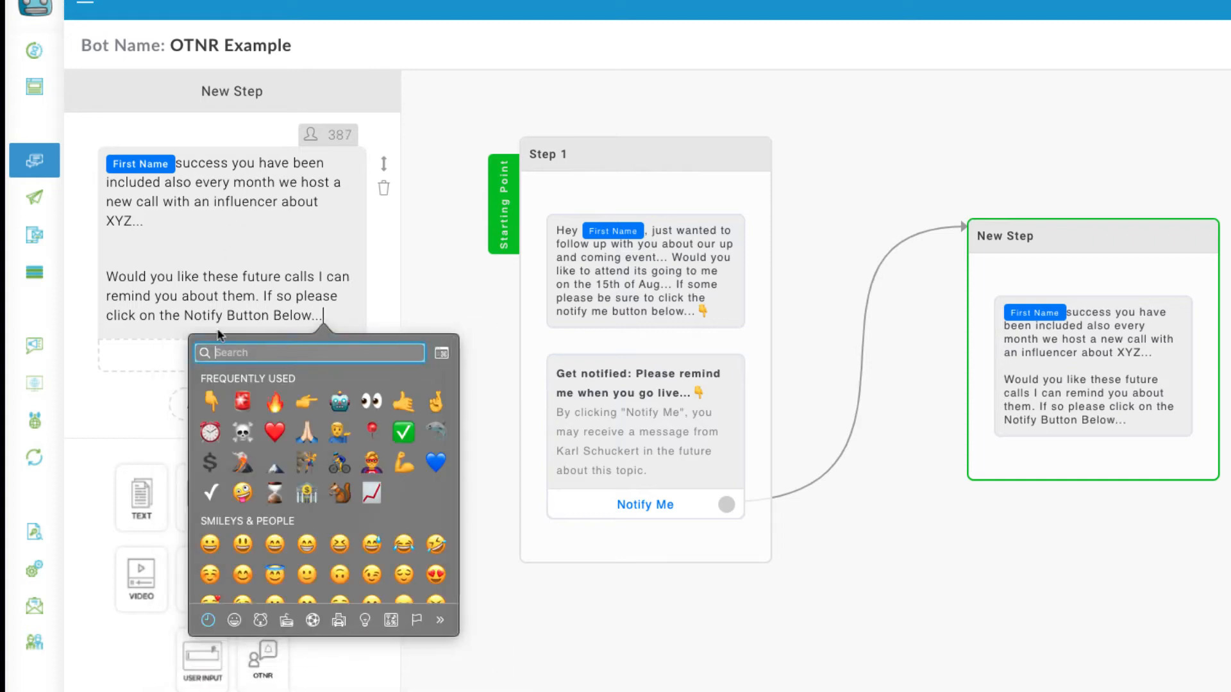
pyautogui.click(209, 402)
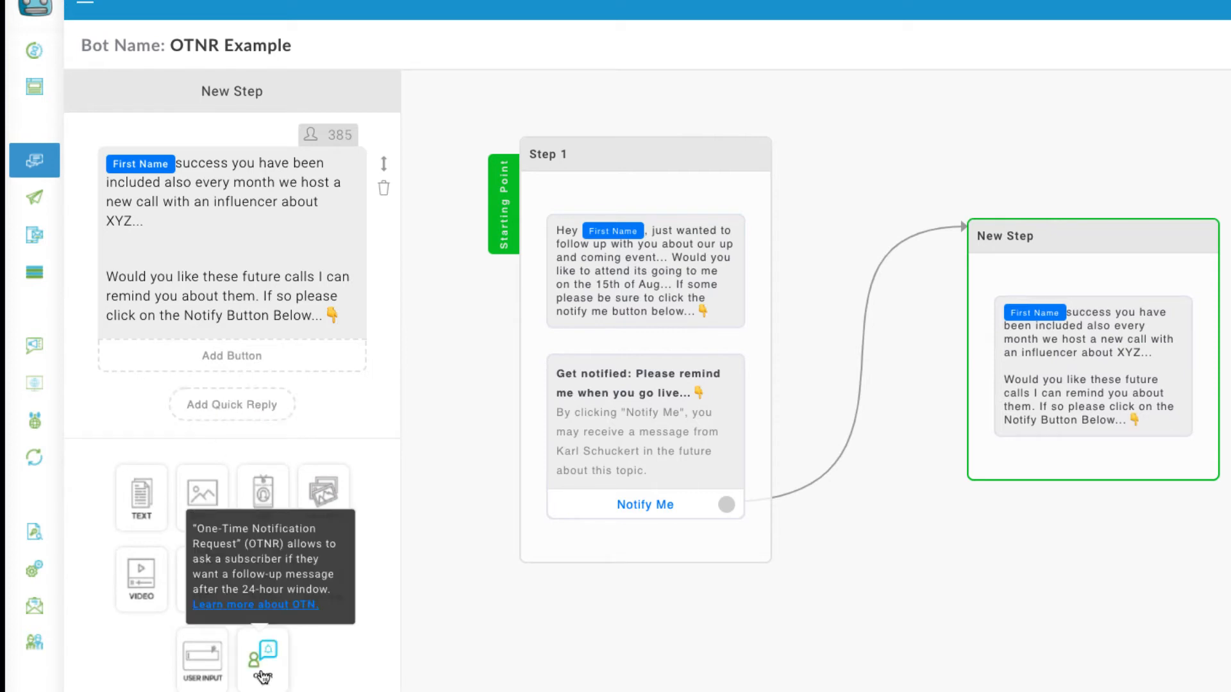
# - Add a One-Time Notification Request under the message with the topic "Yes I would like to be reminded about these calls in the future"
pyautogui.click(262, 677)
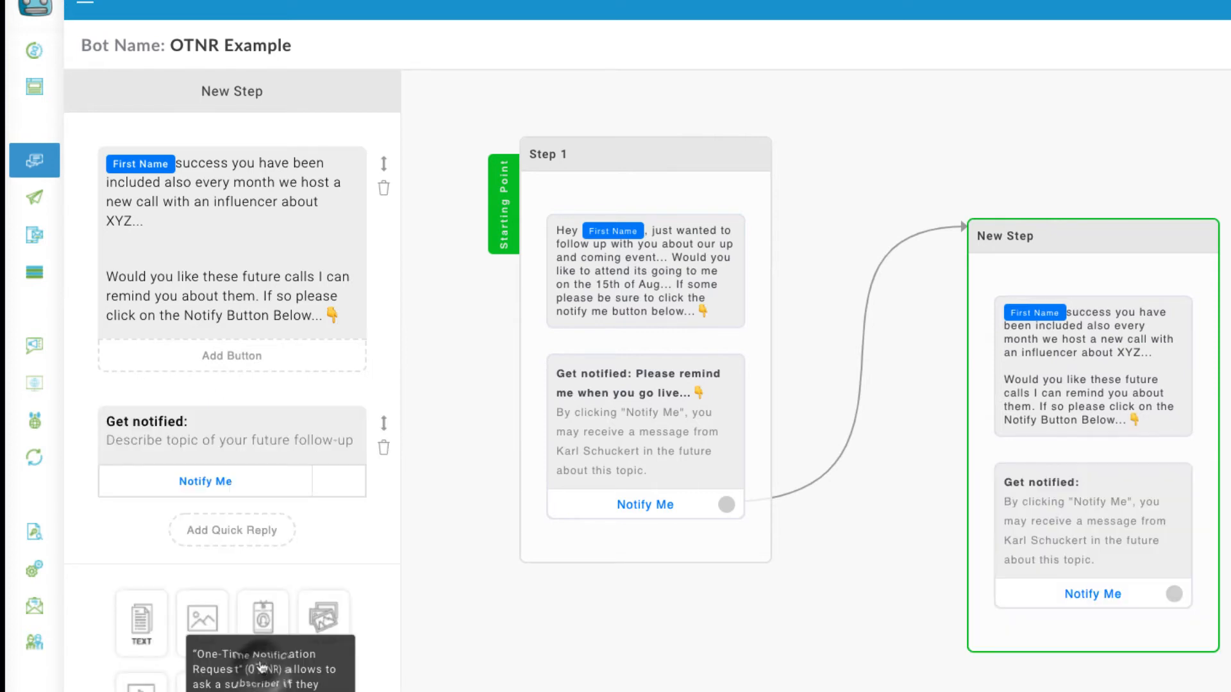
pyautogui.click(230, 448)
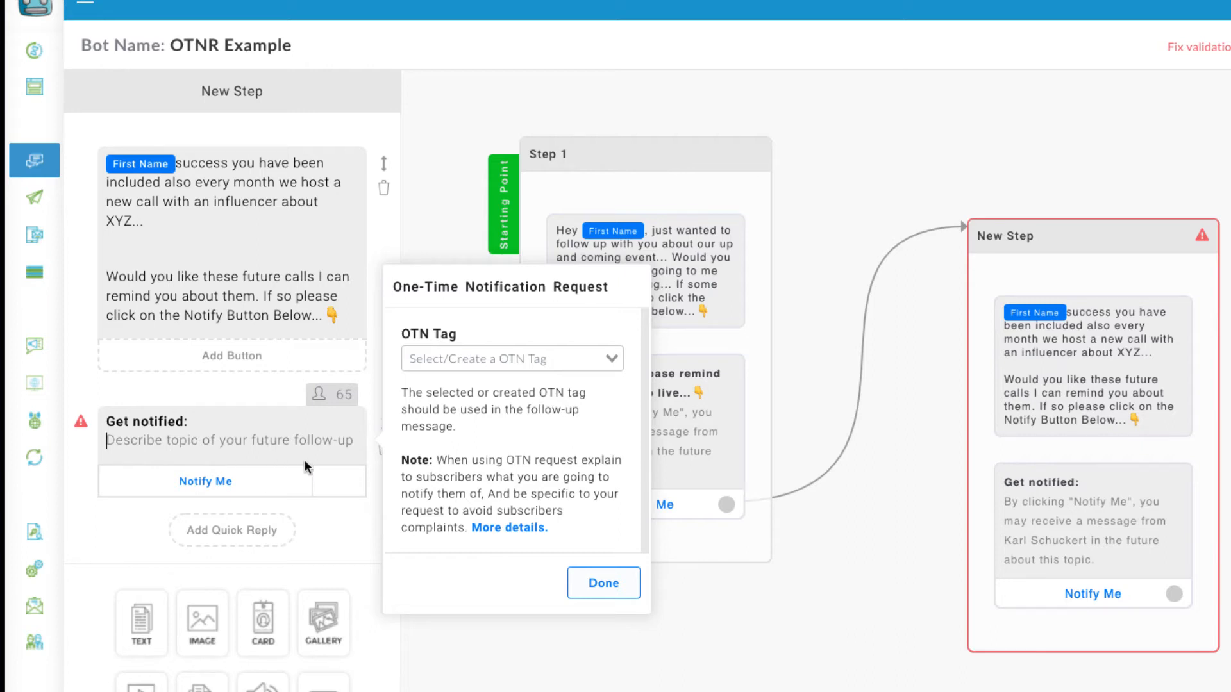
pyautogui.write('Yes I would')
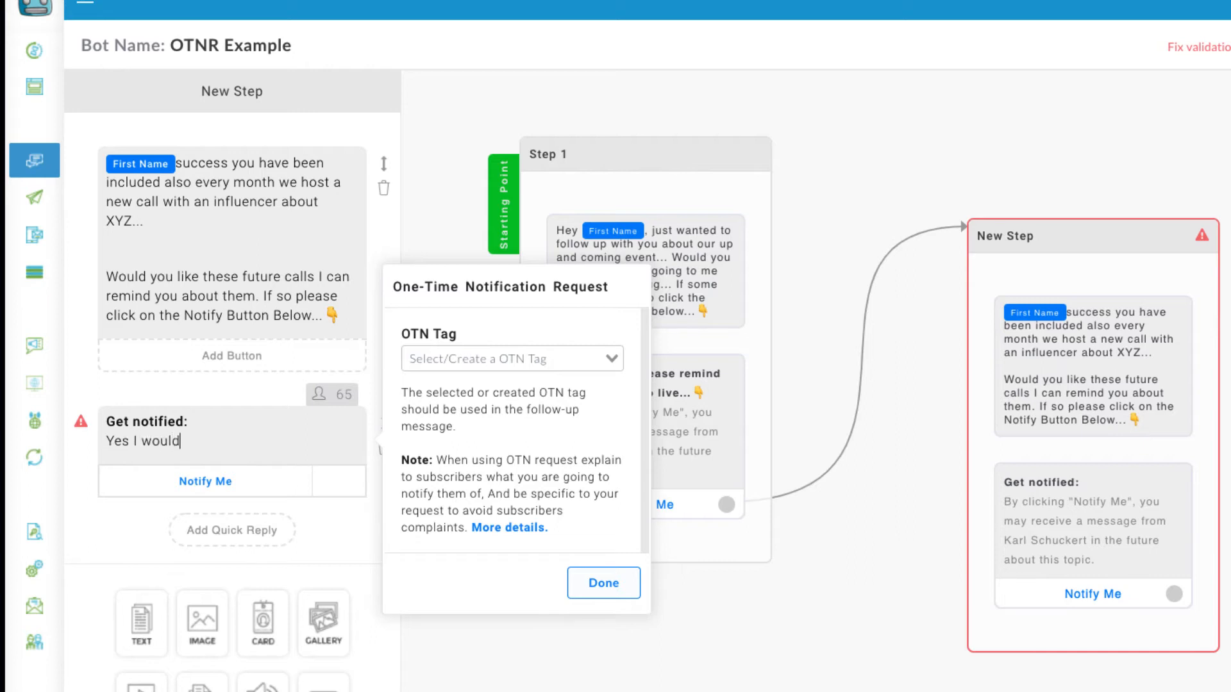
pyautogui.write(' like to be reminded ')
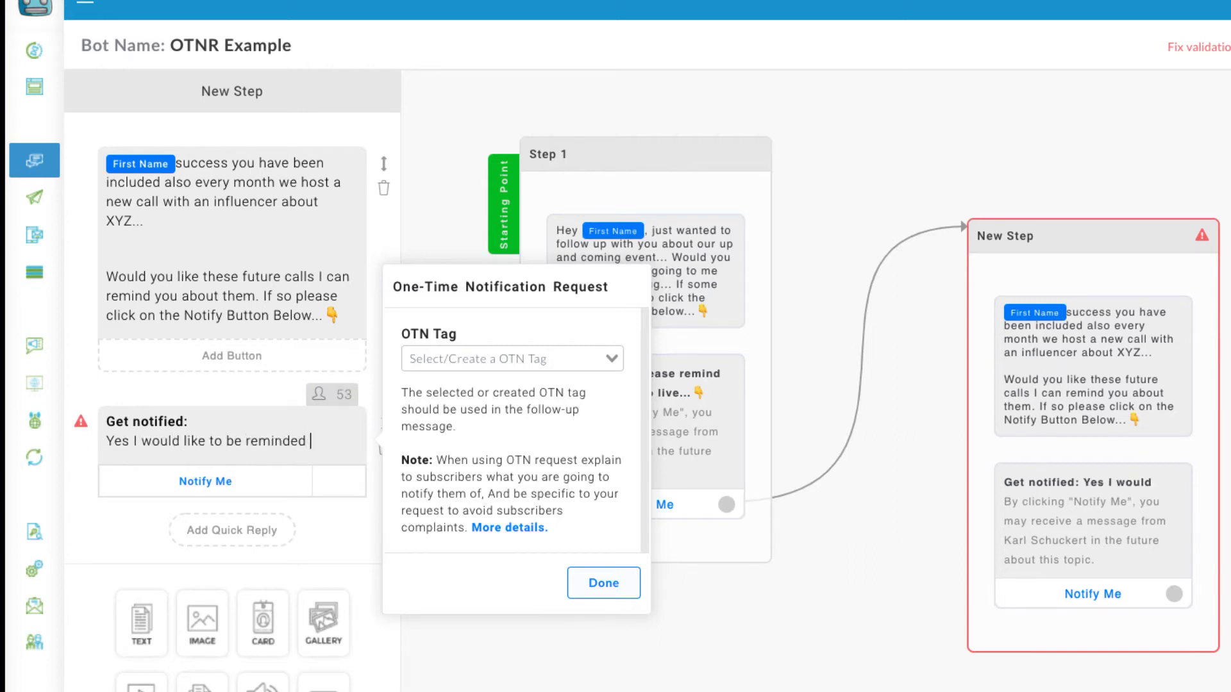
pyautogui.write('about these call')
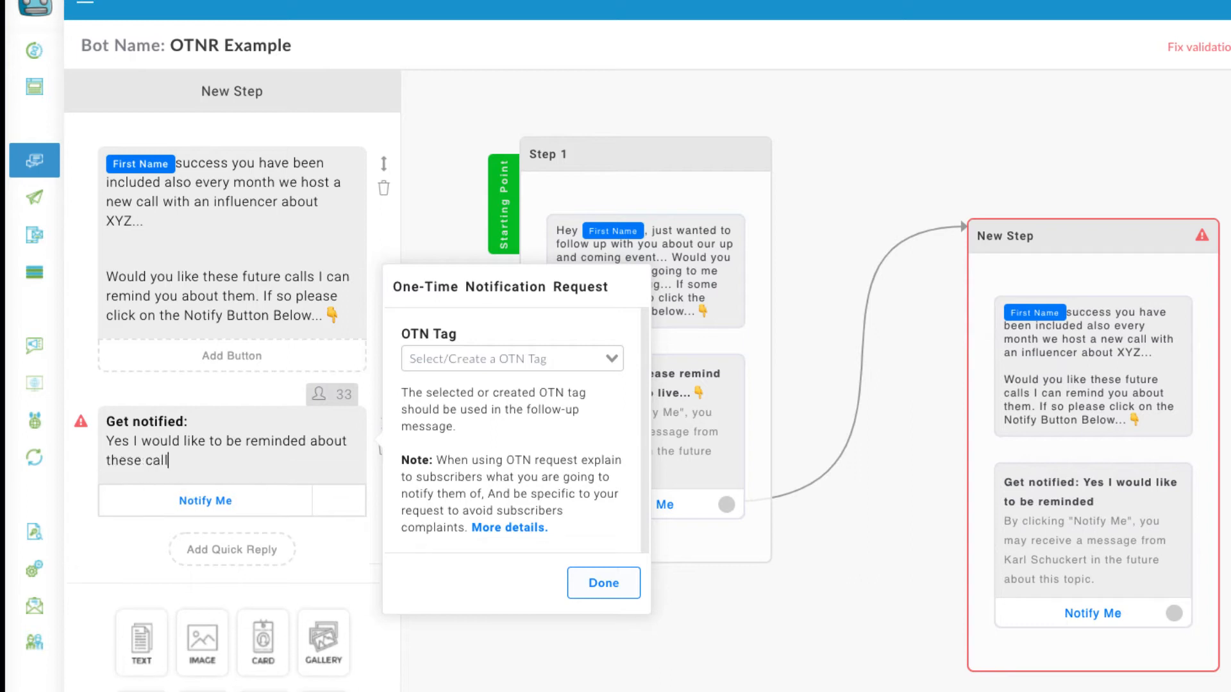
pyautogui.write('s in the')
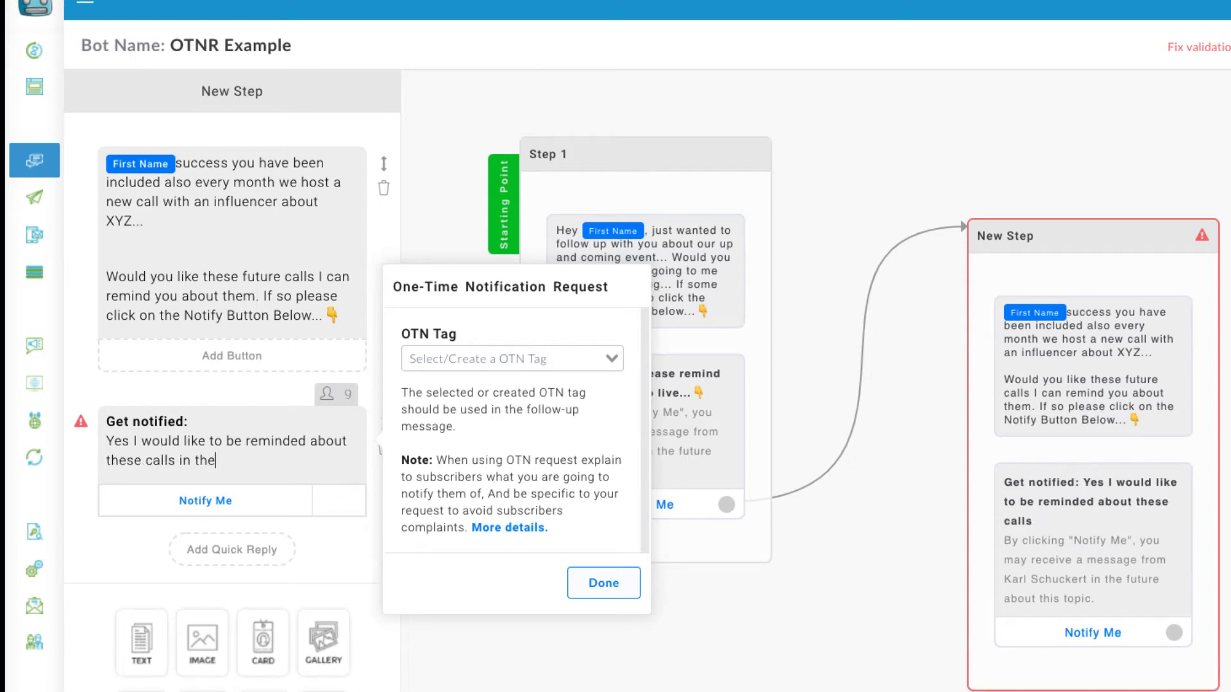
pyautogui.write(' future')
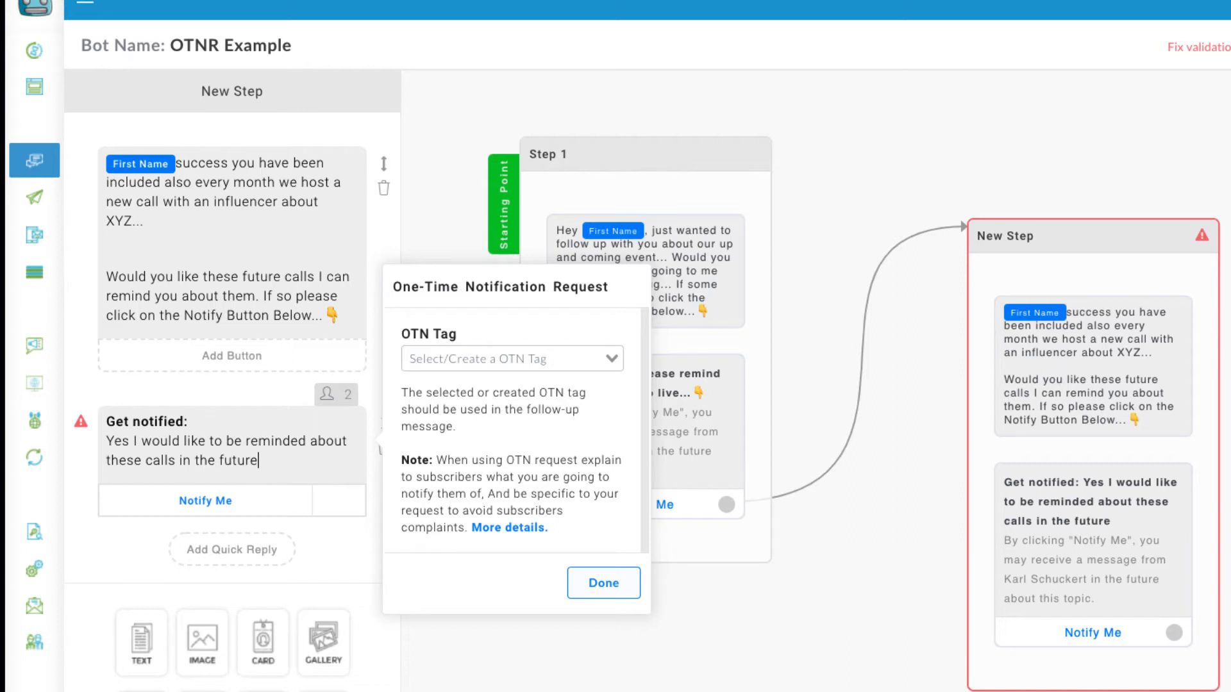
# - Add a pointing-down emoji directly after "future" in the second notification request's topic, without a space before it
pyautogui.press('ctrl+super+space')
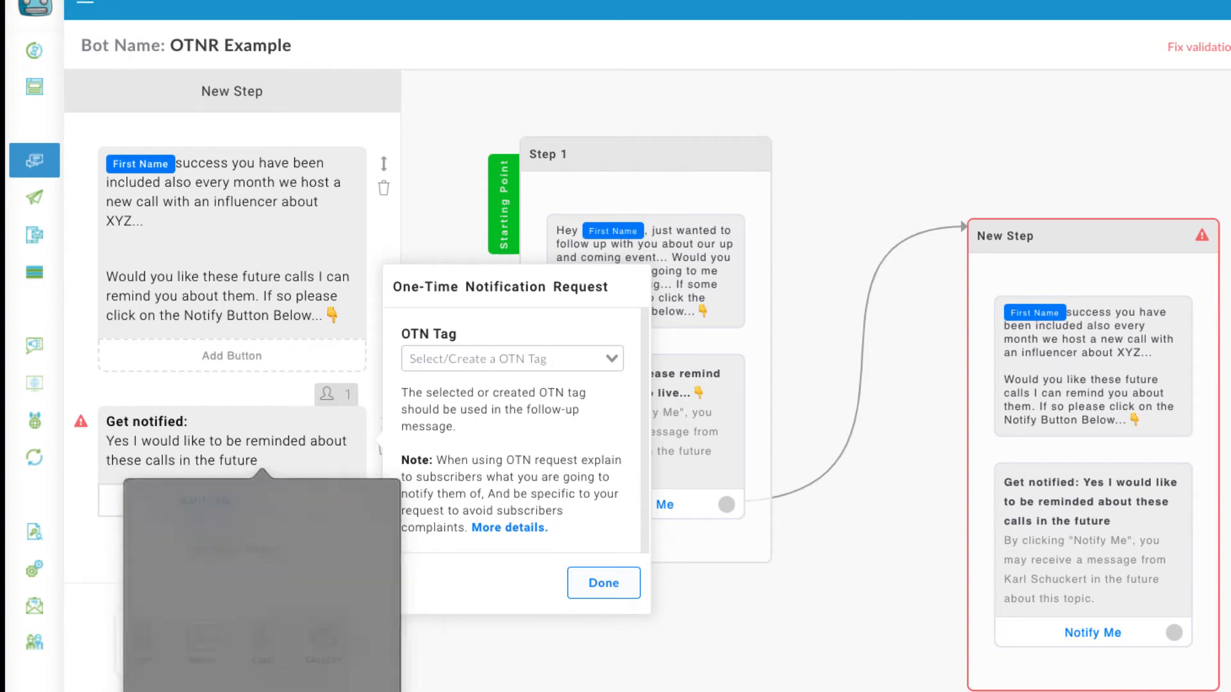
pyautogui.click(152, 545)
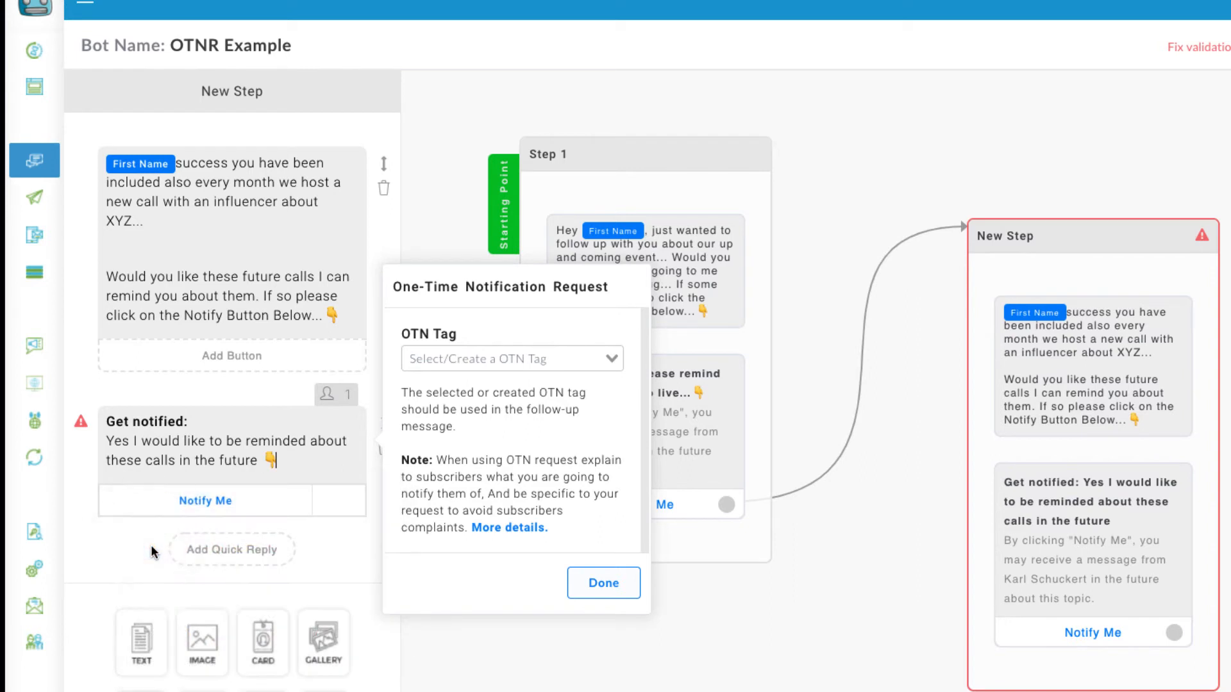
pyautogui.click(264, 461)
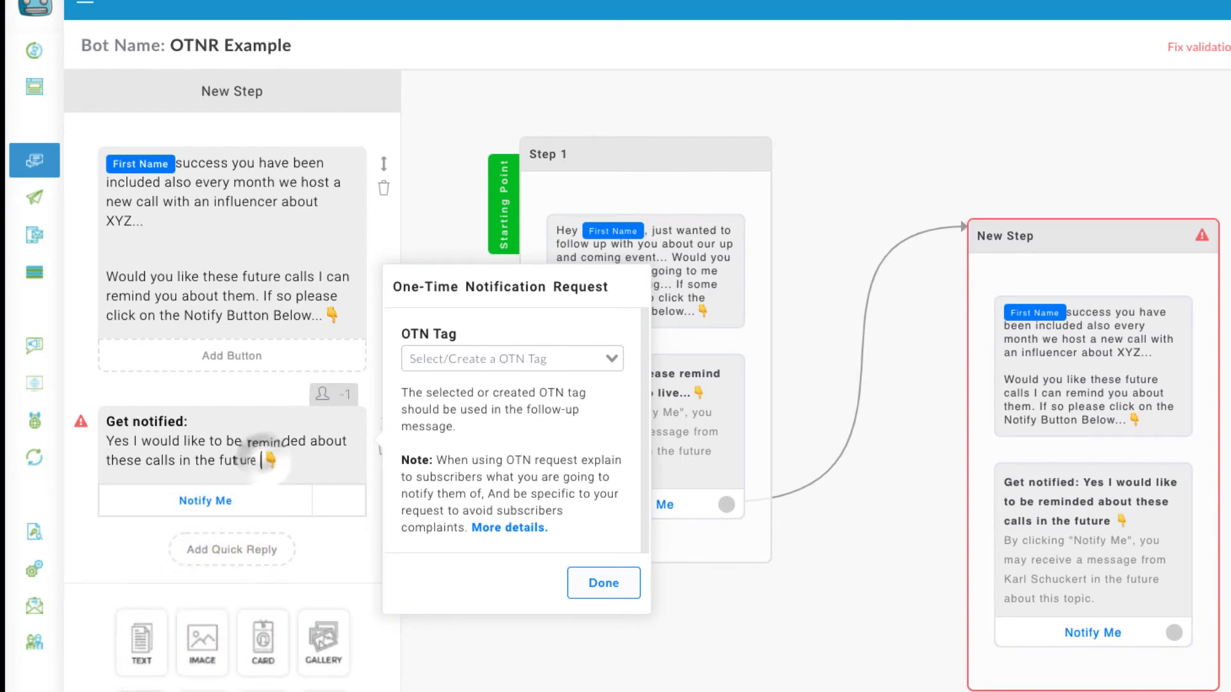
pyautogui.press('BackSpace')
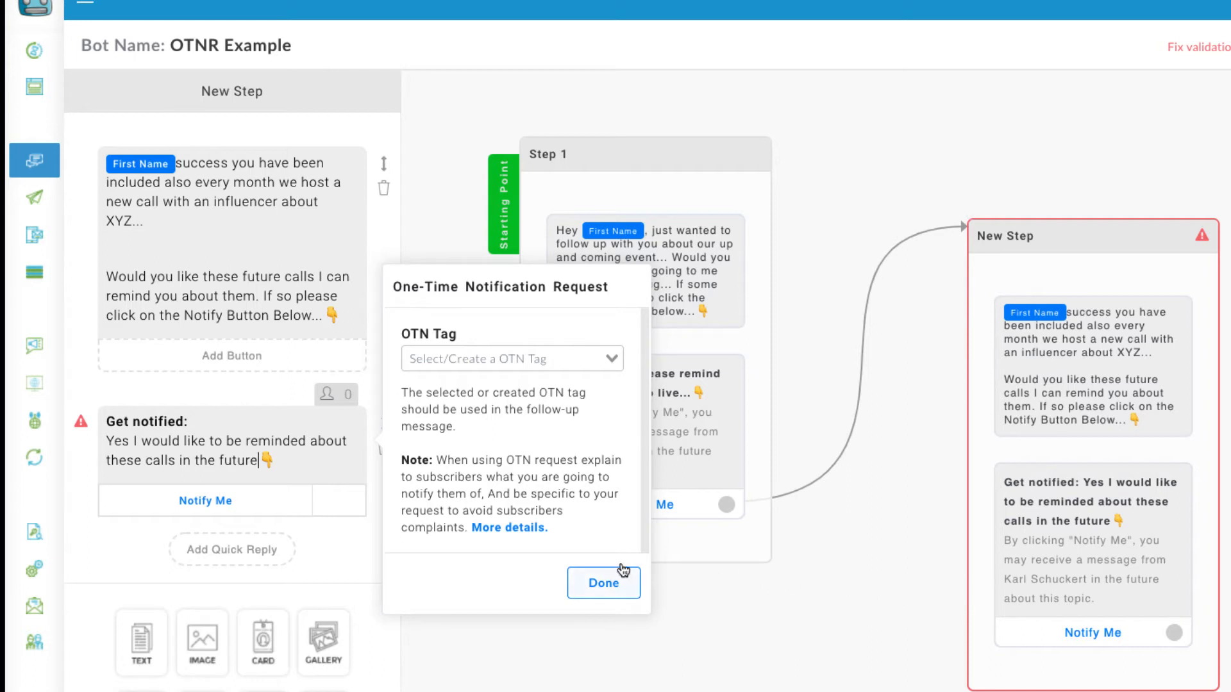
# - Create the OTN tag "Future Calls On XYZ" and assign it to the second notification request
pyautogui.click(487, 359)
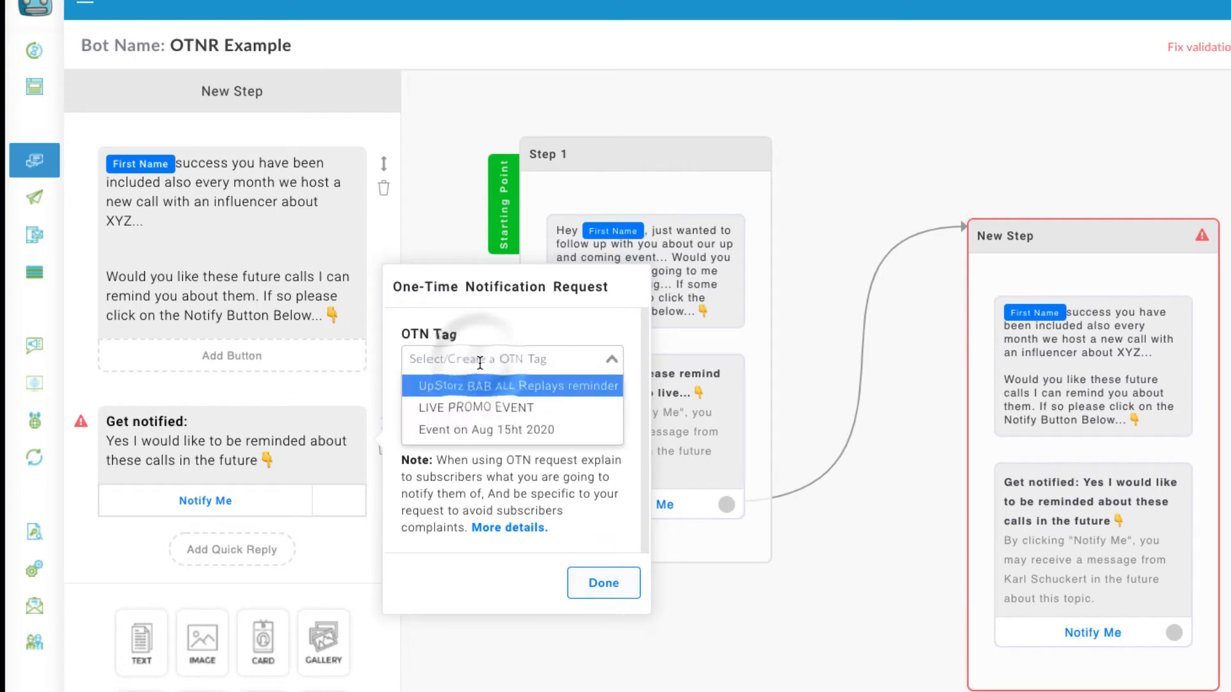
pyautogui.write('Future Calls')
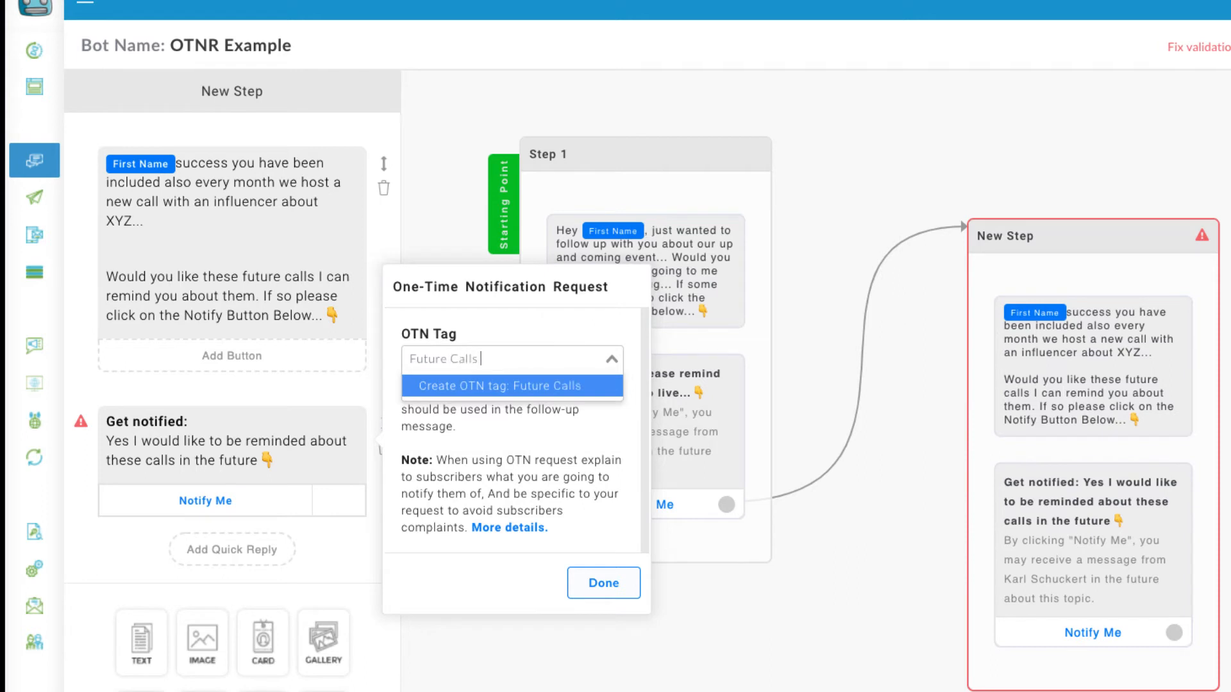
pyautogui.write(' On XYZ')
pyautogui.press('Return')
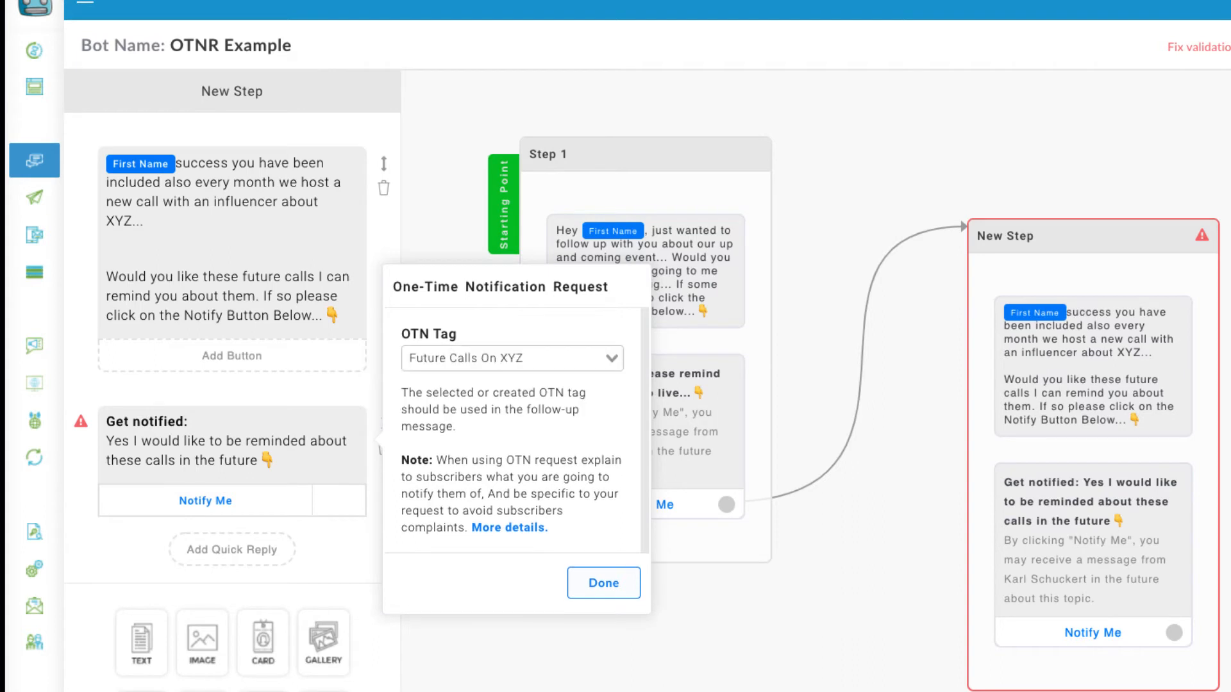
pyautogui.click(609, 584)
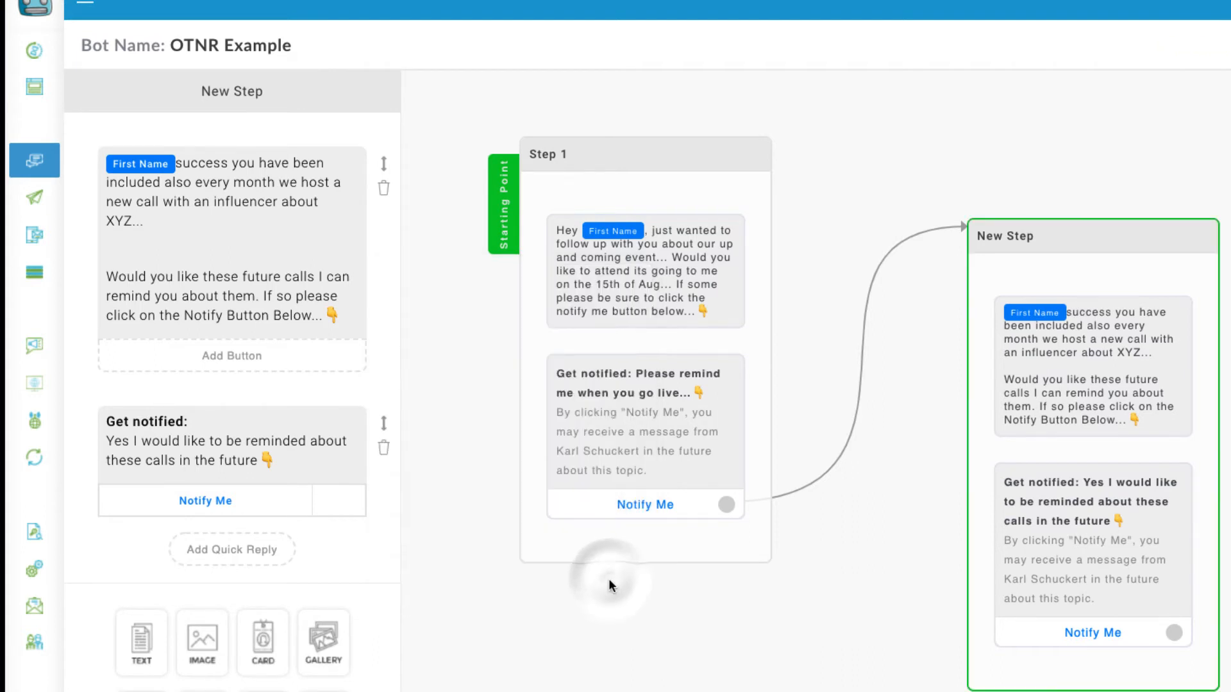
# - Align the second step's block with Step 1, then make its Notify Me button send a new message step placed beside it
pyautogui.moveTo(1048, 448)
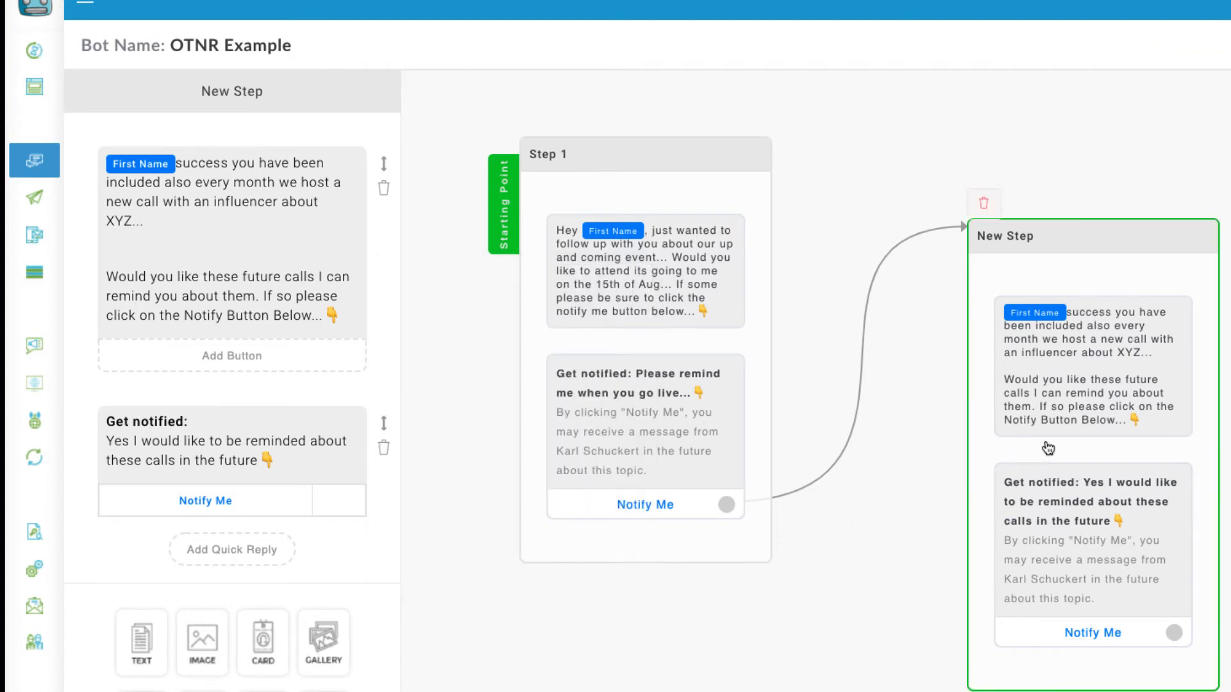
pyautogui.moveTo(1007, 665); pyautogui.dragTo(975, 585)
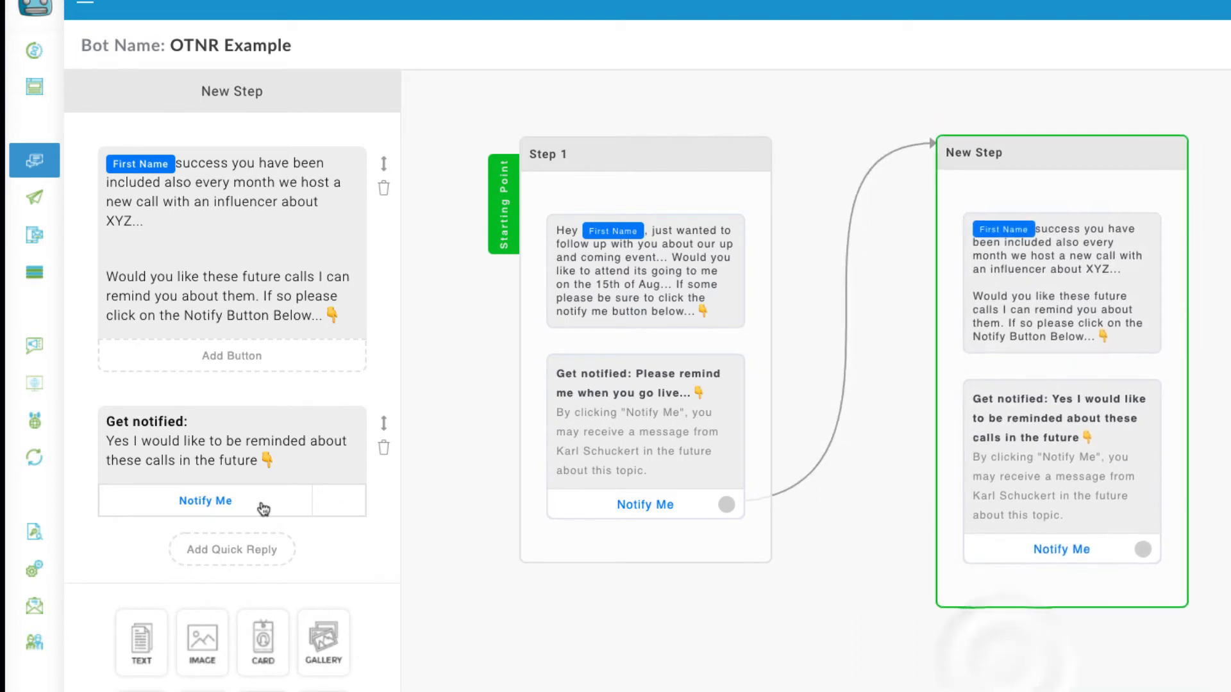
pyautogui.click(264, 509)
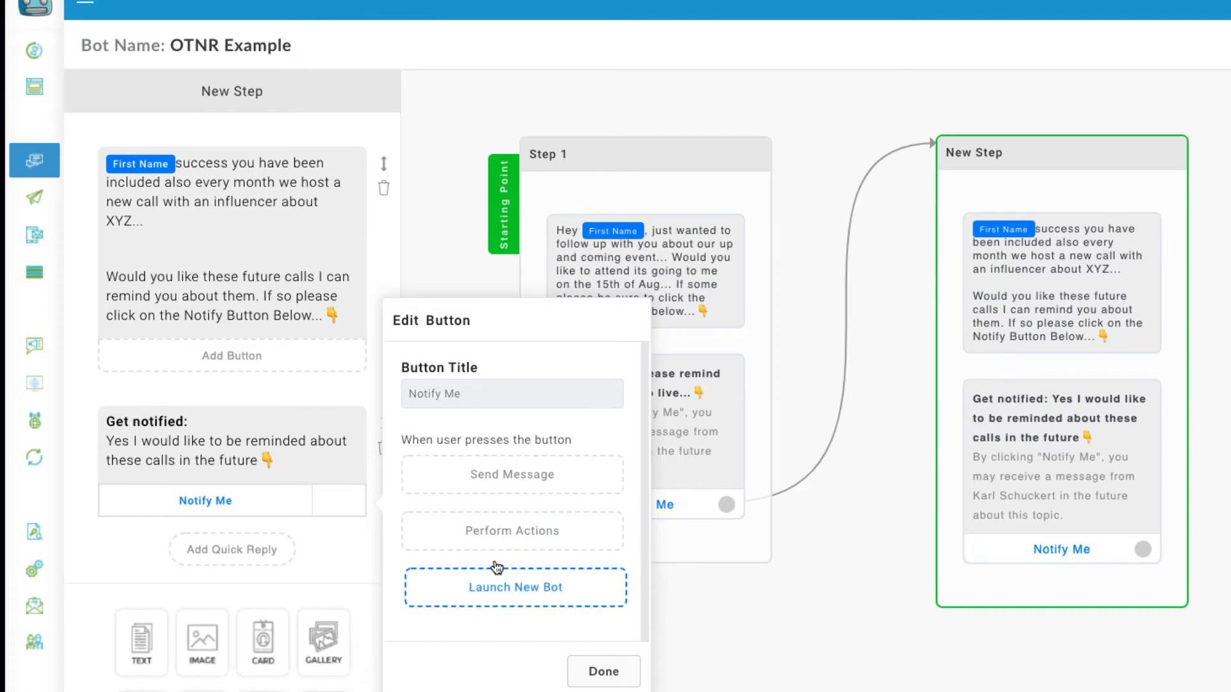
pyautogui.click(537, 474)
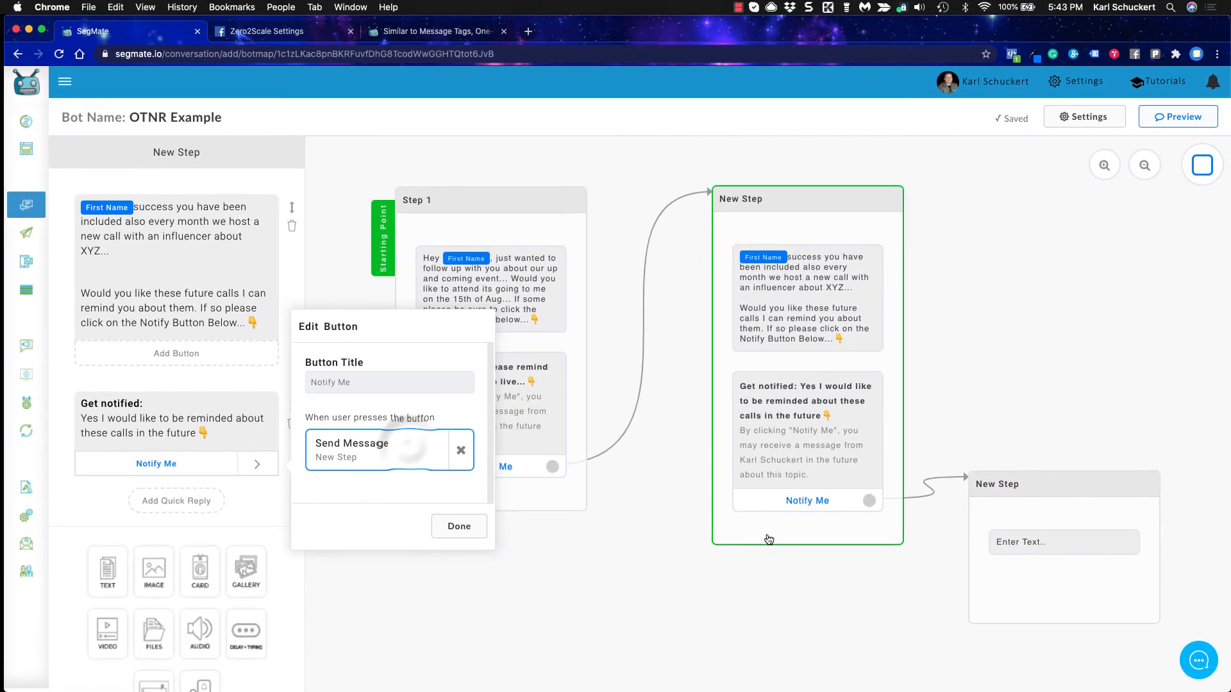
pyautogui.moveTo(1006, 593); pyautogui.dragTo(1002, 467)
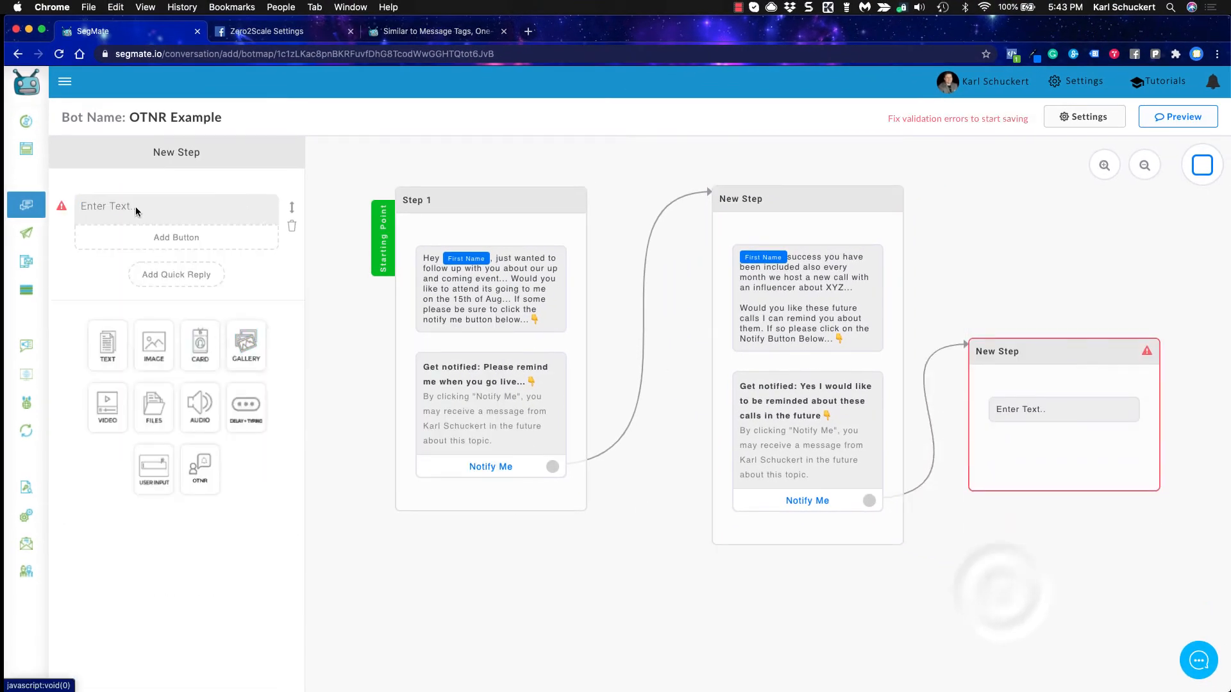
# - Start the new step's message with "Sounds great we will be in touch with you soon!"
pyautogui.click(136, 207)
pyautogui.write('Sou')
pyautogui.press('BackSpace')
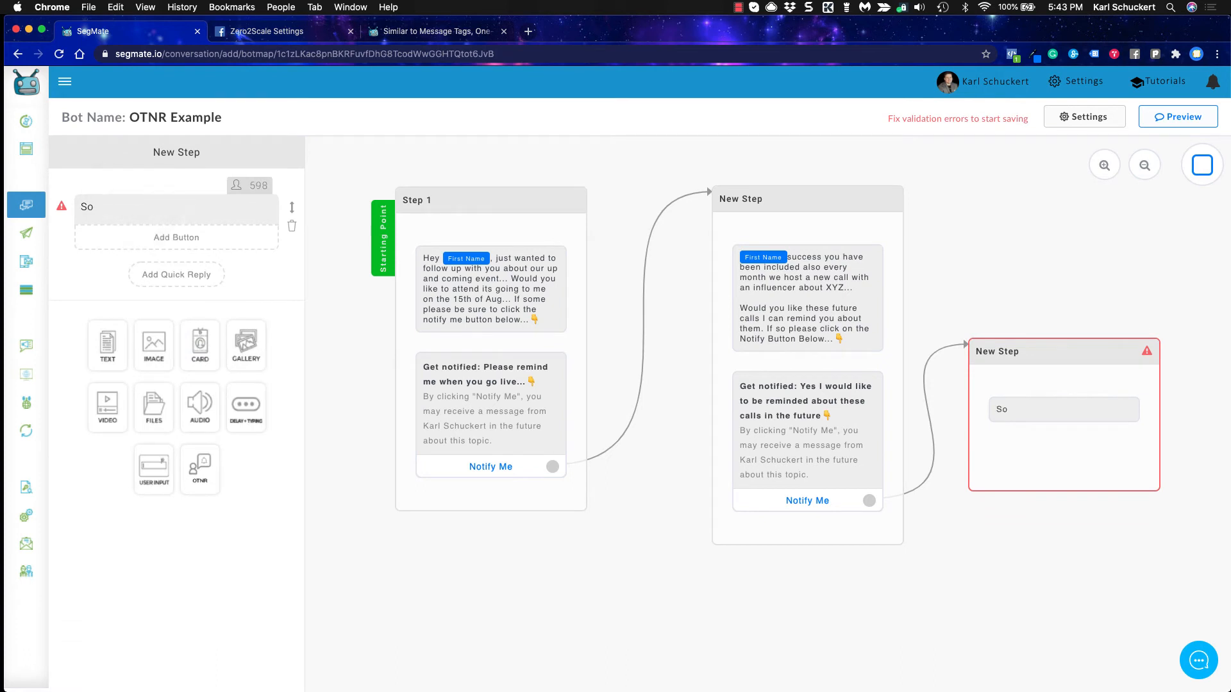
pyautogui.write('unds great')
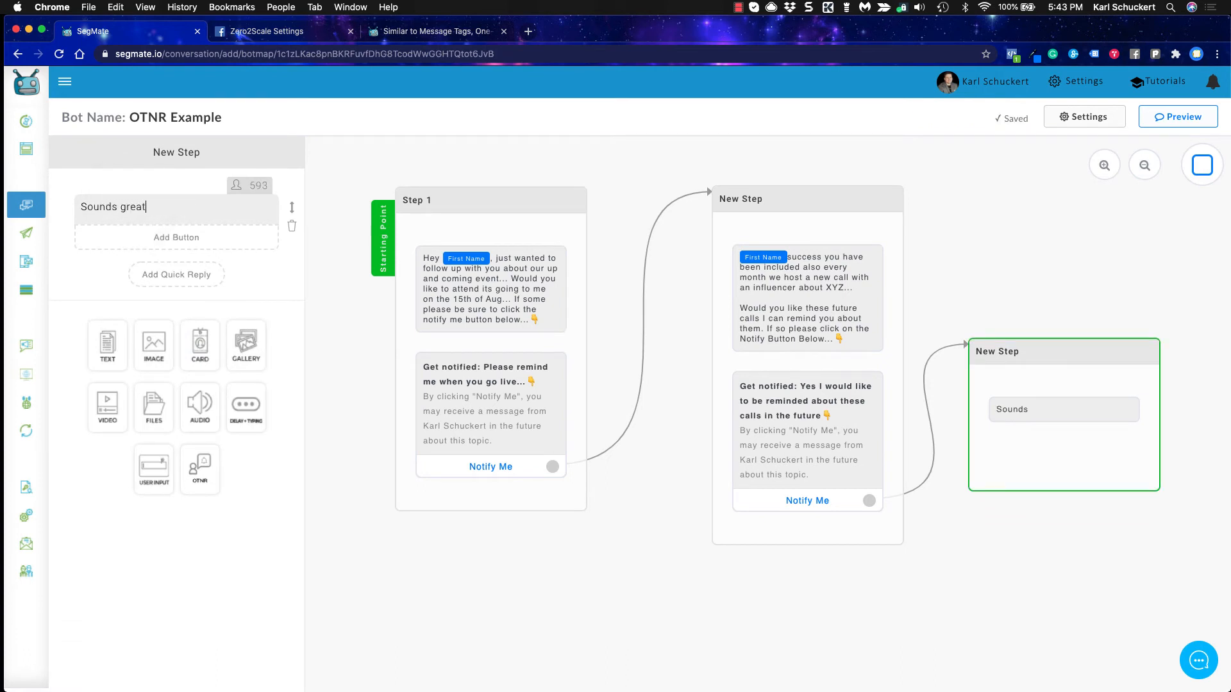
pyautogui.write(' we will be in touch with yo')
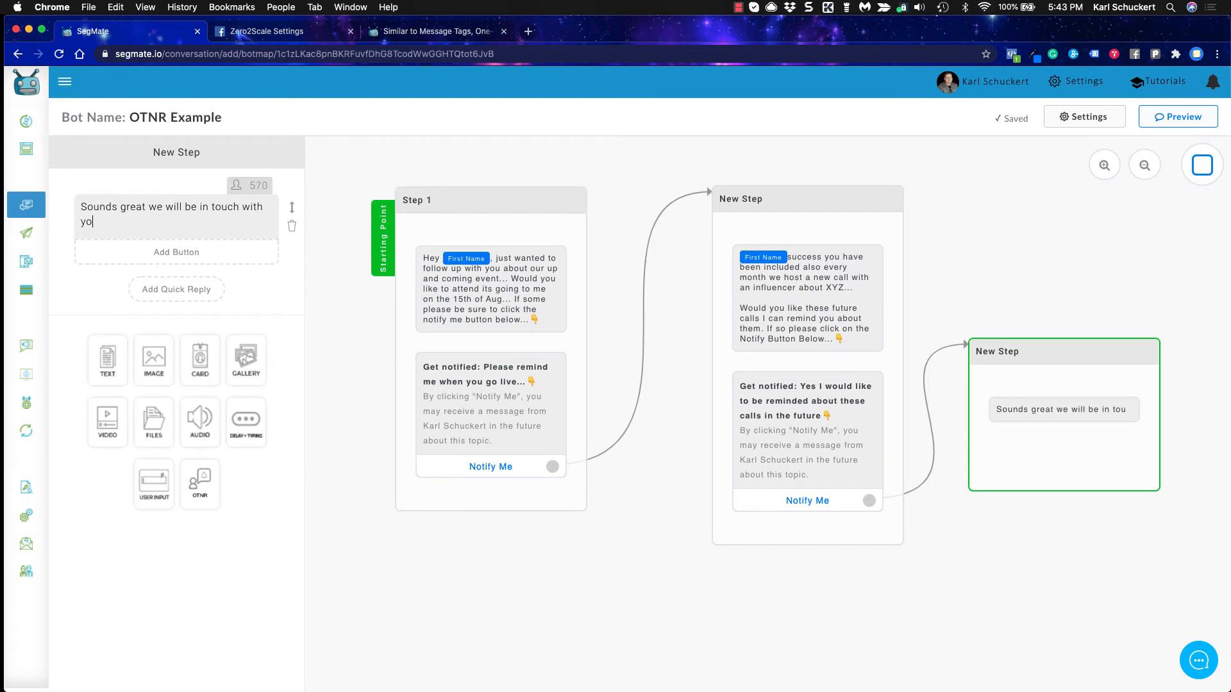
pyautogui.write('u soon ! ')
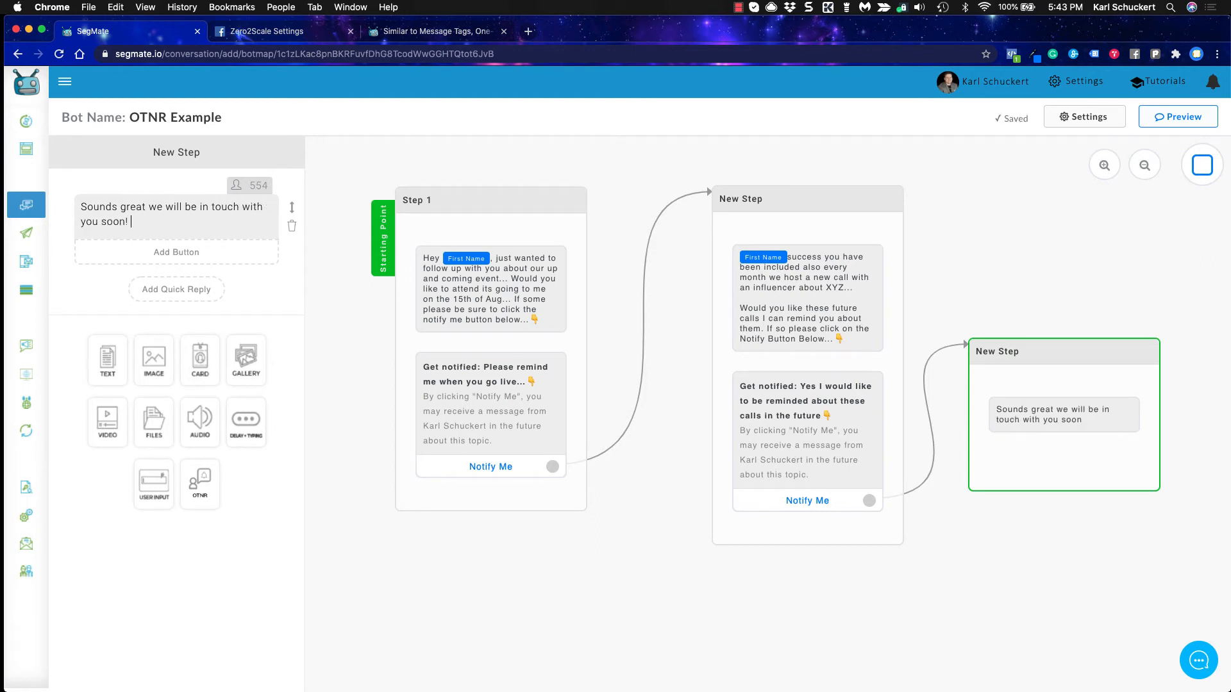
# - Continue the message with "Enjoy the rest of your day.. And if you need anything please let us know..."
pyautogui.write('Enjoy the rest of your day.. ')
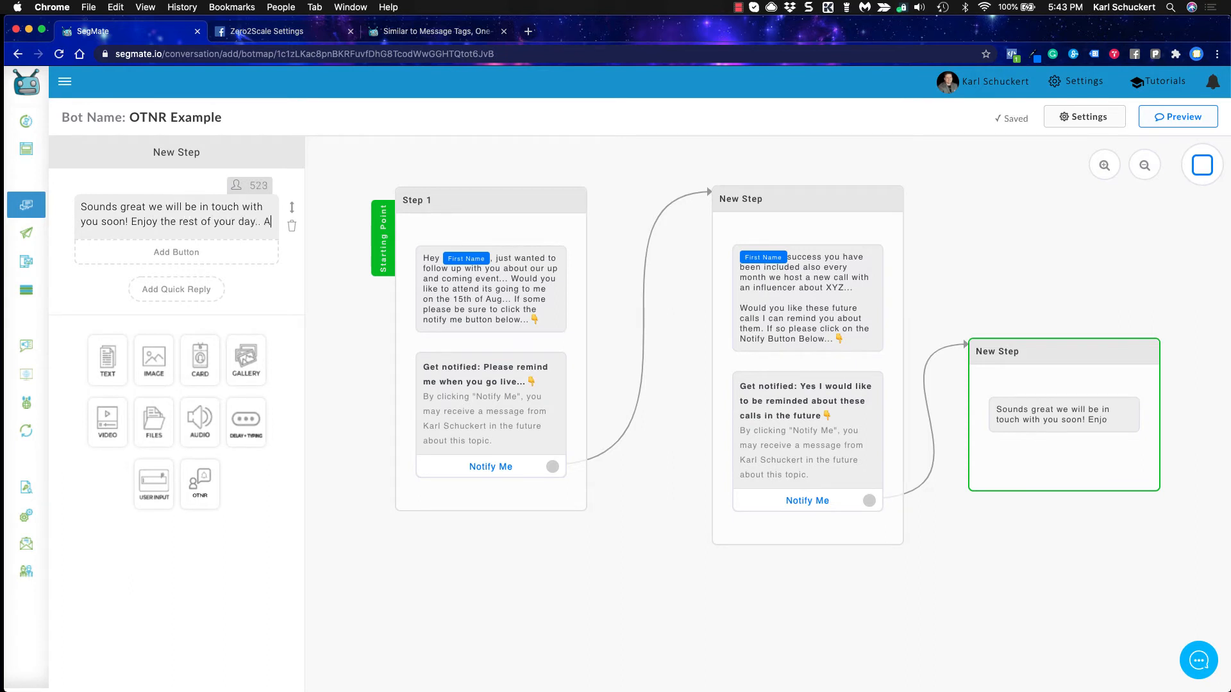
pyautogui.write('And if you need anyting')
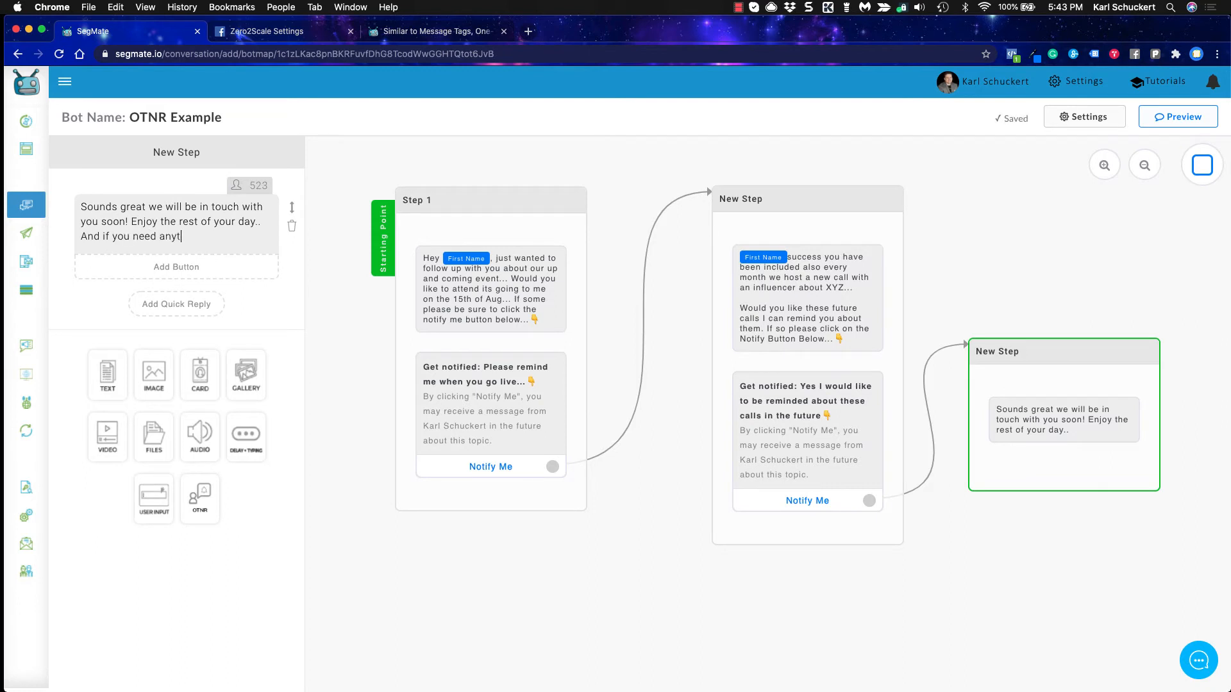
pyautogui.press('BackSpace')
pyautogui.press('BackSpace')
pyautogui.write('hing')
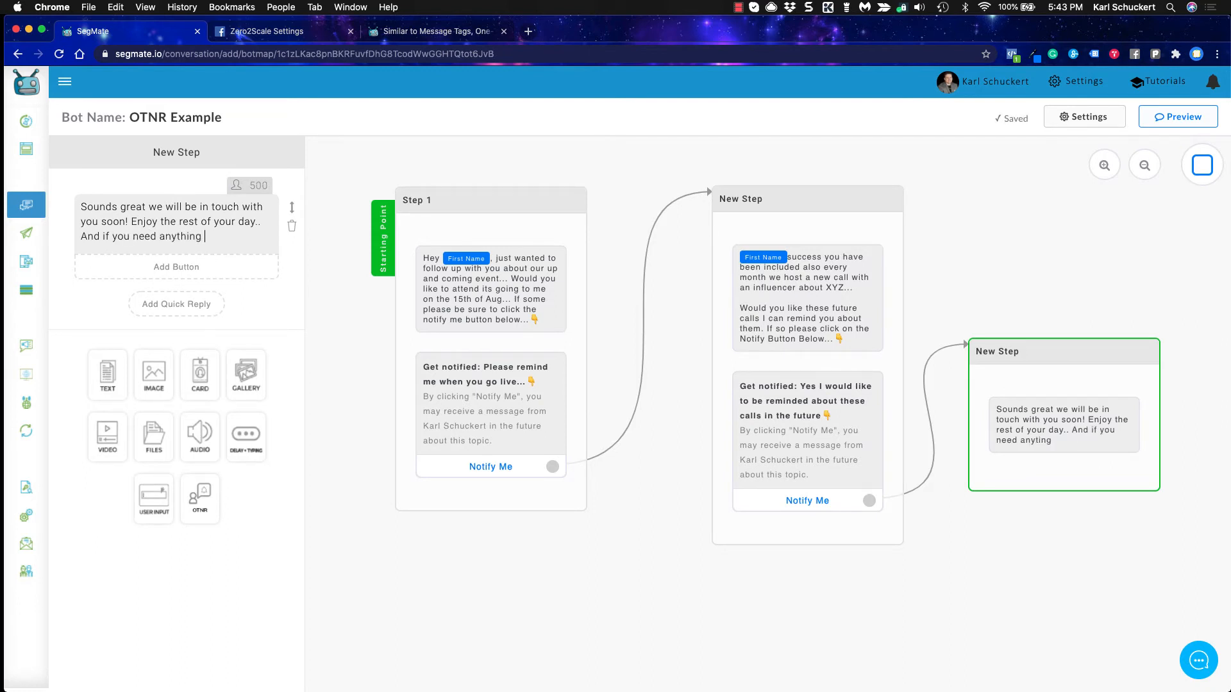
pyautogui.write(' plese')
pyautogui.press('BackSpace')
pyautogui.press('BackSpace')
pyautogui.press('BackSpace')
pyautogui.write('ase let us know...')
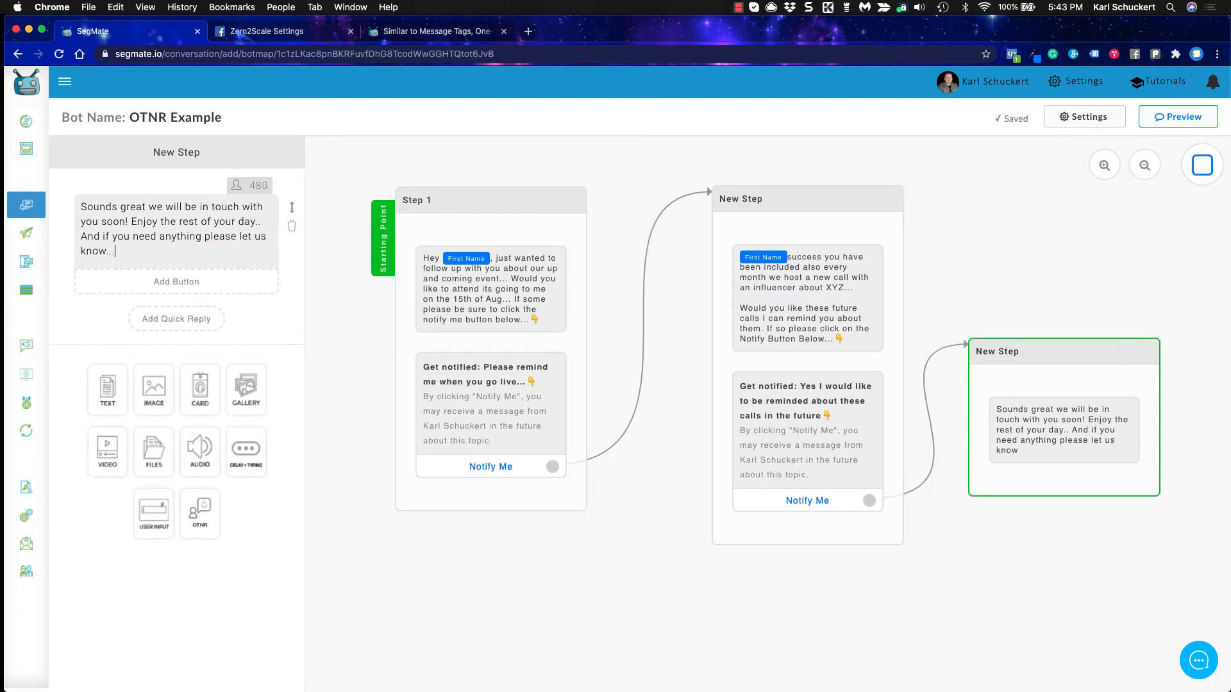
# - Set off "And if you need anything" as a separate paragraph below a gap and end the message with an eyes emoji
pyautogui.click(80, 235)
pyautogui.press('Return')
pyautogui.press('Return')
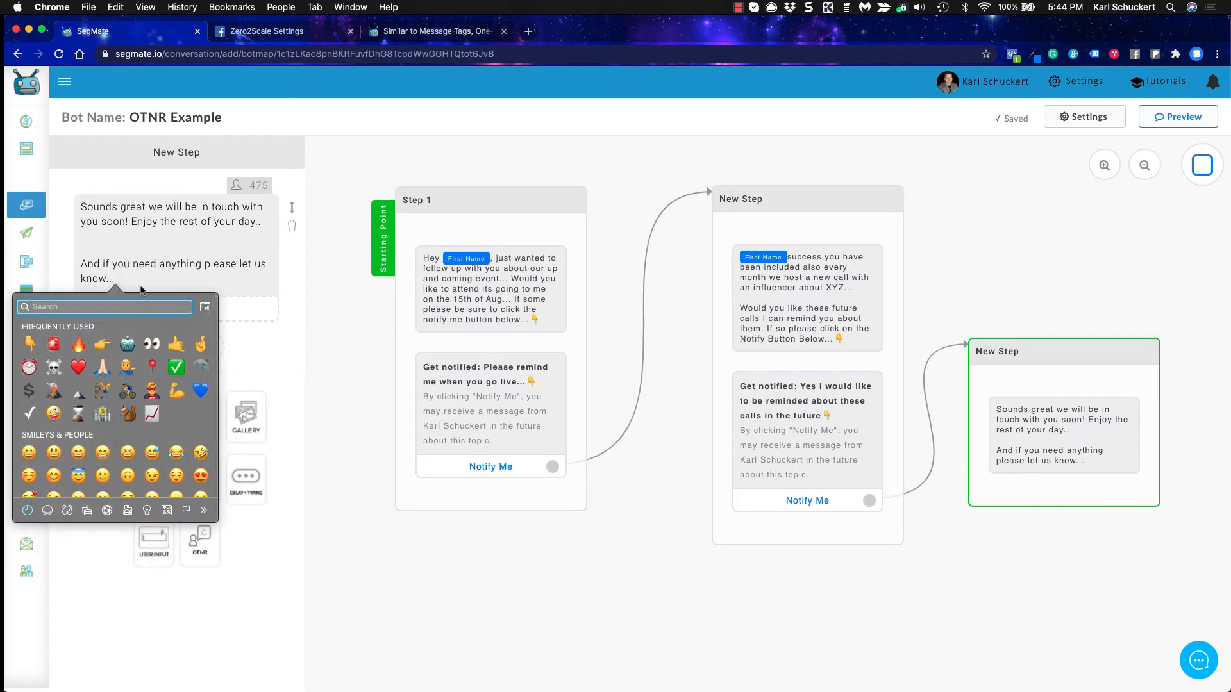
pyautogui.click(150, 351)
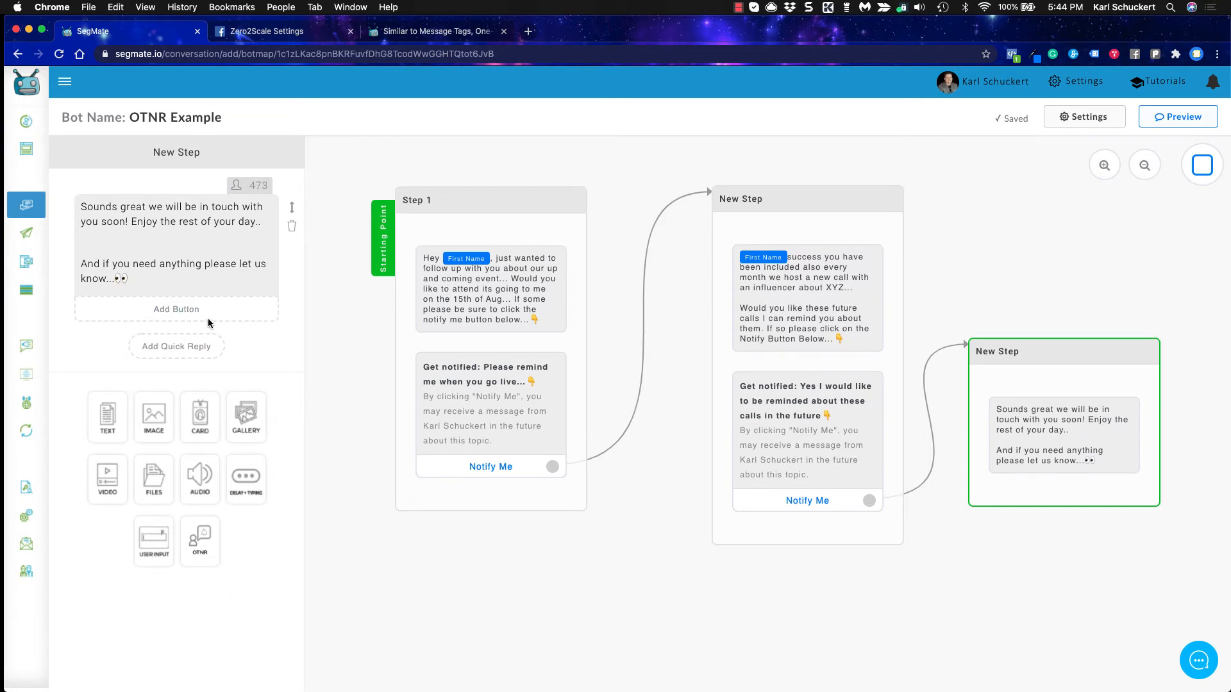
pyautogui.click(325, 392)
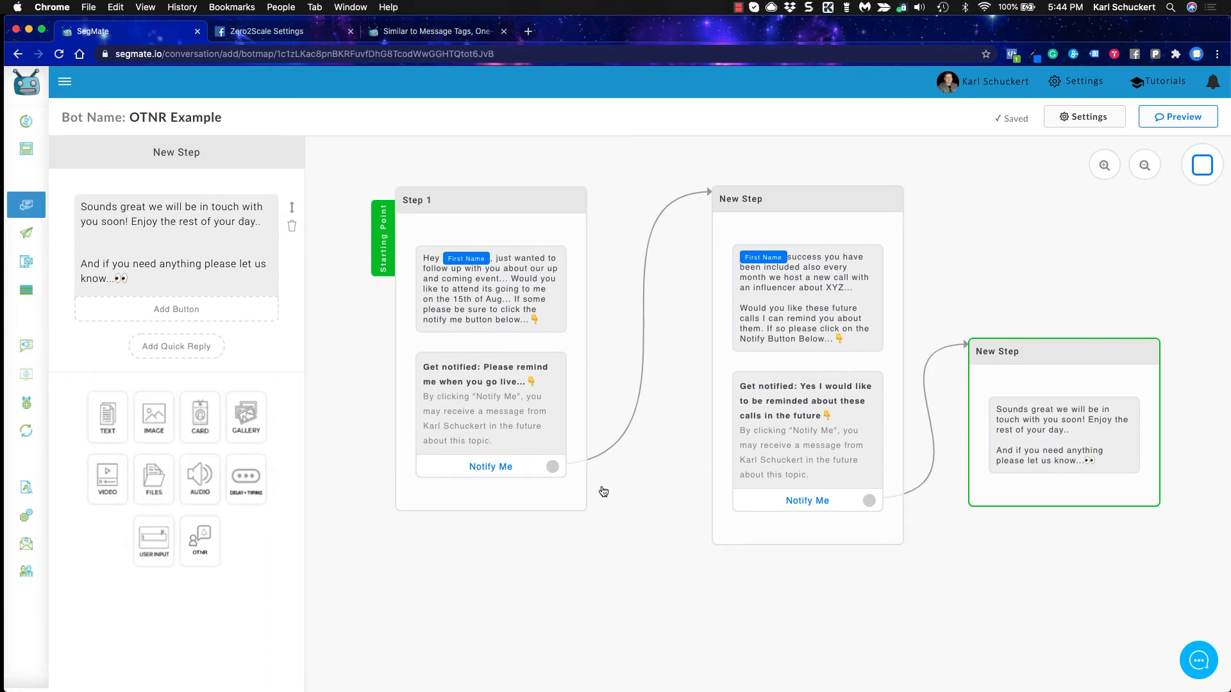
# - Rearrange the three connected step blocks on the canvas, shifting the first two further left and the last one up
pyautogui.moveTo(558, 498); pyautogui.dragTo(527, 477)
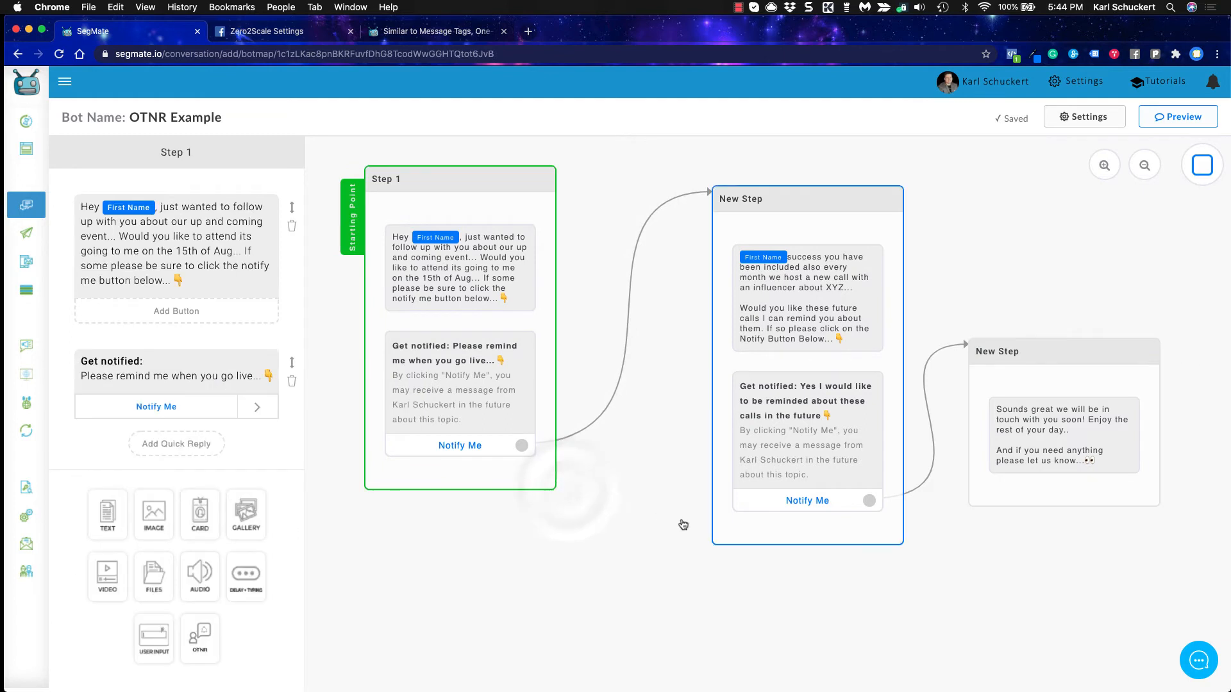
pyautogui.moveTo(738, 544); pyautogui.dragTo(704, 542)
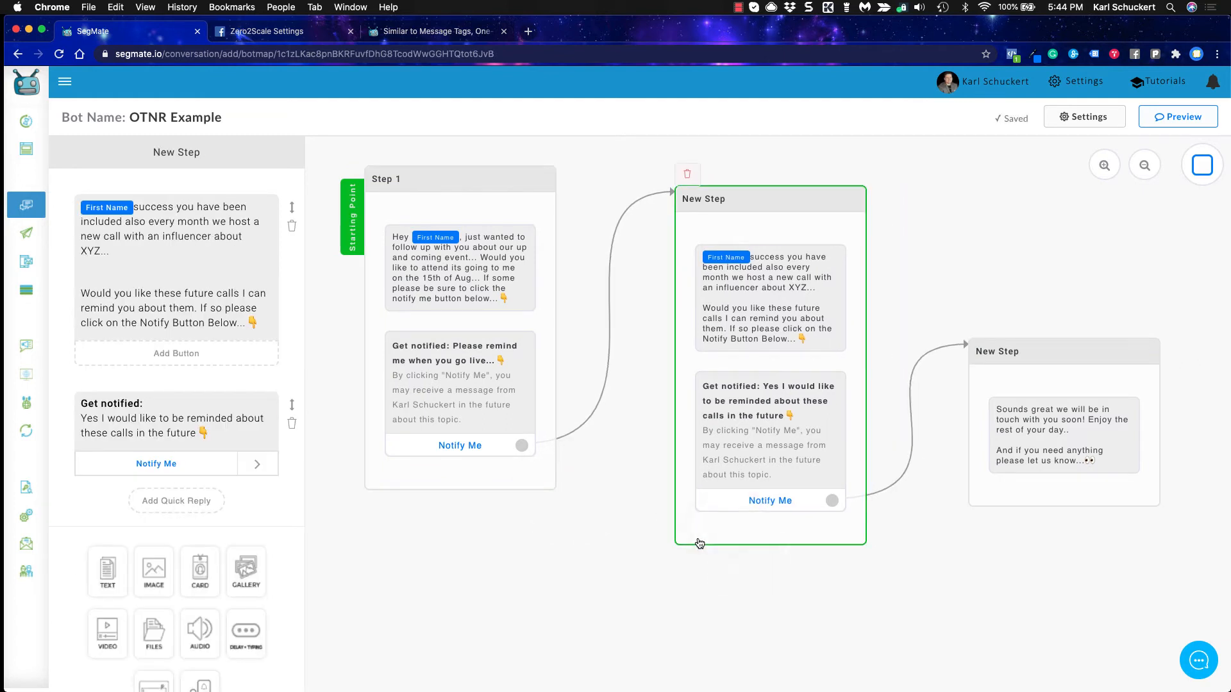
pyautogui.moveTo(1019, 496); pyautogui.dragTo(1017, 437)
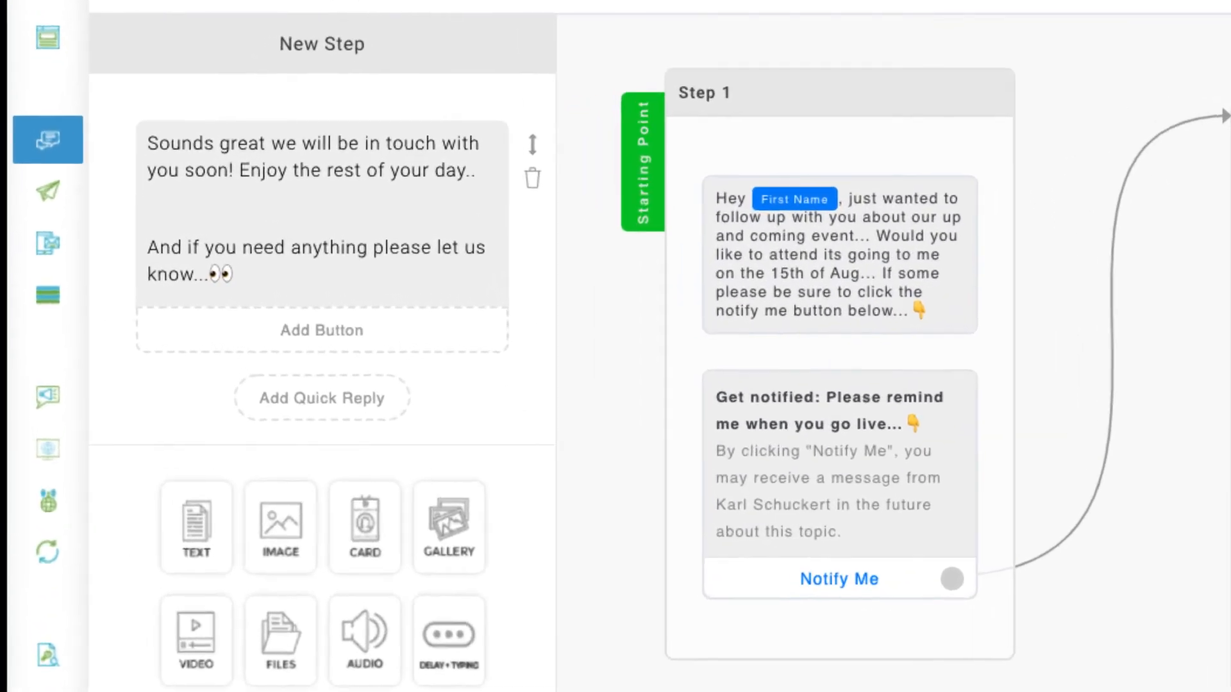
# - Create and save a new bot named "Remender Bot for OTNs on Aug 15th" without choosing a group
pyautogui.moveTo(26, 205)
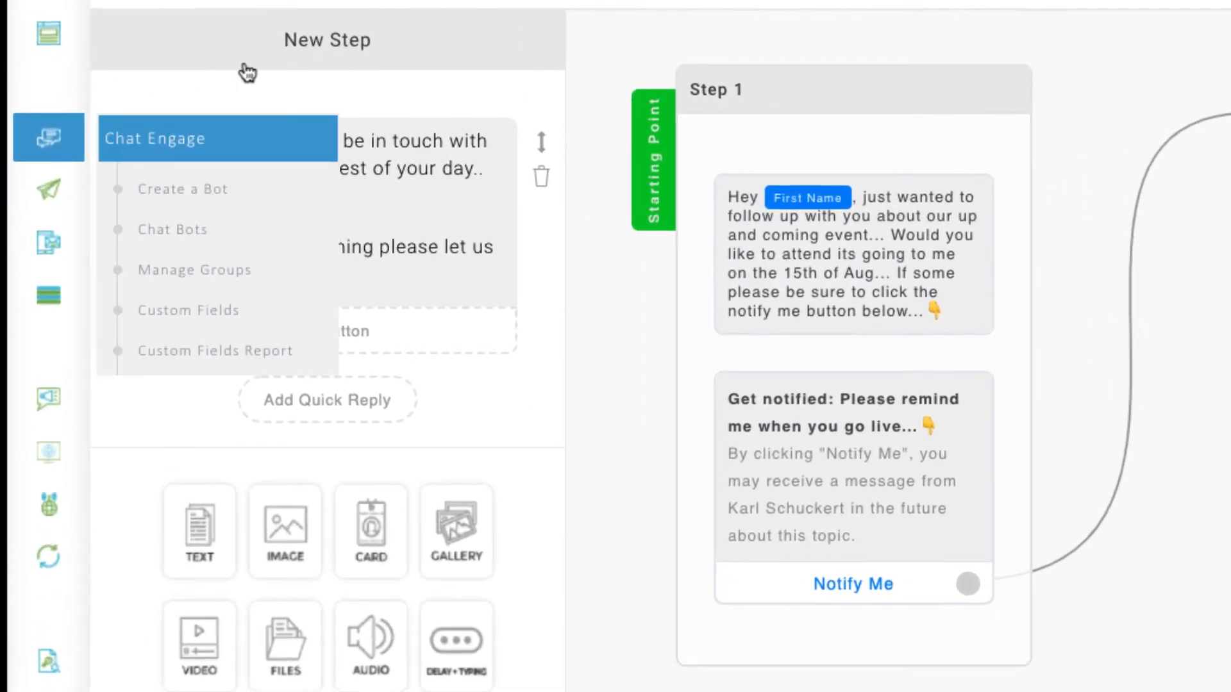
pyautogui.click(196, 190)
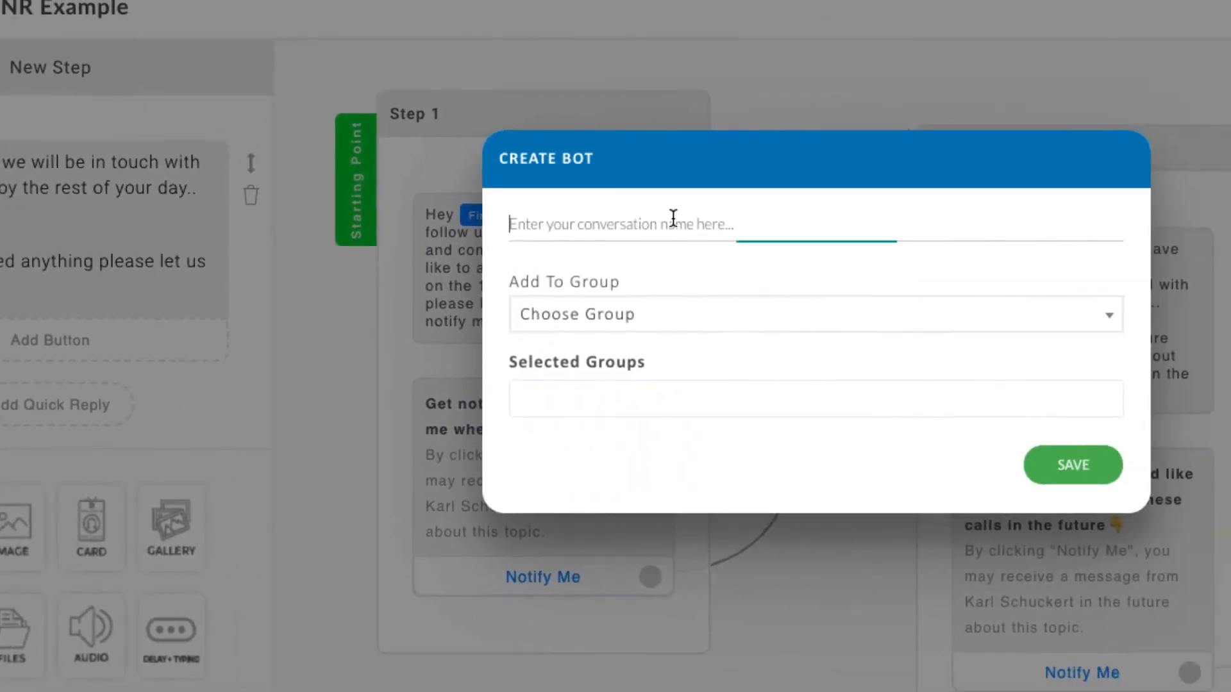
pyautogui.click(673, 219)
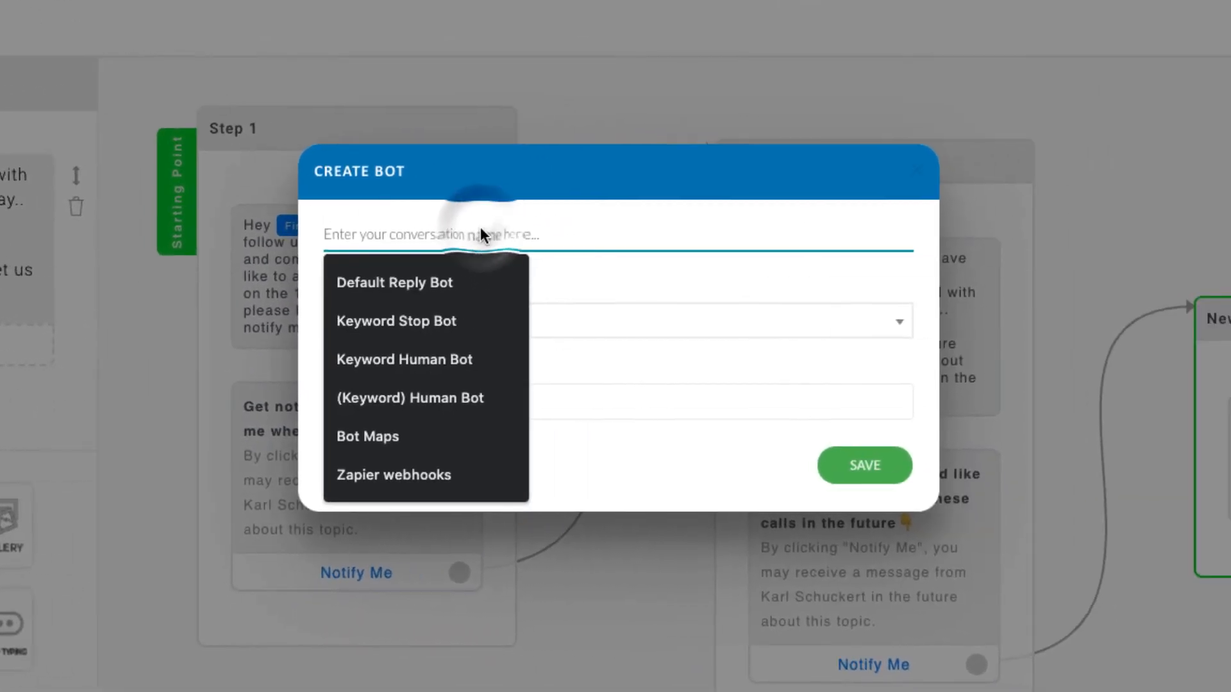
pyautogui.write('Remen')
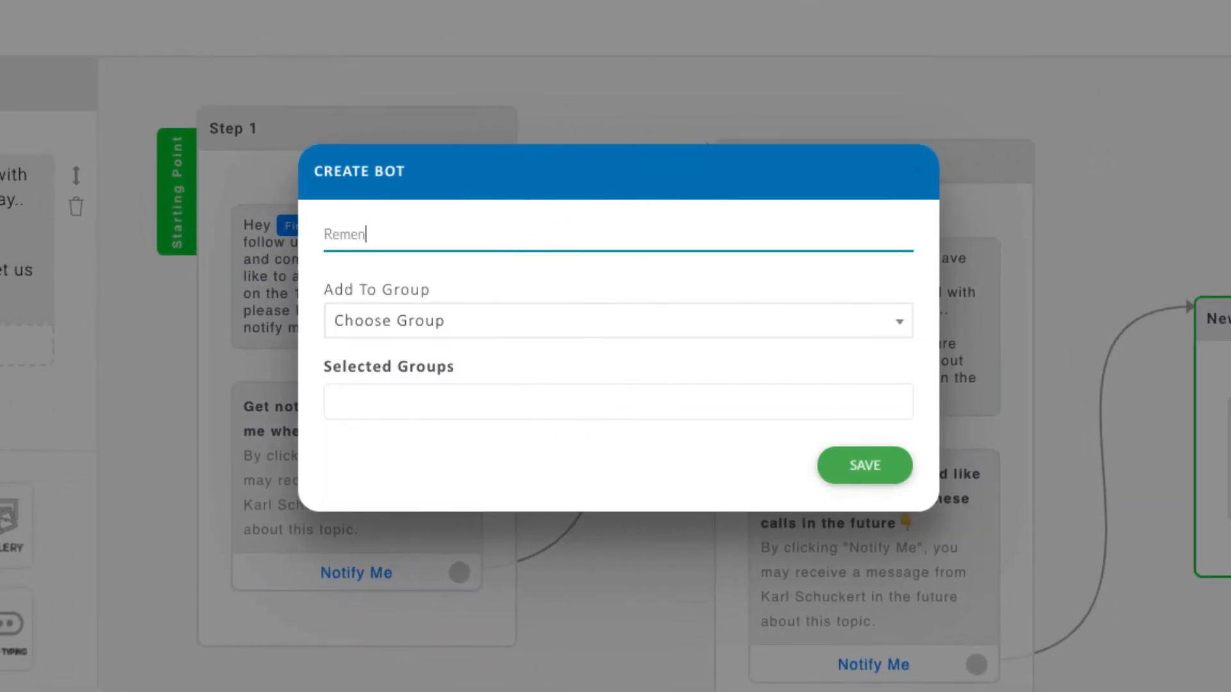
pyautogui.write('der Bot for ONT')
pyautogui.press('BackSpace')
pyautogui.press('BackSpace')
pyautogui.write('TNs on')
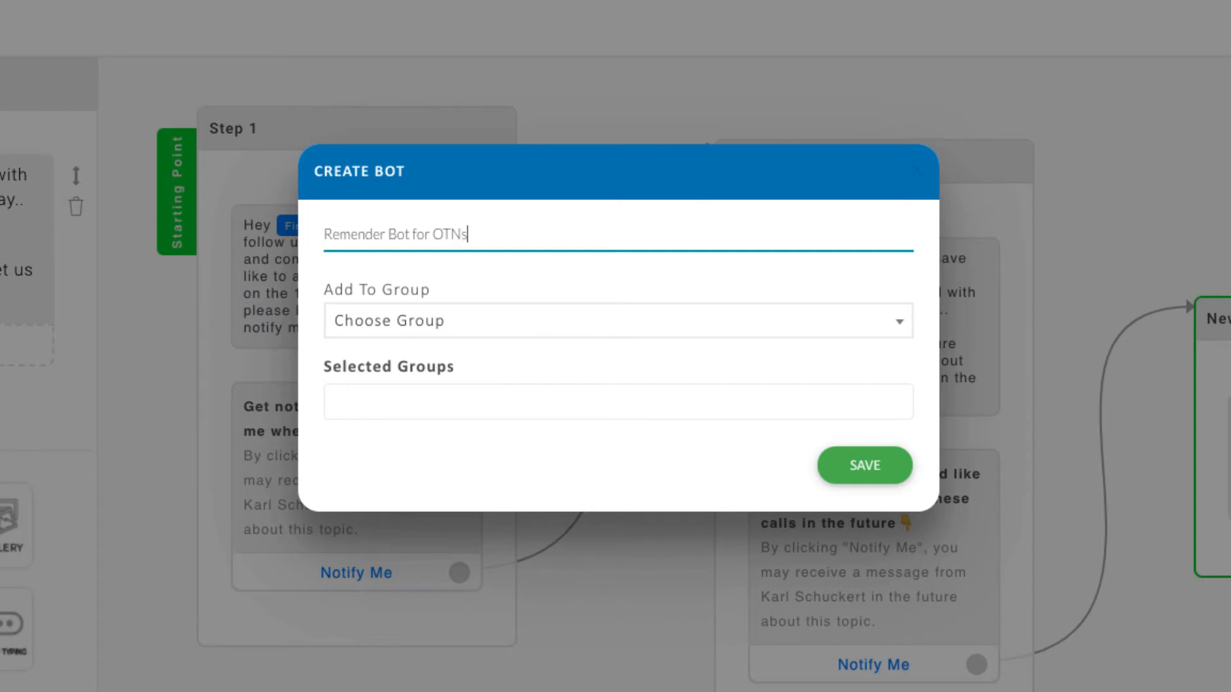
pyautogui.write(' Aug 15th')
pyautogui.click(859, 468)
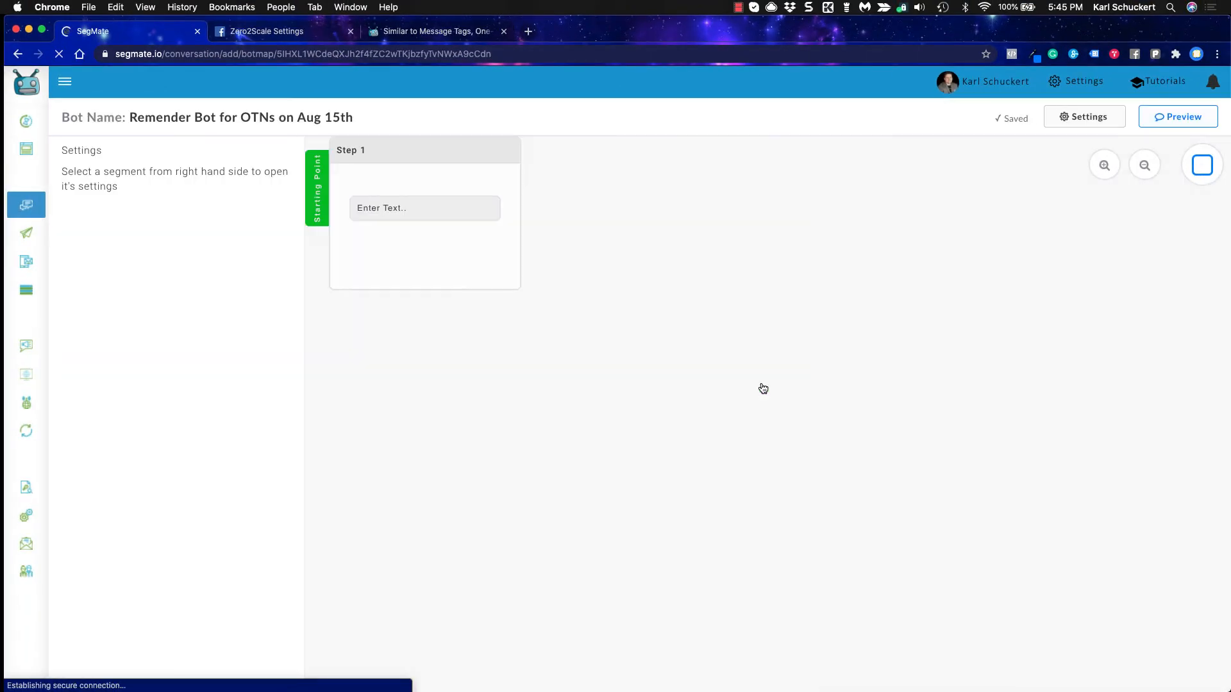
# - Move the Step 1 block further into the canvas and switch on One-Time Notification in the bot's settings
pyautogui.moveTo(432, 260); pyautogui.dragTo(512, 317)
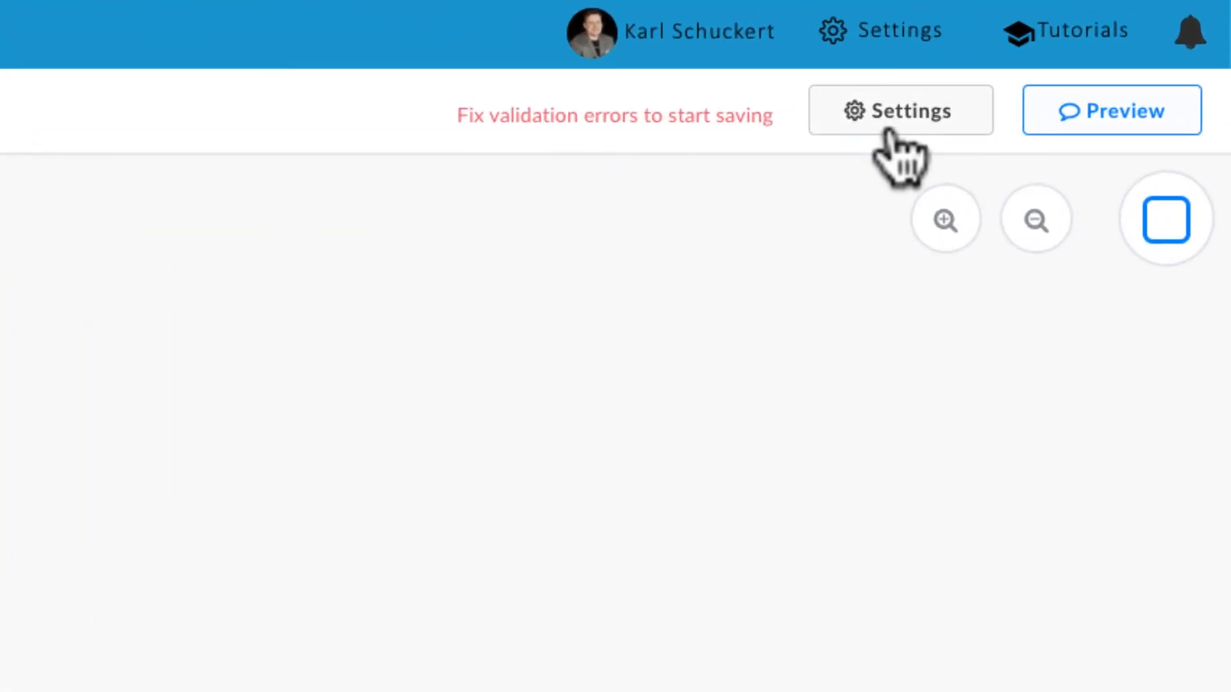
pyautogui.click(891, 132)
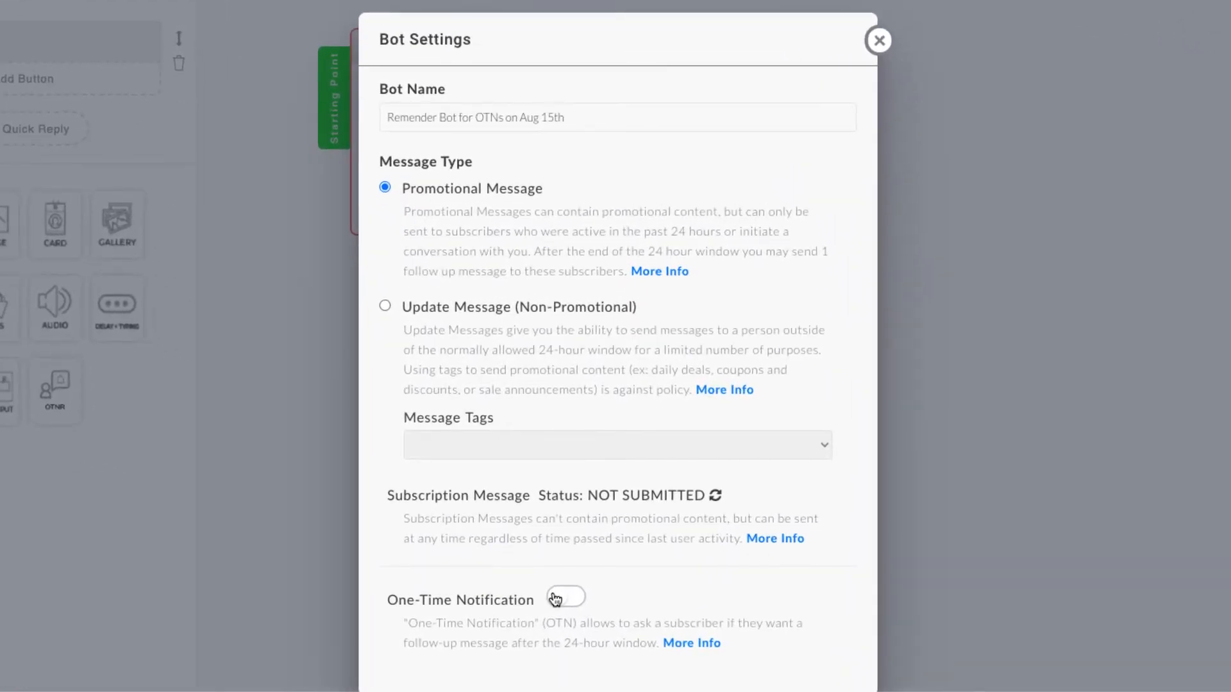
pyautogui.click(555, 599)
pyautogui.click(880, 41)
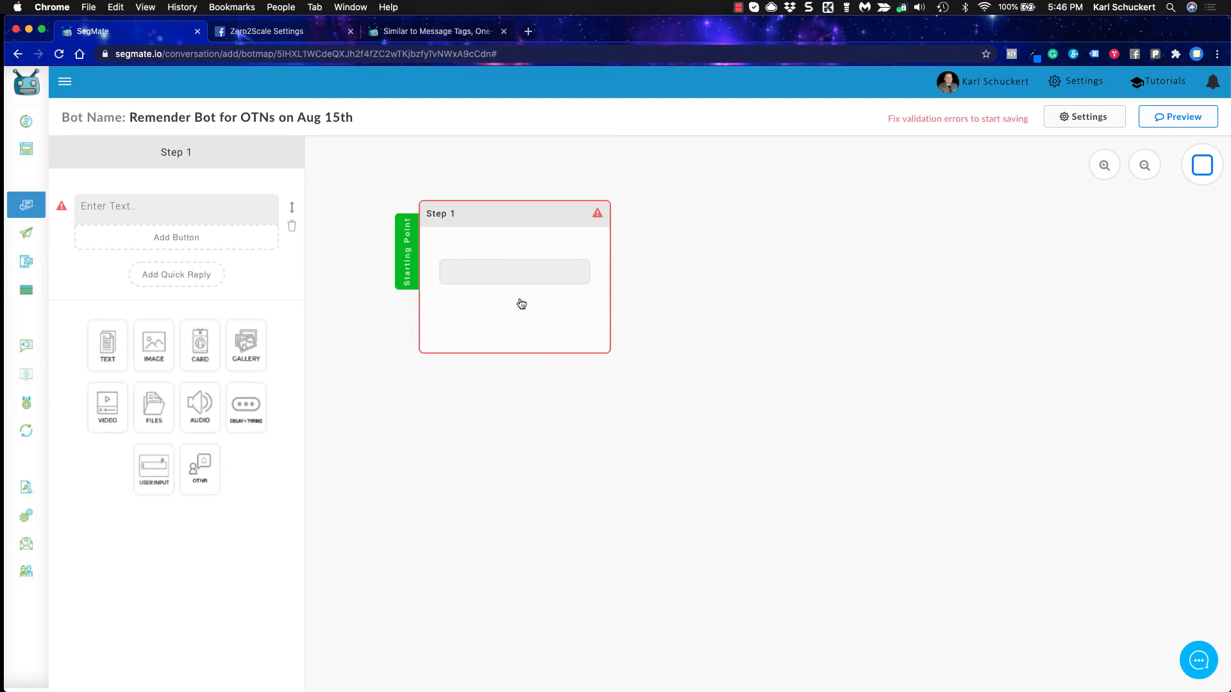
# - Nudge the empty Step 1 block slightly up and left on the canvas
pyautogui.moveTo(519, 298); pyautogui.dragTo(496, 281)
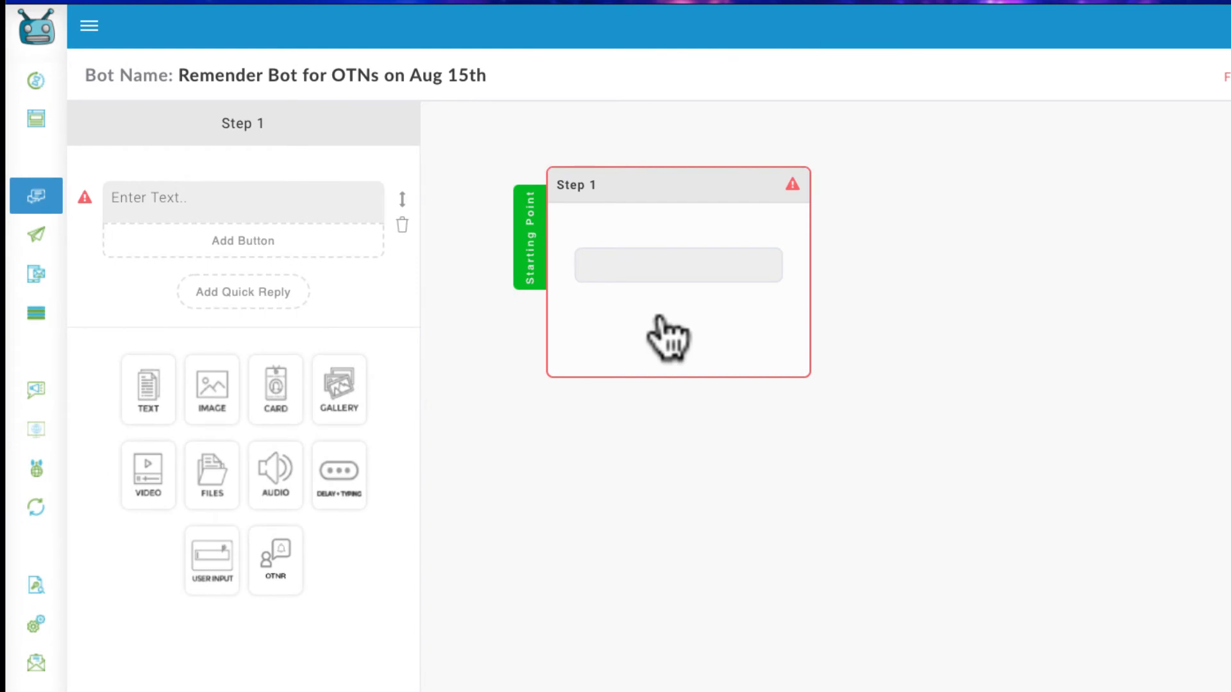
pyautogui.click(661, 315)
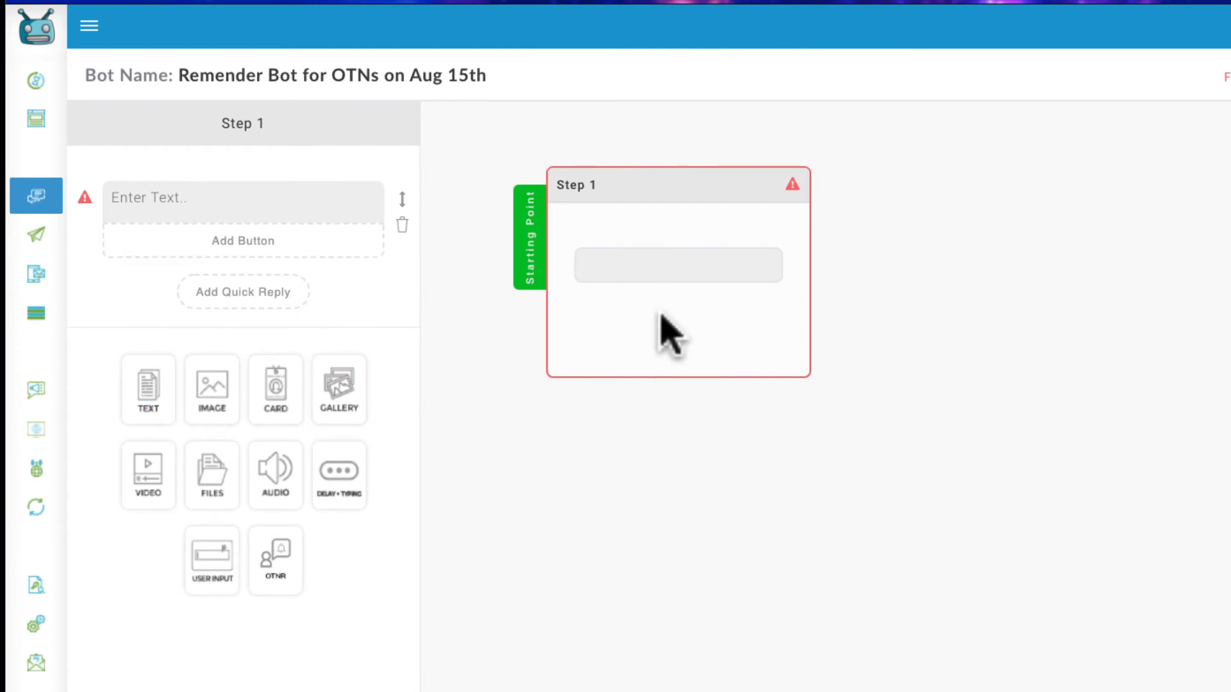
pyautogui.click(661, 314)
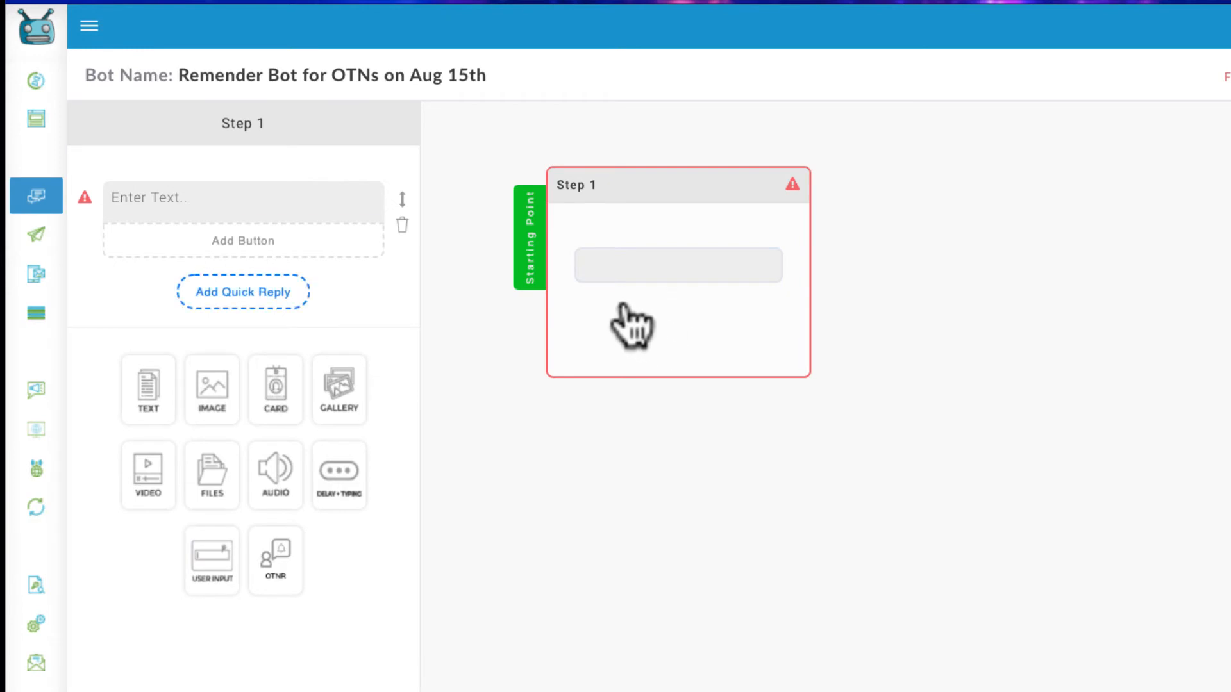
# - Delete Step 1's empty text block and try out video, image and gallery blocks in its place, removing each one
pyautogui.click(402, 225)
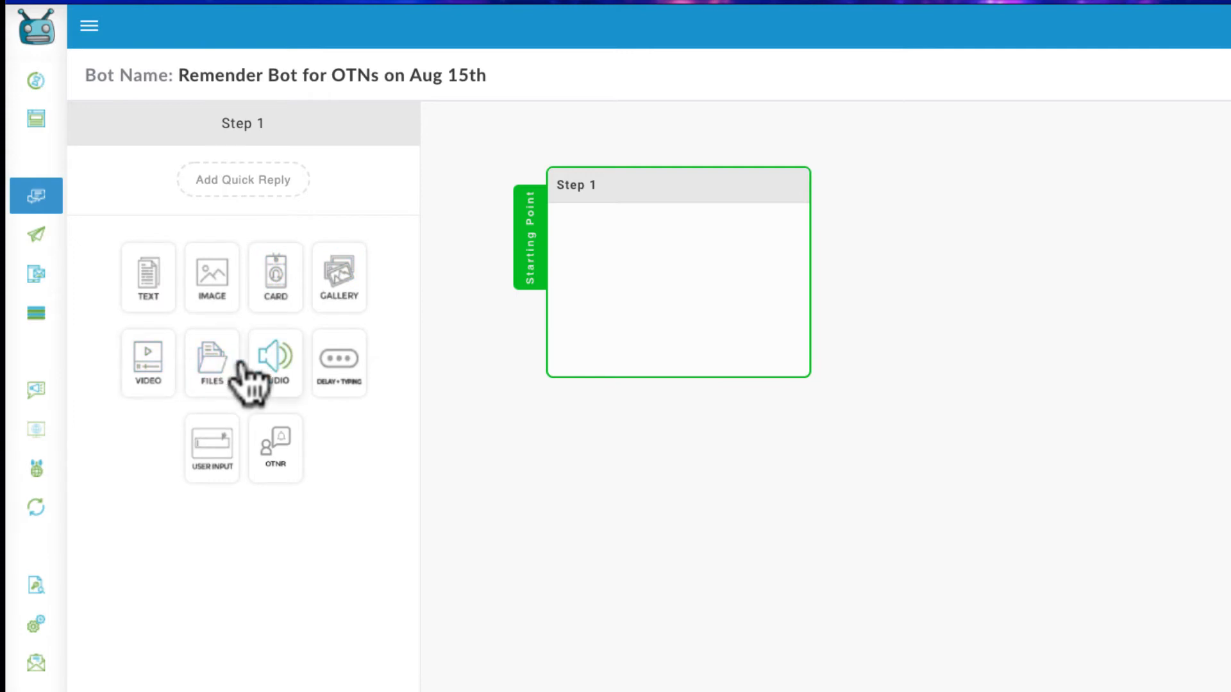
pyautogui.moveTo(241, 363); pyautogui.dragTo(683, 349)
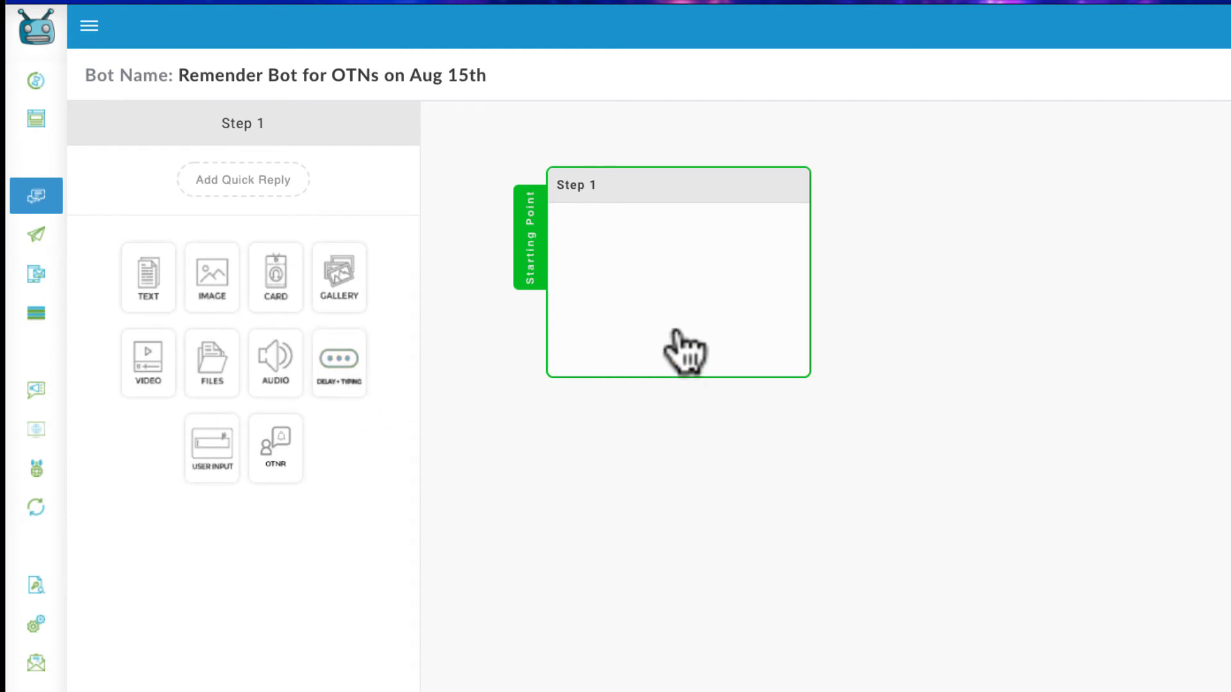
pyautogui.moveTo(683, 349); pyautogui.dragTo(634, 330)
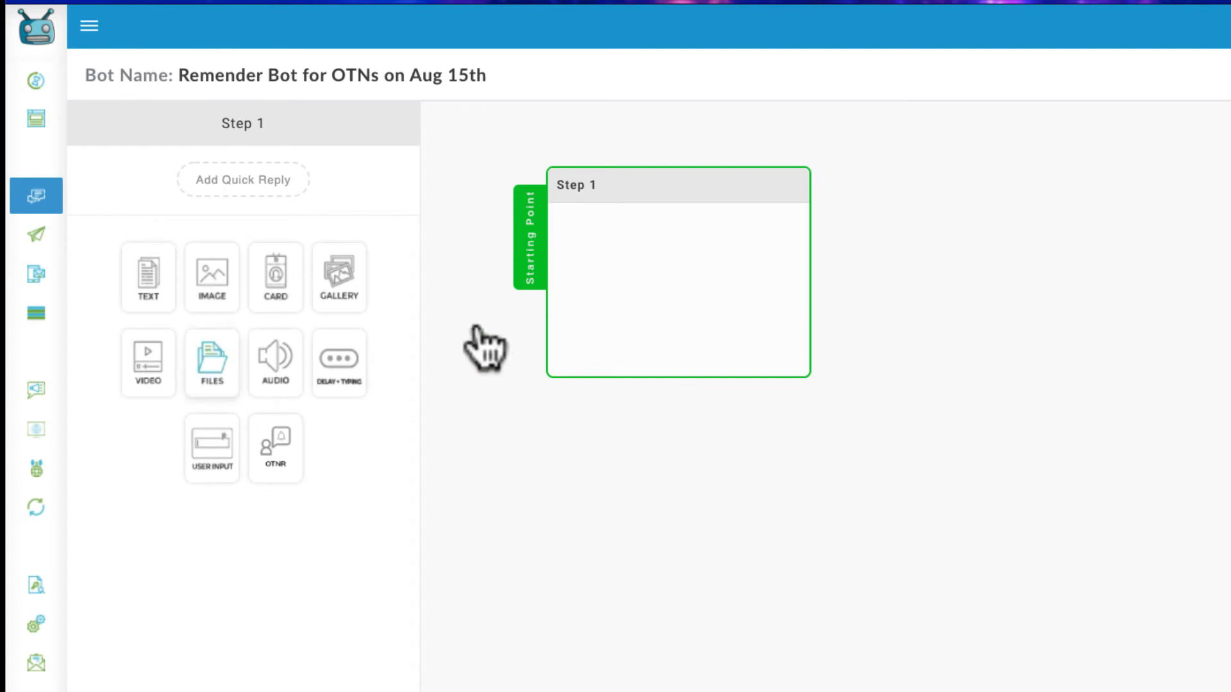
pyautogui.click(154, 369)
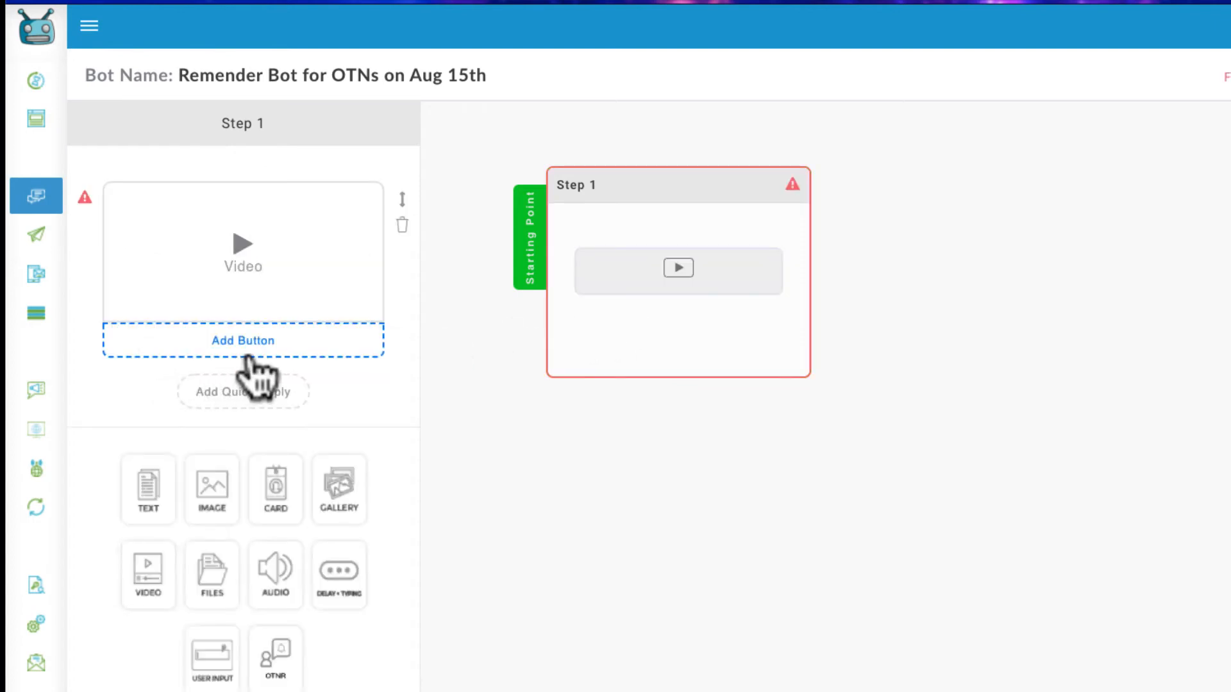
pyautogui.click(401, 231)
pyautogui.click(215, 269)
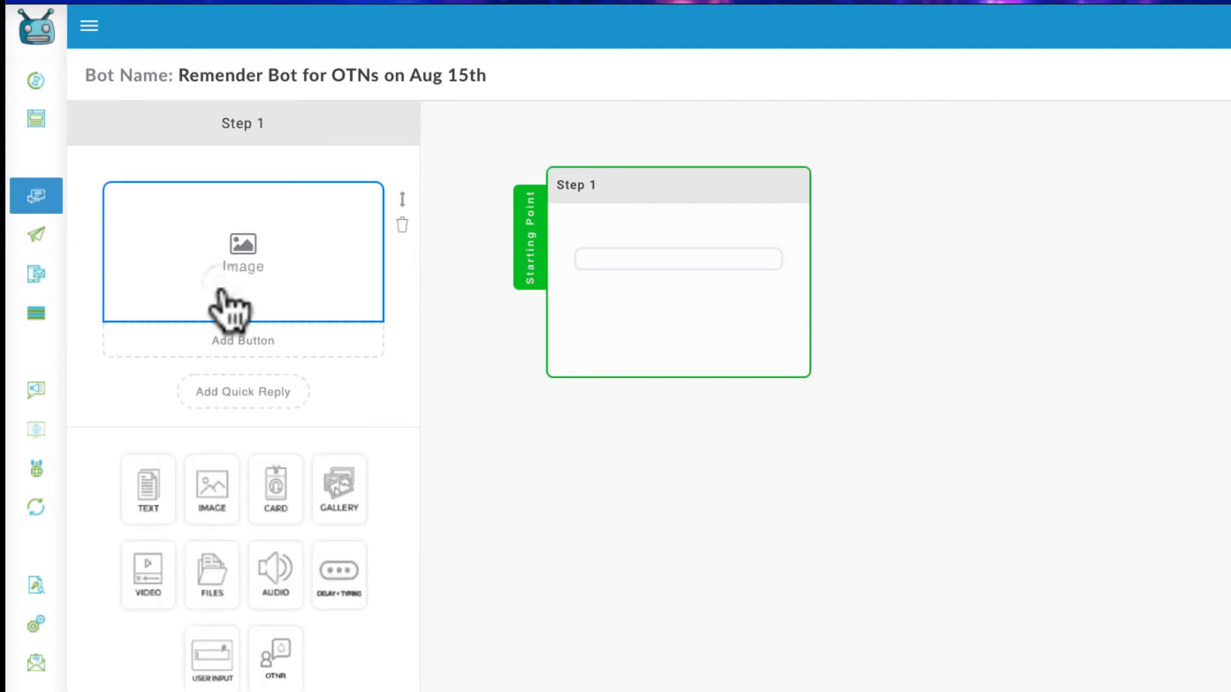
pyautogui.click(401, 226)
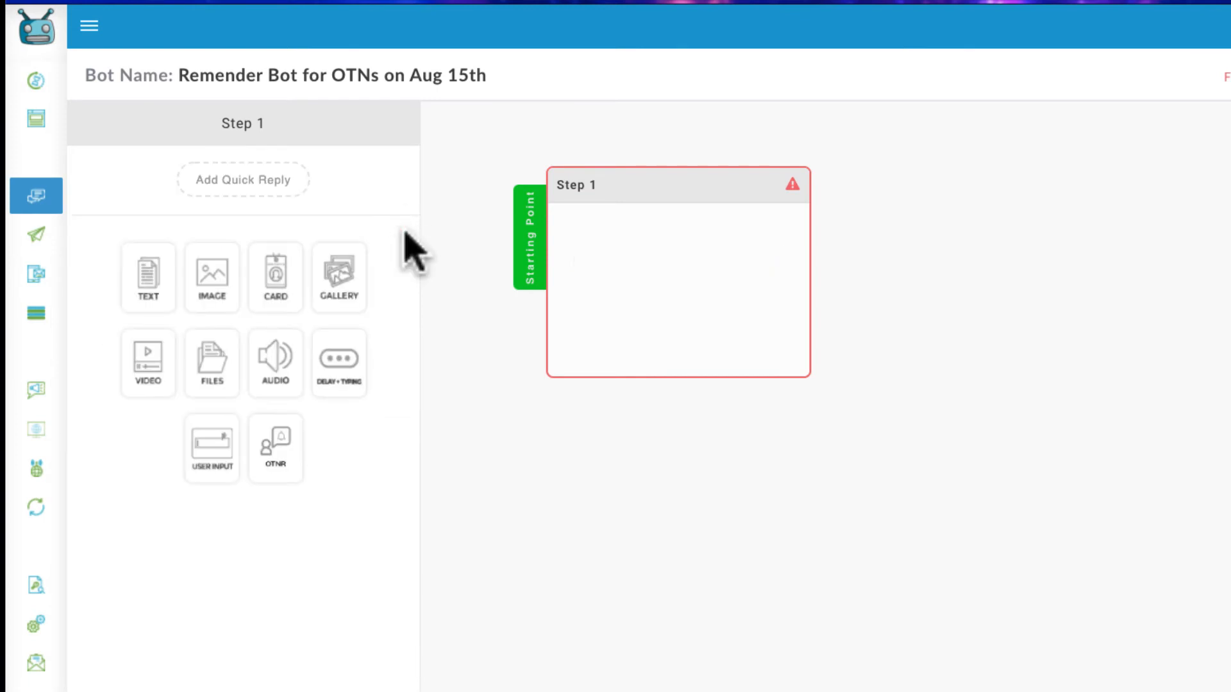
pyautogui.click(342, 274)
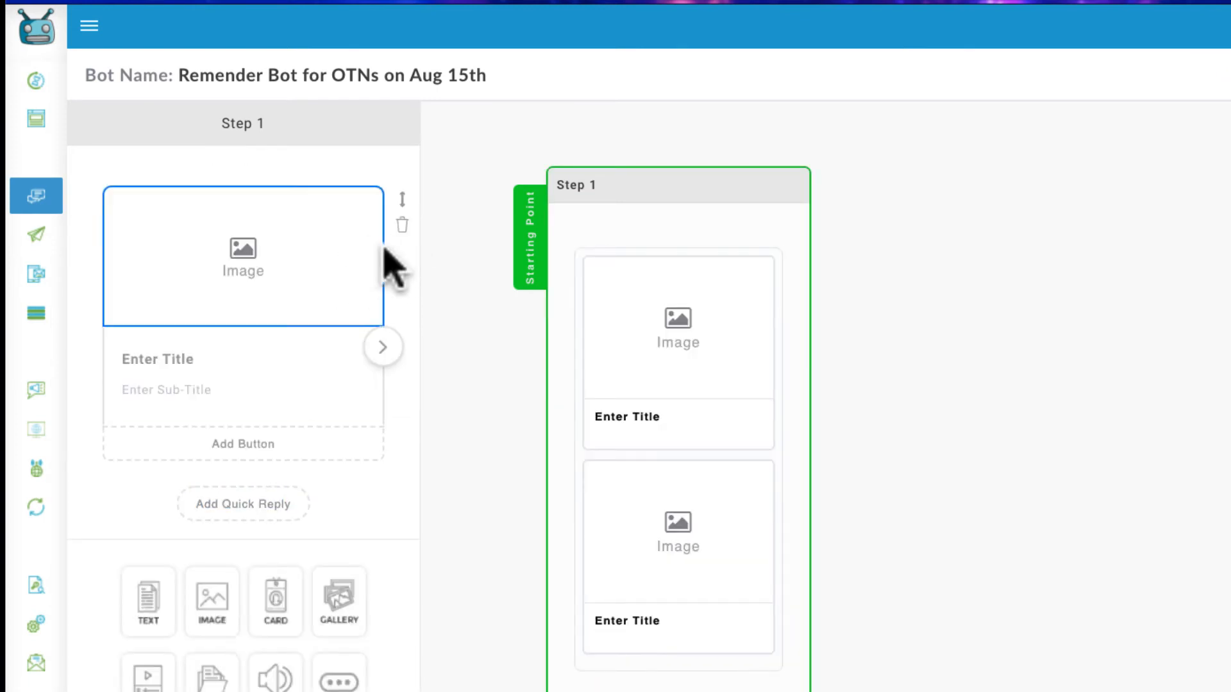
pyautogui.click(402, 226)
pyautogui.click(402, 226)
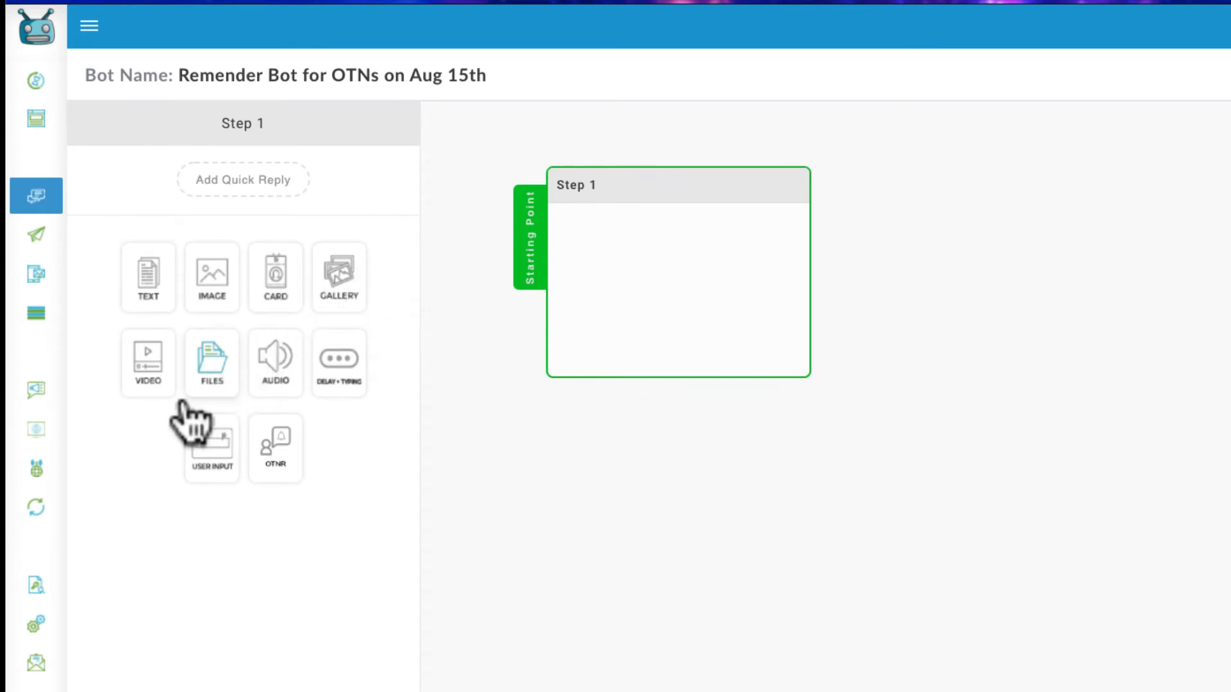
# - Try out audio, file and image blocks in Step 1, removing each one
pyautogui.click(274, 368)
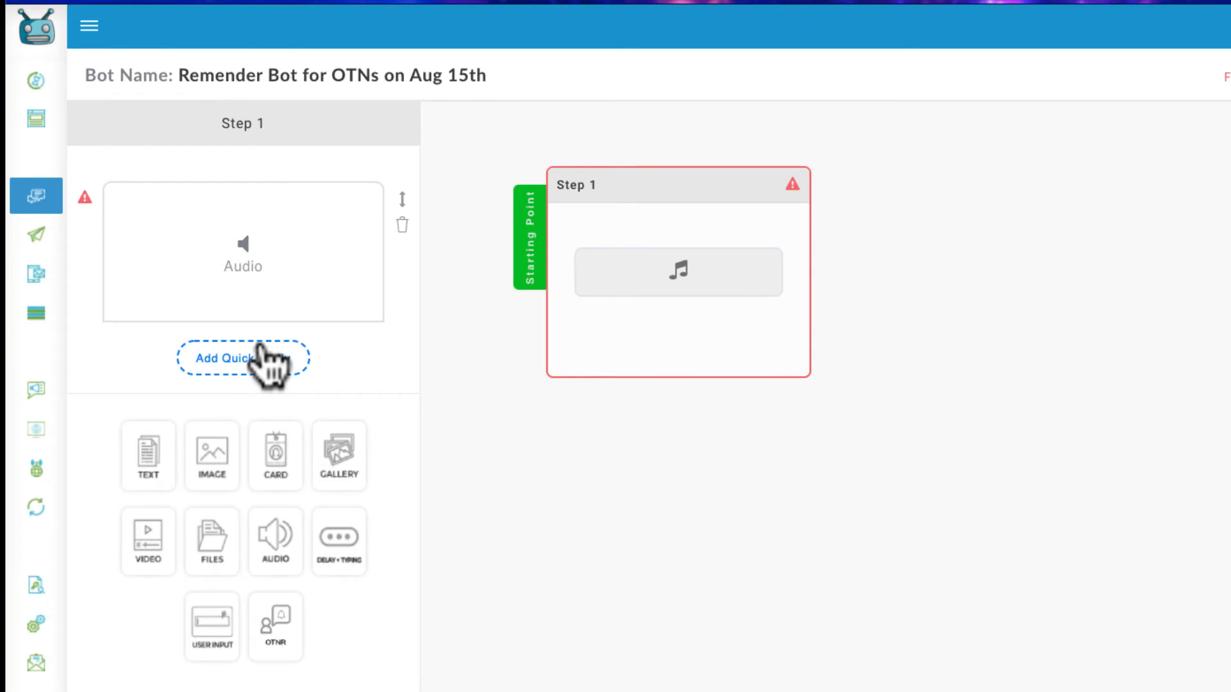
pyautogui.click(402, 224)
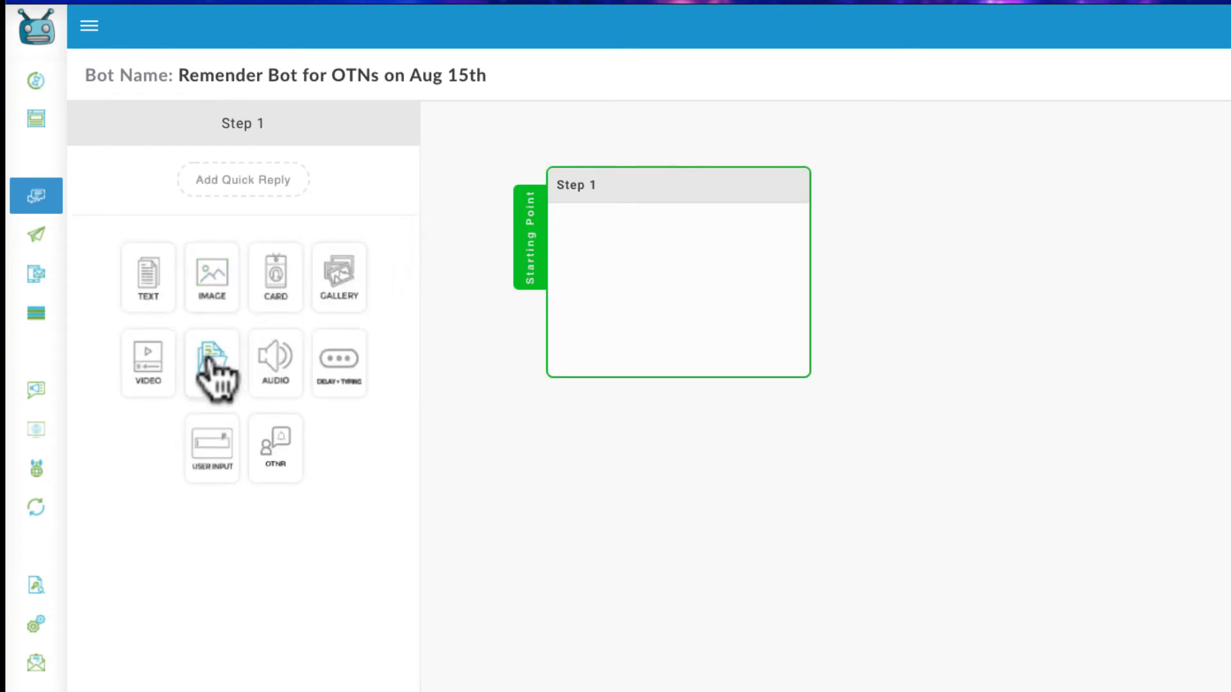
pyautogui.click(215, 375)
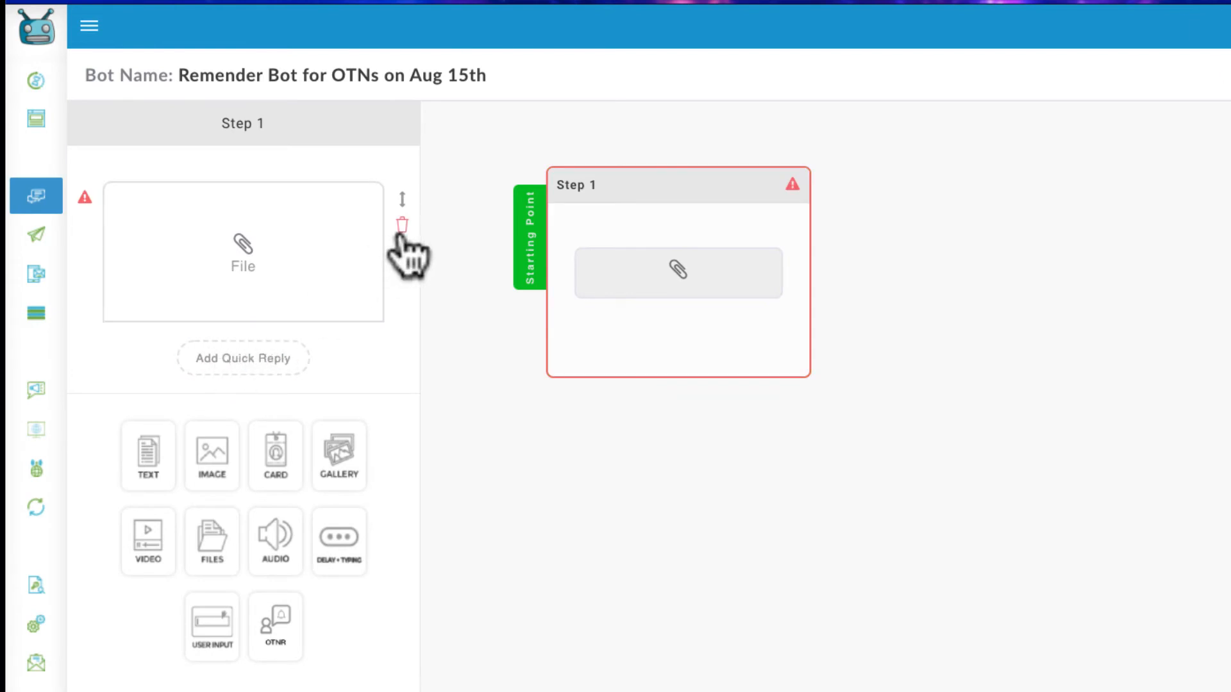
pyautogui.click(402, 228)
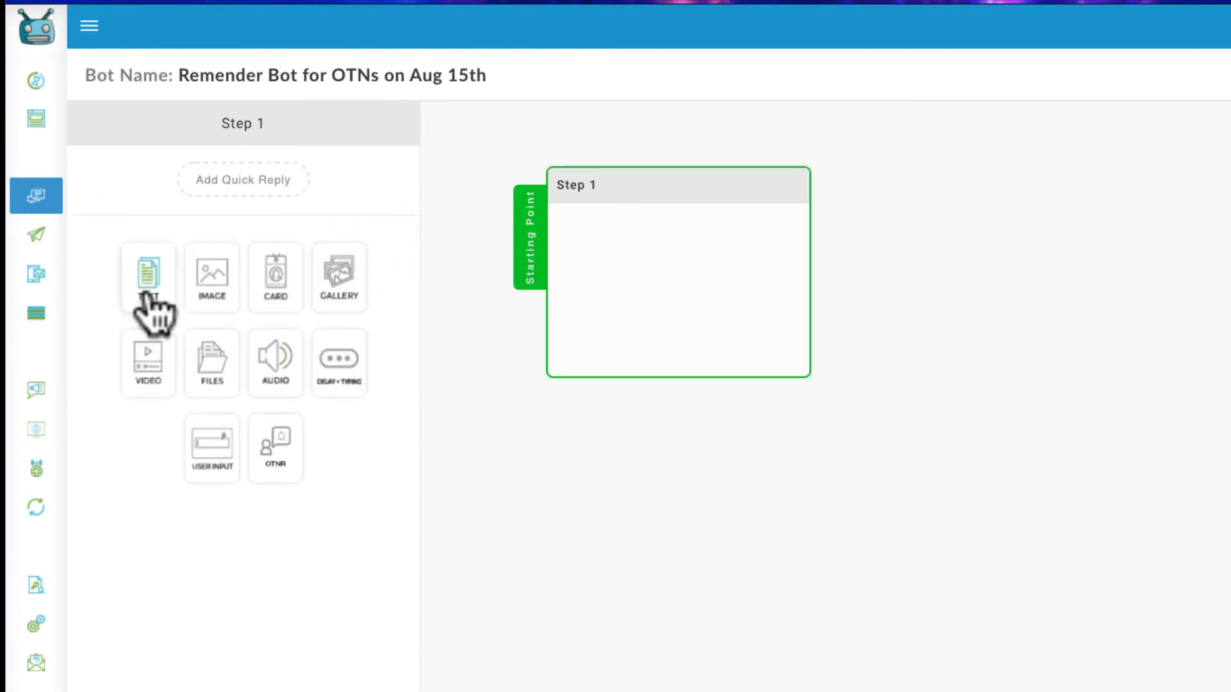
pyautogui.click(205, 301)
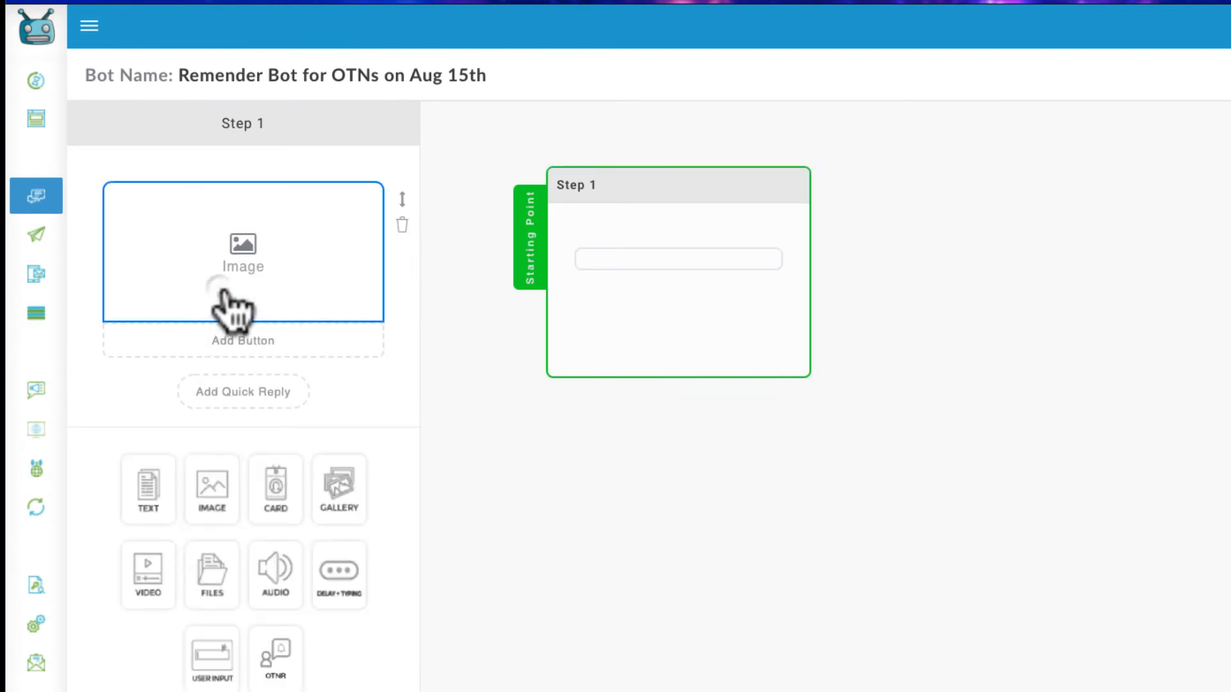
pyautogui.click(402, 228)
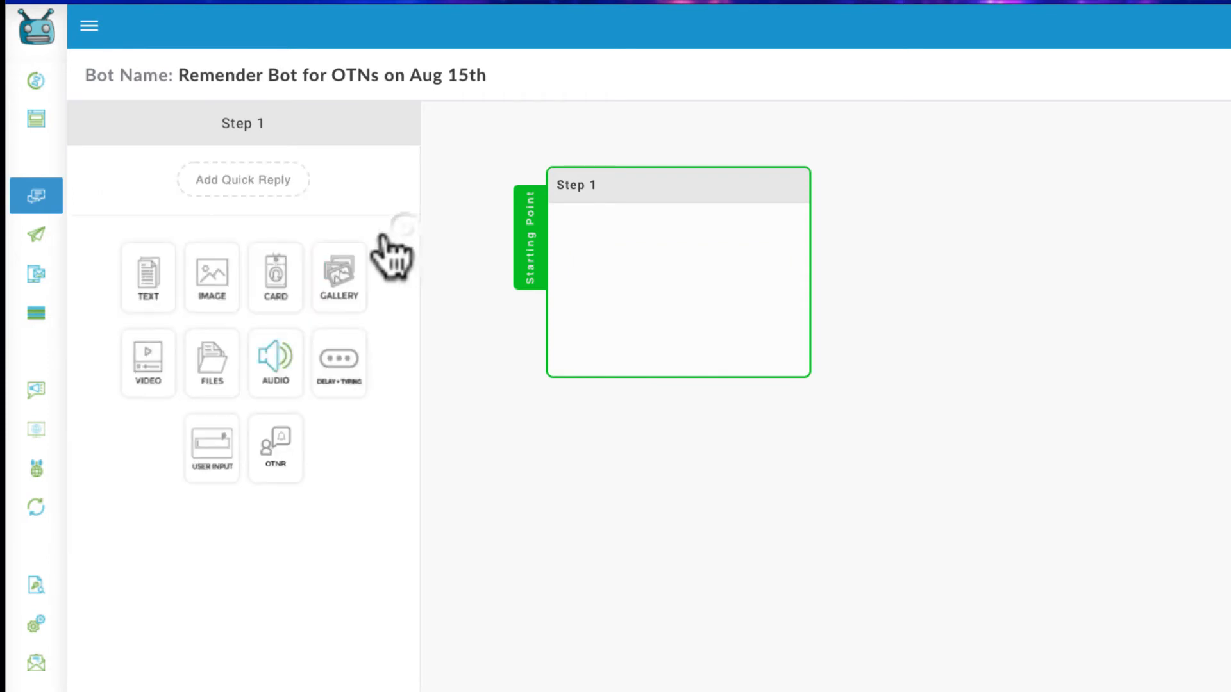
# - Add a text block to Step 1 that opens with a fire emoji and the First Name placeholder followed by a comma
pyautogui.click(168, 291)
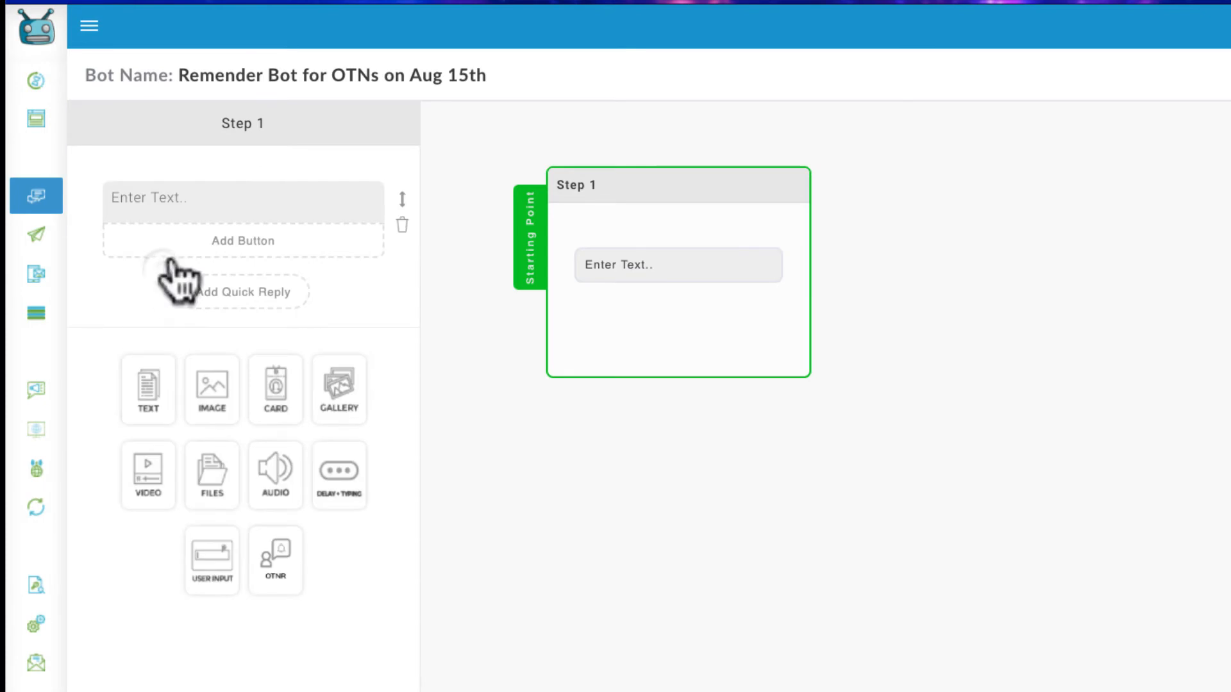
pyautogui.click(210, 198)
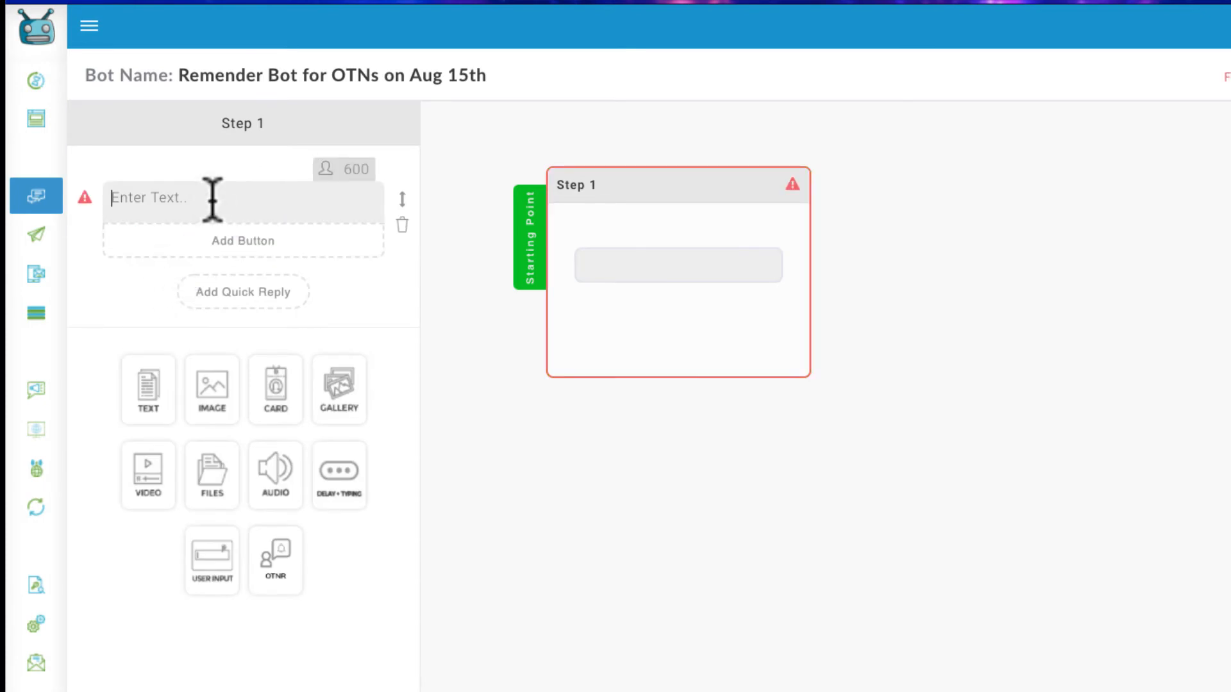
pyautogui.press('ctrl+super+space')
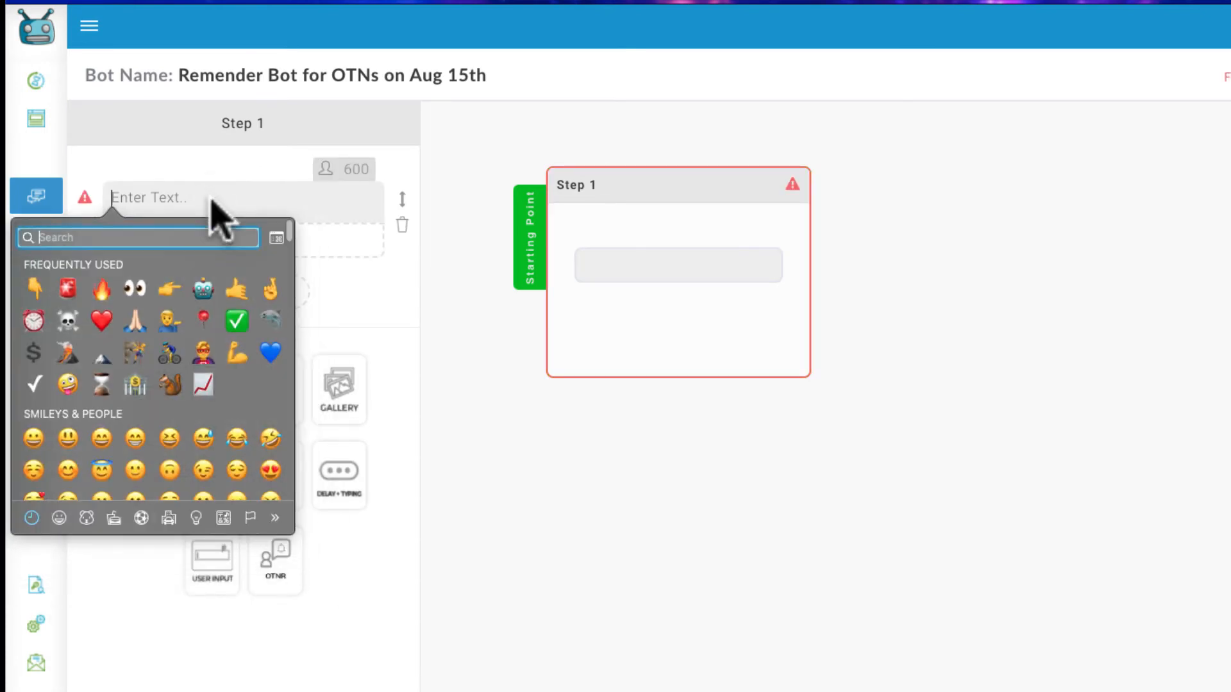
pyautogui.click(103, 290)
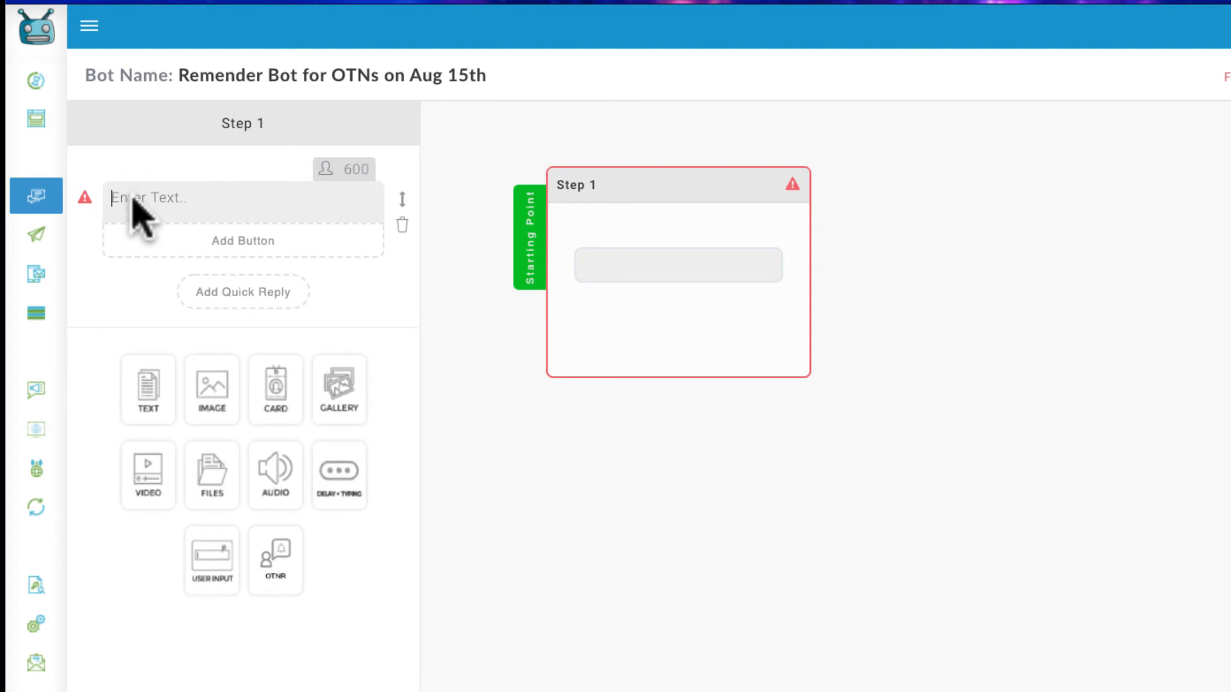
pyautogui.click(132, 200)
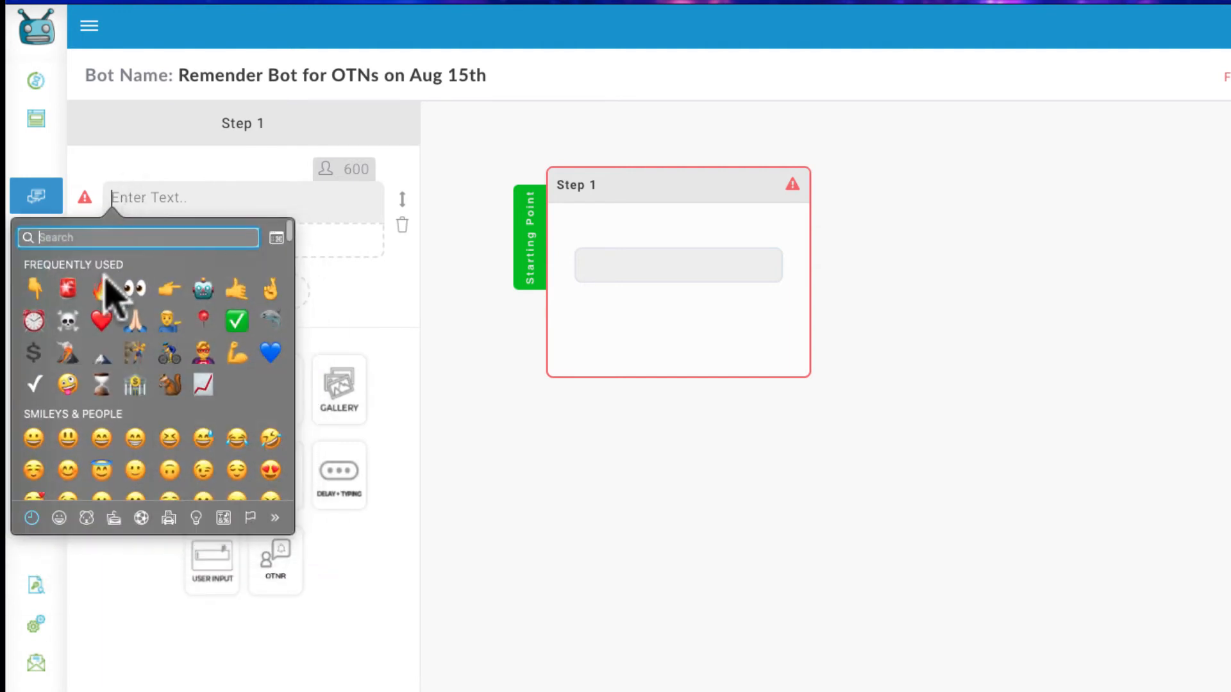
pyautogui.click(100, 294)
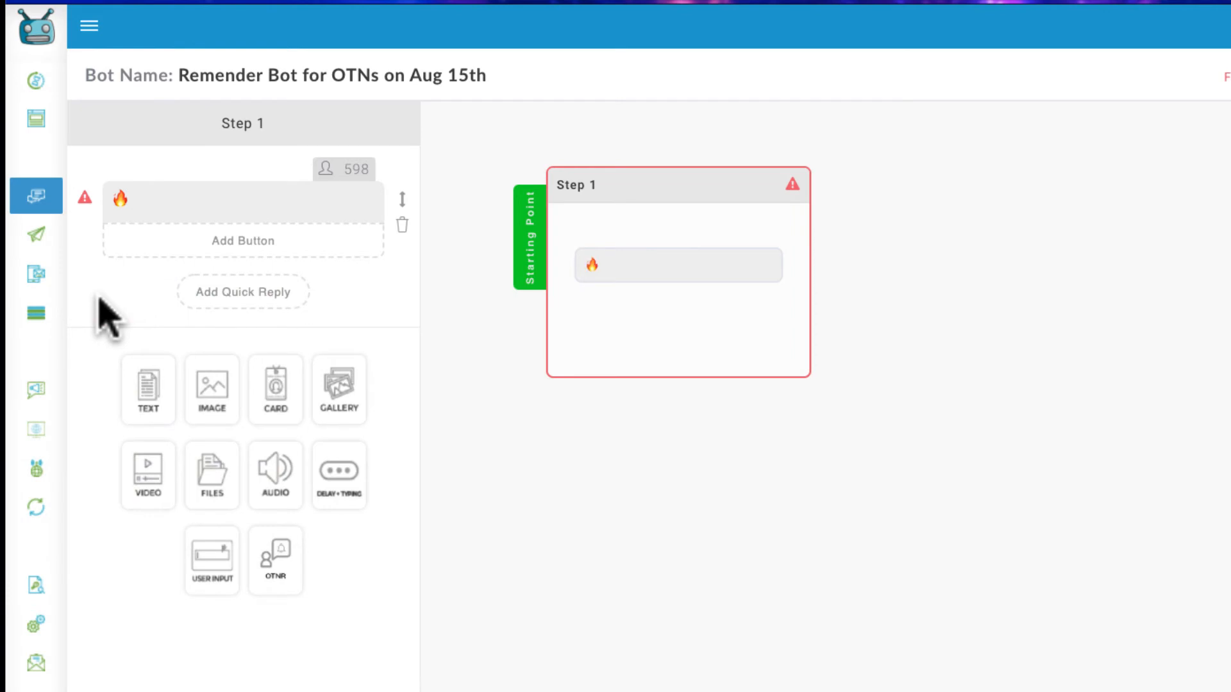
pyautogui.click(324, 169)
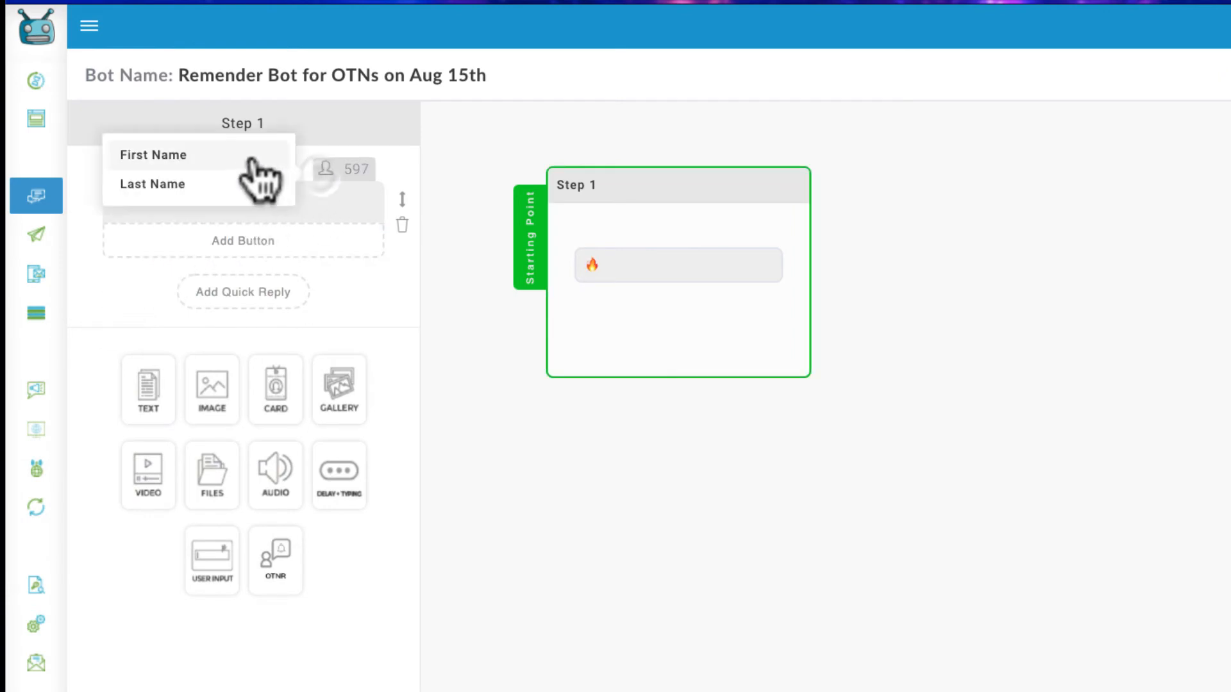
pyautogui.click(252, 160)
pyautogui.write(',')
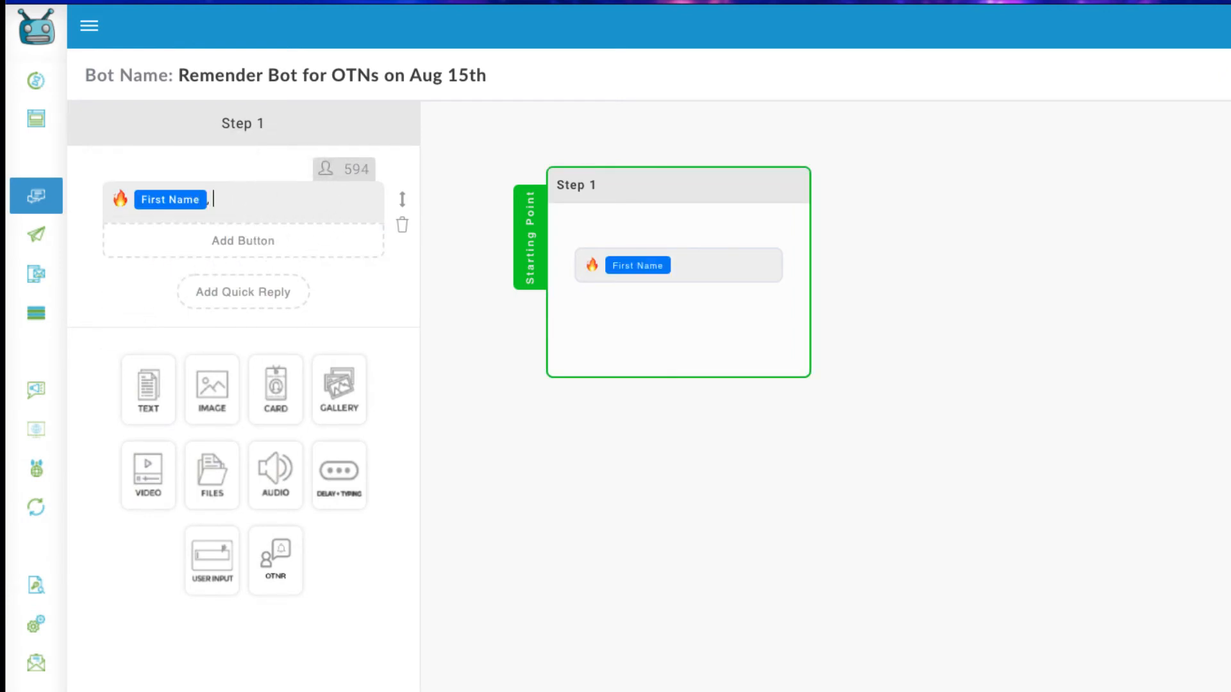
# - Continue the Step 1 message with "we are going live on our call today..." after the First Name placeholder
pyautogui.write(' we are going liv')
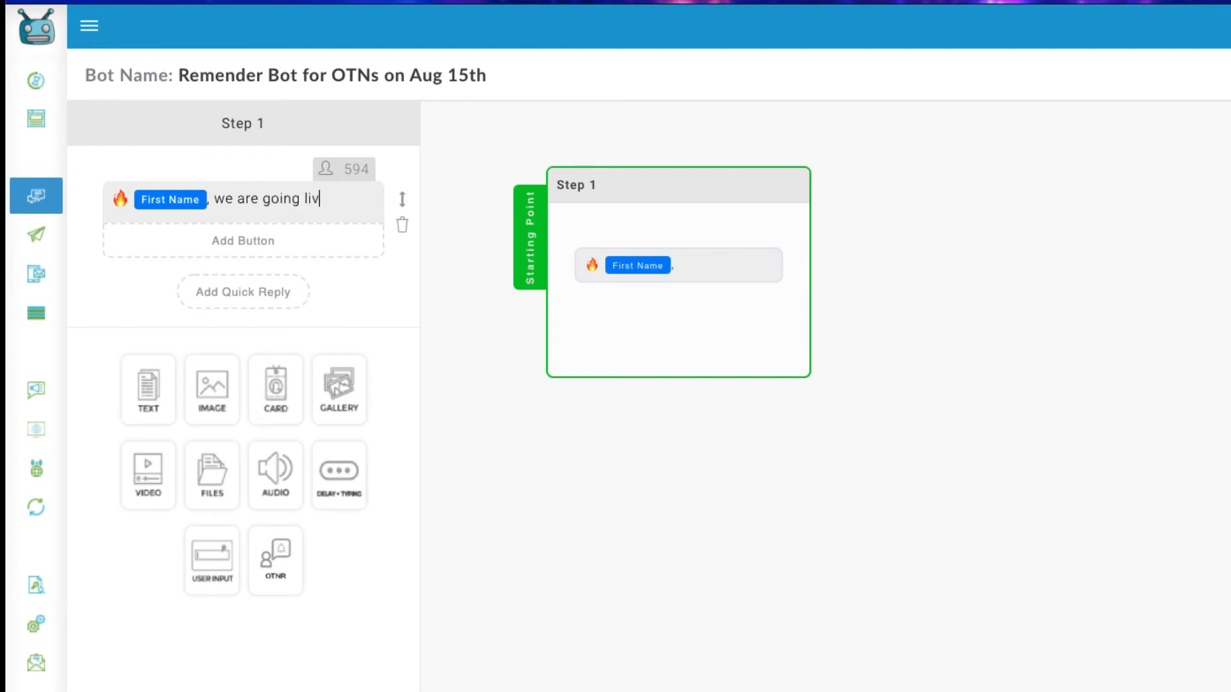
pyautogui.write('e on our  all')
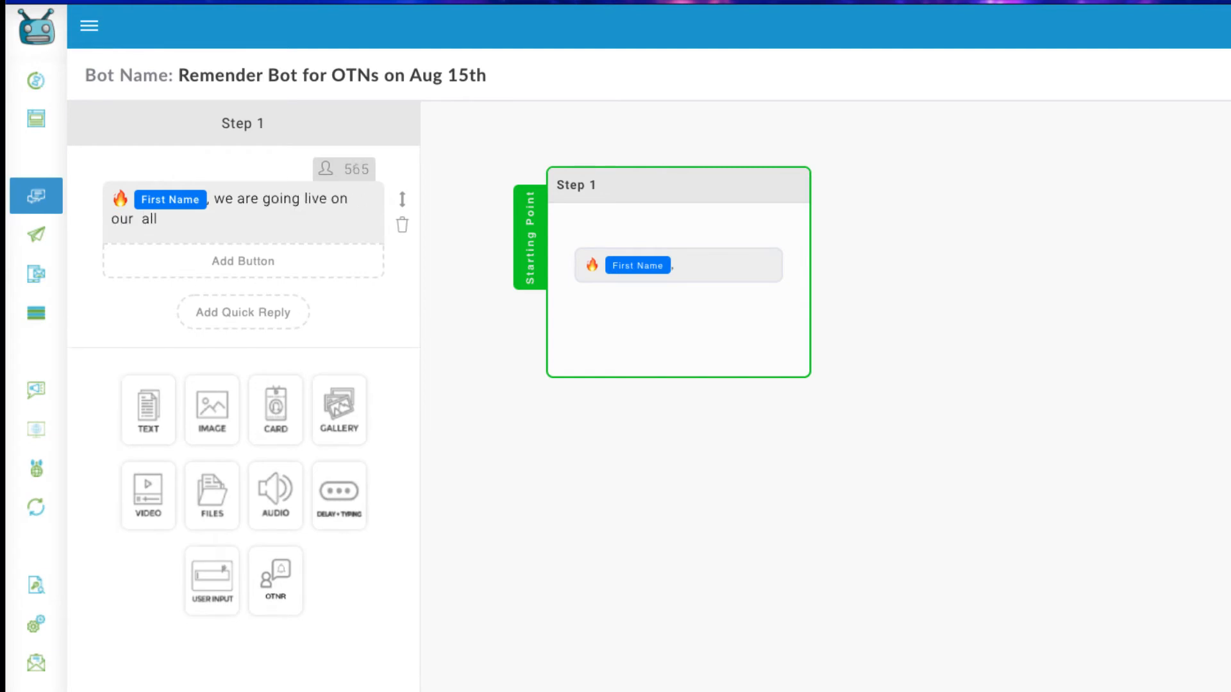
pyautogui.press('BackSpace')
pyautogui.press('BackSpace')
pyautogui.write('cal')
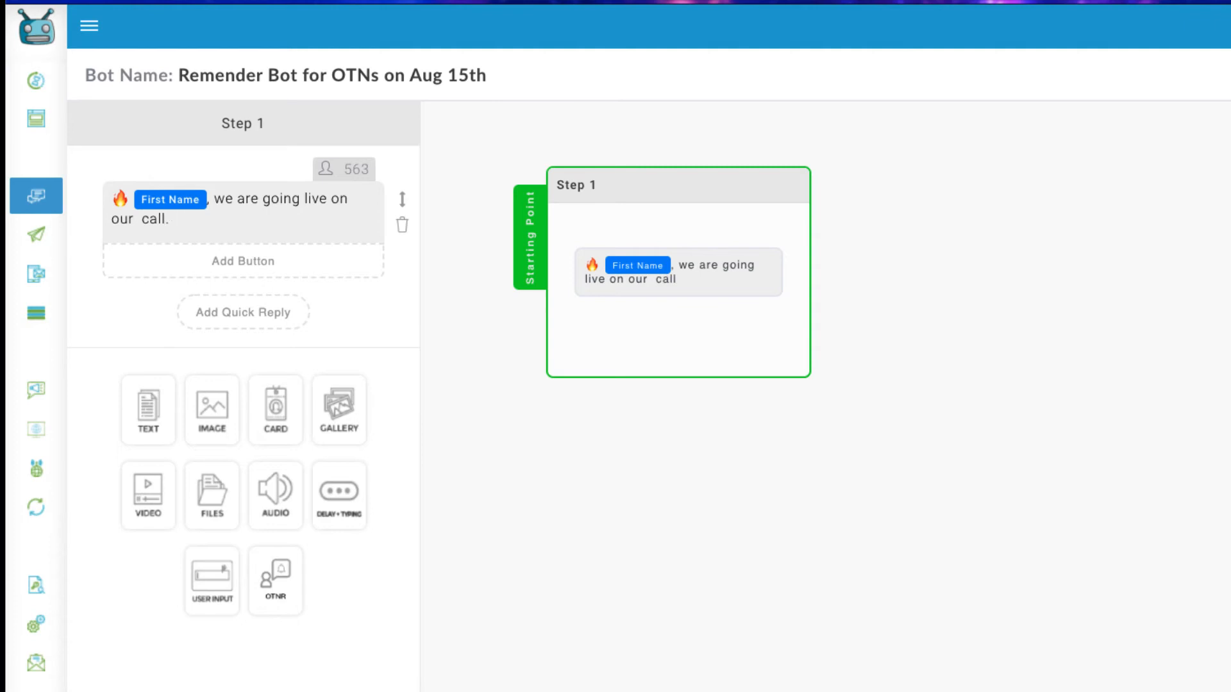
pyautogui.write('l today')
# - Finish the message with "Would you be able to join us? Click the button below..." and a pointing-down emoji
pyautogui.write('Would')
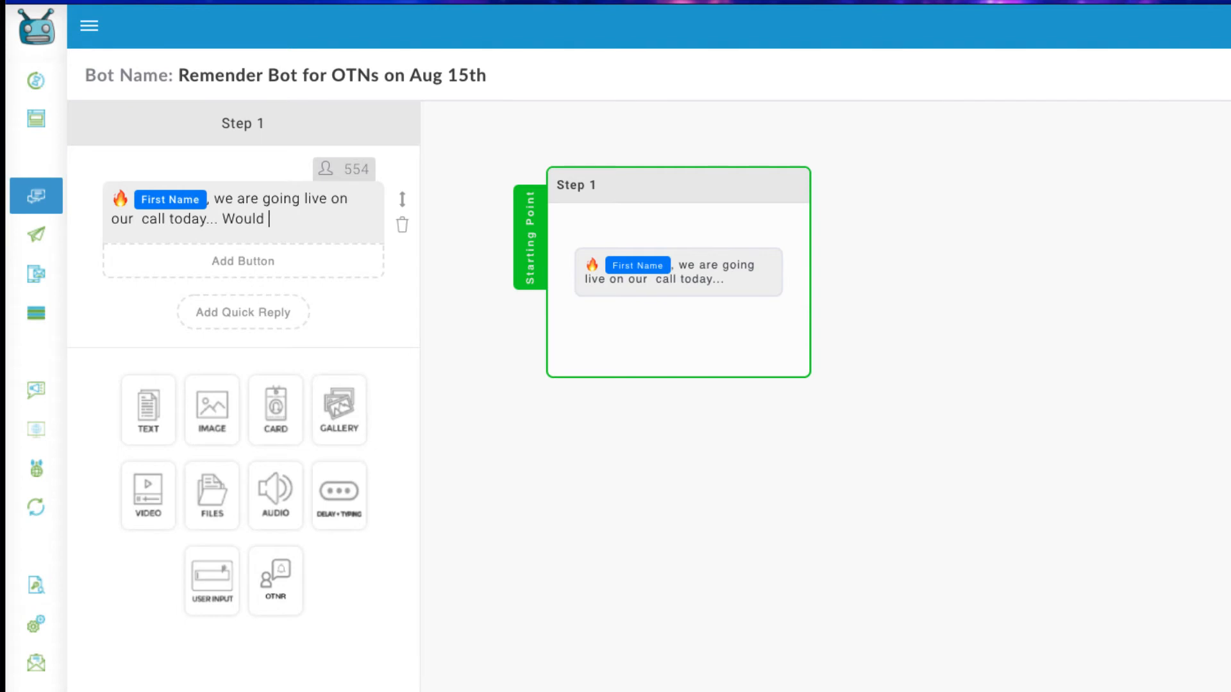
pyautogui.write('up')
pyautogui.press('BackSpace')
pyautogui.press('BackSpace')
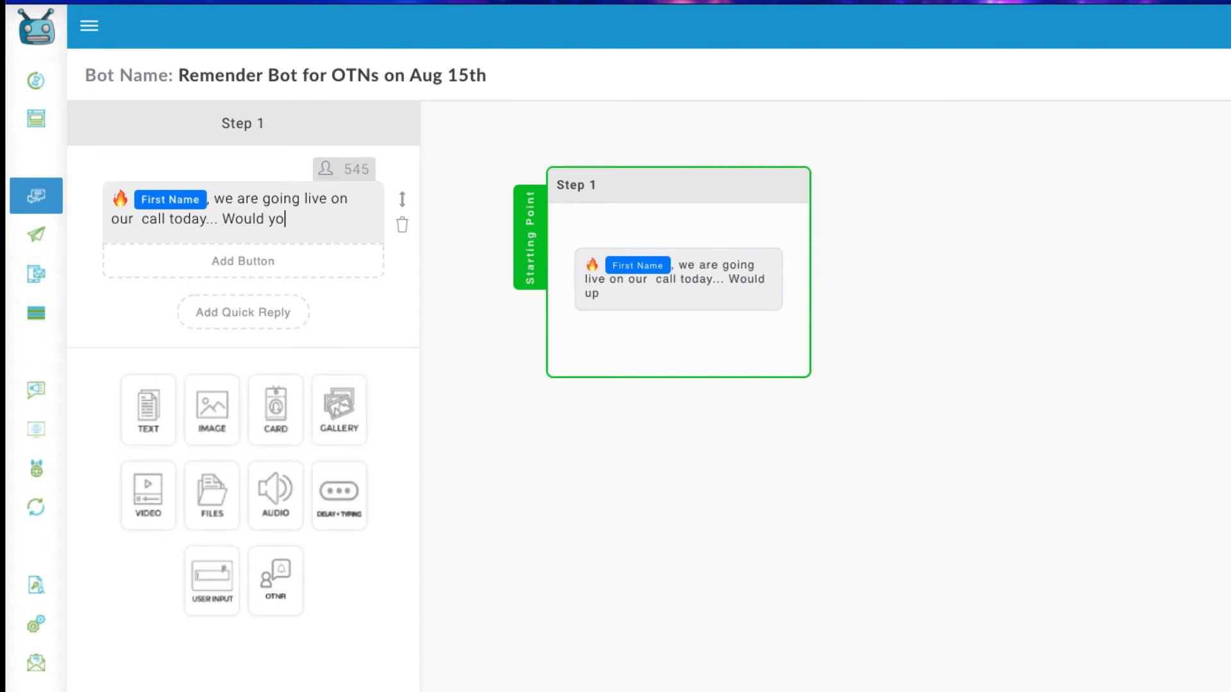
pyautogui.write('you be al')
pyautogui.write('le to joi')
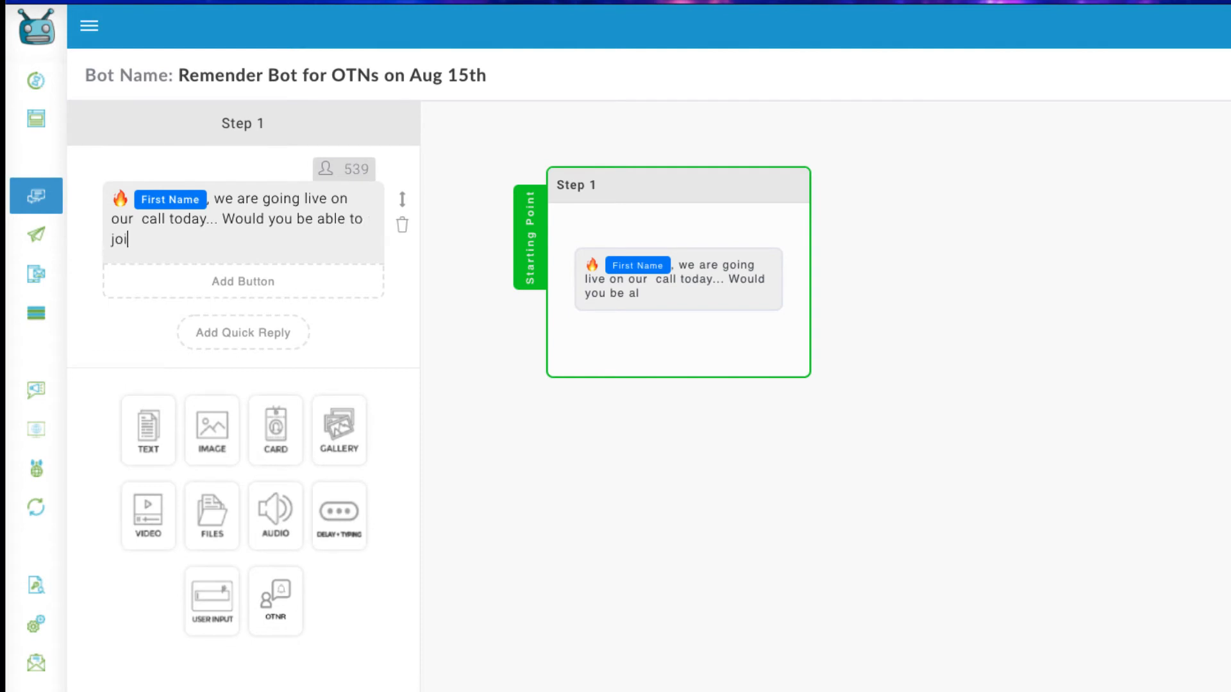
pyautogui.write('n us? Clic')
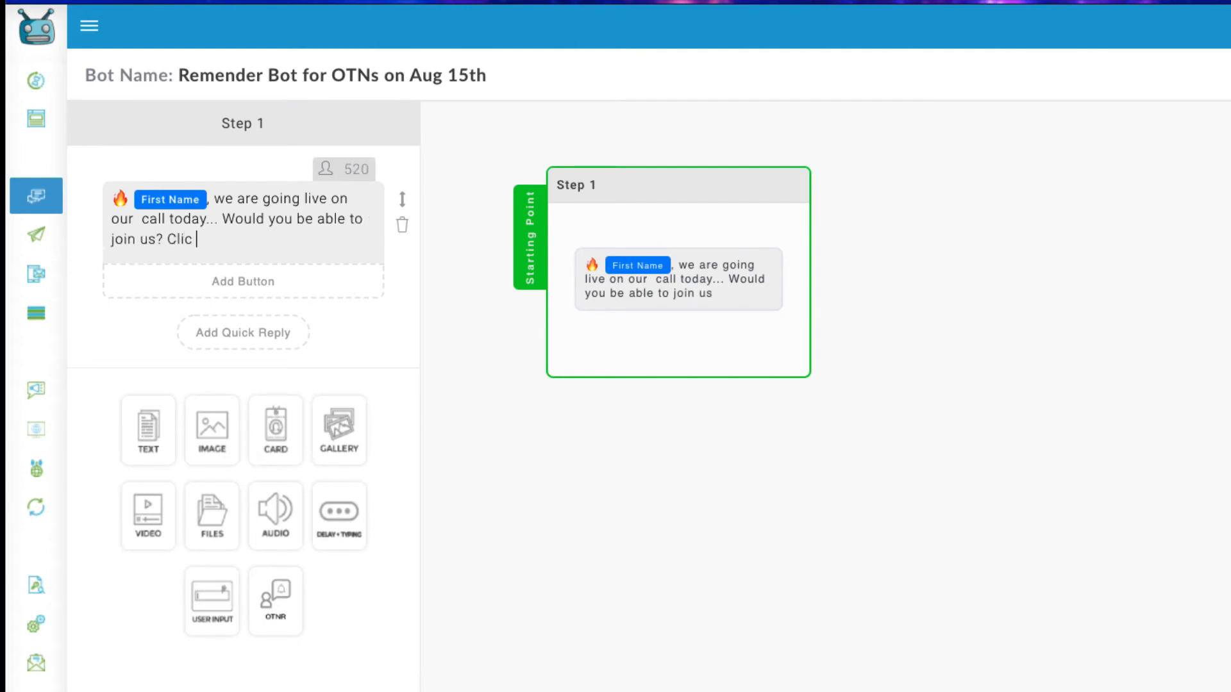
pyautogui.write('k the button b')
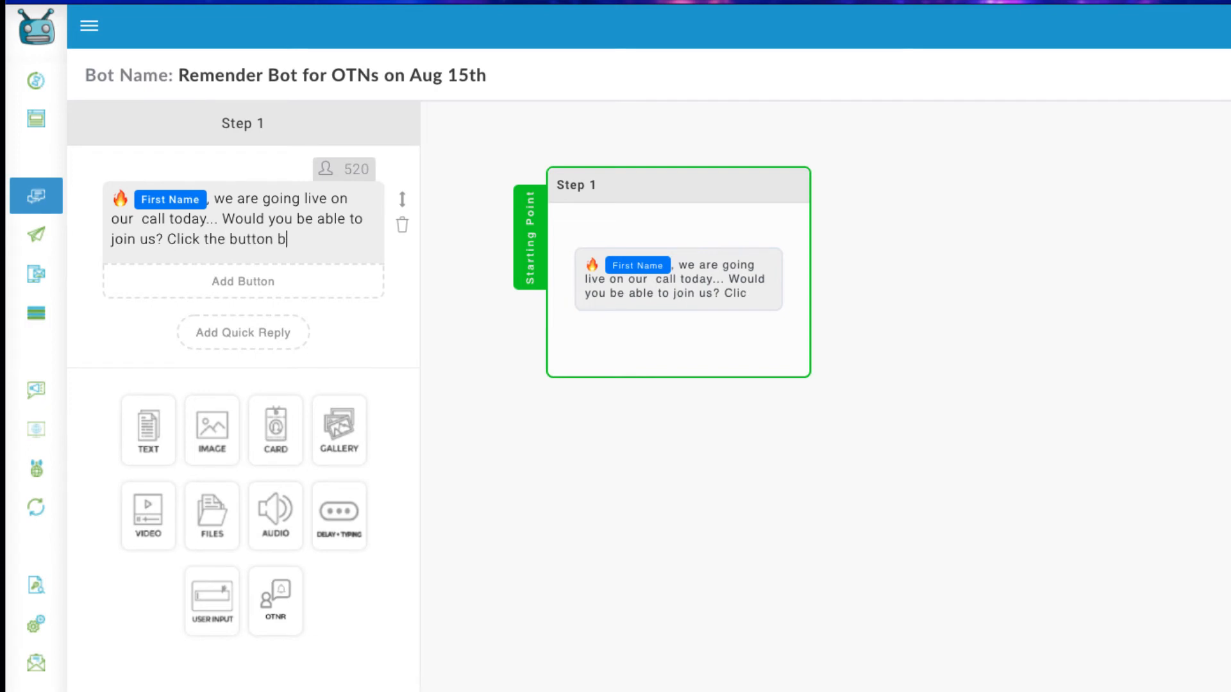
pyautogui.write('elow...')
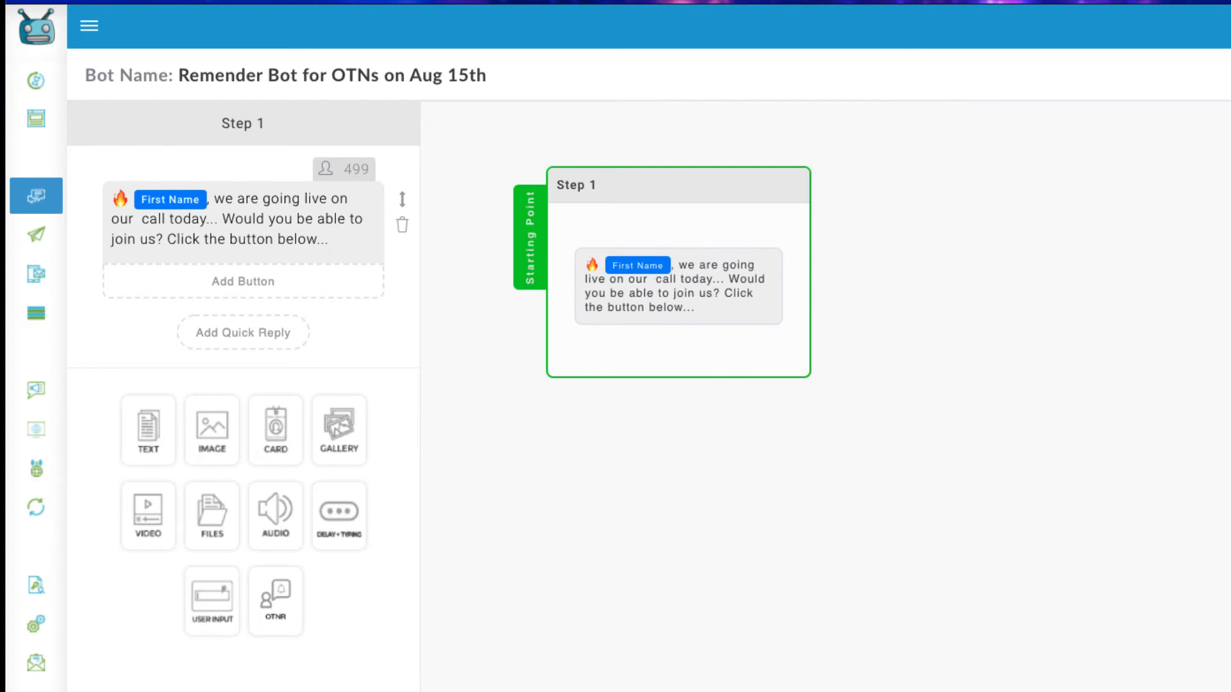
pyautogui.press('ctrl+super+space')
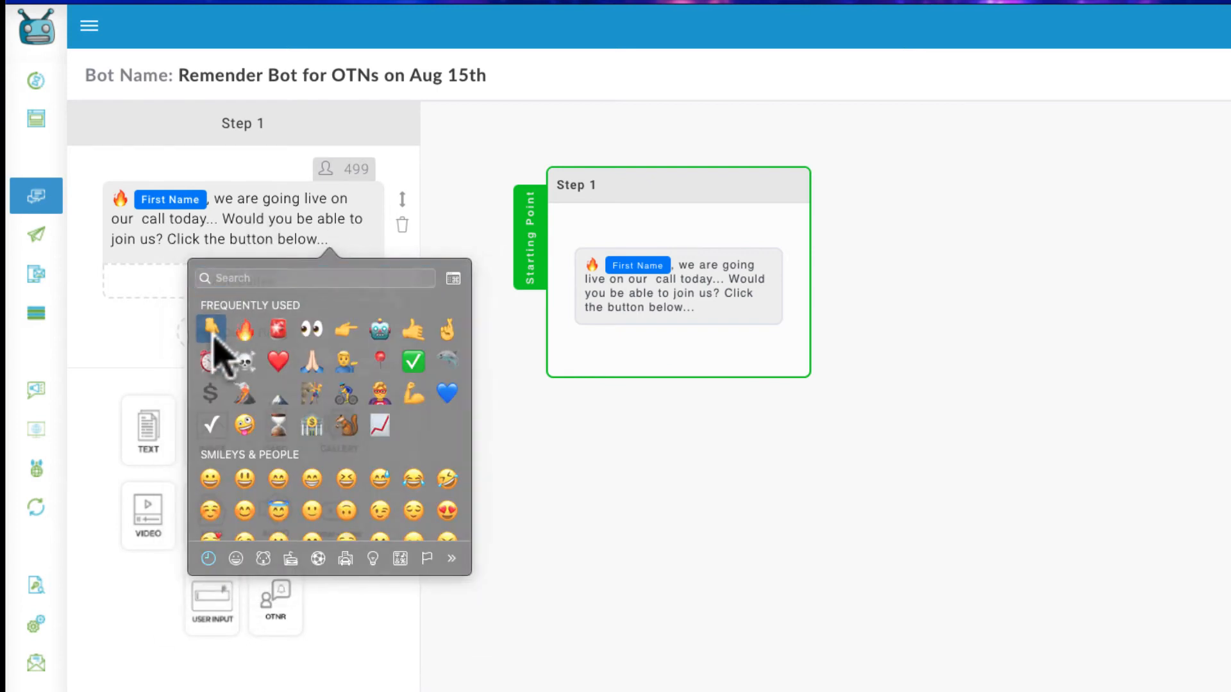
pyautogui.click(211, 329)
pyautogui.click(243, 282)
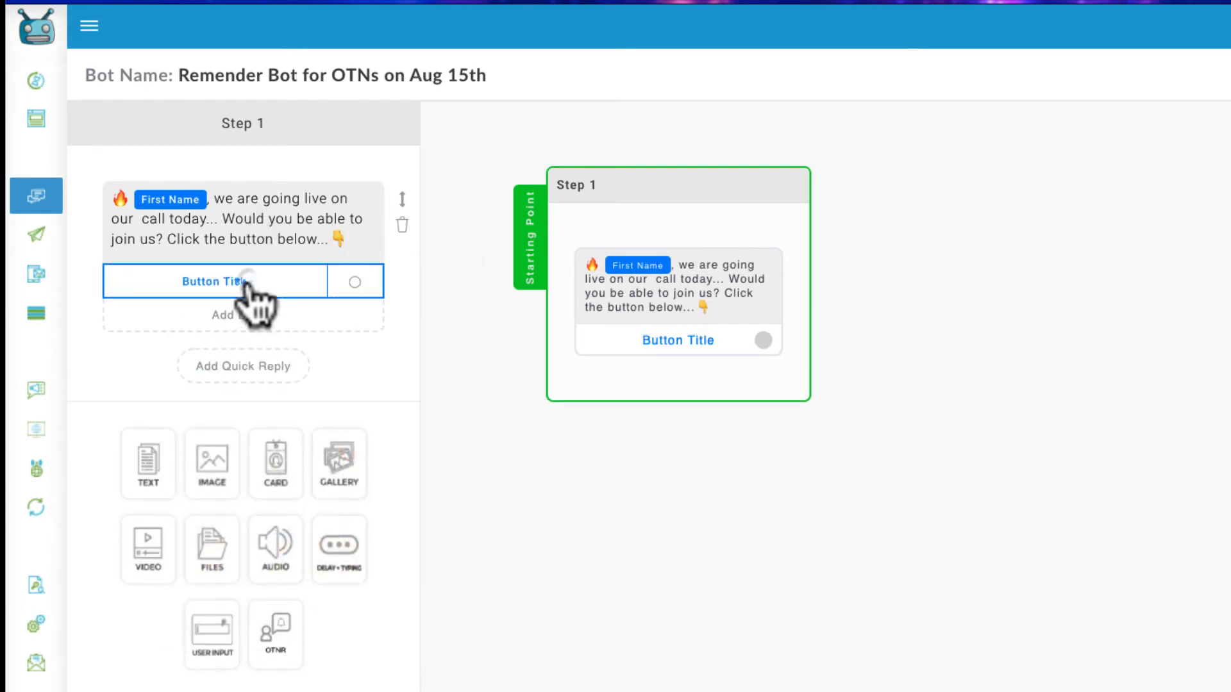
pyautogui.click(509, 206)
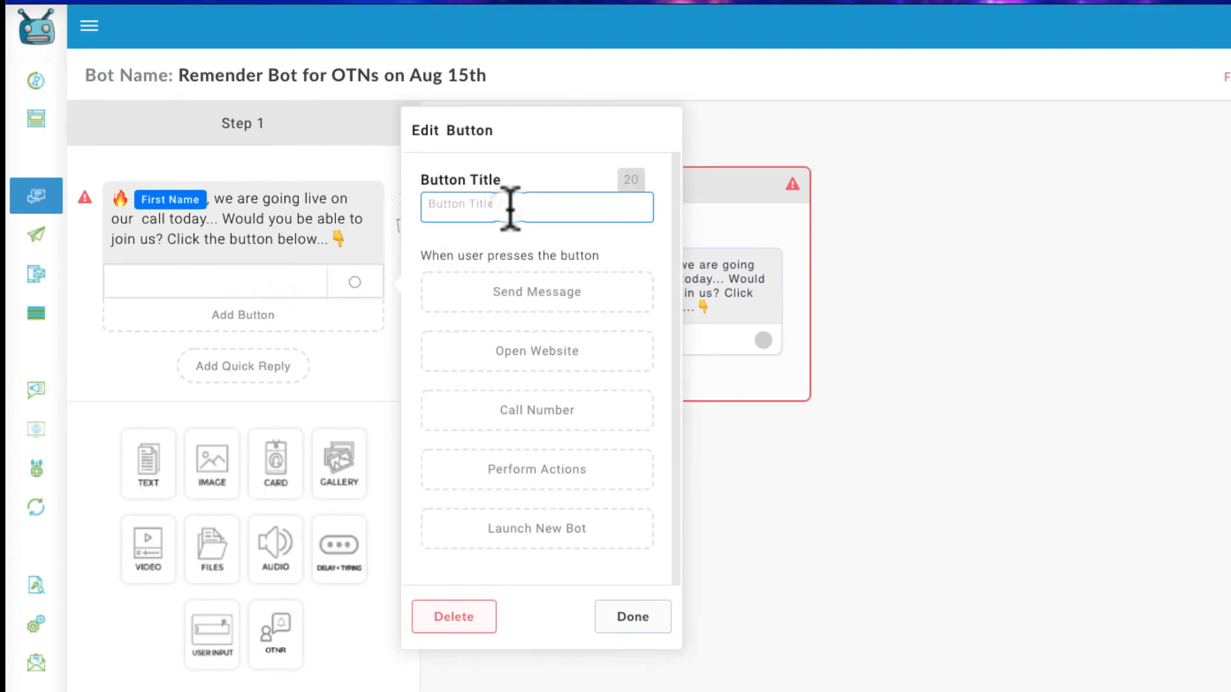
pyautogui.write('Yes Let M')
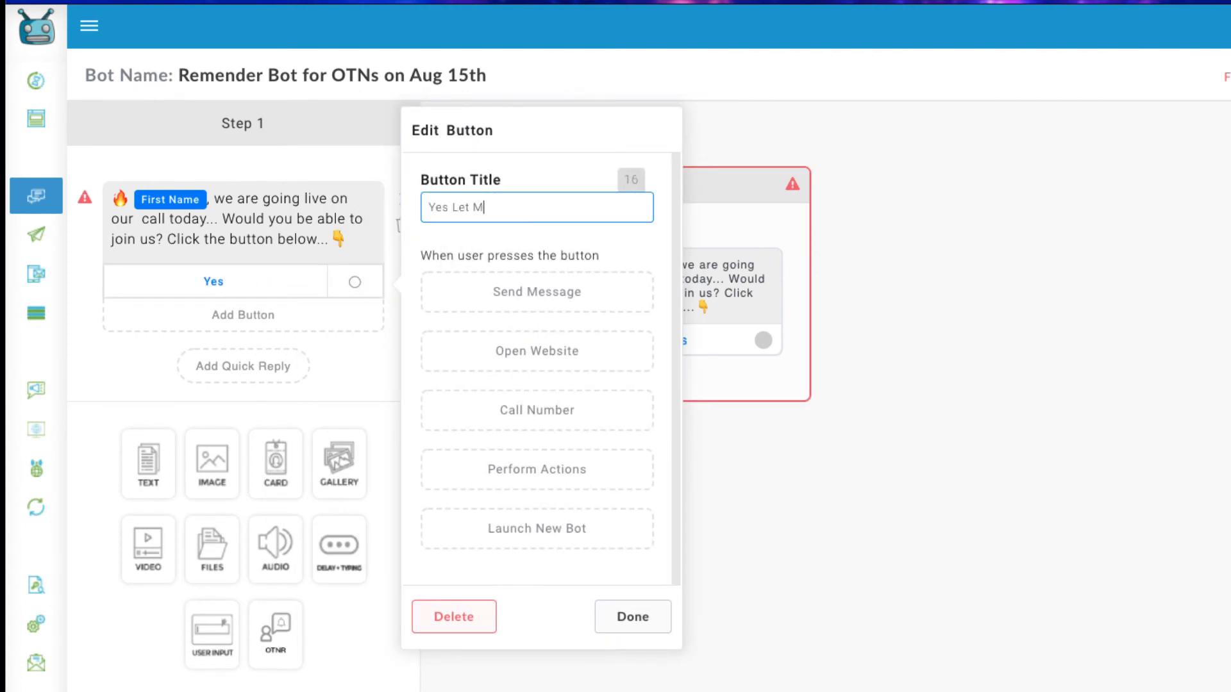
pyautogui.write('e Join')
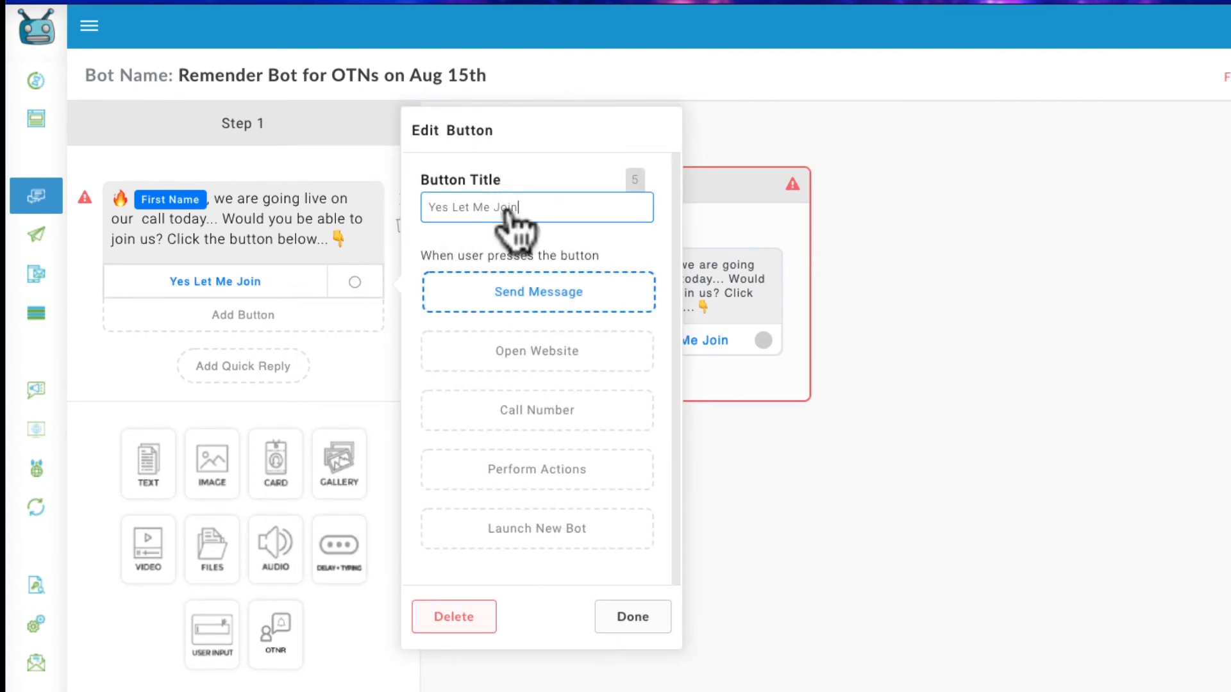
pyautogui.click(531, 353)
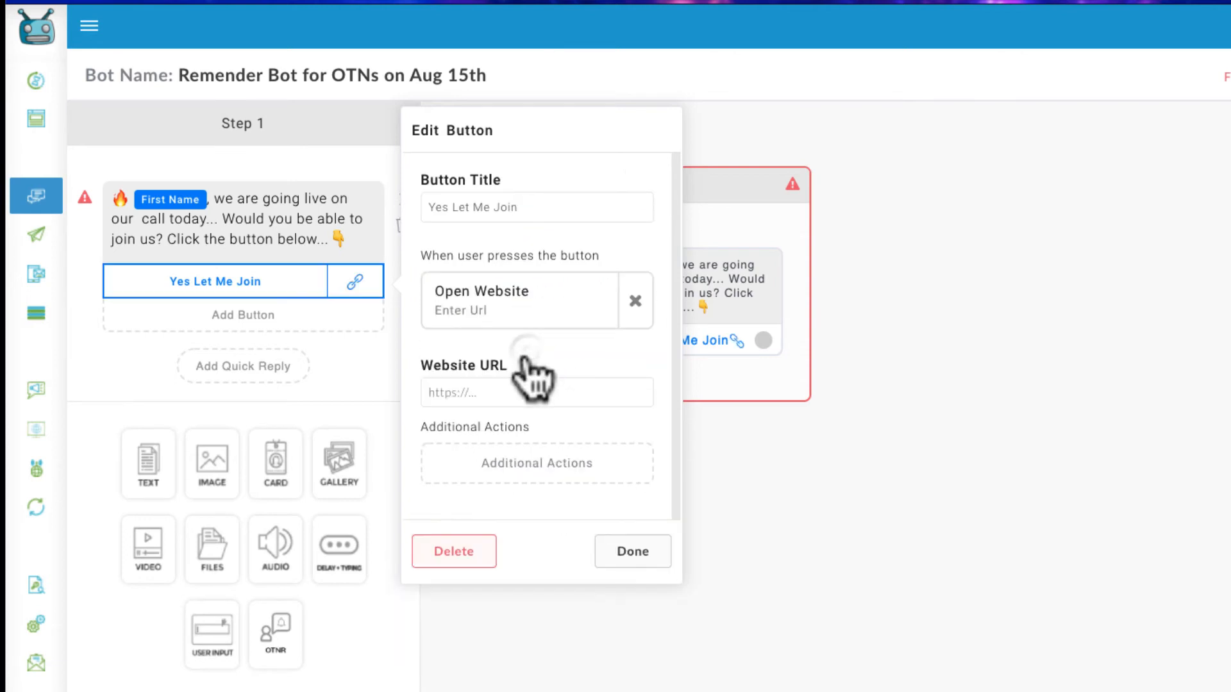
pyautogui.click(488, 392)
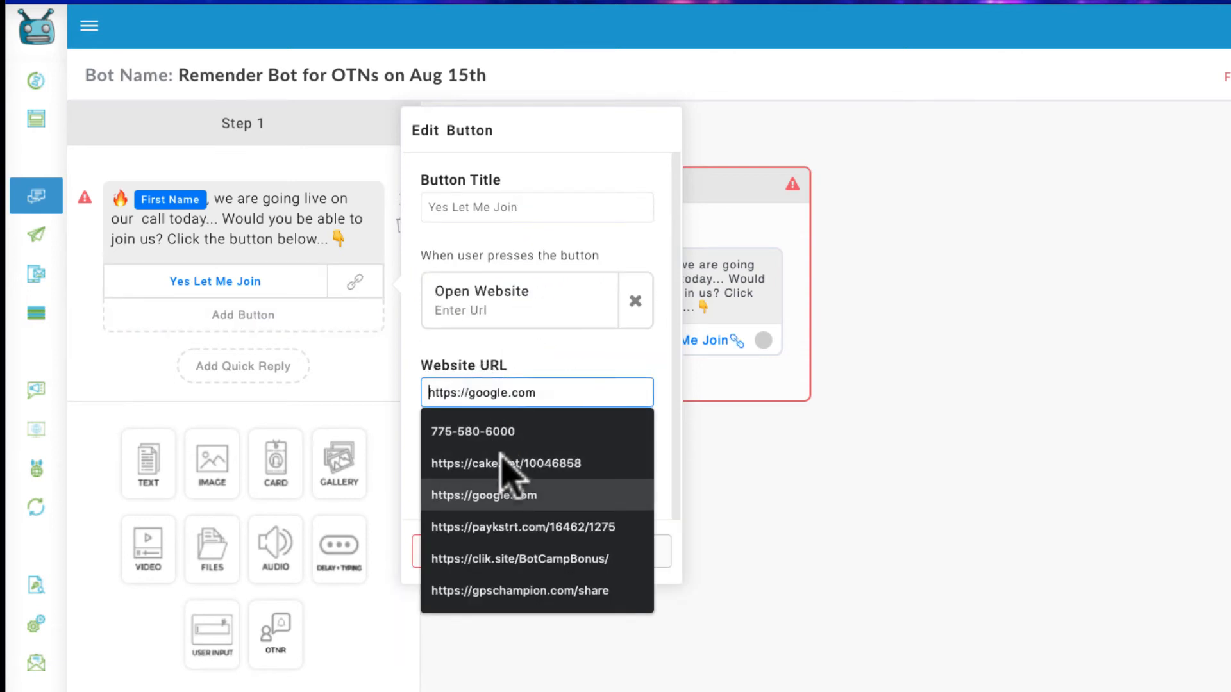
pyautogui.click(506, 495)
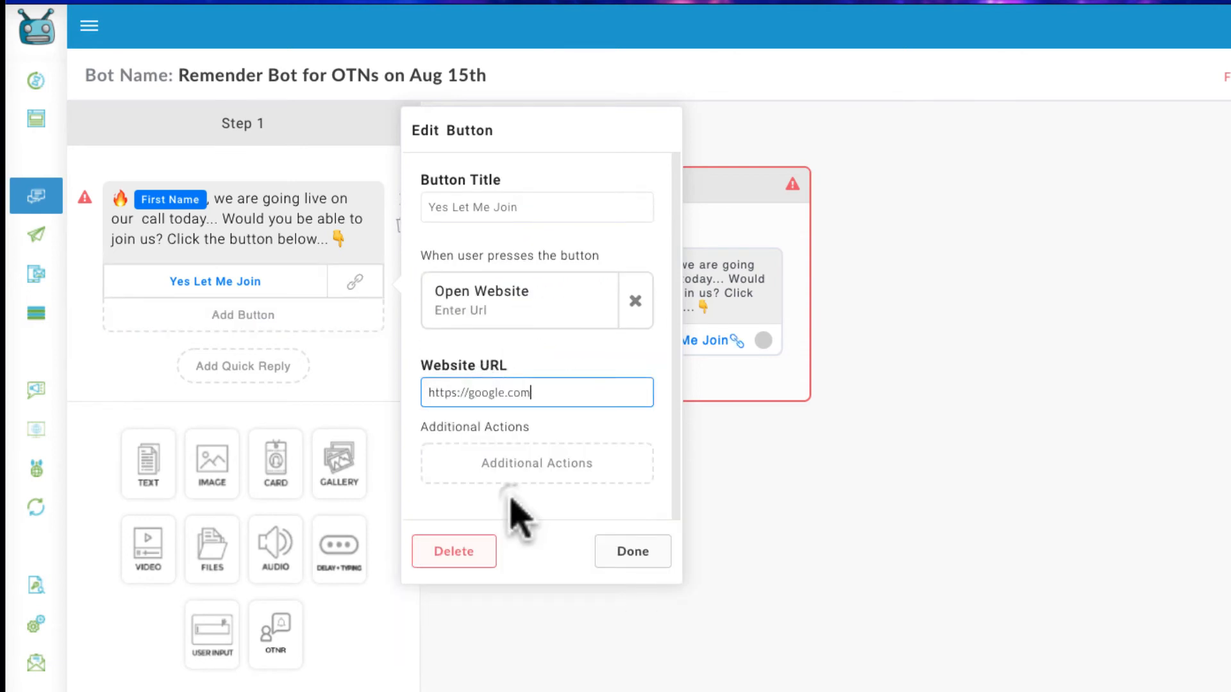
pyautogui.click(627, 555)
# - Add a second Step 1 button titled "Cannot make" that sends a message in a new step, and reposition that step
pyautogui.click(221, 320)
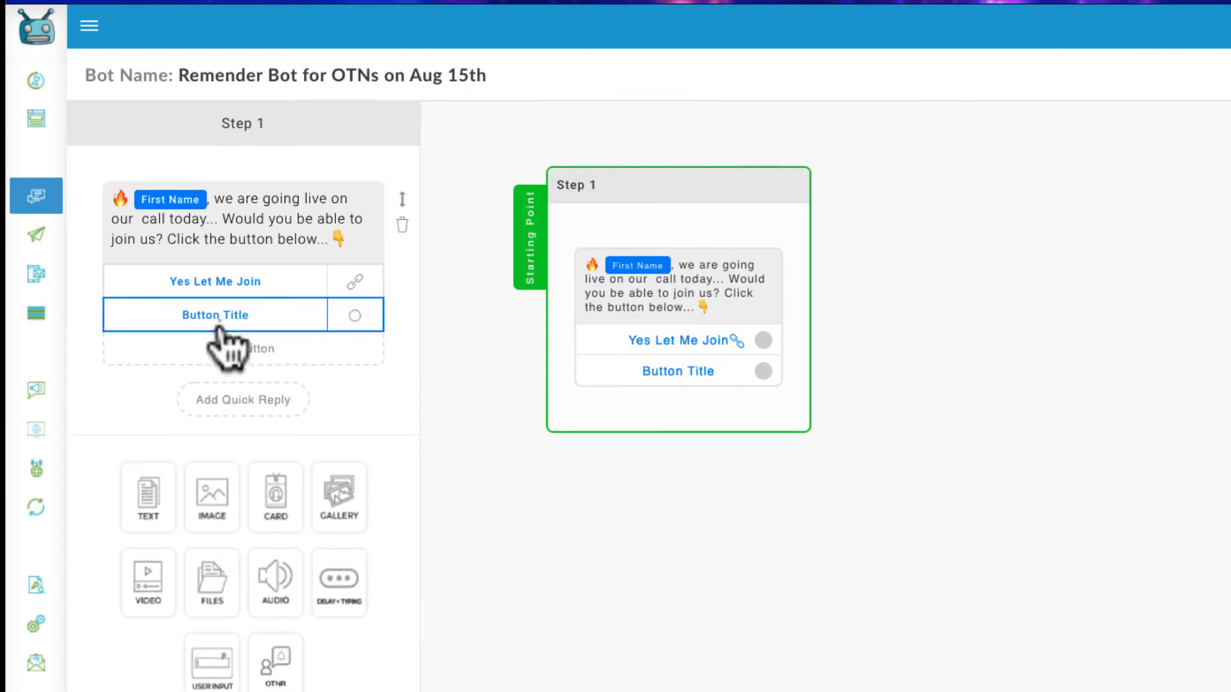
pyautogui.click(508, 207)
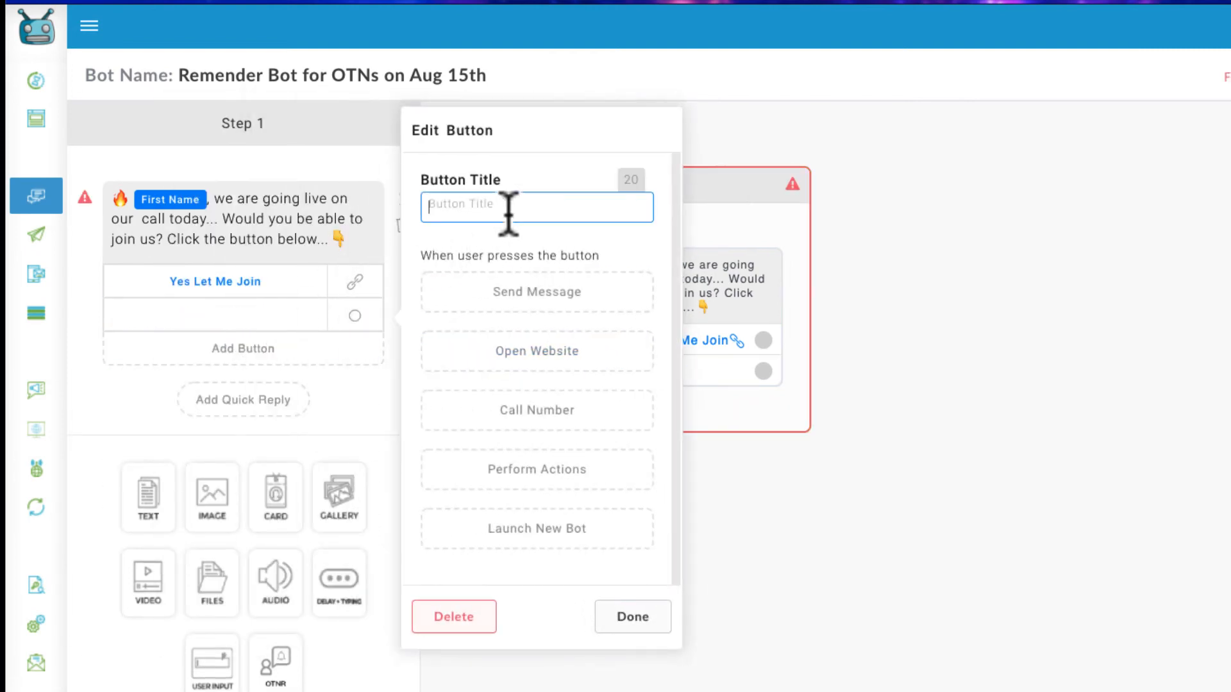
pyautogui.write('CN')
pyautogui.press('BackSpace')
pyautogui.write('annot make')
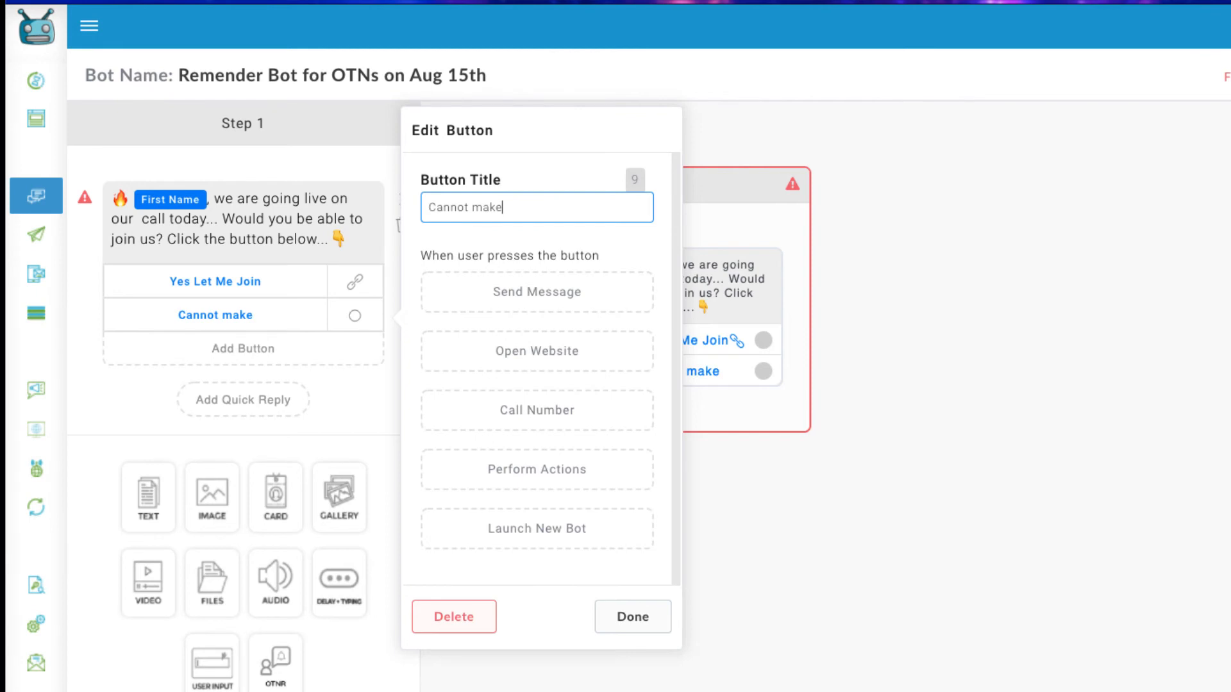
pyautogui.click(532, 301)
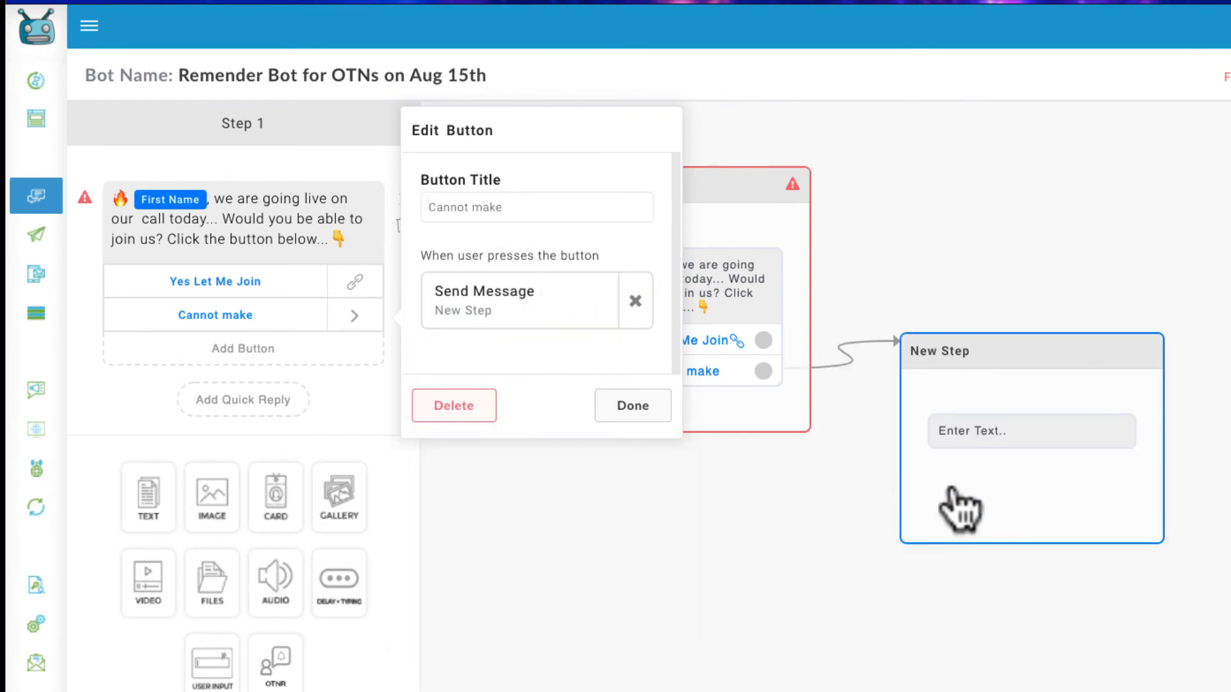
pyautogui.moveTo(1009, 510); pyautogui.dragTo(1014, 450)
# - Enter the message "Oh darn how about the replays..?" in the new step's text block
pyautogui.click(237, 201)
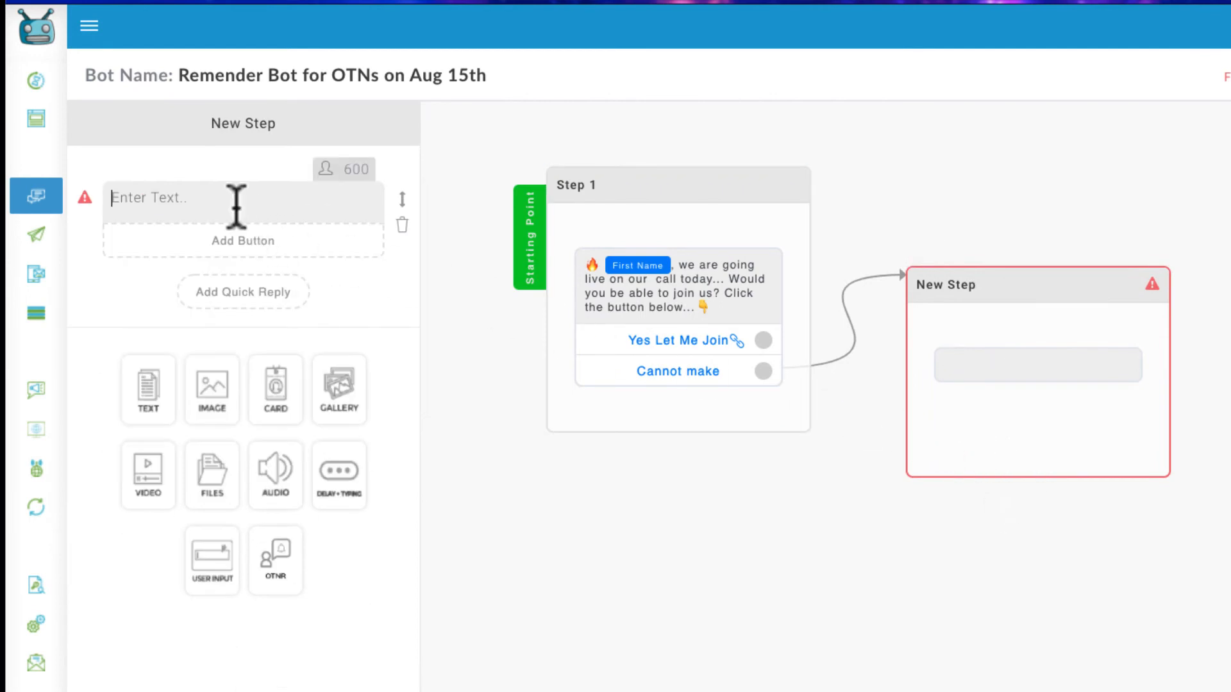
pyautogui.write('Oh da')
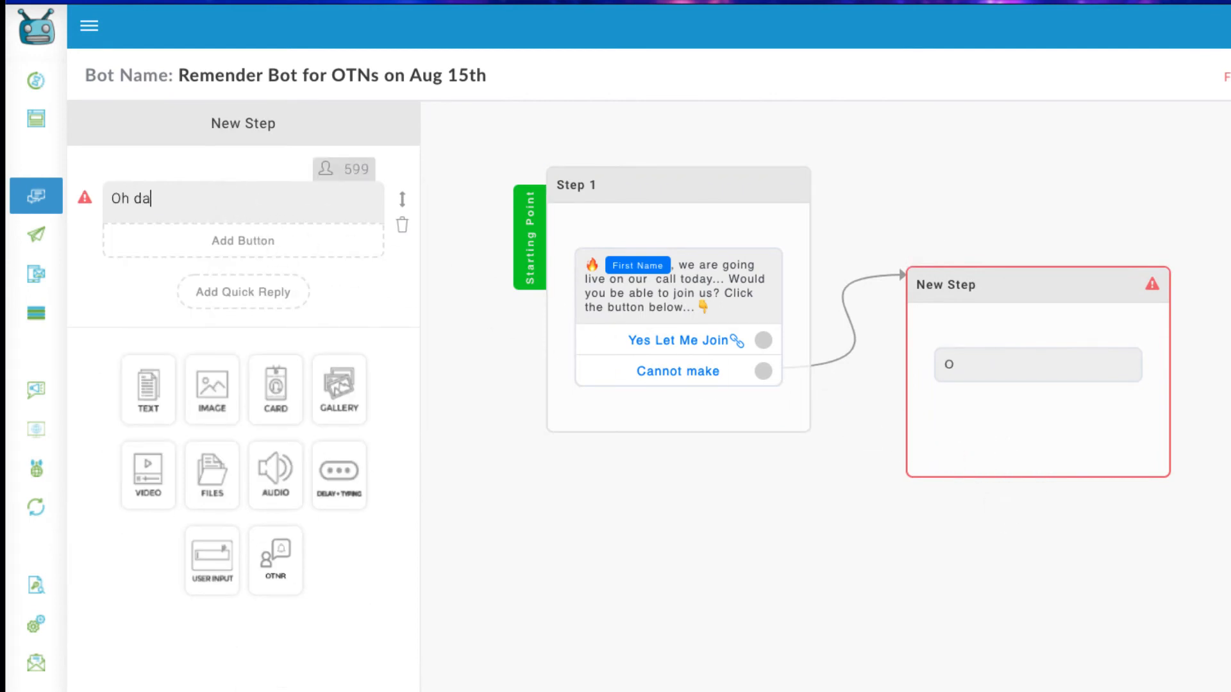
pyautogui.write('rn how')
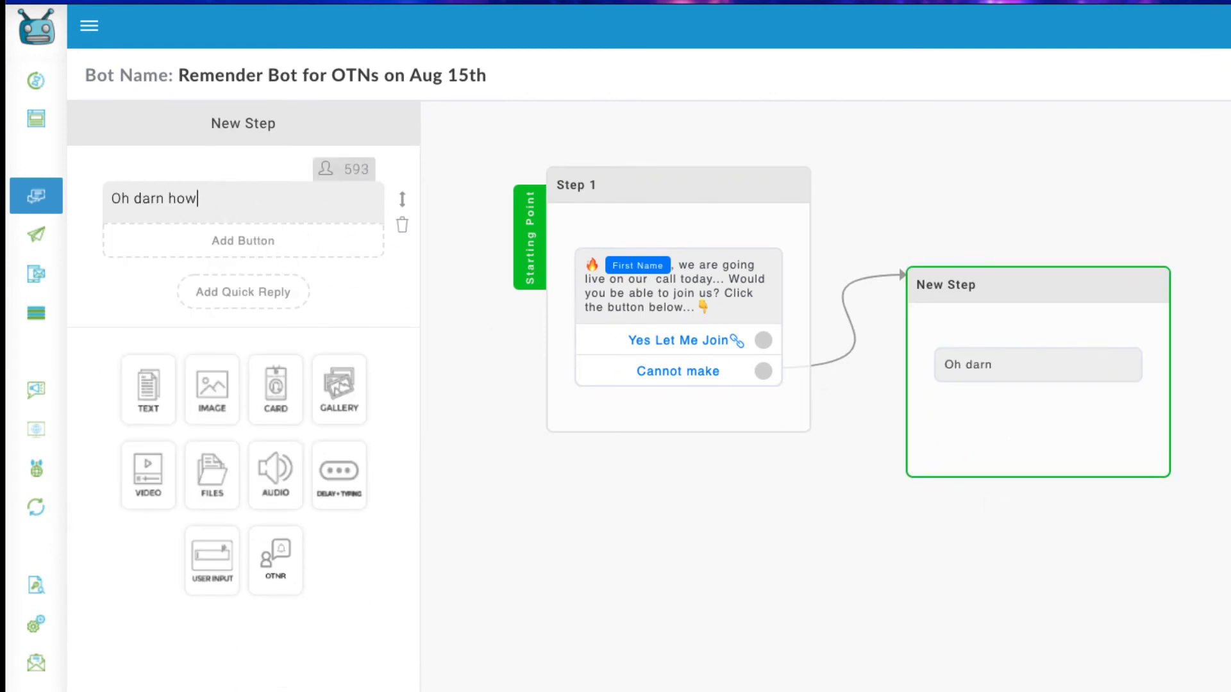
pyautogui.write(' about the replays..?')
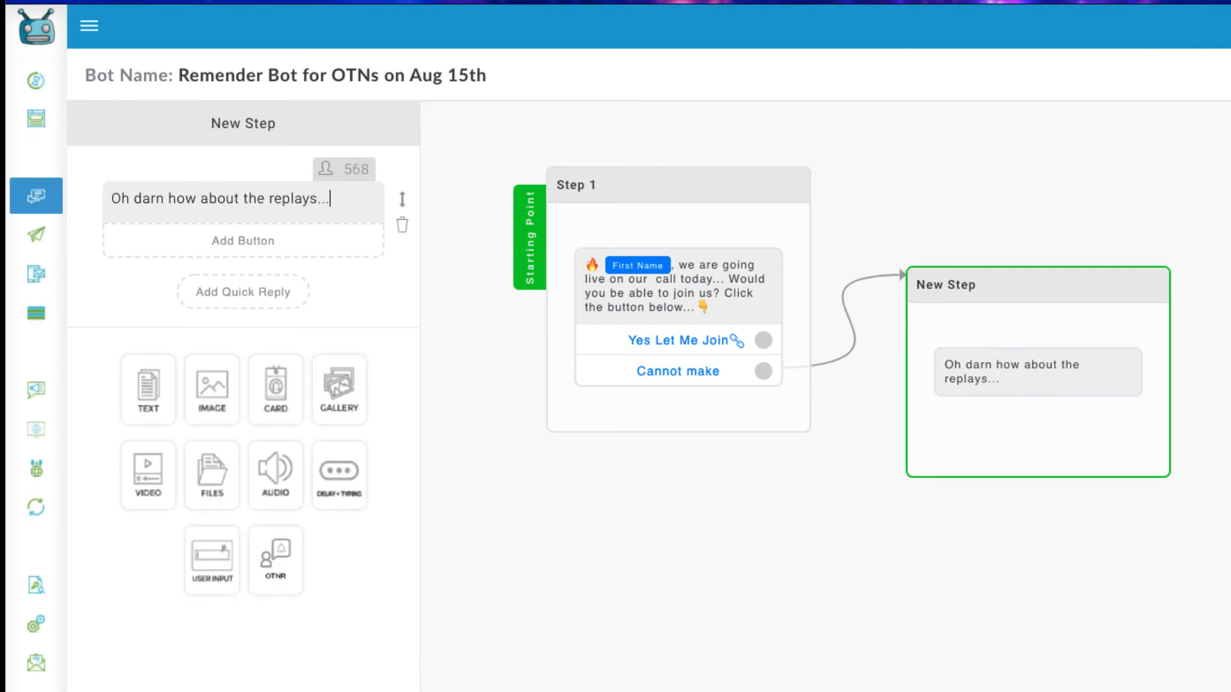
# - Add a button titled "Give me the replays" beneath the replay message
pyautogui.click(211, 240)
pyautogui.click(214, 241)
pyautogui.click(507, 211)
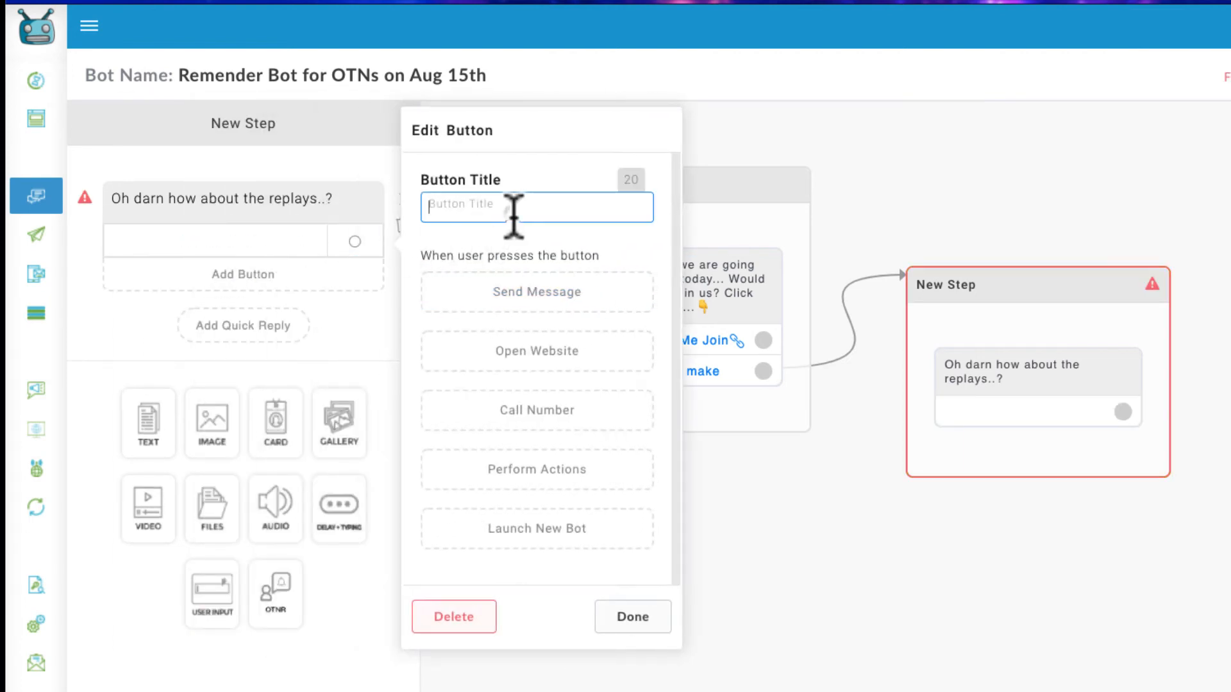
pyautogui.write('Yes give me ')
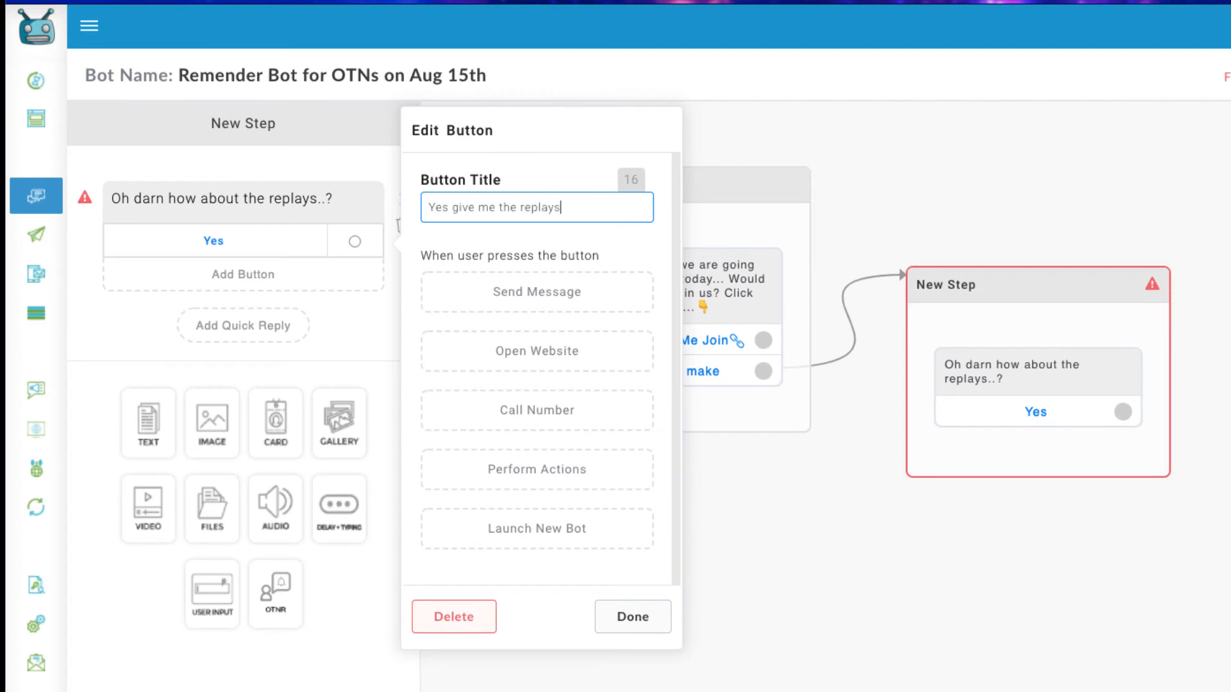
pyautogui.write('the replays!')
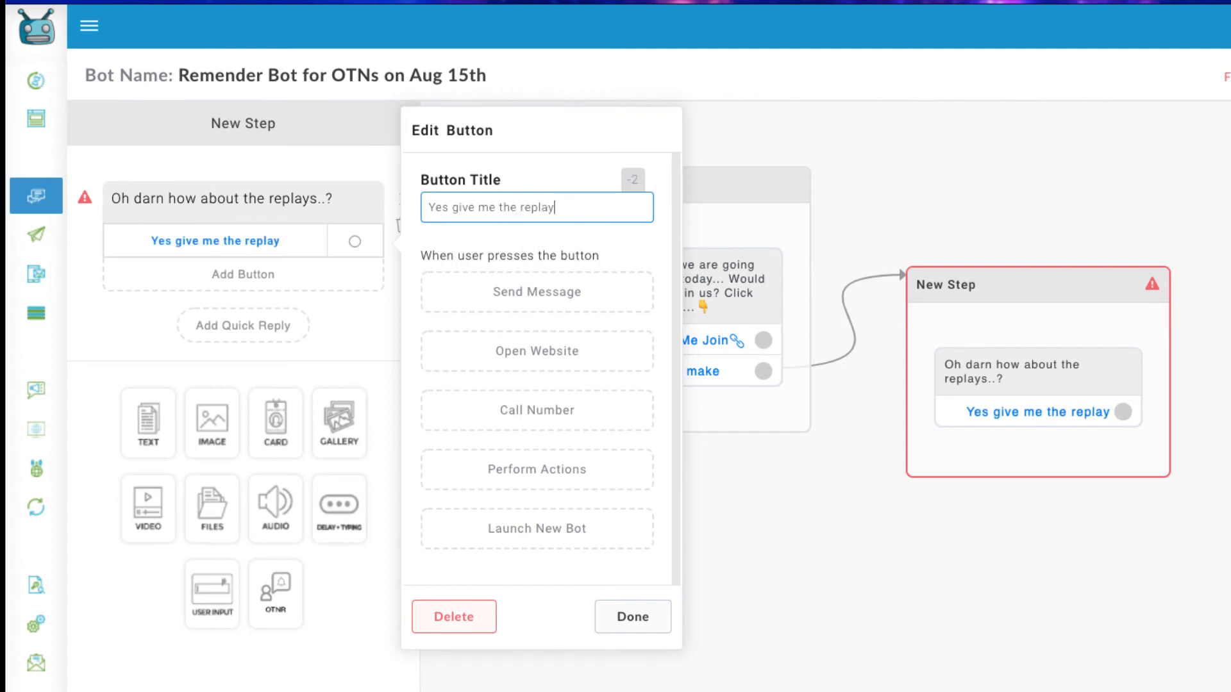
pyautogui.moveTo(459, 206); pyautogui.dragTo(425, 206)
pyautogui.press('BackSpace')
pyautogui.write('G')
pyautogui.click(546, 207)
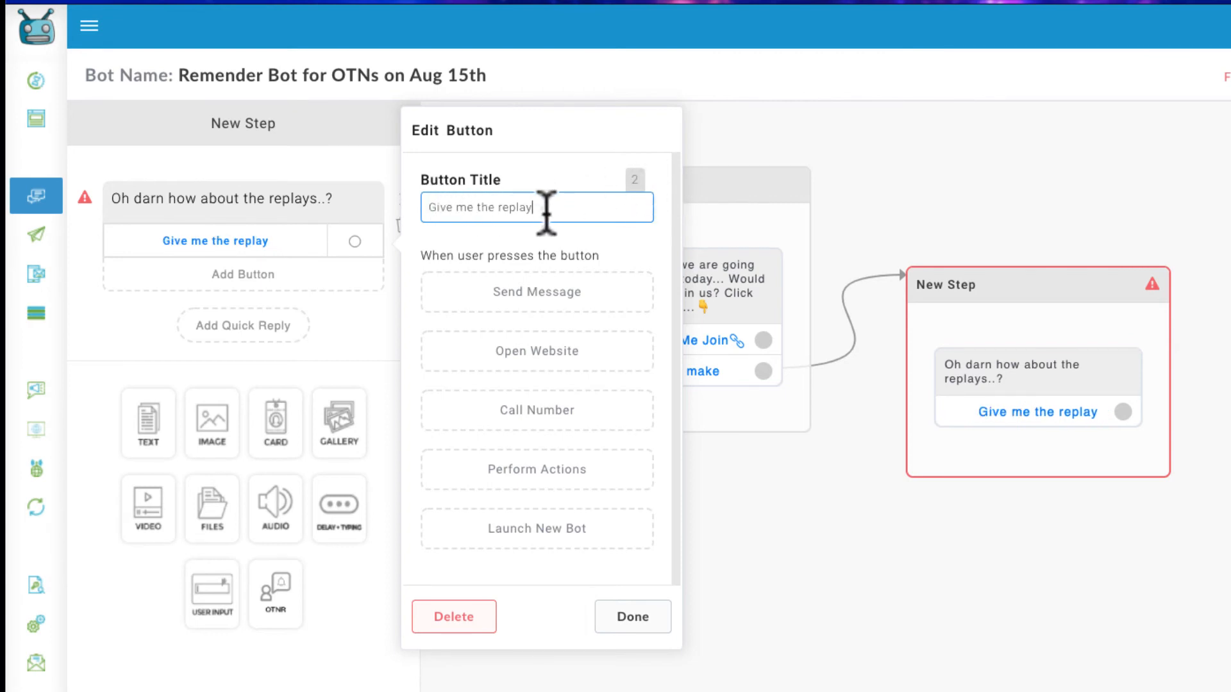
pyautogui.write('s')
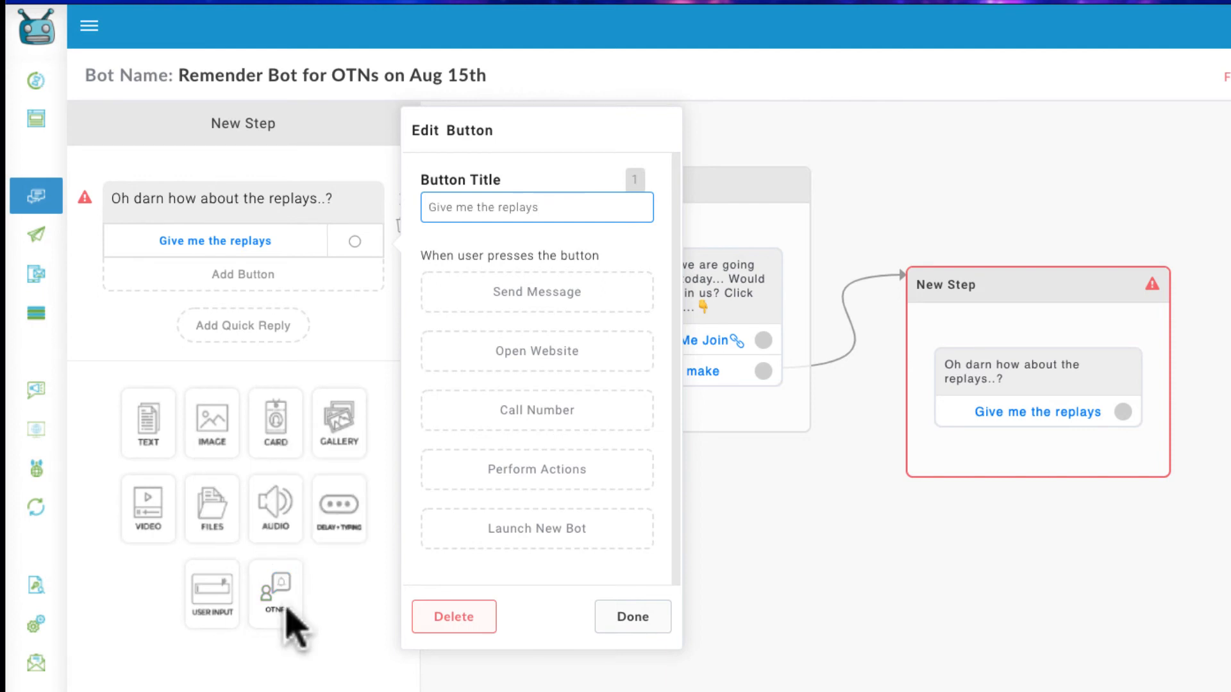
pyautogui.click(522, 351)
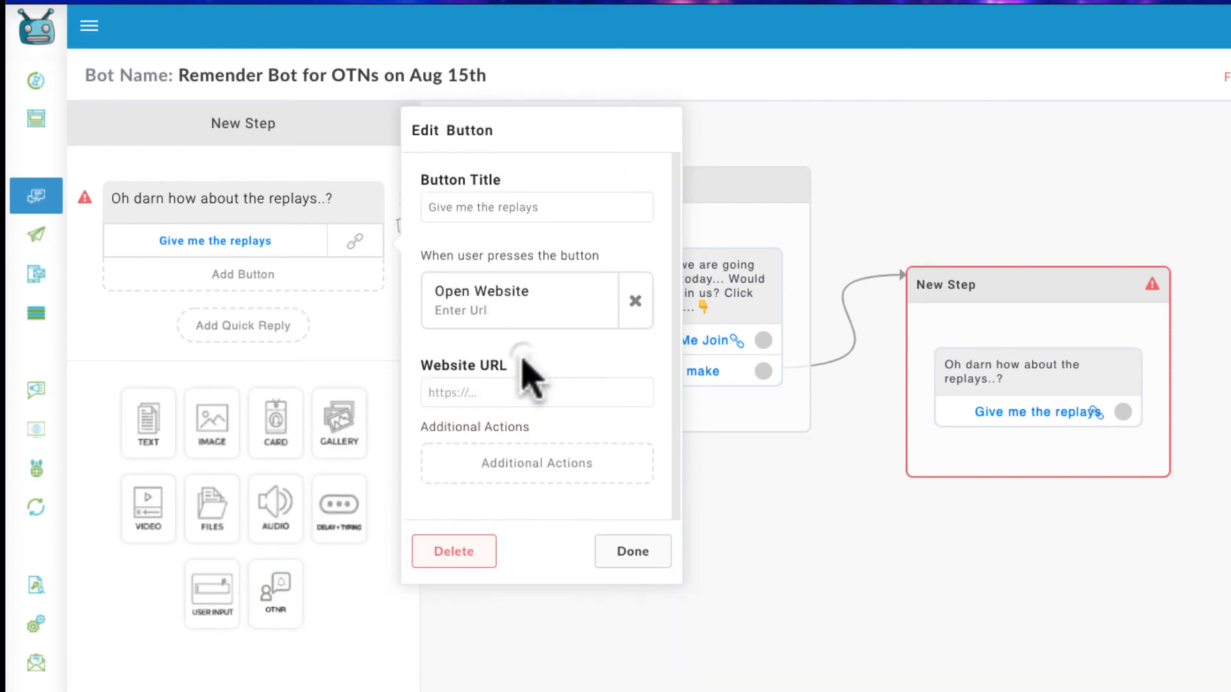
pyautogui.click(489, 389)
pyautogui.click(517, 494)
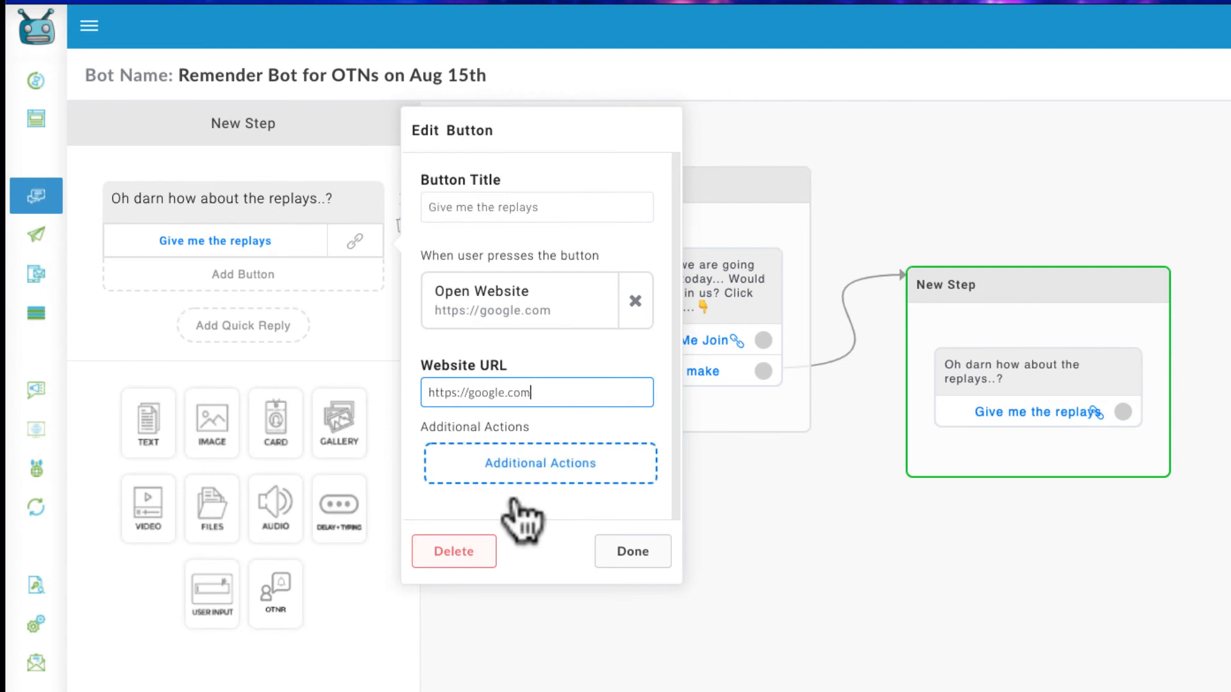
pyautogui.click(625, 548)
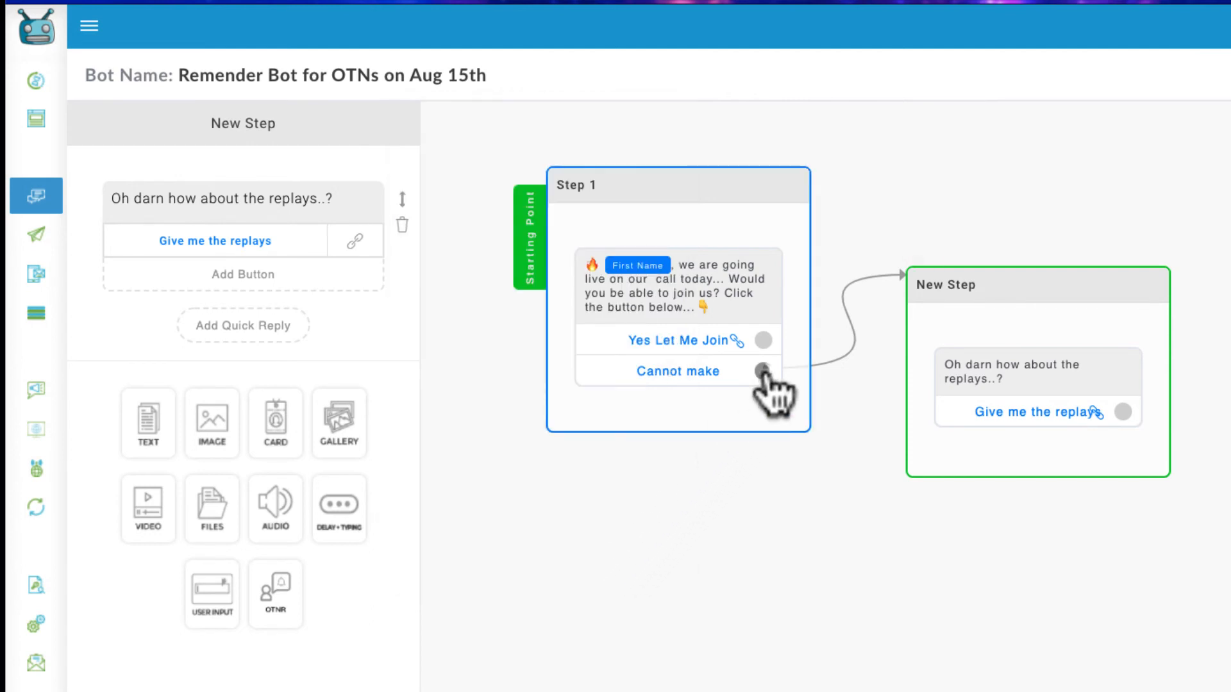
# - Unlink the "Cannot make" button from the replay step and have it perform actions in a new action block instead
pyautogui.click(737, 394)
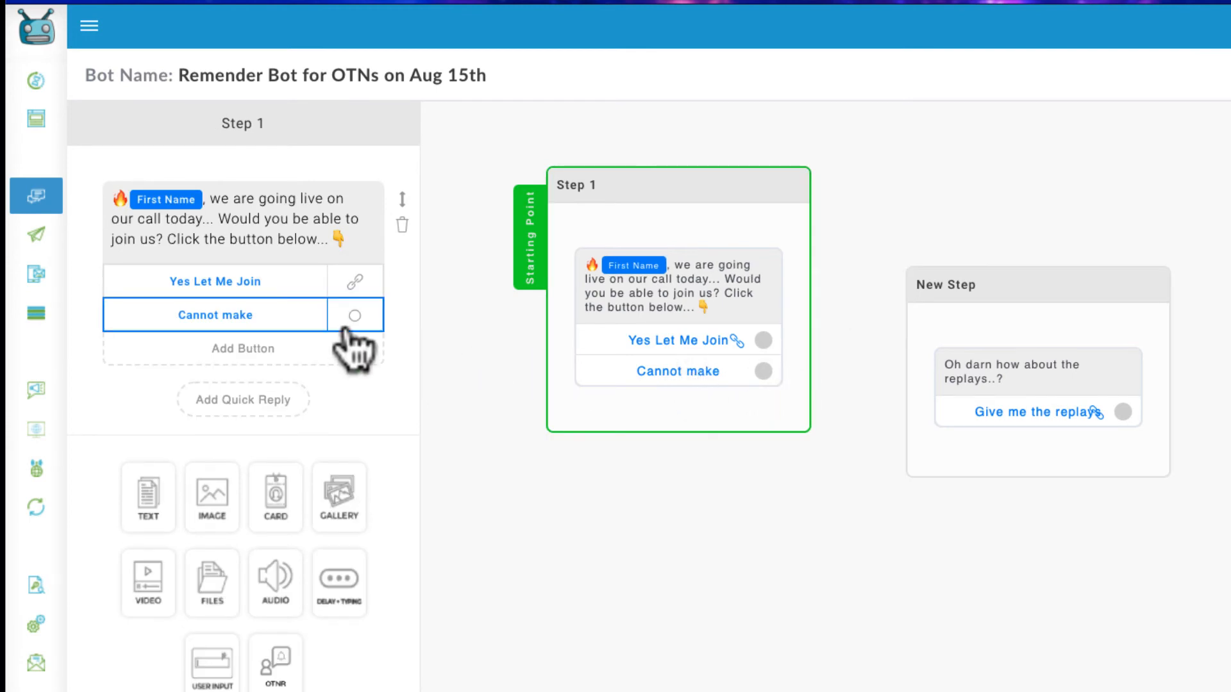
pyautogui.click(275, 314)
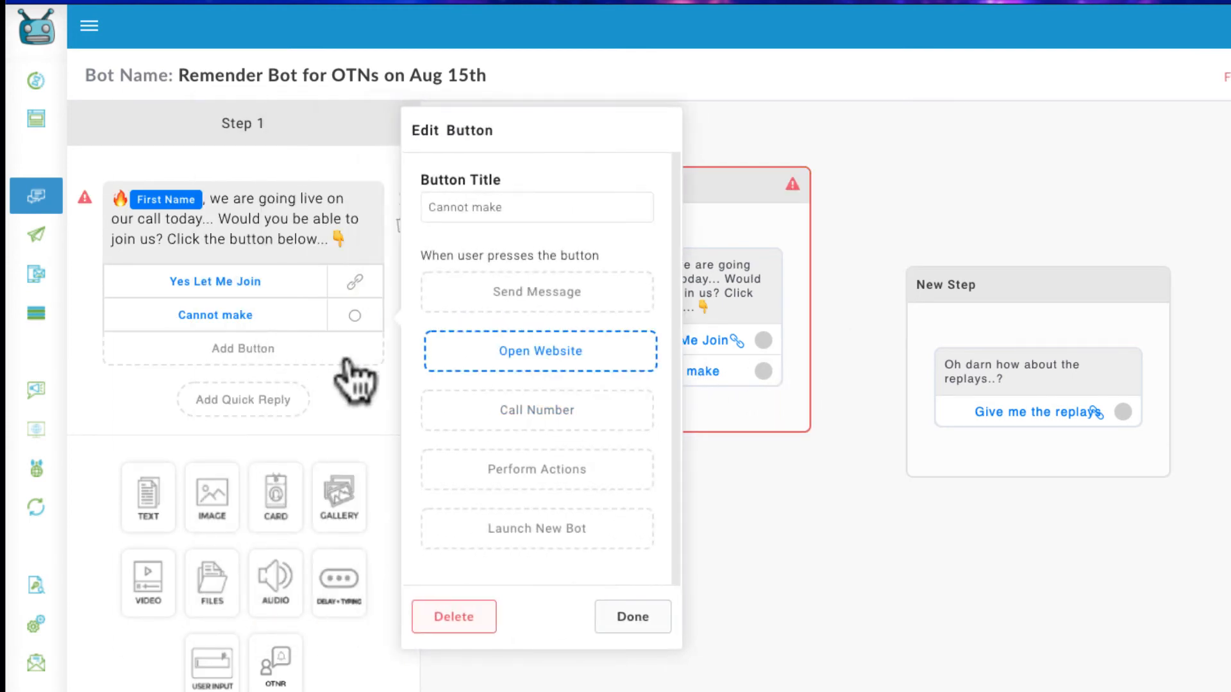
pyautogui.click(556, 475)
pyautogui.moveTo(974, 514); pyautogui.dragTo(967, 333)
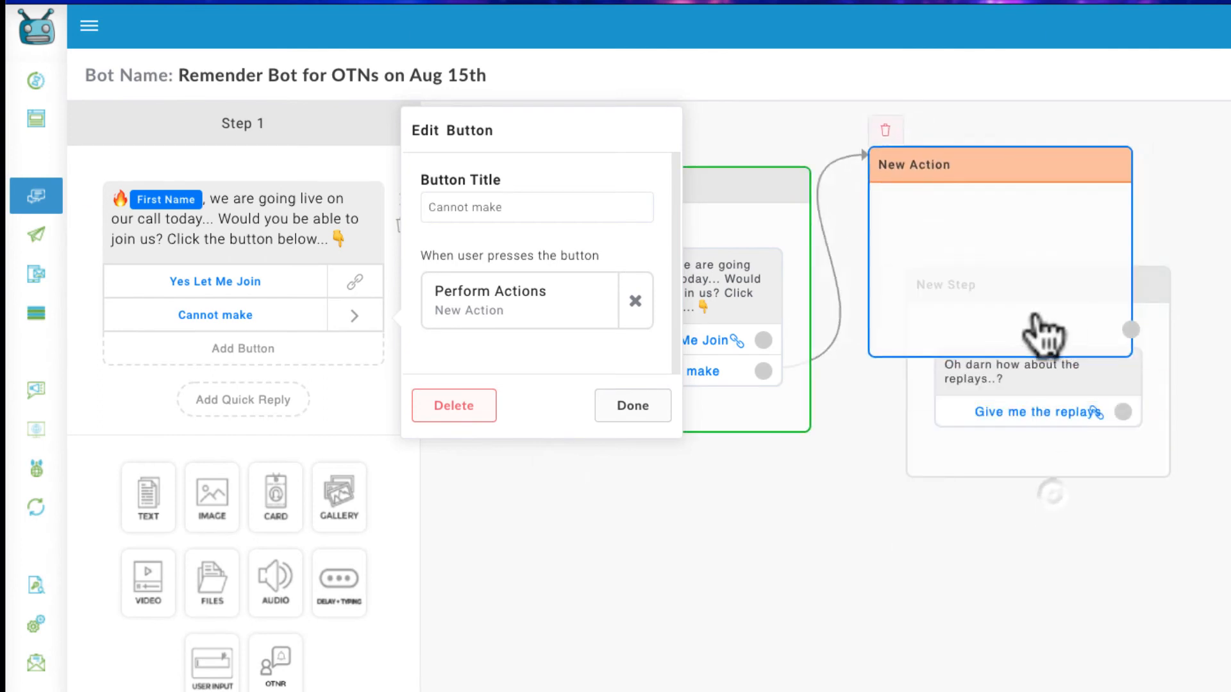
pyautogui.moveTo(1066, 286); pyautogui.dragTo(1094, 300)
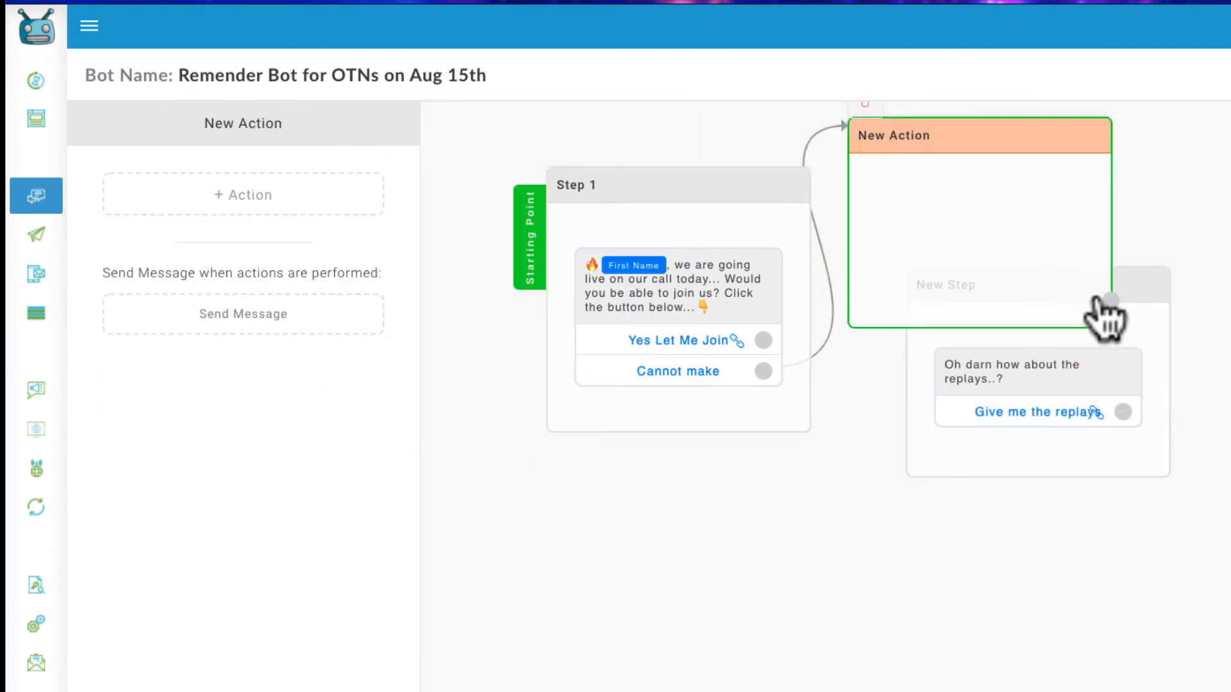
# - Move the replay step below the New Action block and connect the action's output to it
pyautogui.moveTo(1087, 438); pyautogui.dragTo(1230, 620)
pyautogui.moveTo(1111, 300); pyautogui.dragTo(1083, 468)
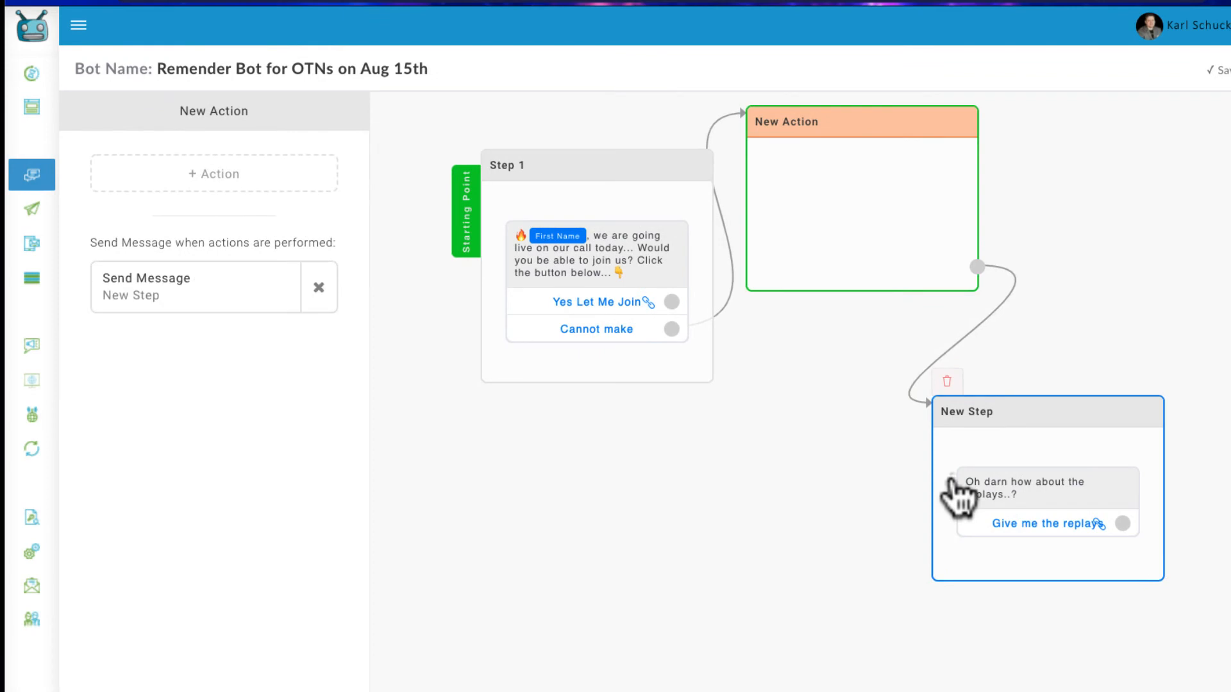
pyautogui.click(955, 412)
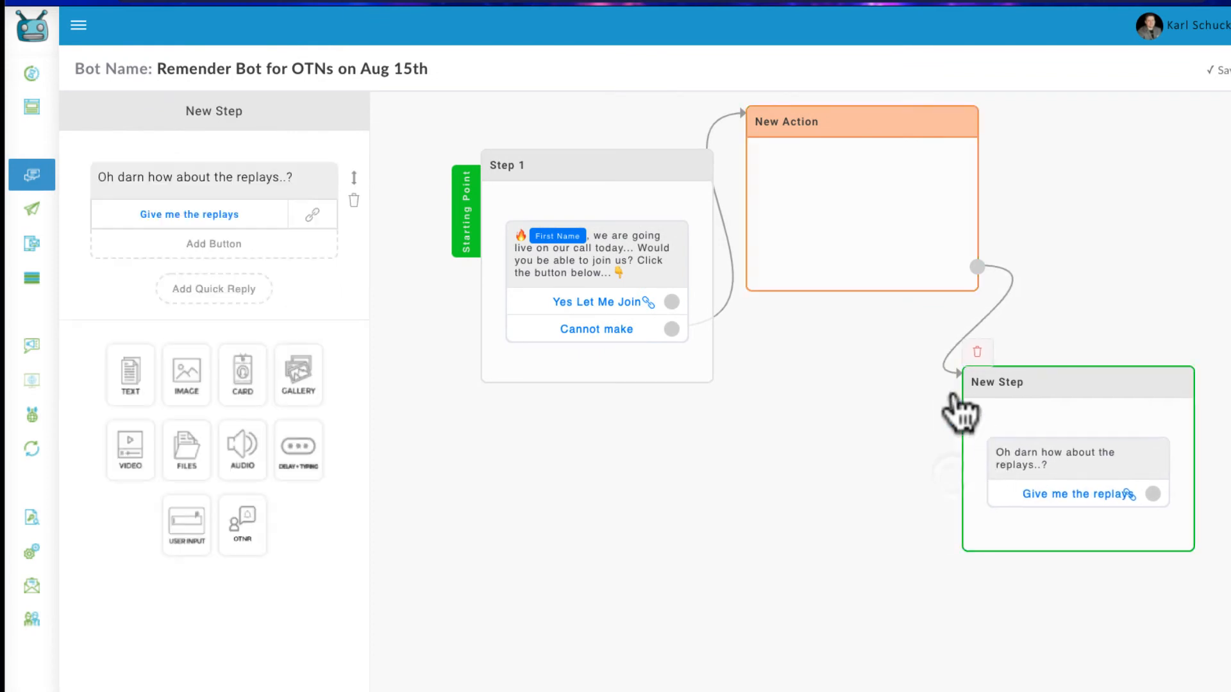
pyautogui.click(827, 157)
pyautogui.click(221, 177)
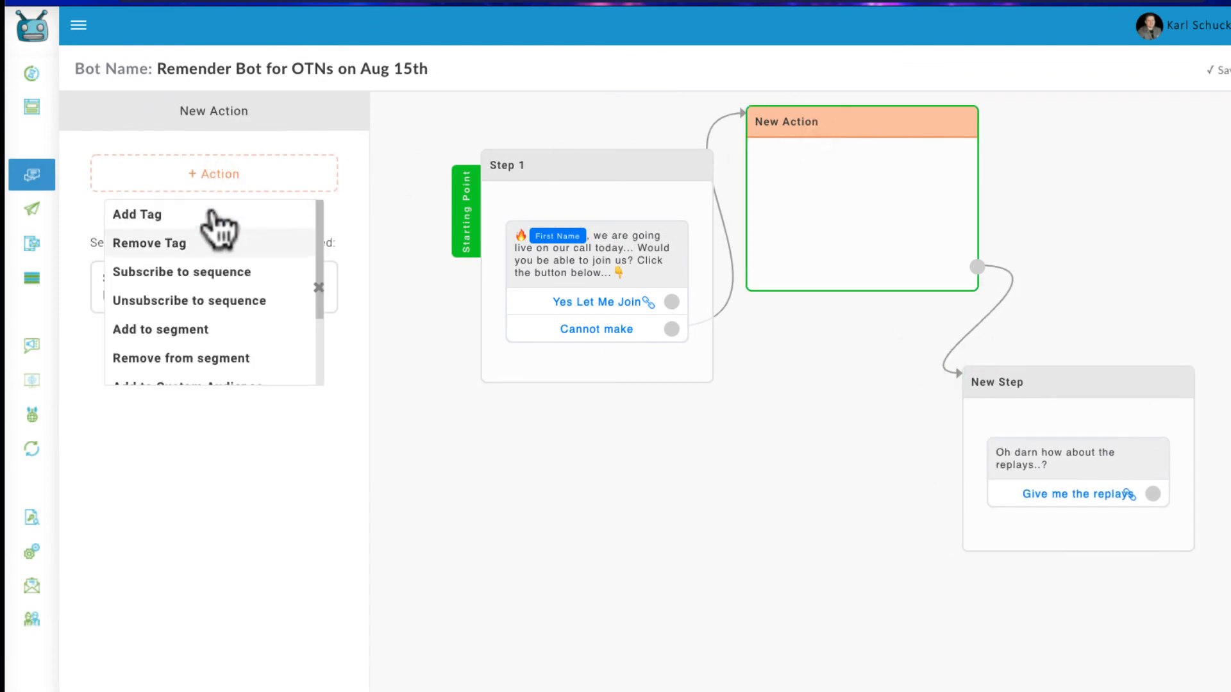
pyautogui.scroll(-3, 192, 306)
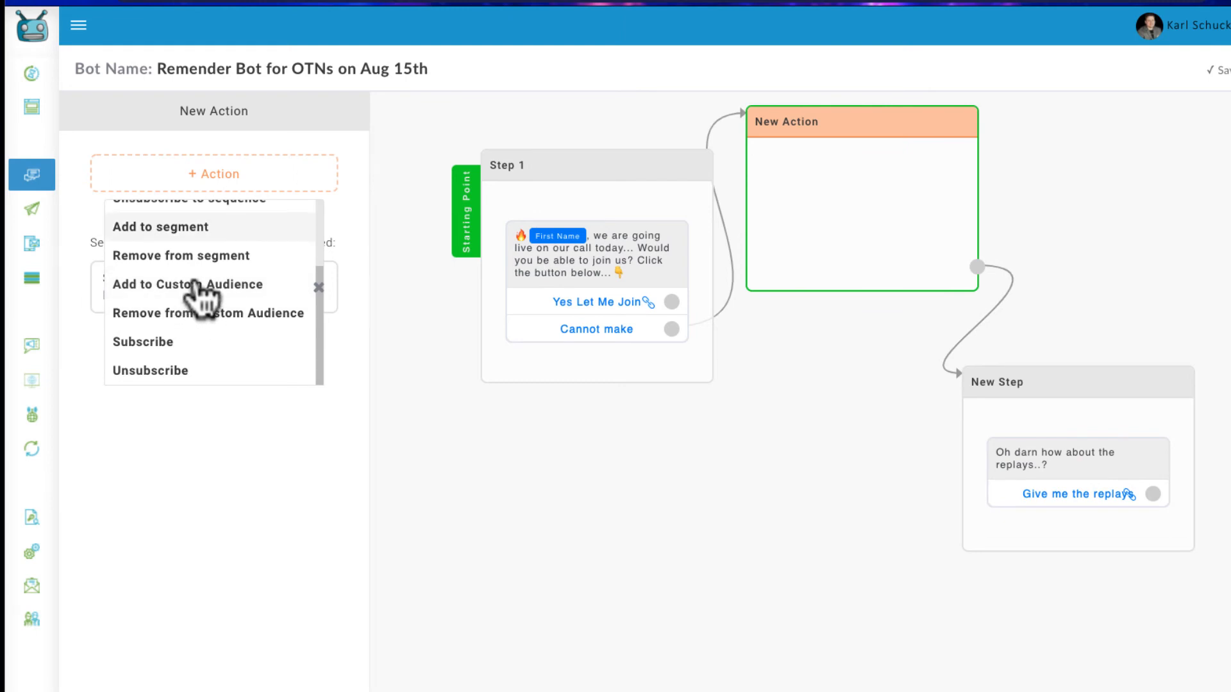
pyautogui.click(192, 228)
pyautogui.click(194, 195)
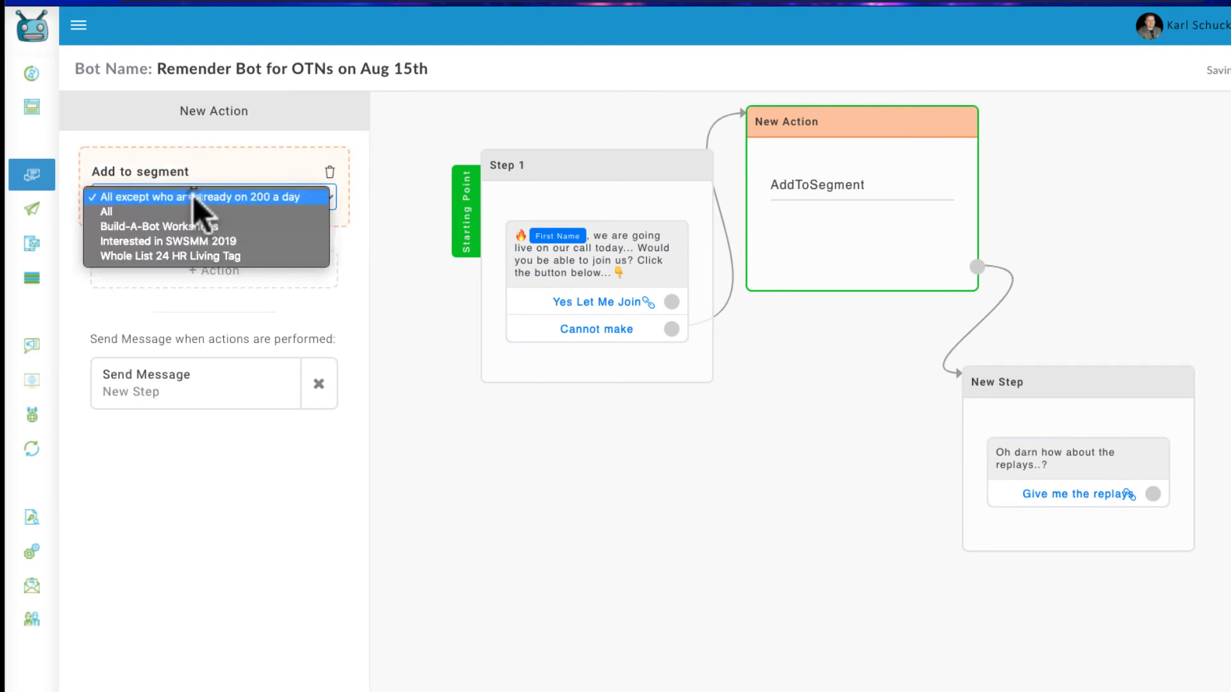
pyautogui.click(330, 172)
pyautogui.click(330, 172)
# - Replace the block's Add to segment action with Subscribe to sequence, using the "UpStorz BAB OTNR Bot" sequence
pyautogui.click(264, 186)
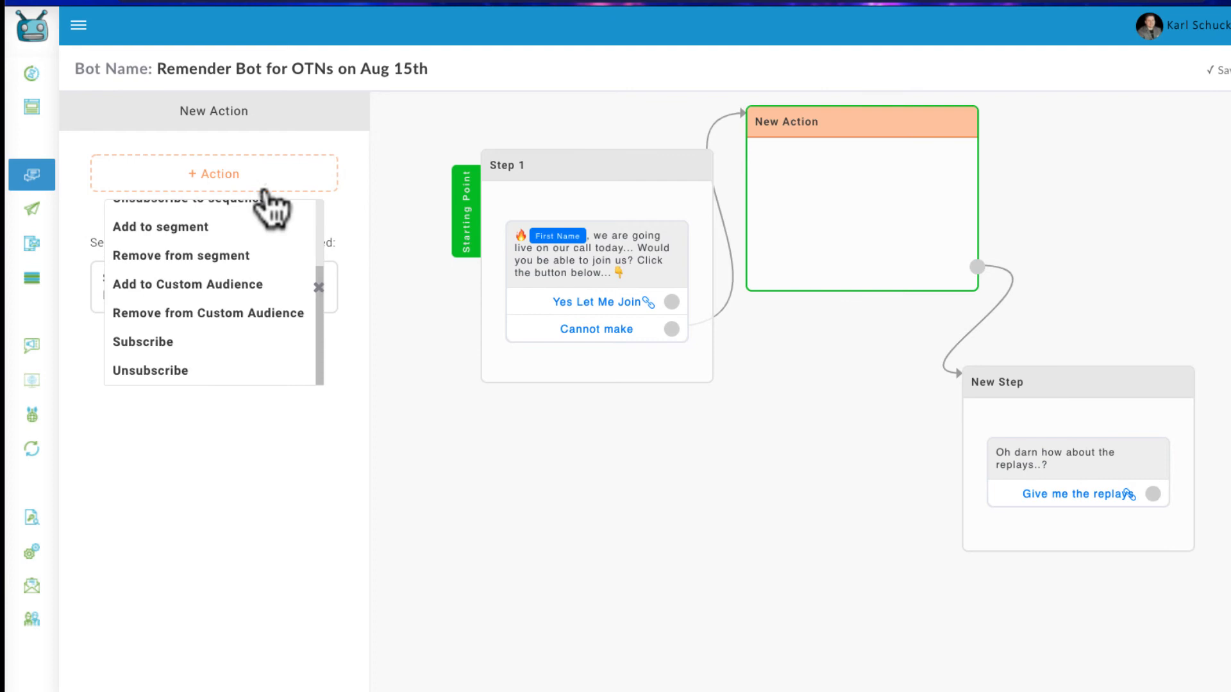
pyautogui.scroll(3, 245, 265)
pyautogui.click(246, 269)
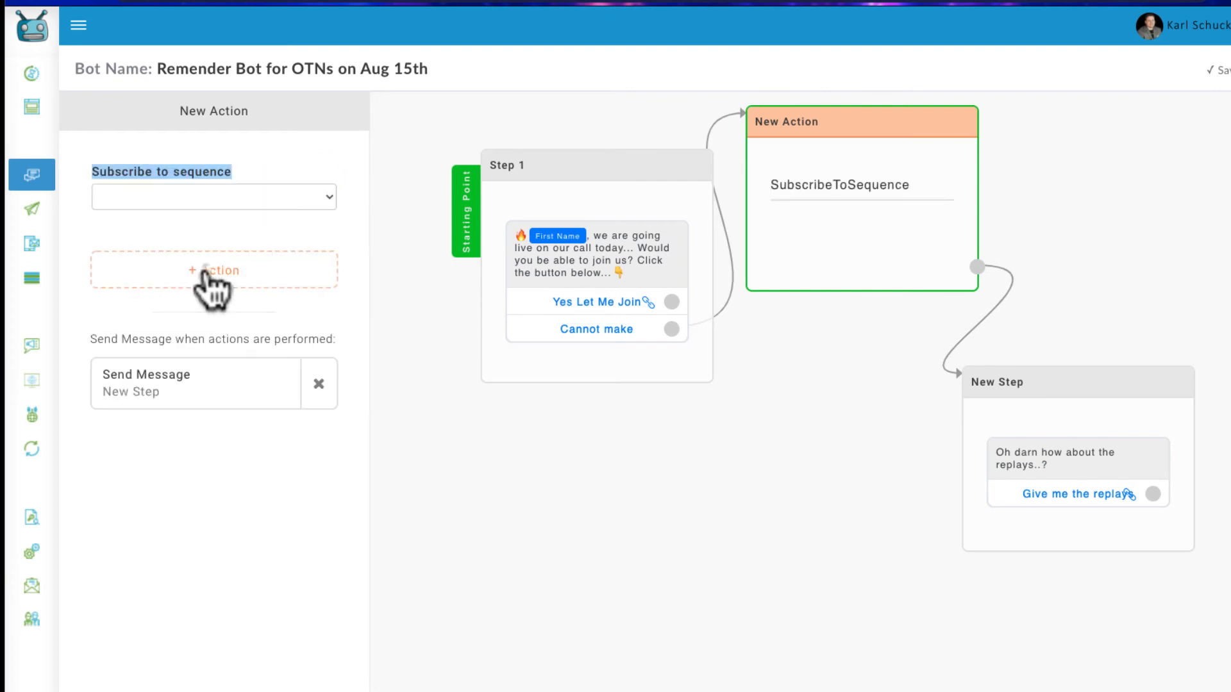
pyautogui.click(227, 201)
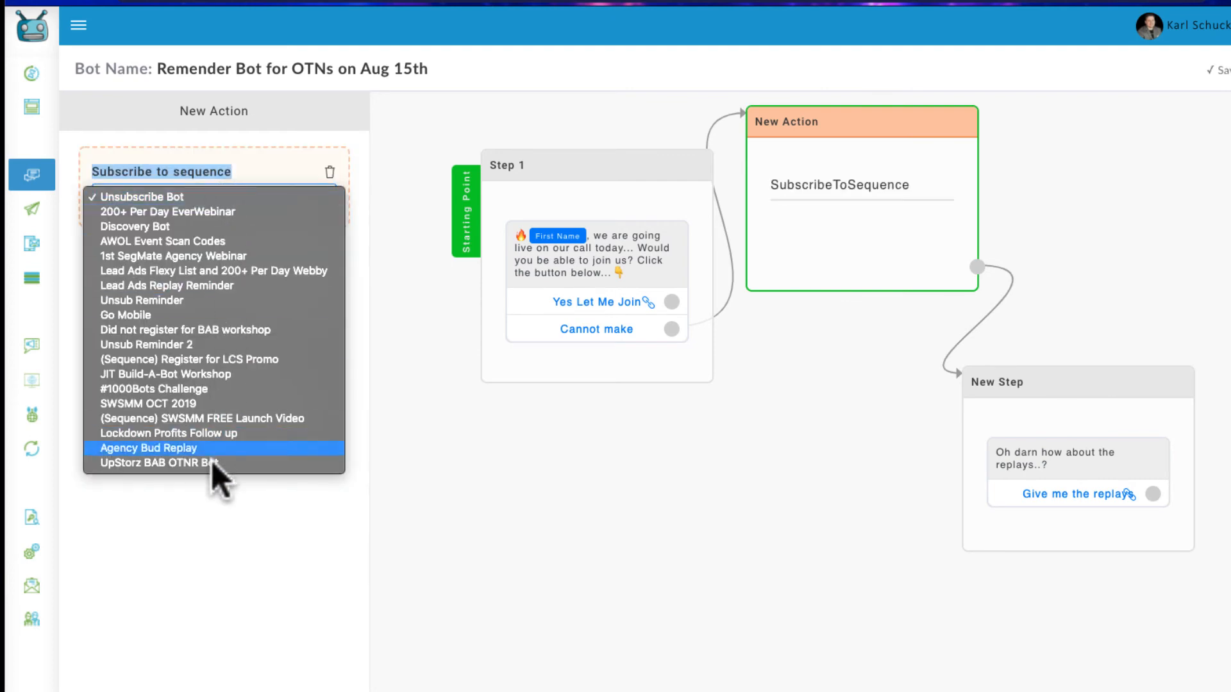
pyautogui.click(193, 462)
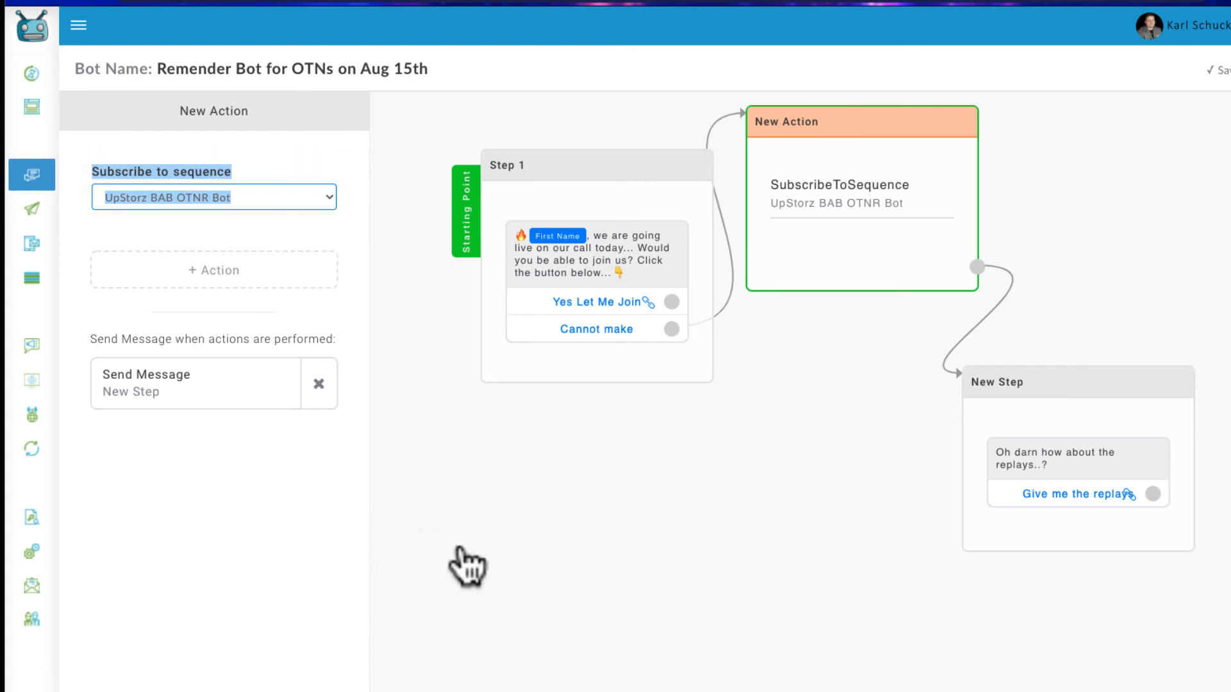
pyautogui.click(356, 546)
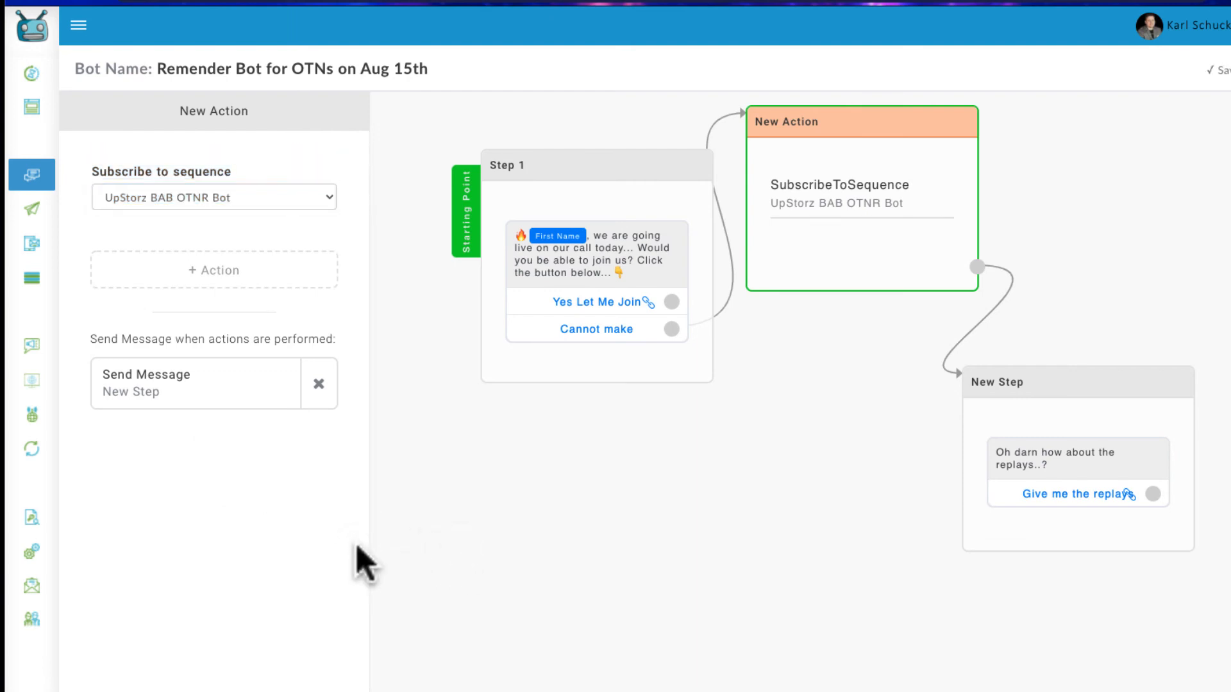
# - Delete the "Give me the replays" button from the replay message
pyautogui.moveTo(1036, 536); pyautogui.dragTo(1071, 536)
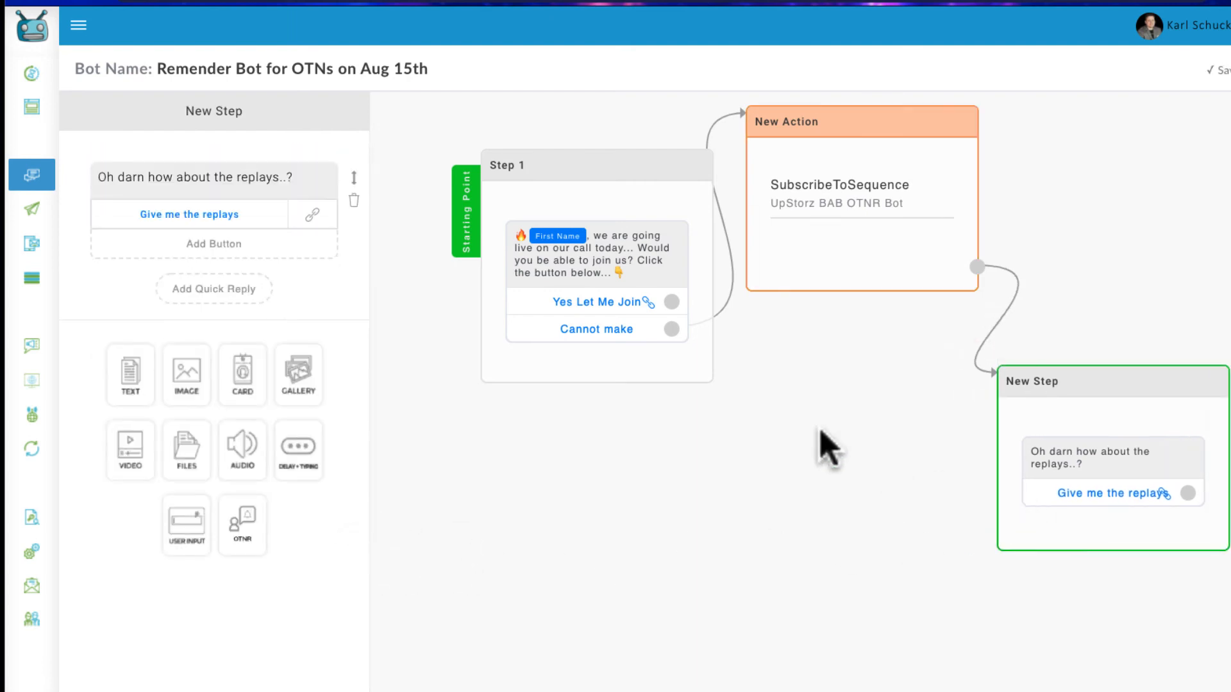
pyautogui.click(259, 223)
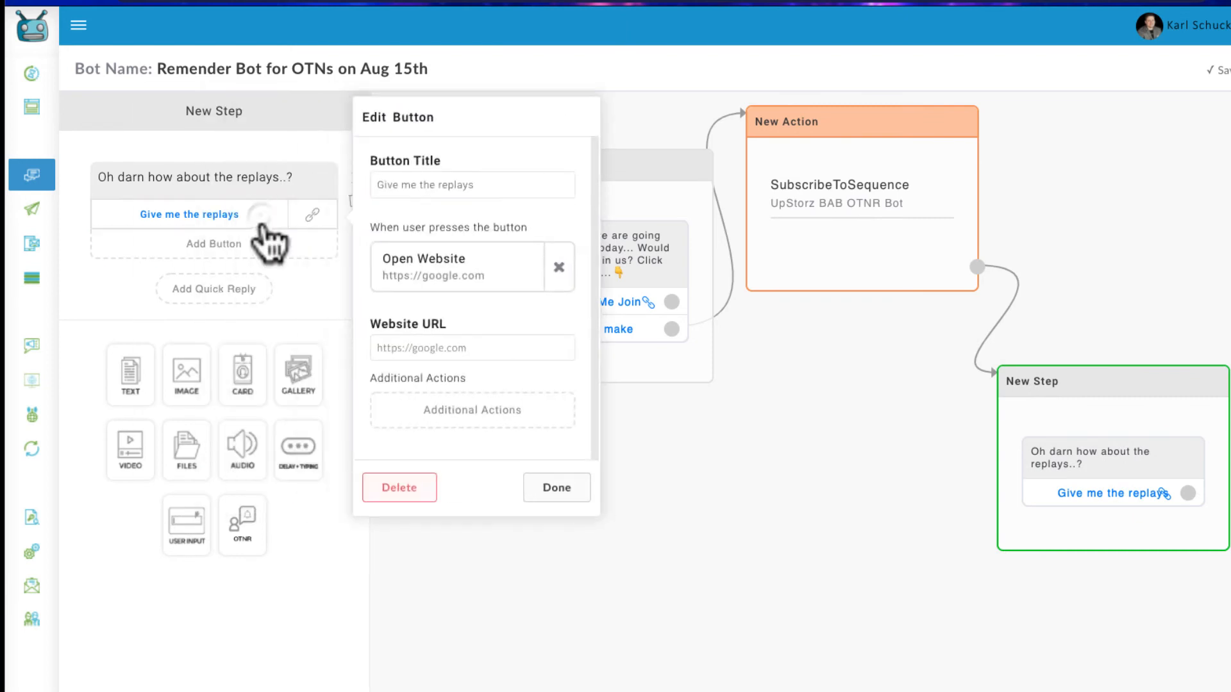
pyautogui.click(412, 482)
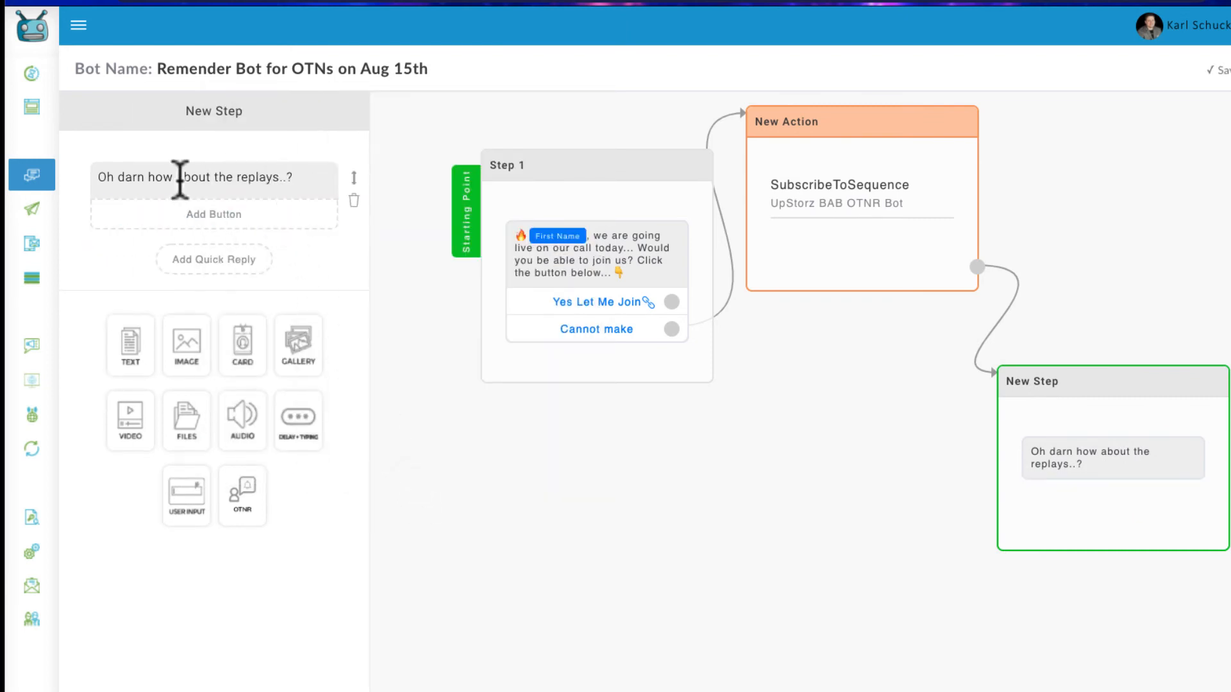
# - Reword the replay message to "Oh darn no worries I will send you the replays tonight... Talk soon!"
pyautogui.click(291, 178)
pyautogui.moveTo(291, 179); pyautogui.dragTo(156, 175)
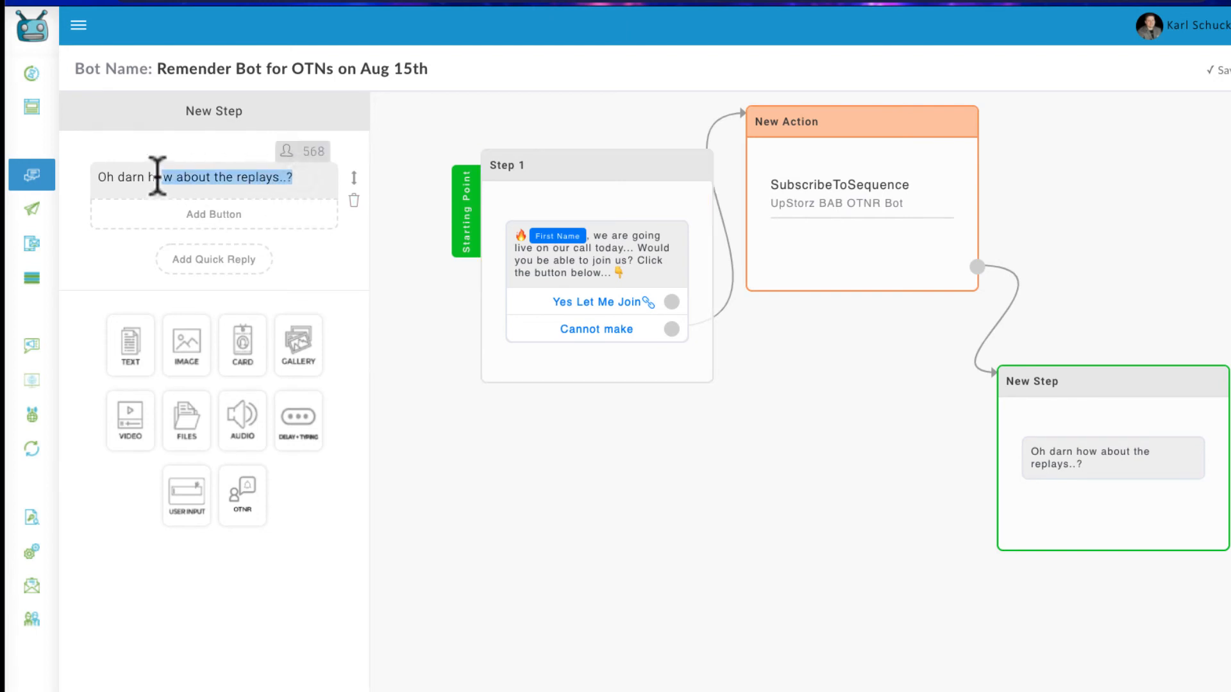
pyautogui.write('no worr')
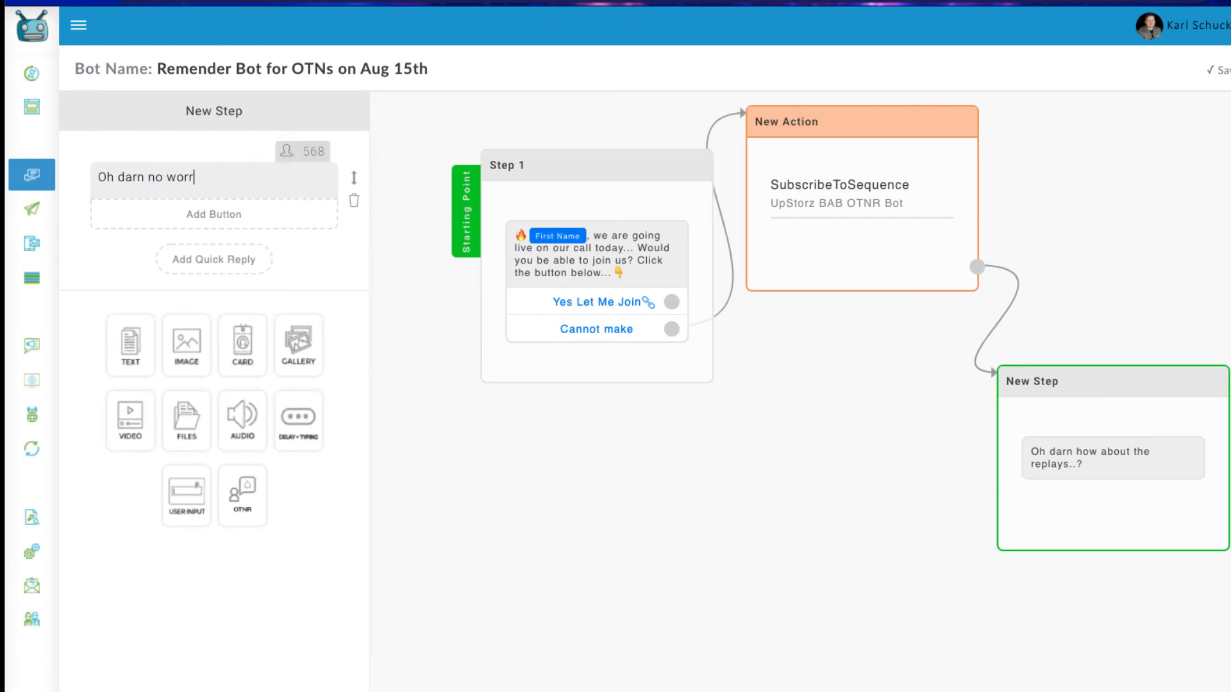
pyautogui.write('ies I will')
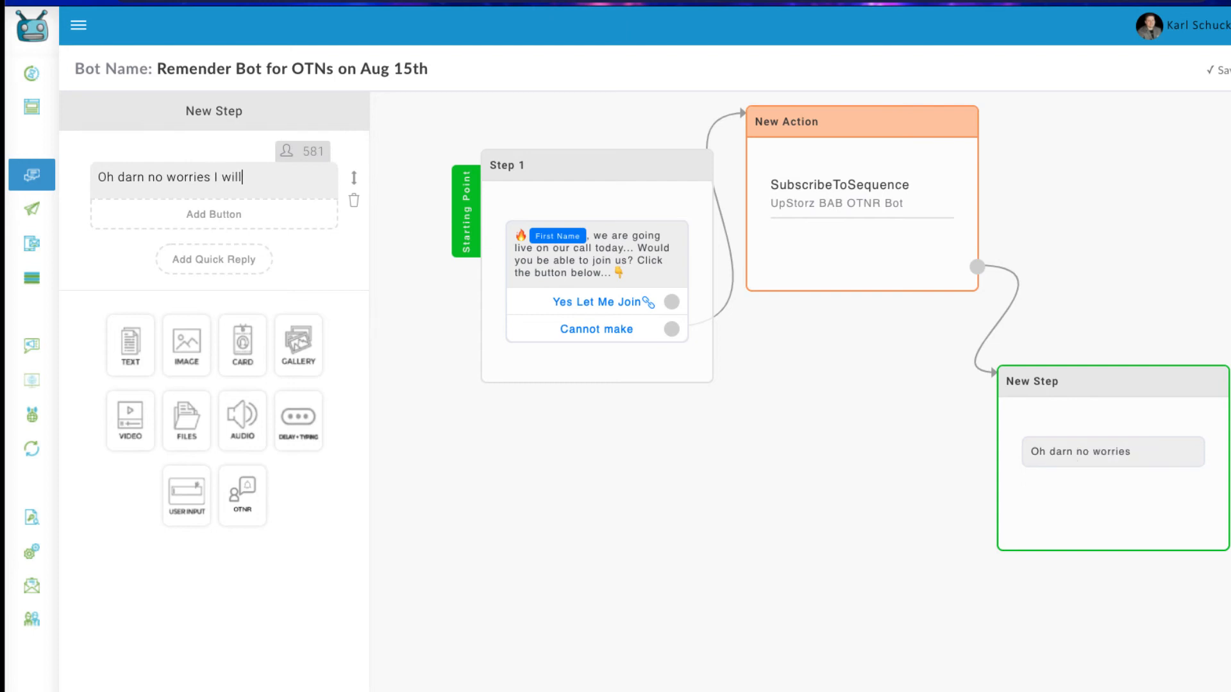
pyautogui.write(' sed')
pyautogui.press('BackSpace')
pyautogui.press('BackSpace')
pyautogui.write('end you the re')
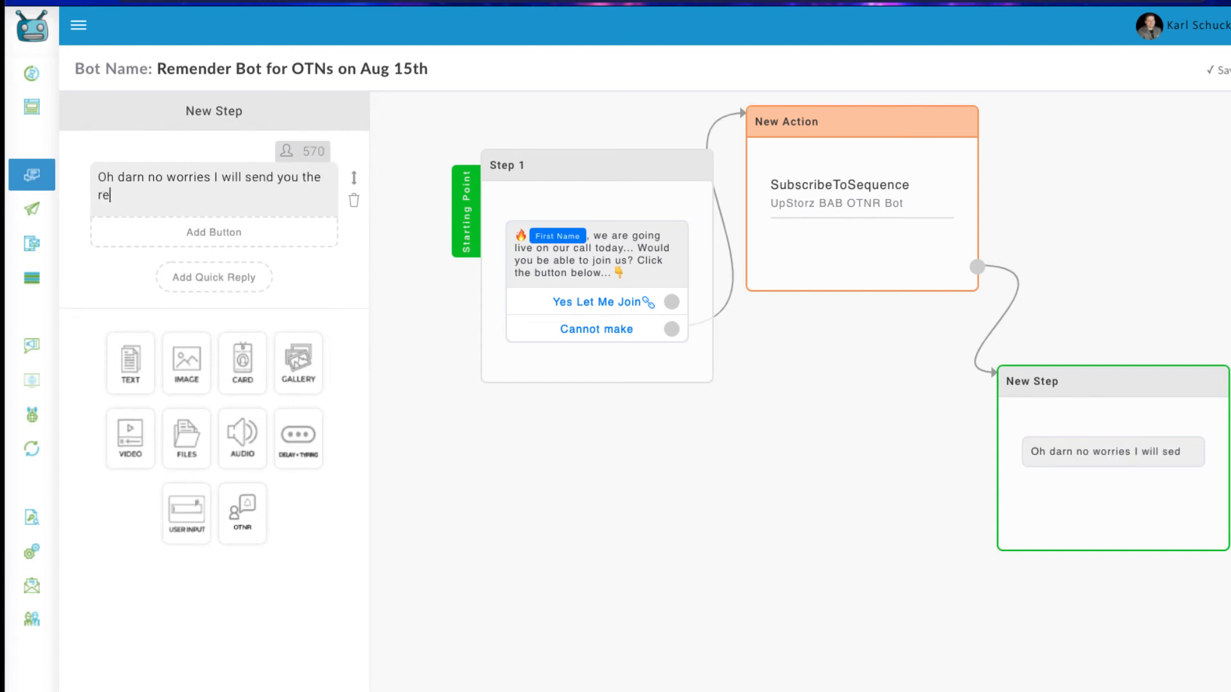
pyautogui.write('plays tonight...')
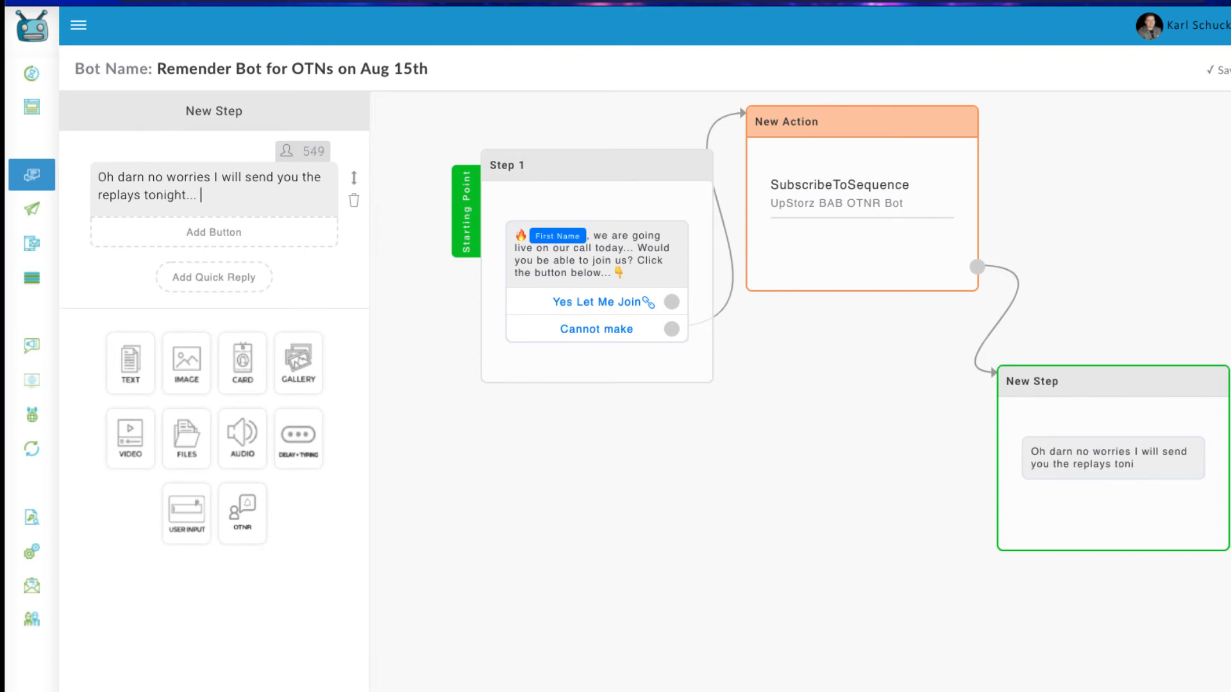
pyautogui.write(' Talk soon!')
# - Spread out the bot map by moving the New Action and replay blocks further right and Step 1 slightly left
pyautogui.moveTo(1044, 547); pyautogui.dragTo(1072, 521)
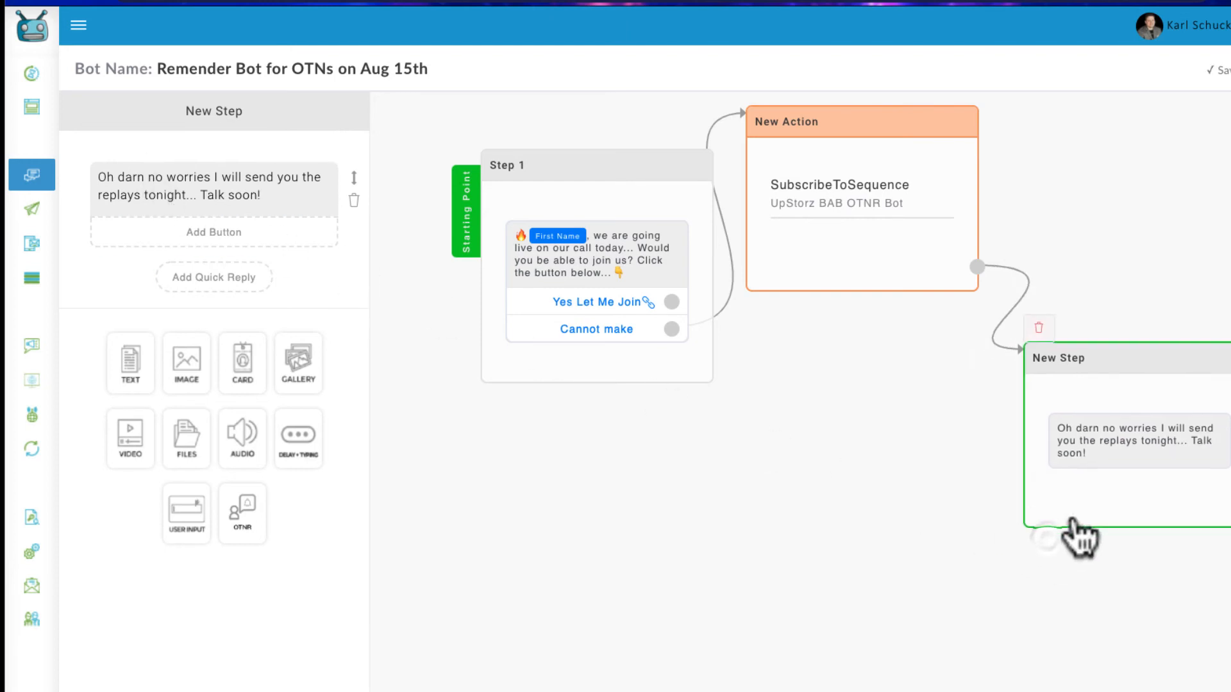
pyautogui.moveTo(834, 285); pyautogui.dragTo(910, 286)
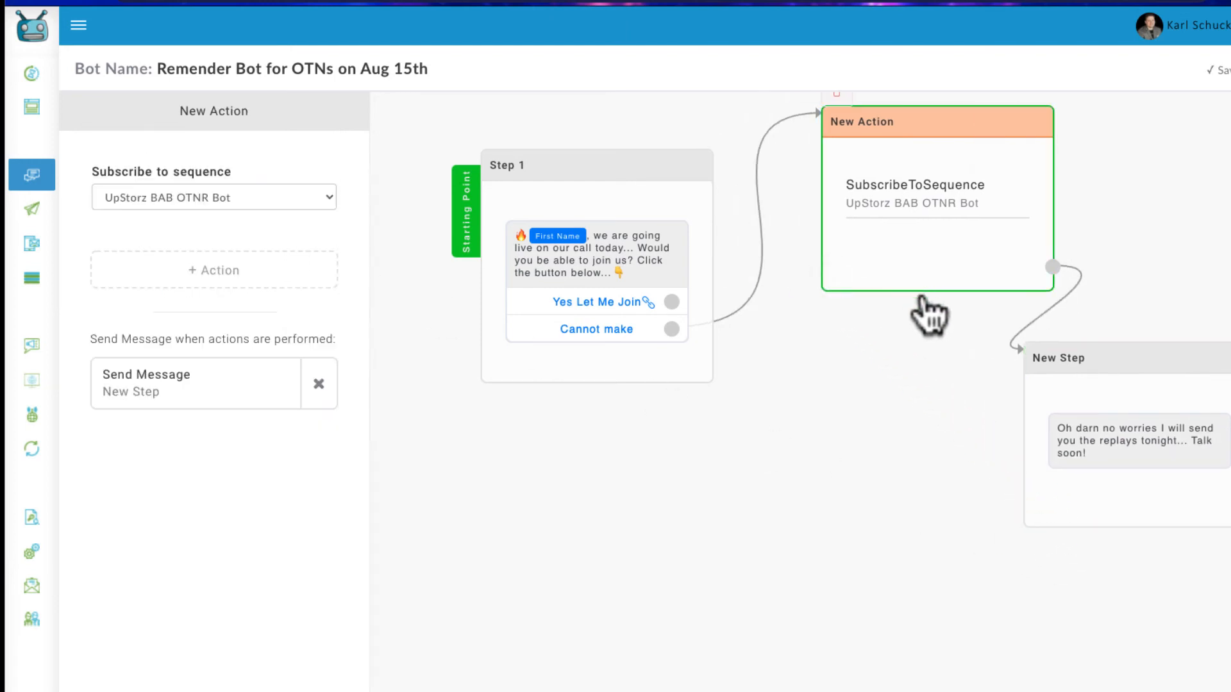
pyautogui.click(1119, 511)
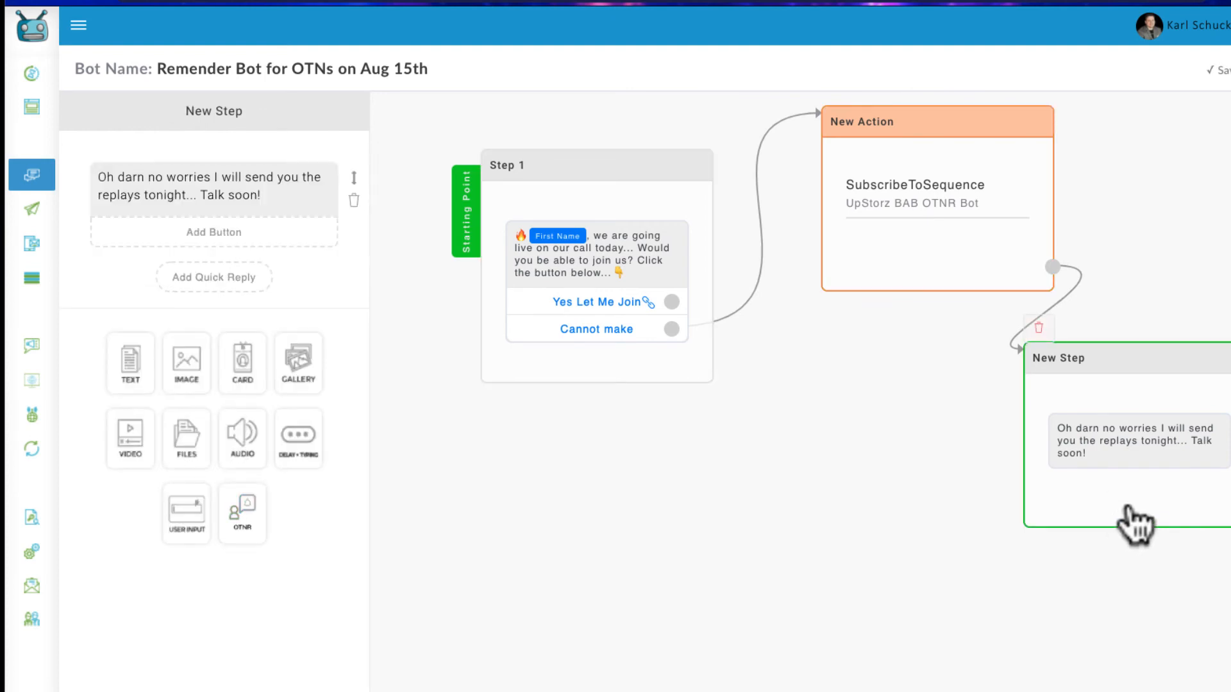
pyautogui.moveTo(1170, 492); pyautogui.dragTo(1196, 491)
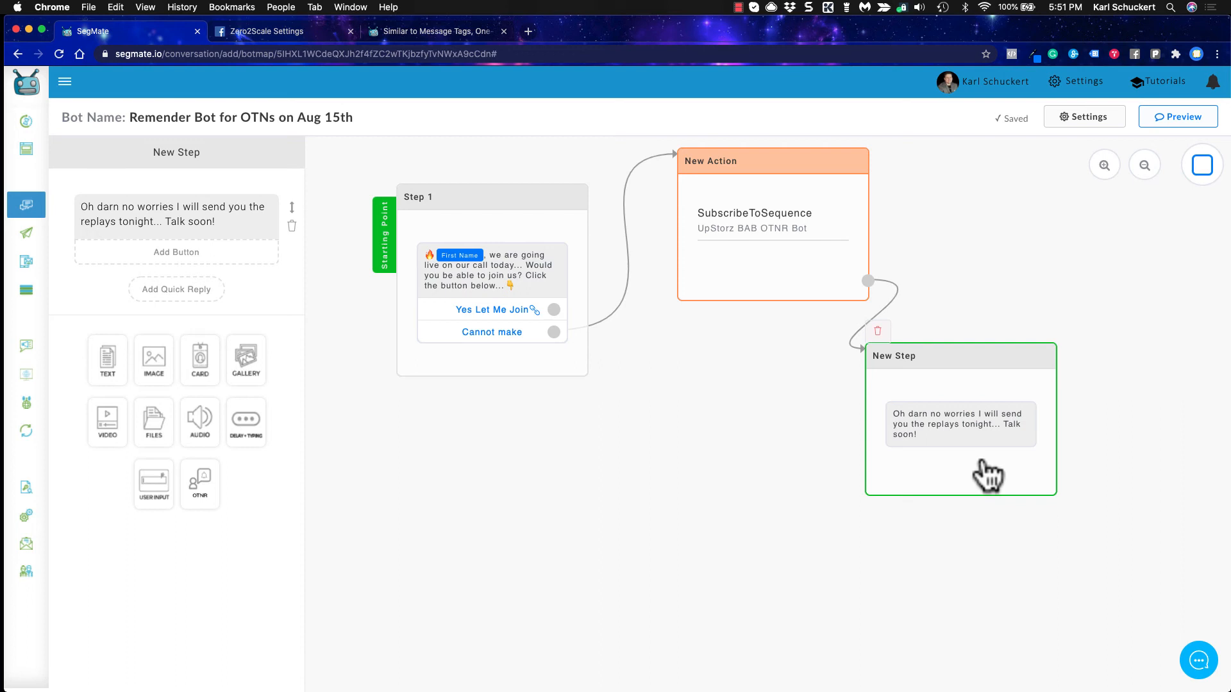
pyautogui.moveTo(550, 365)
pyautogui.mouseDown()
pyautogui.moveTo(534, 363)
pyautogui.moveTo(545, 362)
pyautogui.mouseUp()
pyautogui.moveTo(916, 479); pyautogui.dragTo(910, 488)
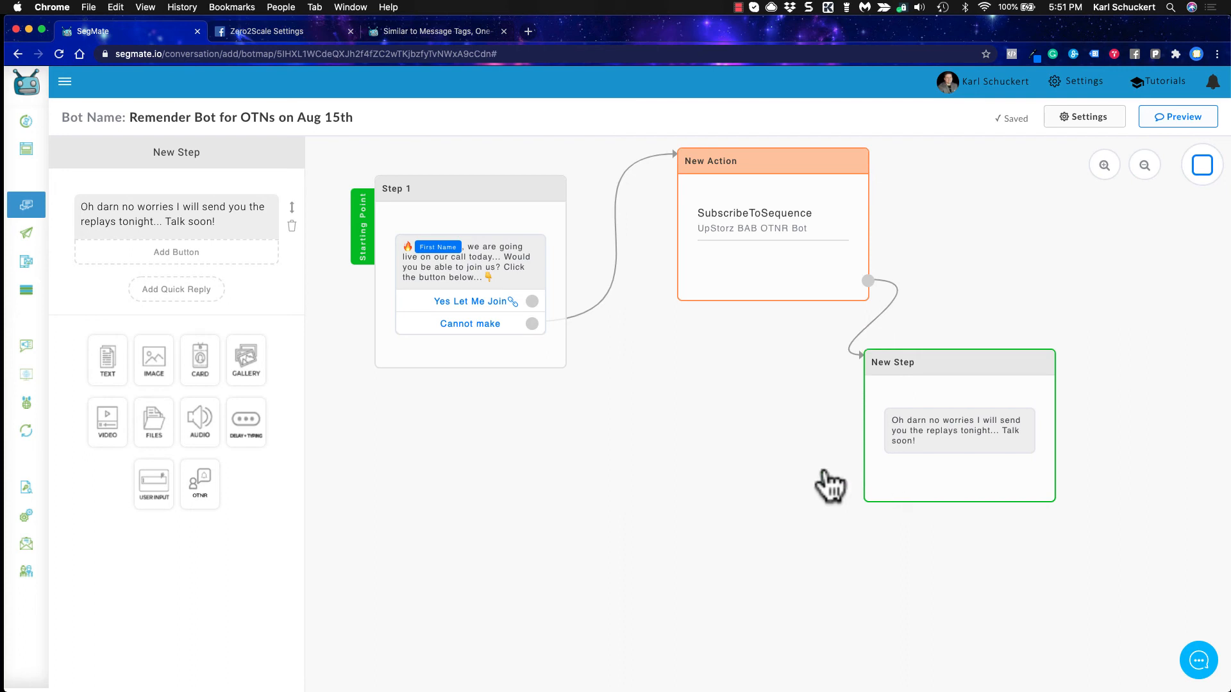
pyautogui.moveTo(884, 479)
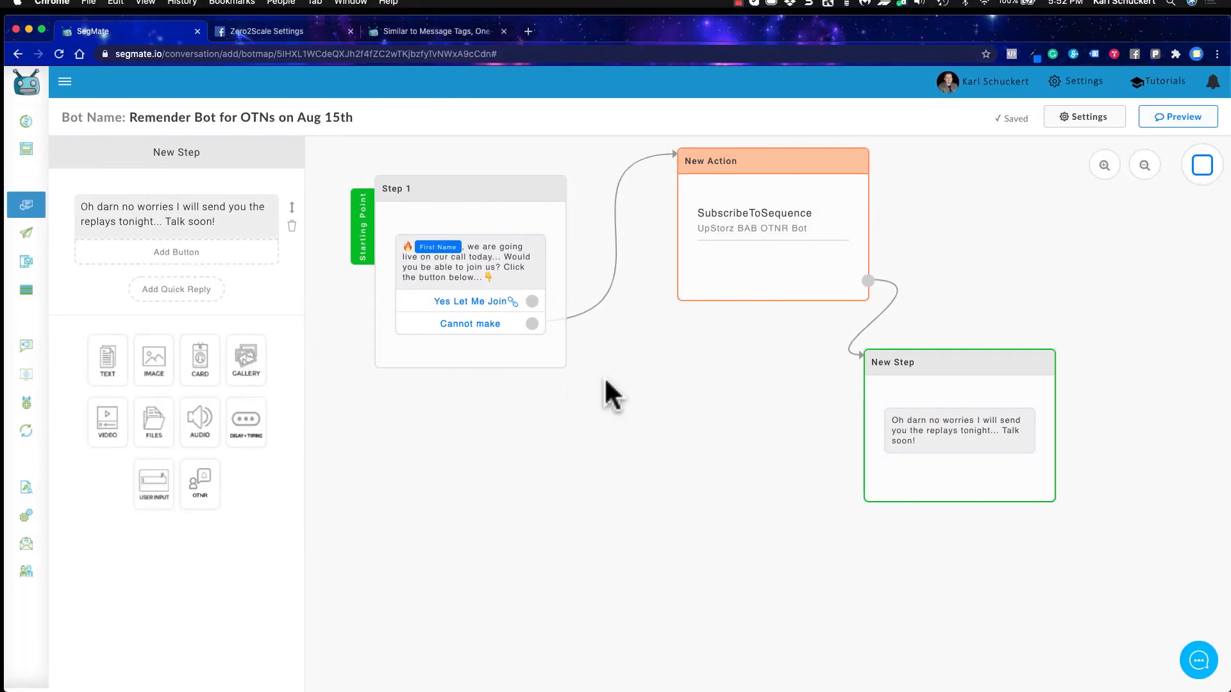
# - Start a new Cast Engage broadcast on August 25, 2020 with OTN Tag as its task
pyautogui.click(25, 234)
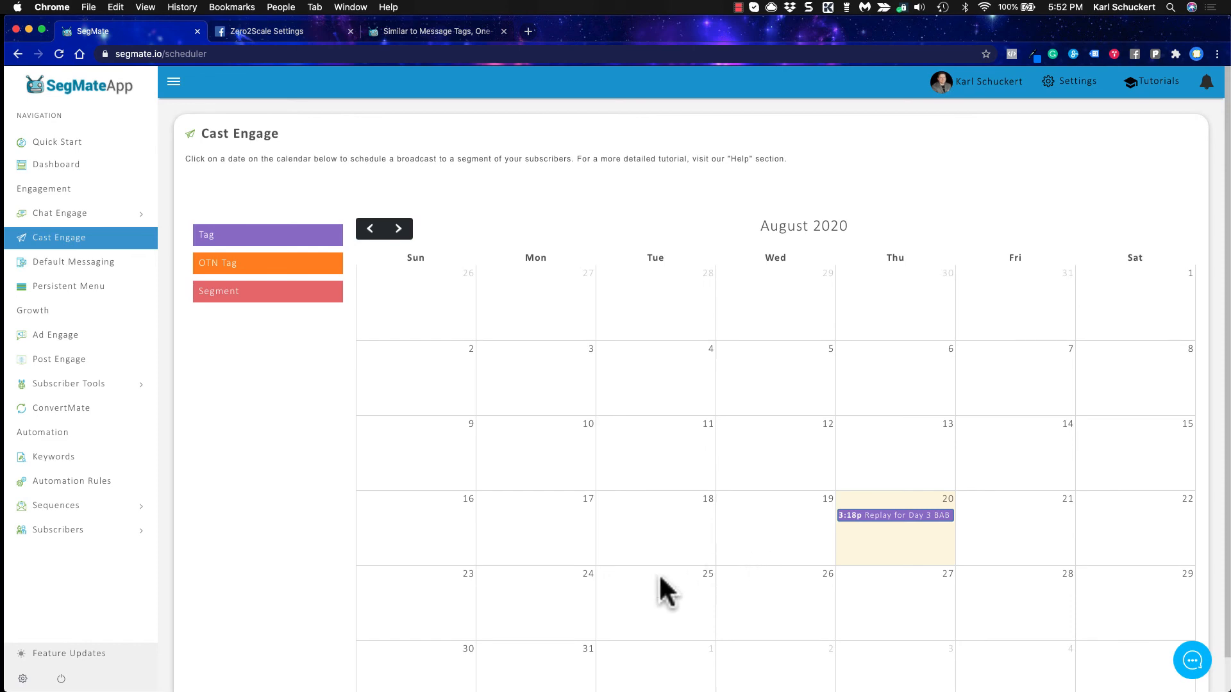
pyautogui.scroll(-2, 600, 596)
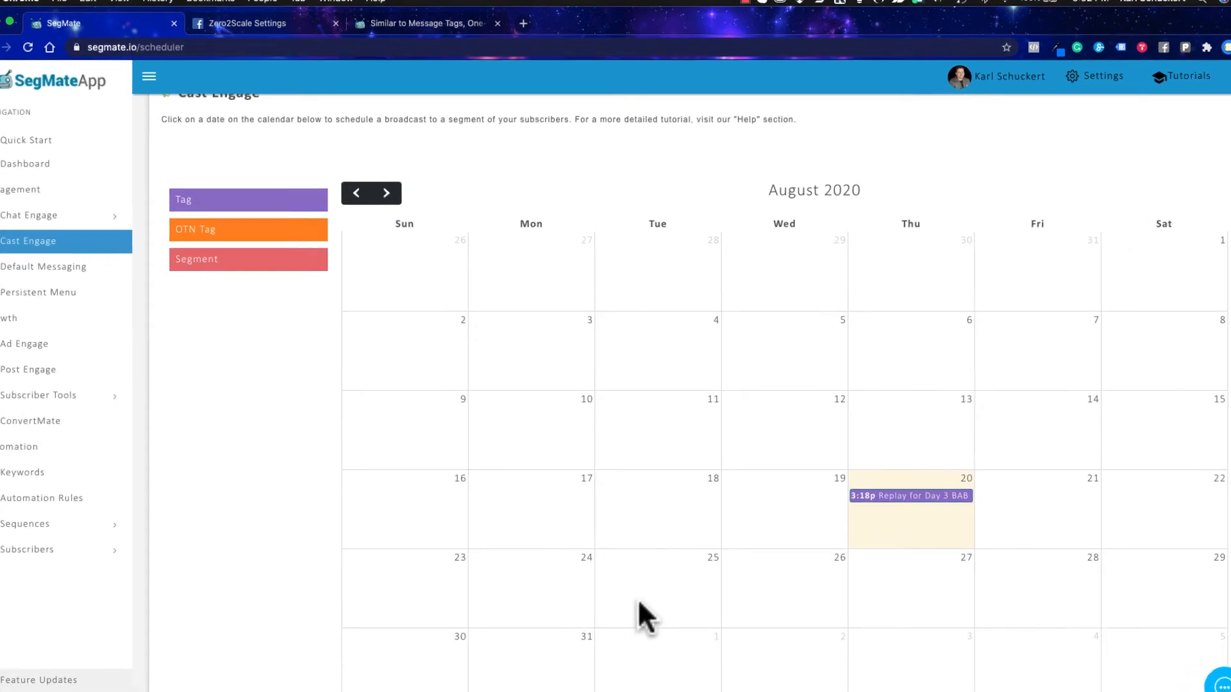
pyautogui.click(639, 602)
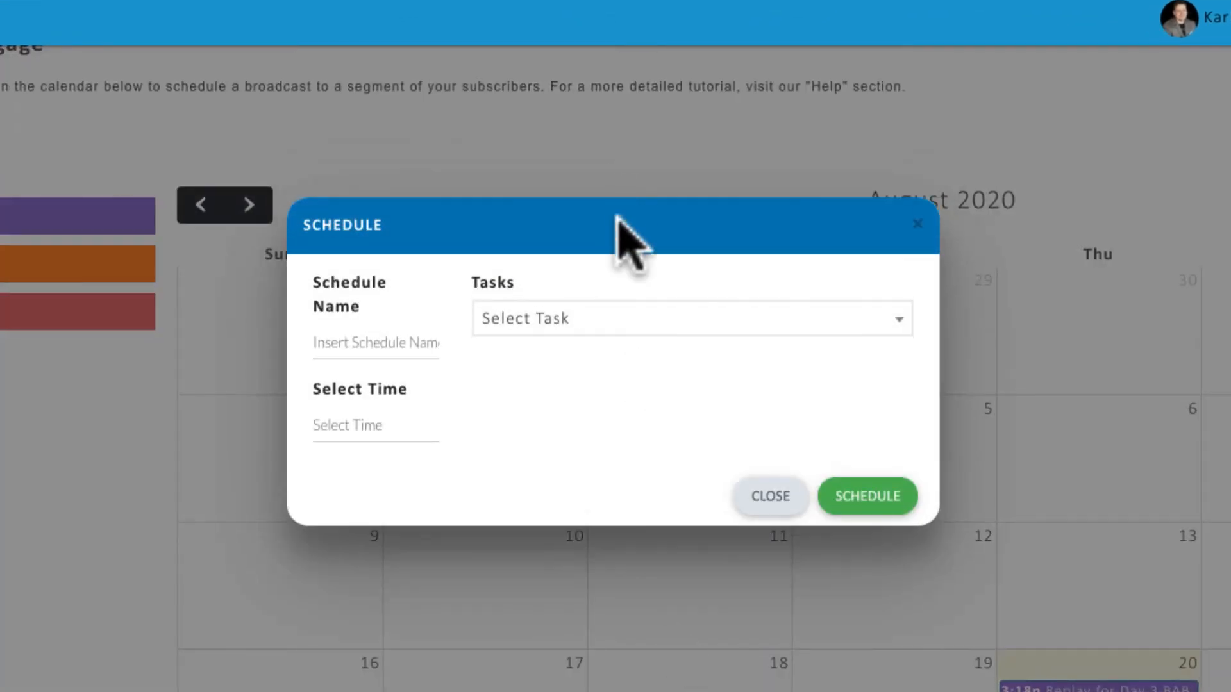
pyautogui.click(591, 328)
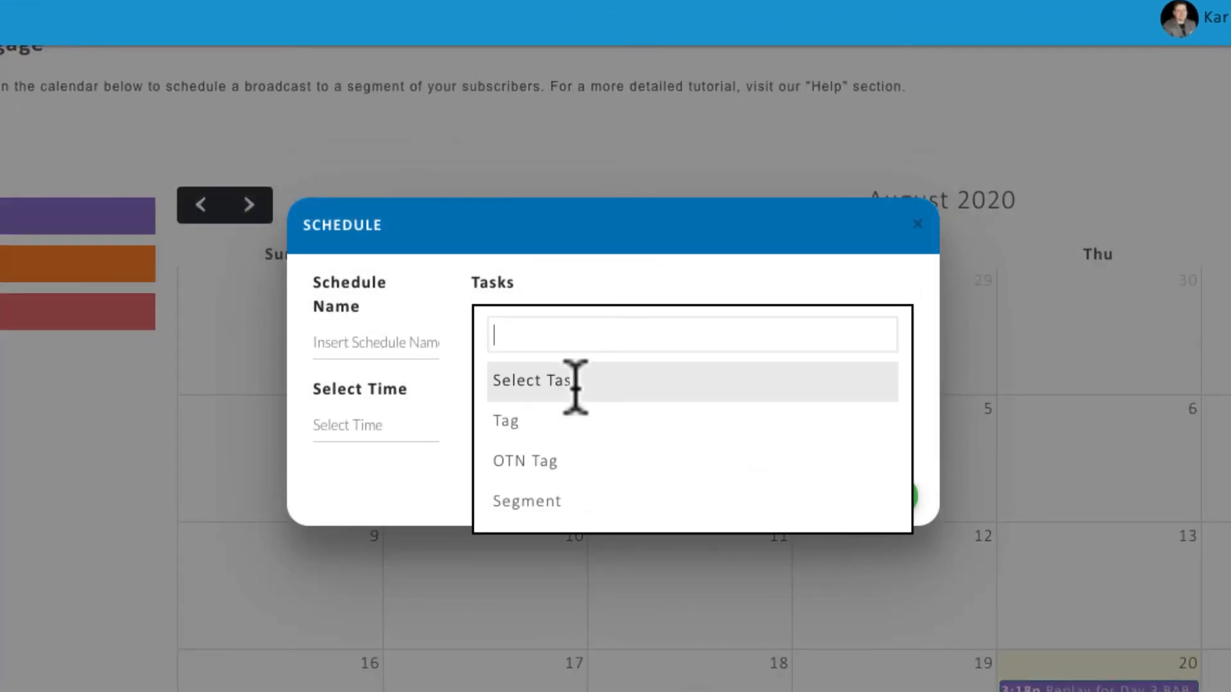
pyautogui.click(544, 474)
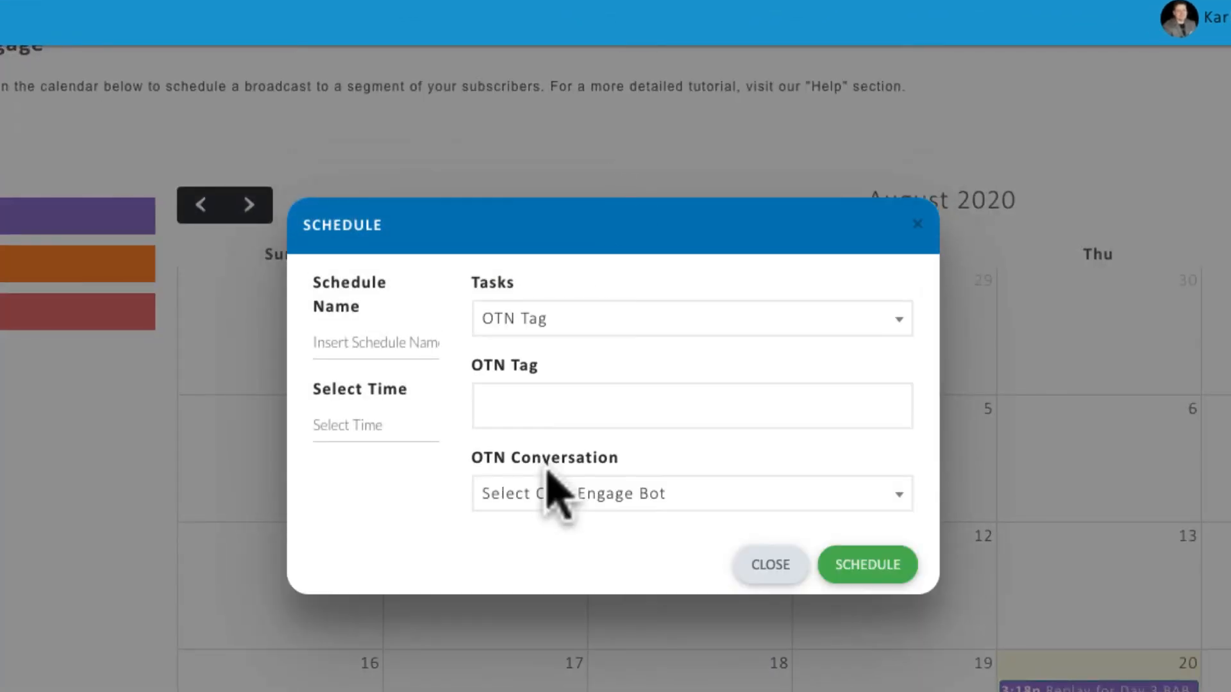
# - Target the OTN tag "Event on Aug 15ht 2020" and set the OTN conversation to "Remender Bot for OTNs on Aug 15th"
pyautogui.click(591, 406)
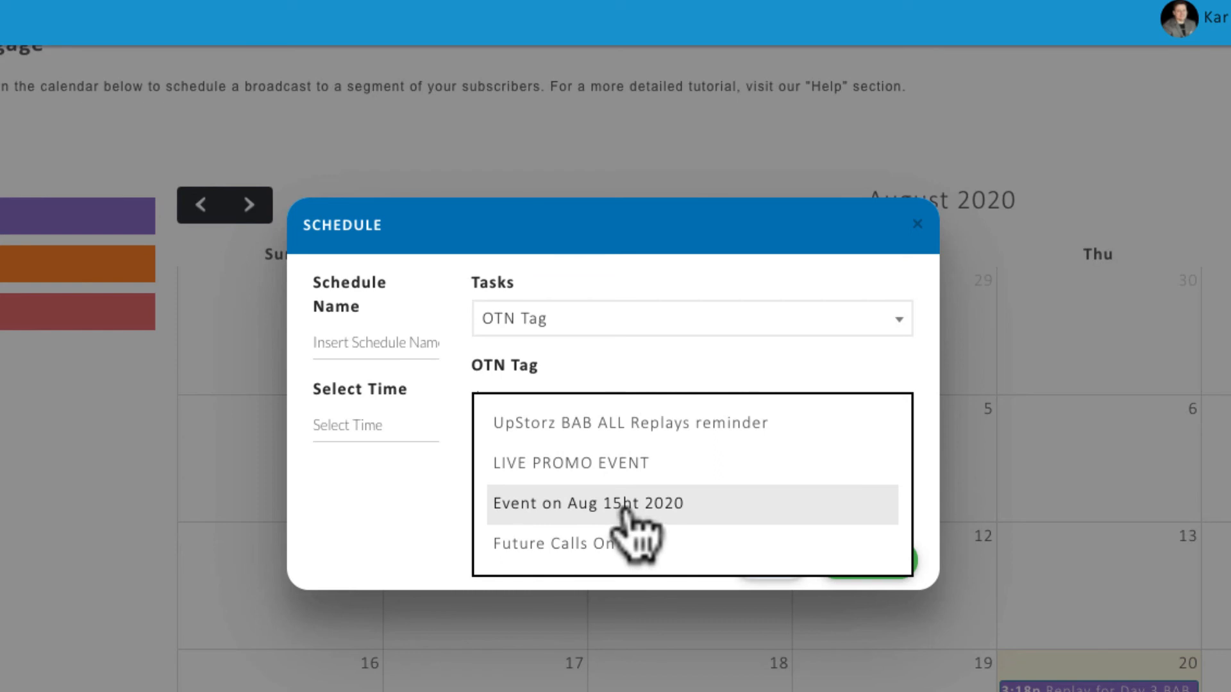
pyautogui.click(627, 511)
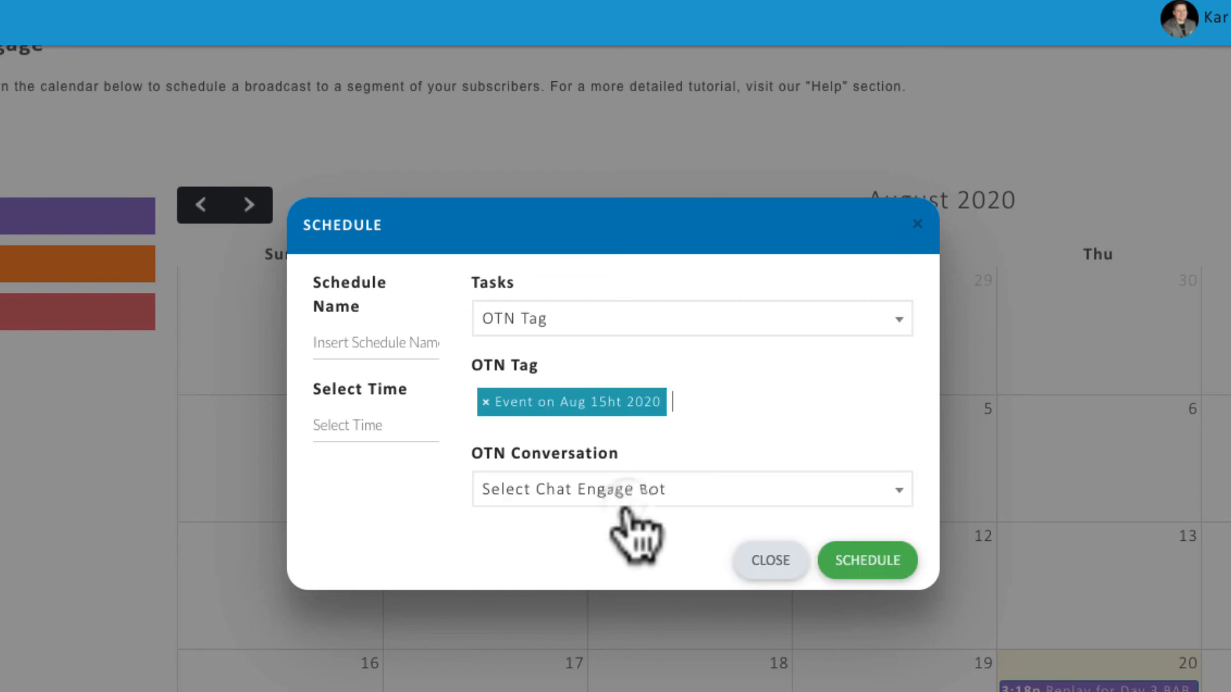
pyautogui.click(705, 492)
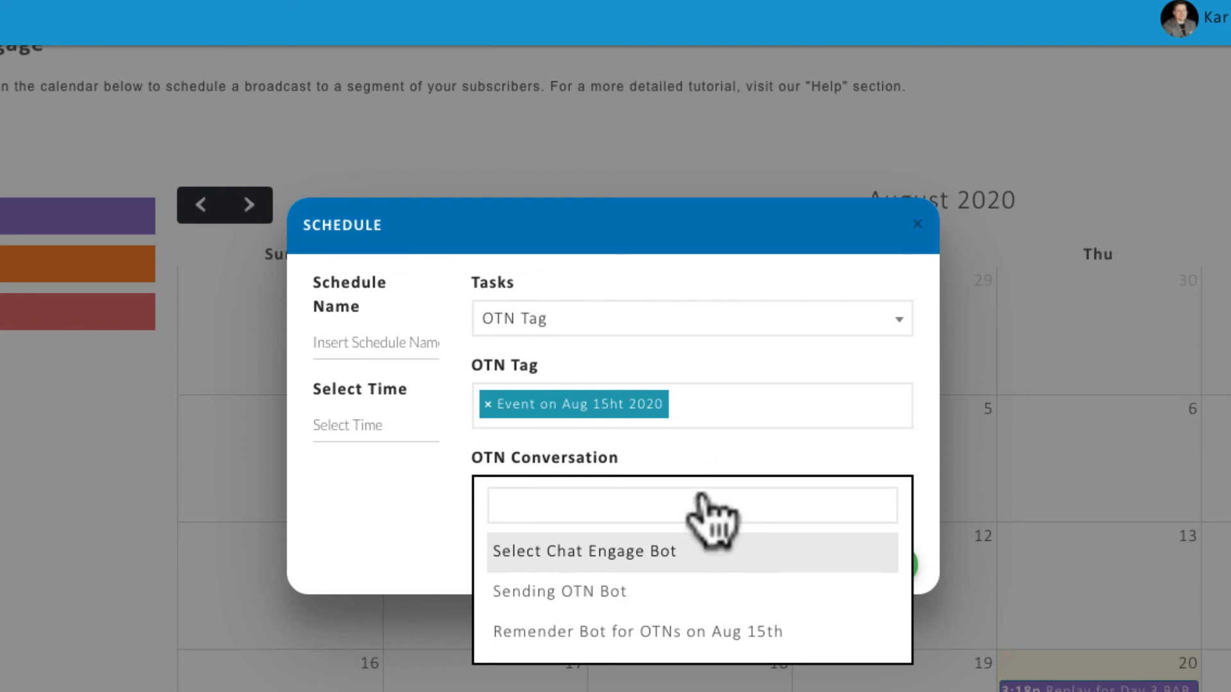
pyautogui.click(660, 634)
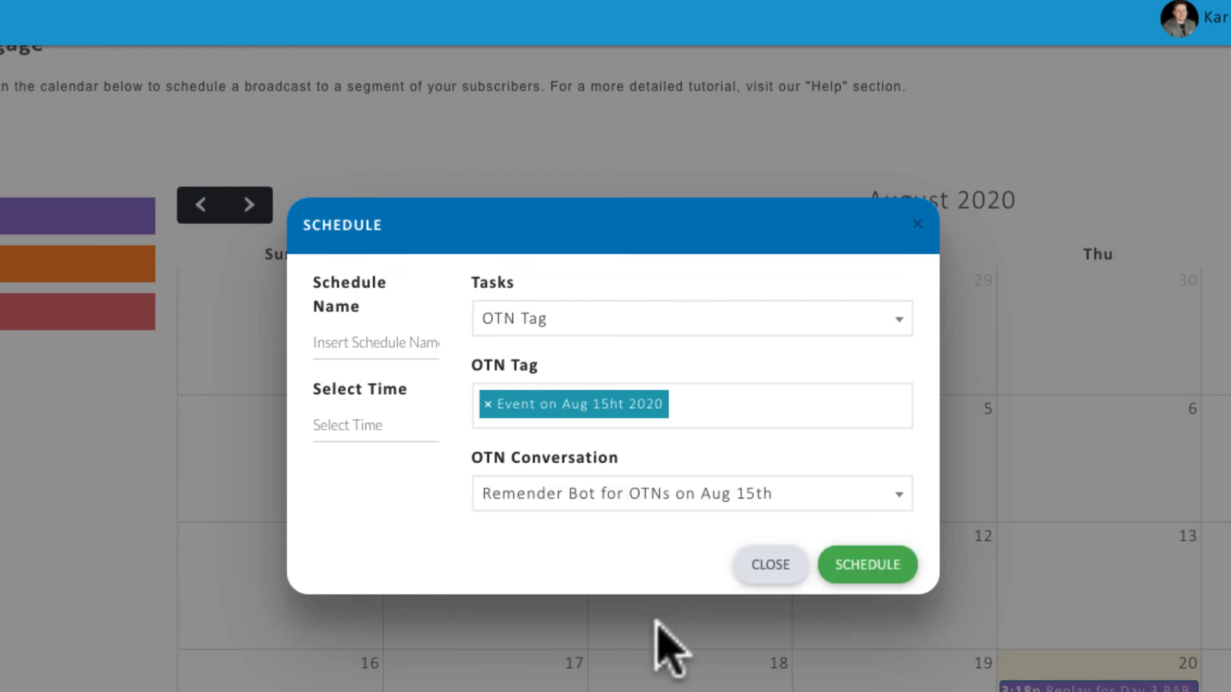
# - Name the schedule "here", set its time to 5:54 AM, and schedule the broadcast
pyautogui.click(371, 343)
pyautogui.write('here')
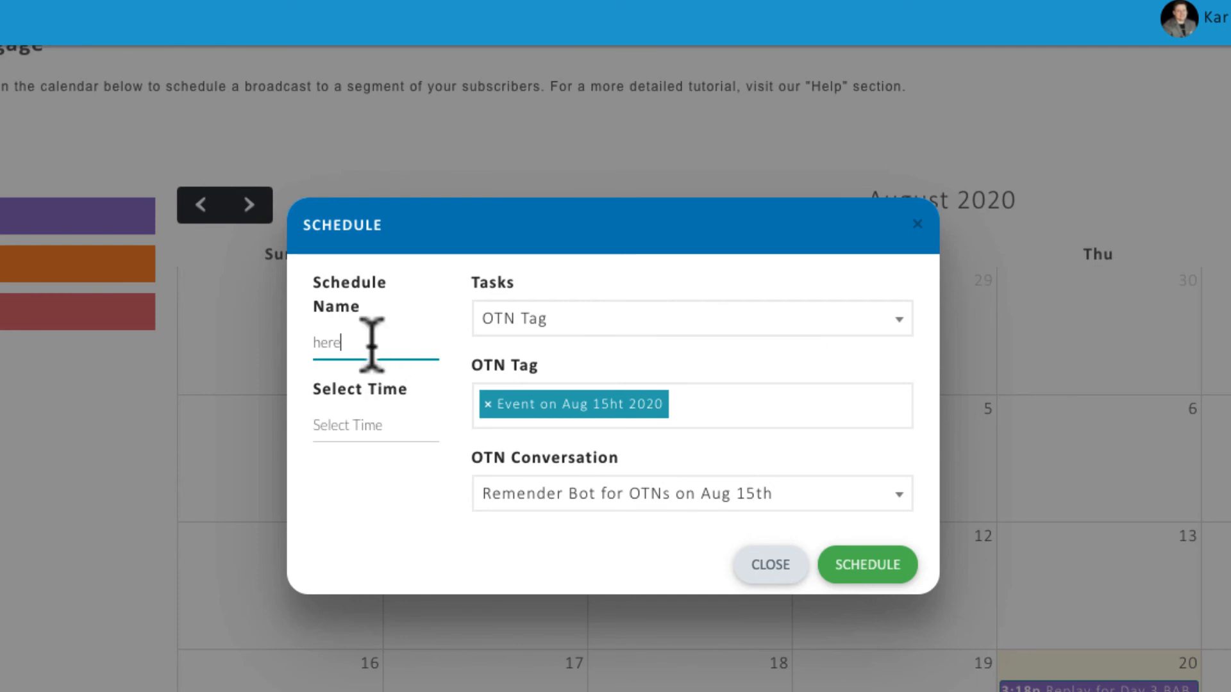
pyautogui.click(349, 423)
pyautogui.click(491, 482)
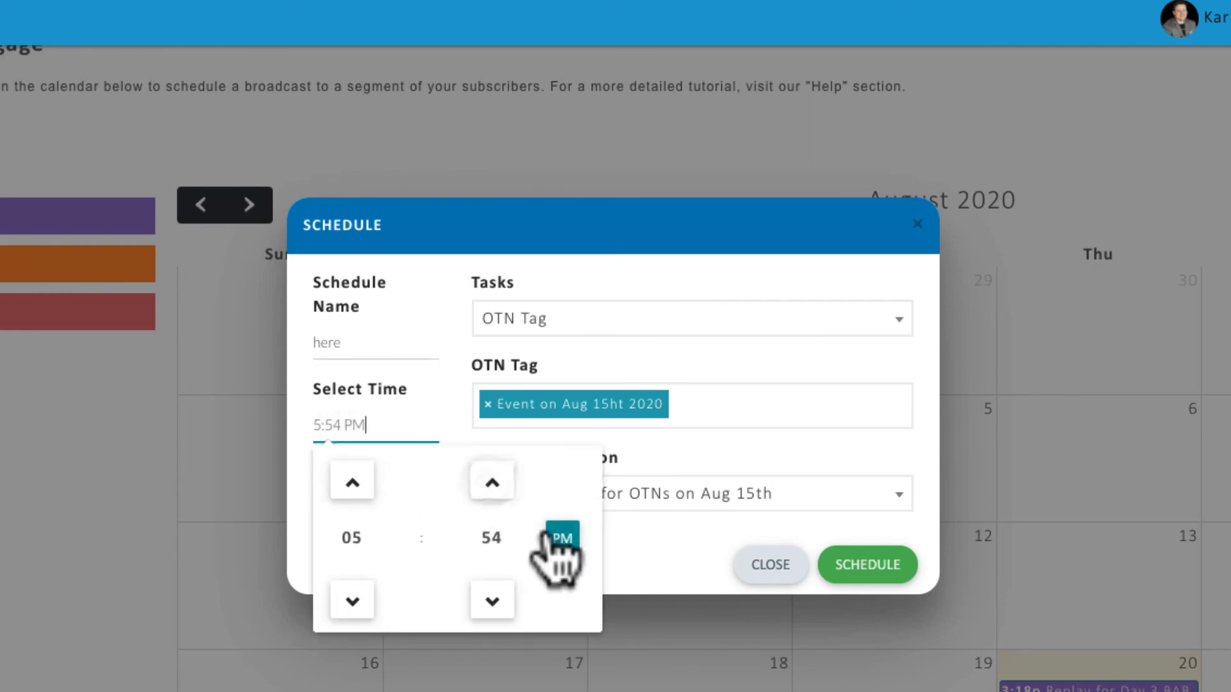
pyautogui.click(557, 539)
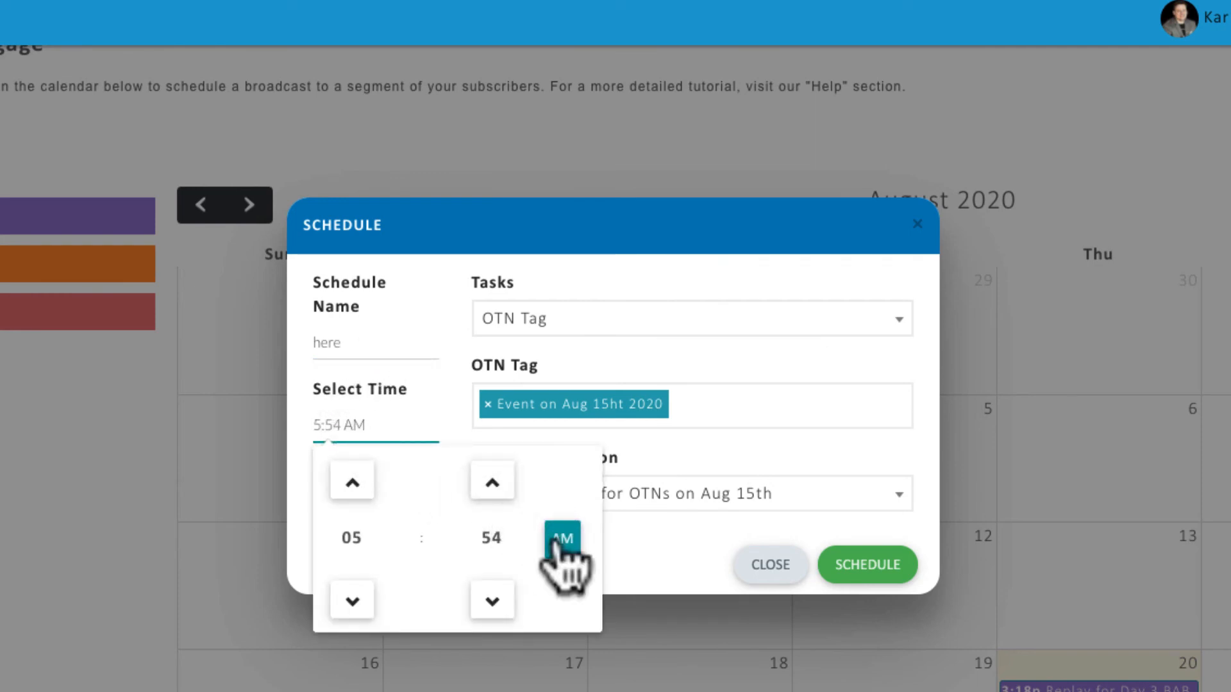
pyautogui.click(851, 567)
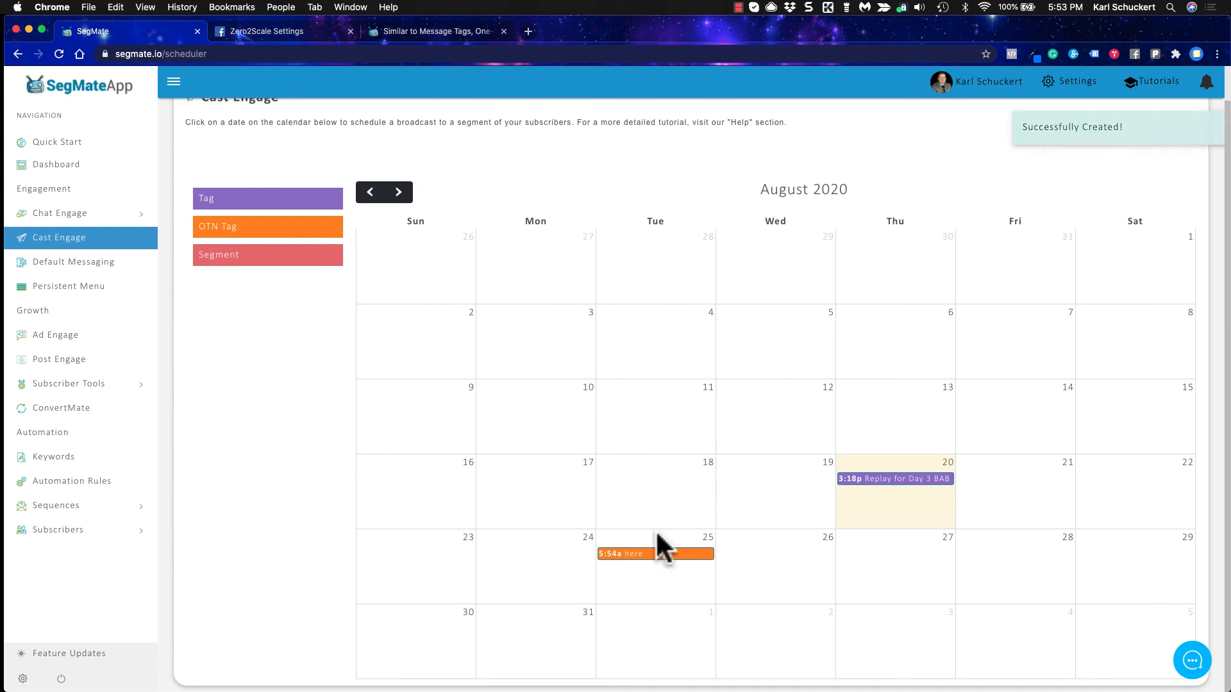
# - Filter the list in Subscriber Management by the OTN tag "UpStorz BAB ALL Replays reminder"
pyautogui.click(114, 504)
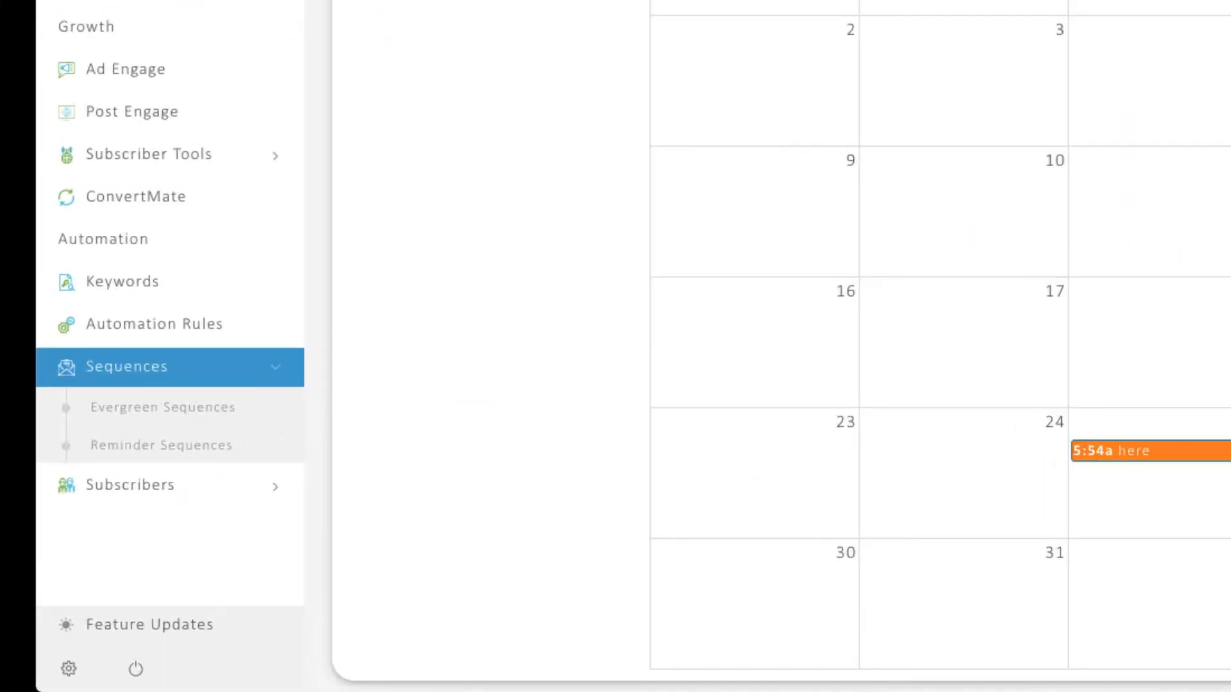
pyautogui.click(215, 482)
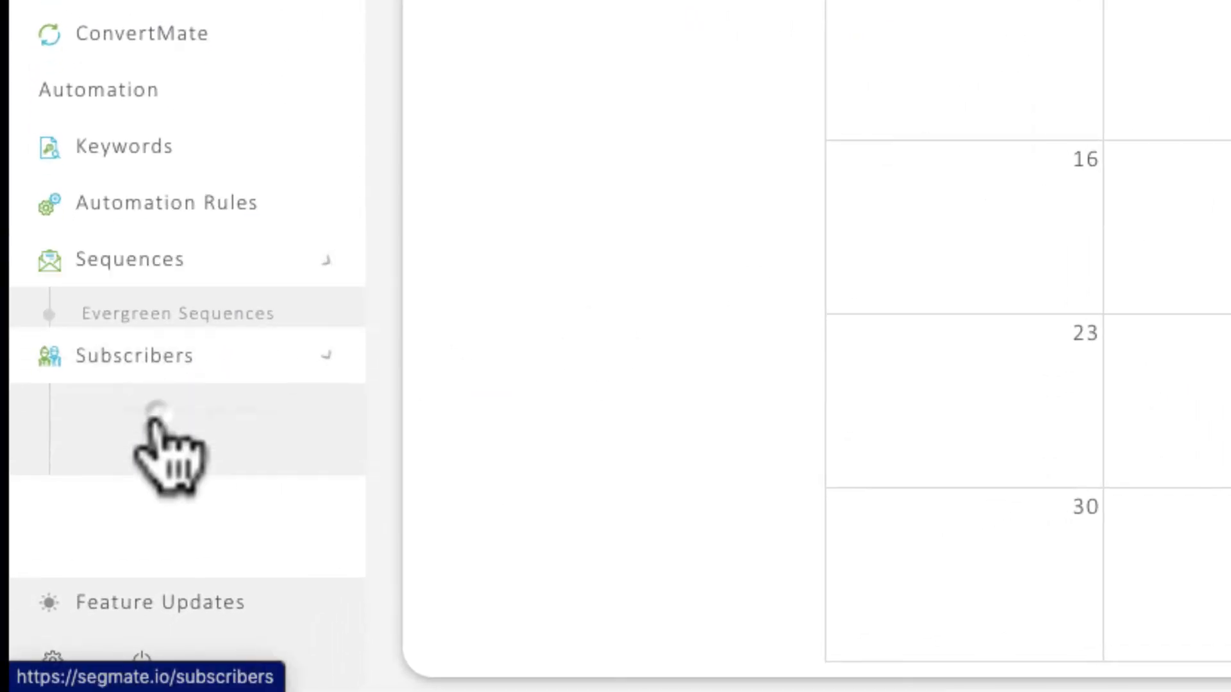
pyautogui.click(227, 381)
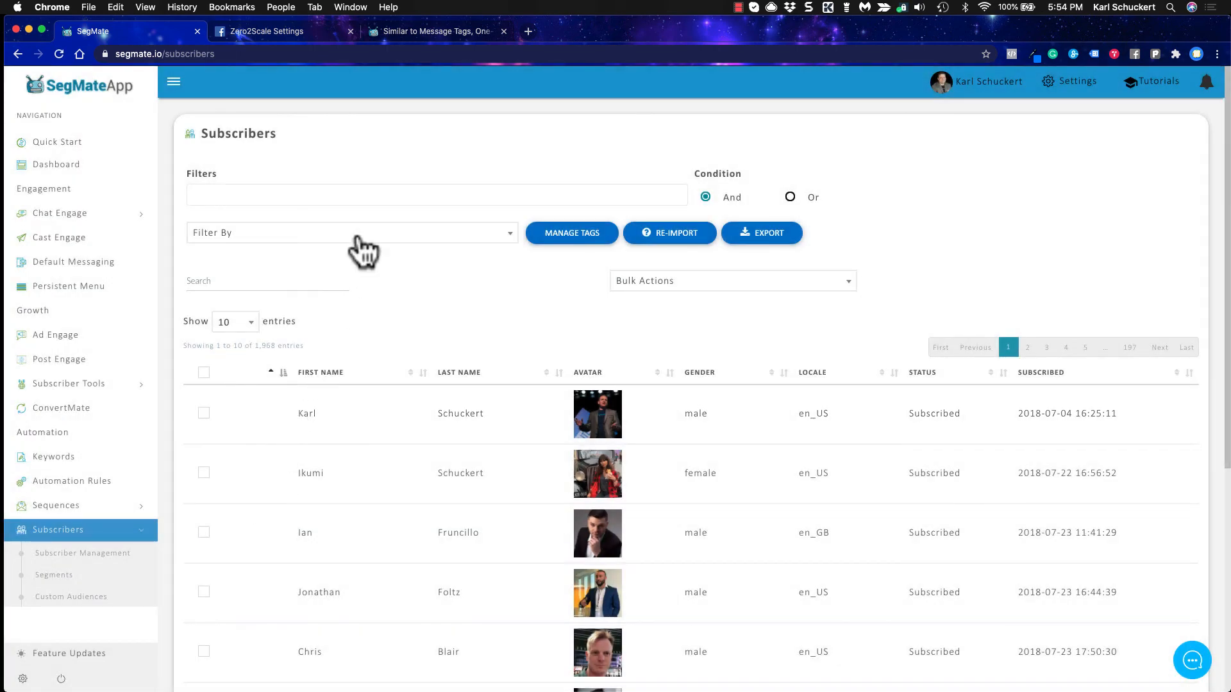
pyautogui.click(353, 237)
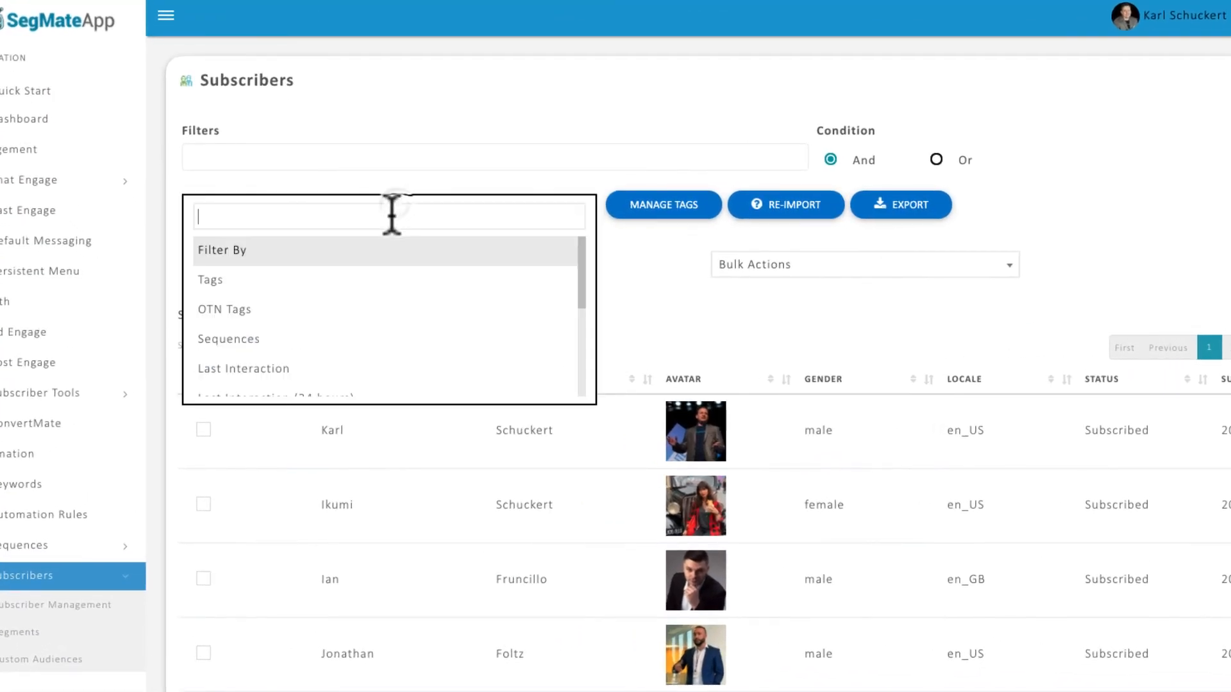
pyautogui.click(313, 309)
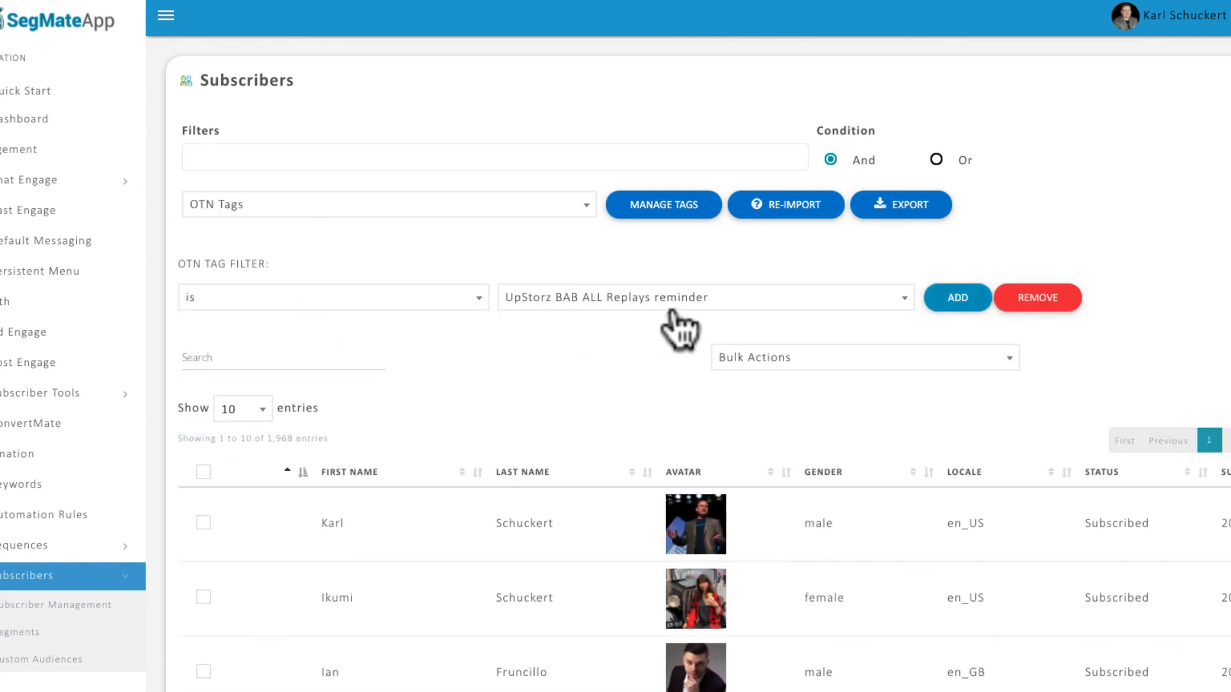
pyautogui.click(779, 301)
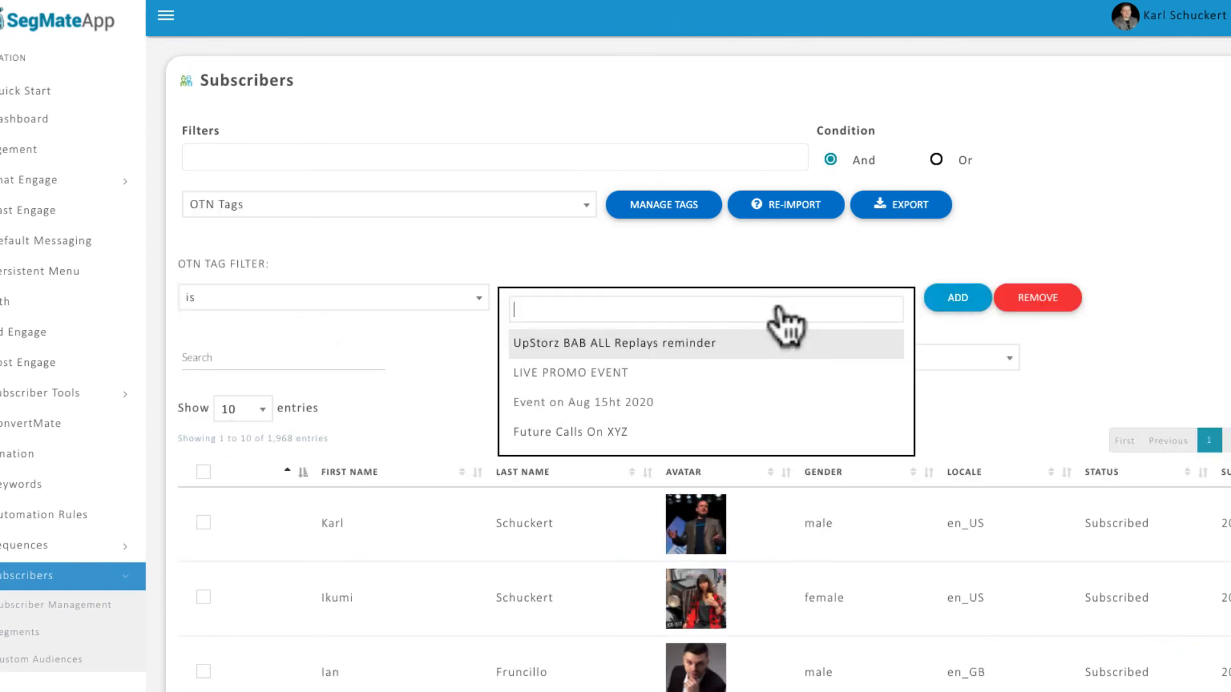
pyautogui.click(938, 306)
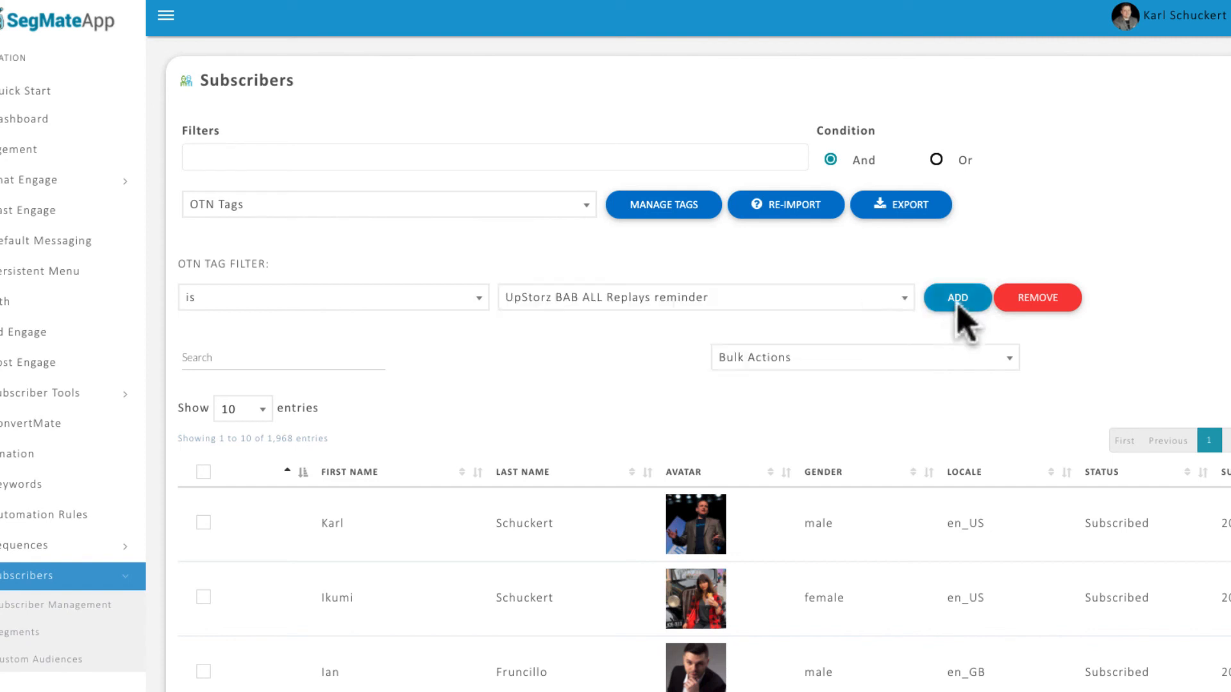